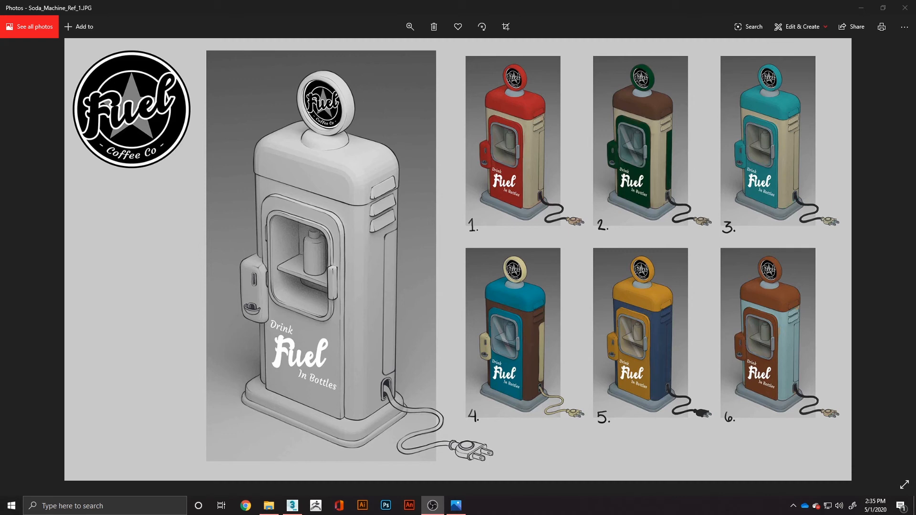
Step: Browse to the reference image Soda_Machine_Ref_3.JPG and switch to 3ds Max
left_click(892, 259)
left_click(892, 260)
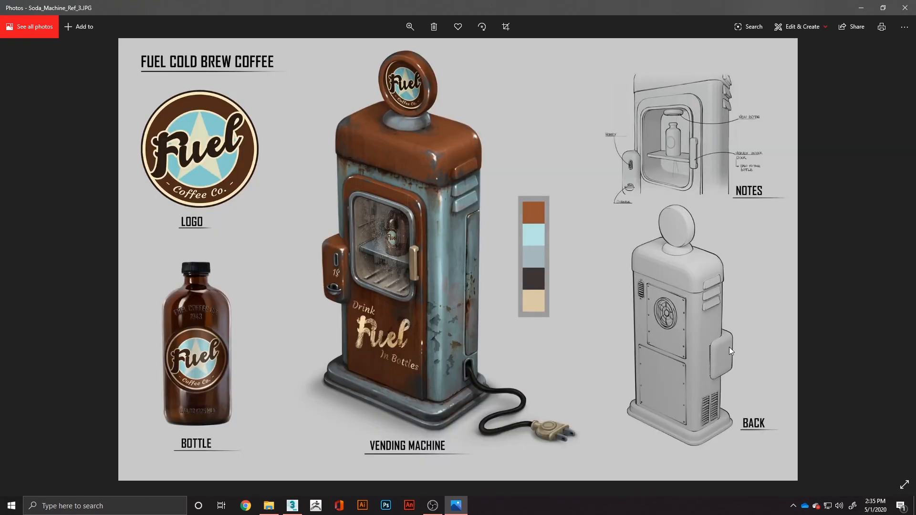
left_click(292, 506)
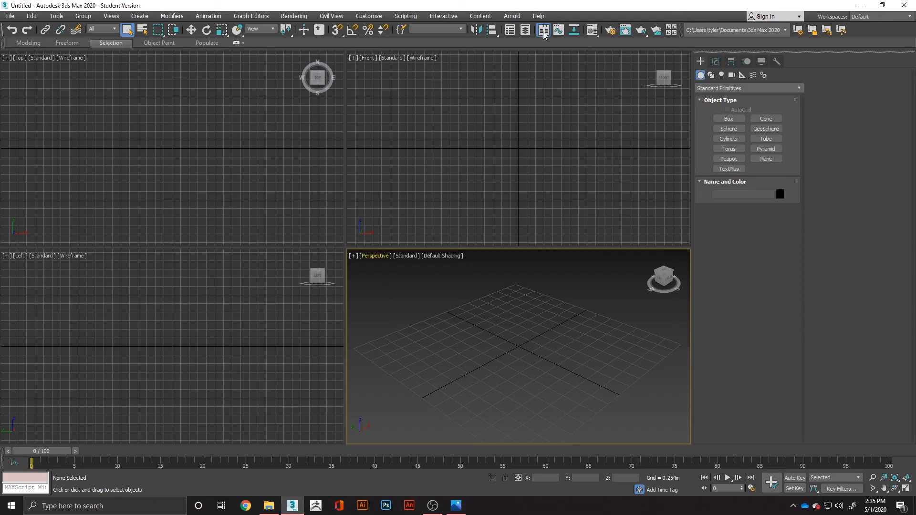
Step: Show the Scene Explorer and maximize the Perspective viewport
left_click(512, 30)
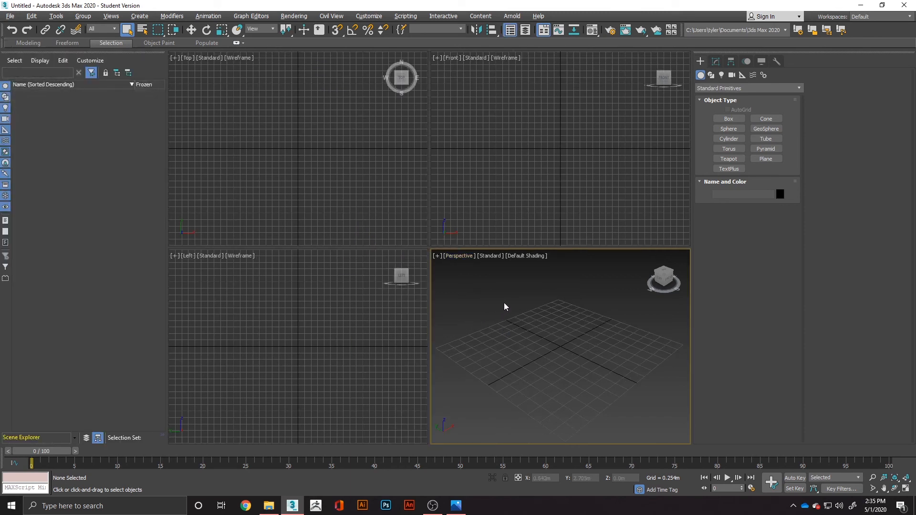
key("alt+w")
middle_click_drag(409, 315, 433, 291, "alt")
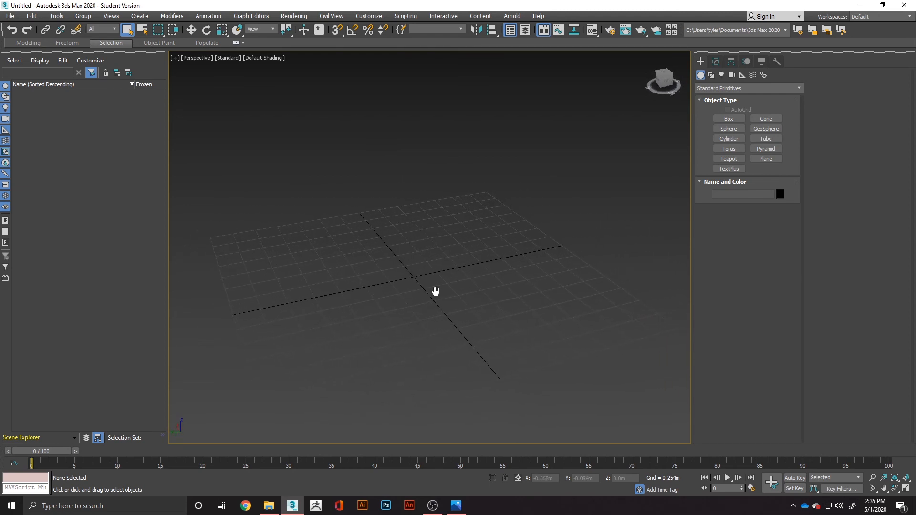
Step: Draw a tall box near the grid centre, about 0.385 m long, 0.457 m wide and 1.579 m high
right_click(368, 298)
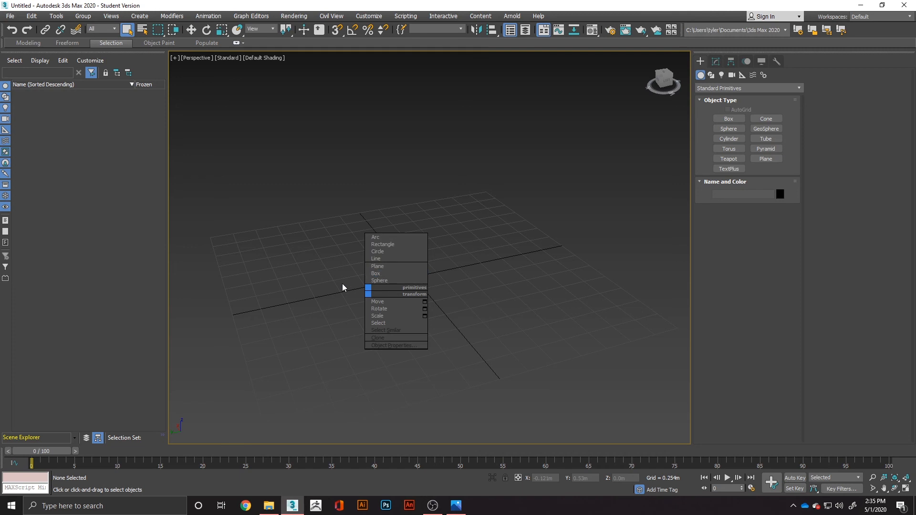
left_click(336, 264)
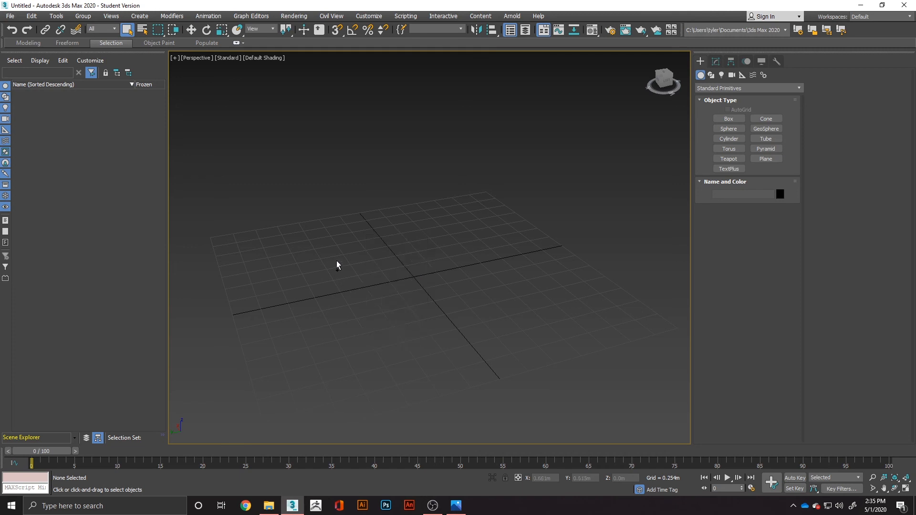
right_click(336, 264)
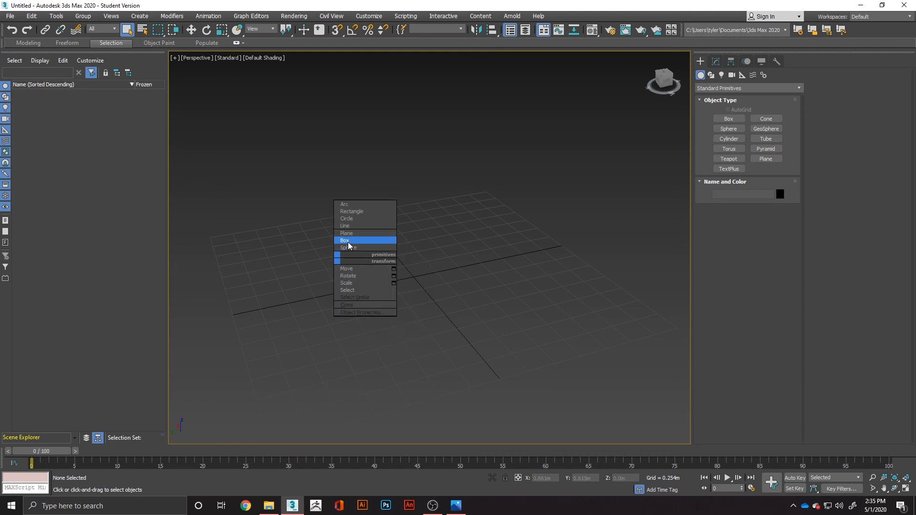
left_click(347, 242)
left_click_drag(382, 286, 426, 299)
left_click(430, 137)
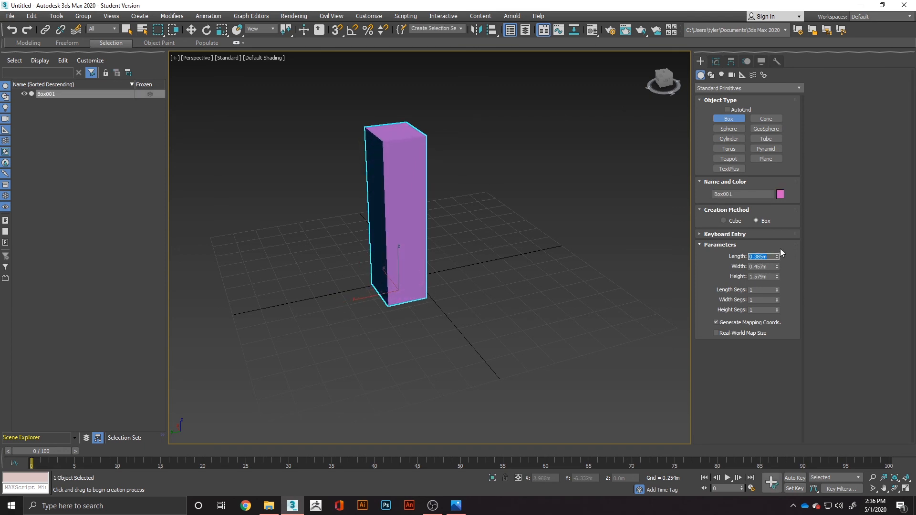
Step: Set the box's length and width to 2' and its height to 6'
type("6")
key("Tab")
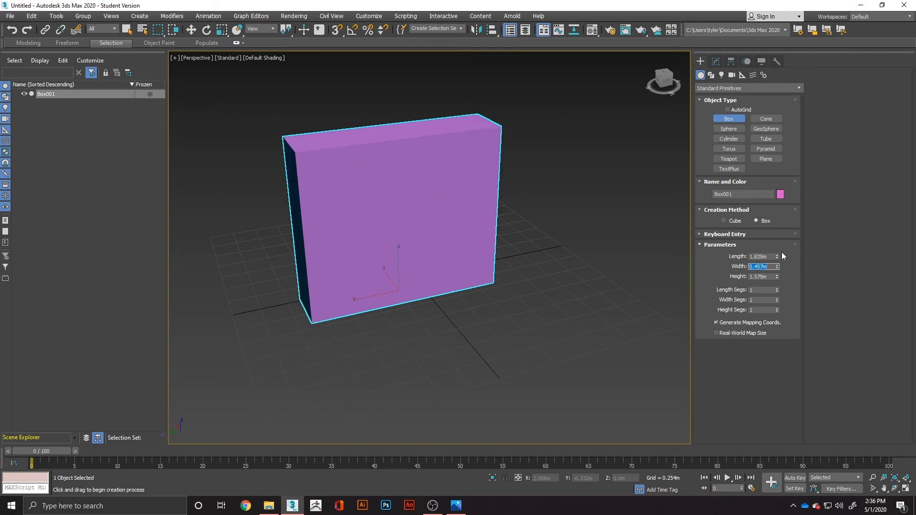
key("shift+Tab")
type("2'")
key("Tab")
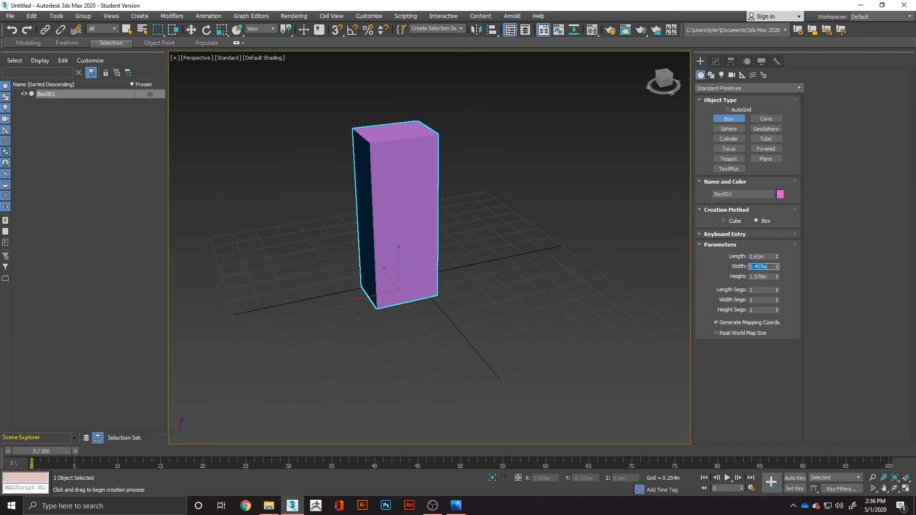
type("2'")
key("Tab")
type("6")
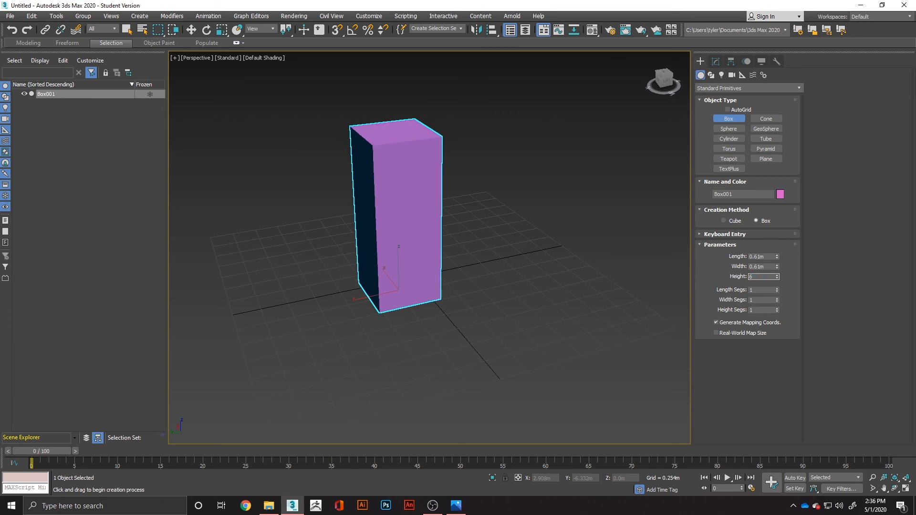
type("'")
key("Return")
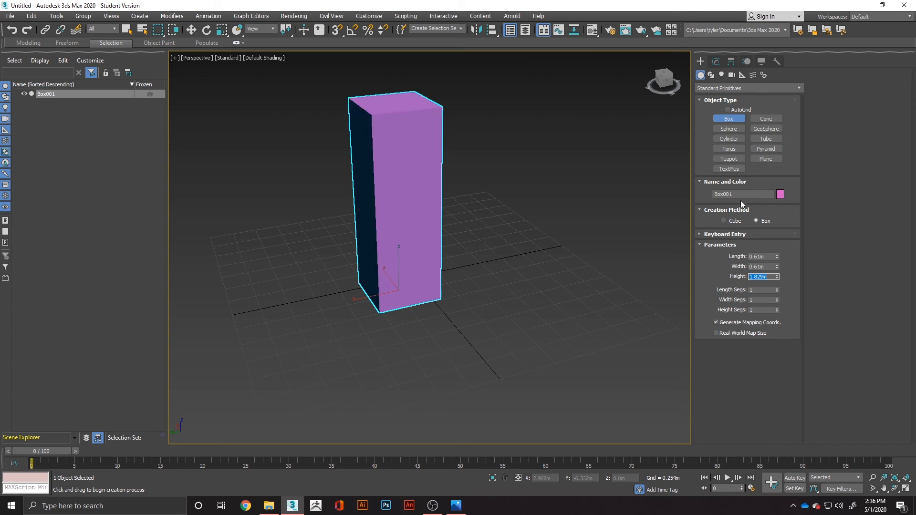
Step: Change the box's object color to light salmon pink from the 3ds Max palette
left_click(780, 194)
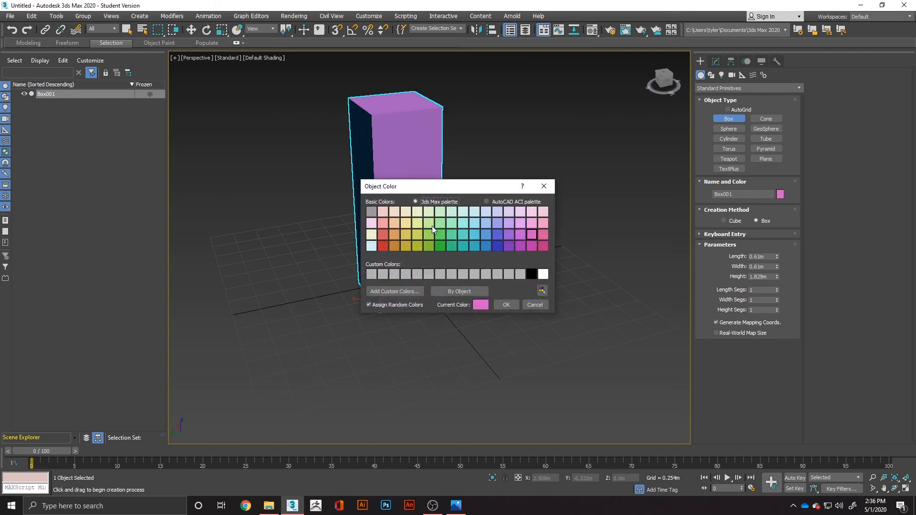
left_click(384, 222)
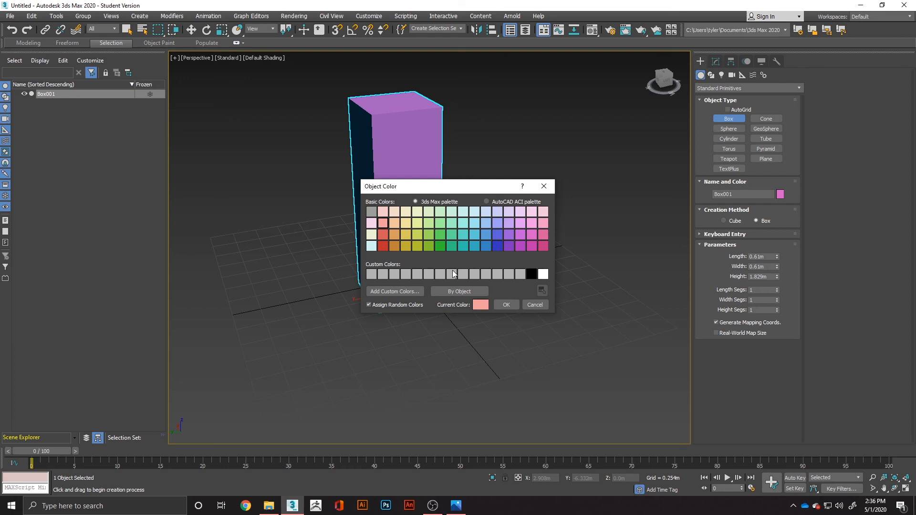
left_click(506, 304)
Step: Convert the tall box to an Editable Poly and move it toward the back of the grid, to about X -0.188 m, Y 0.954 m
scroll(434, 225, "down", 2)
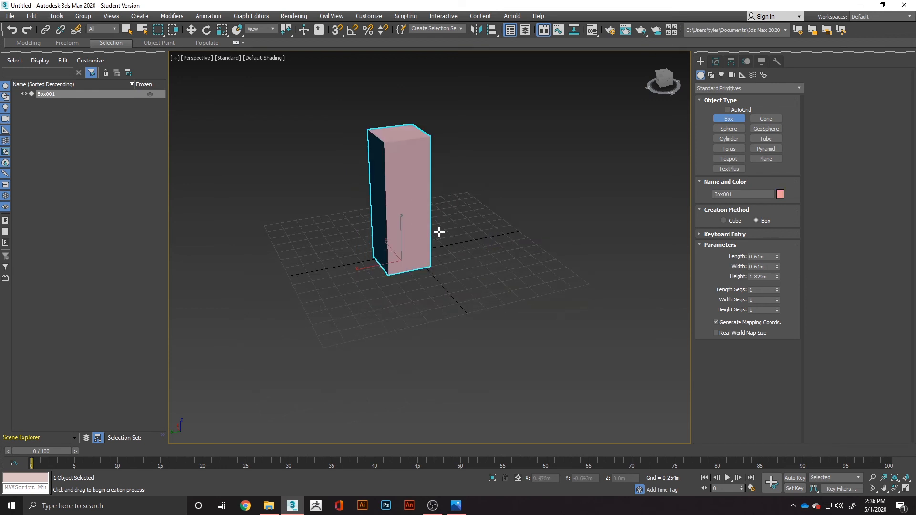
middle_click_drag(437, 231, 392, 243, "alt")
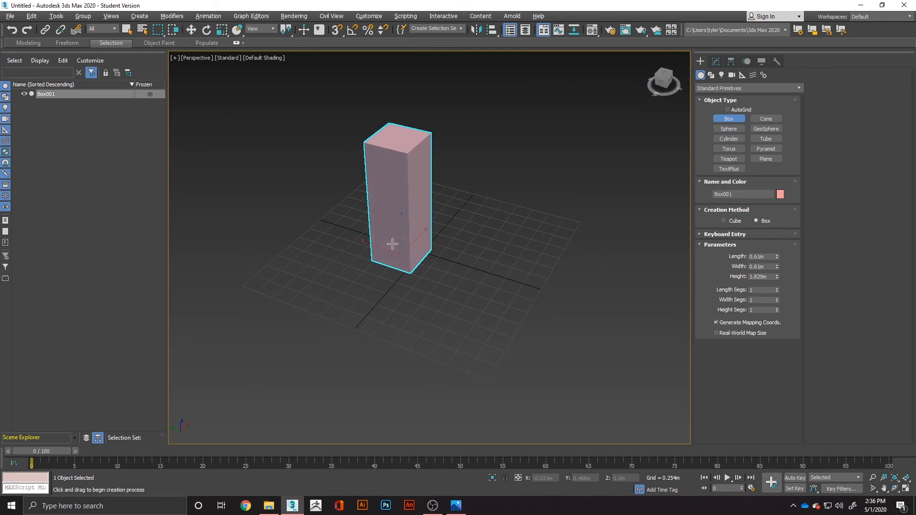
right_click(403, 213)
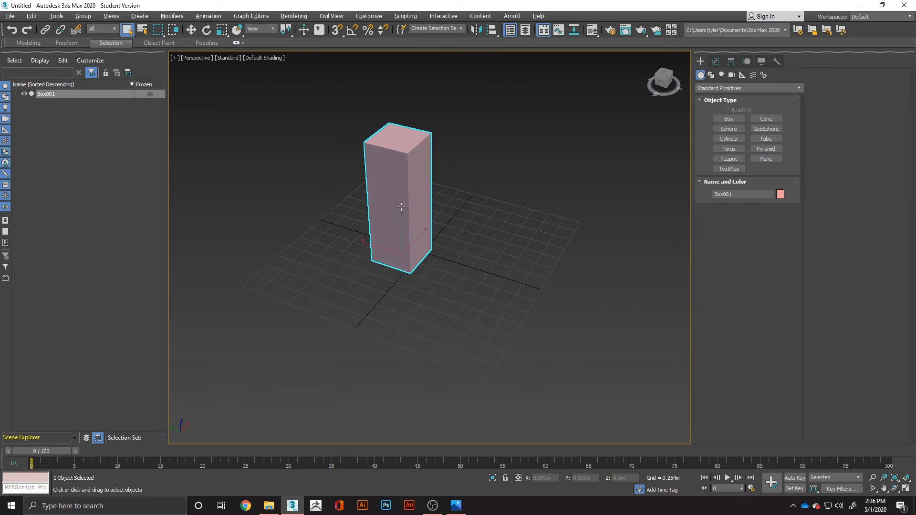
right_click(403, 214)
mouse_move(422, 296)
left_click(510, 305)
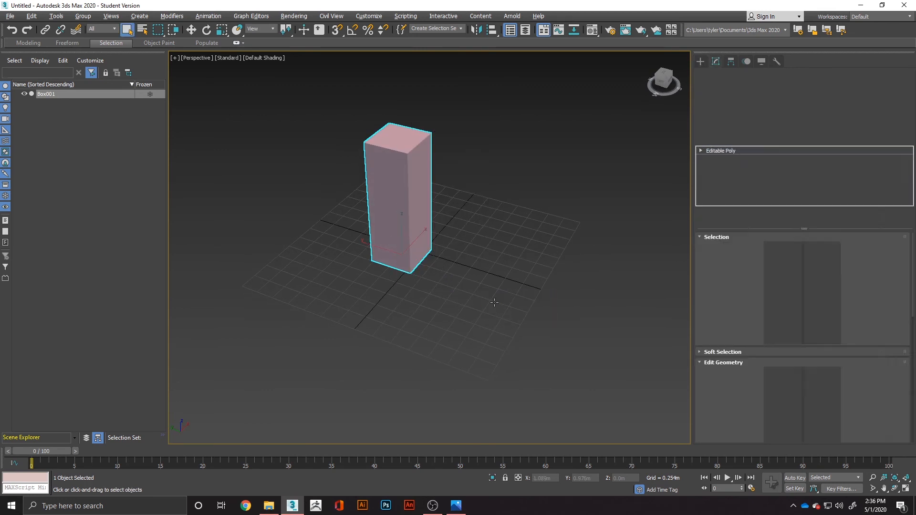
key("w")
left_click_drag(376, 246, 330, 219)
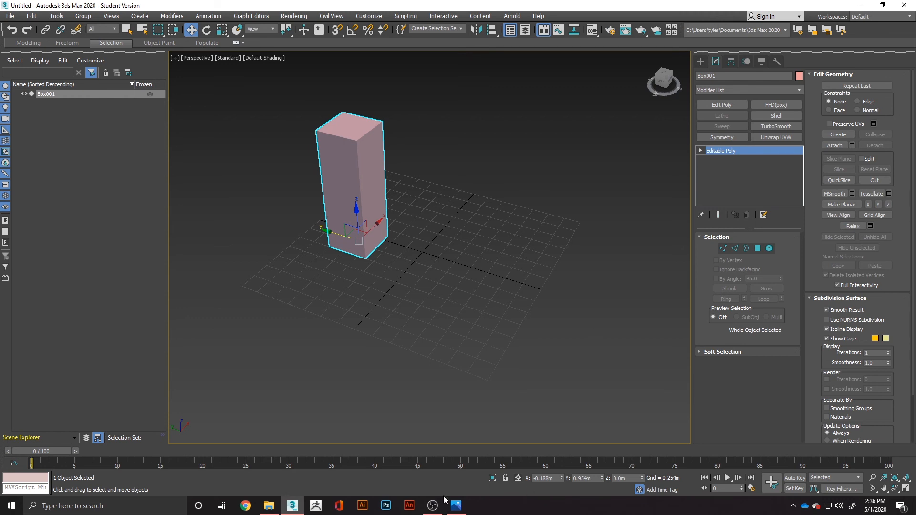
Step: Check the vending machine's proportions in the reference image and move the tall box farther along Y, to about 1.069 m
left_click(456, 506)
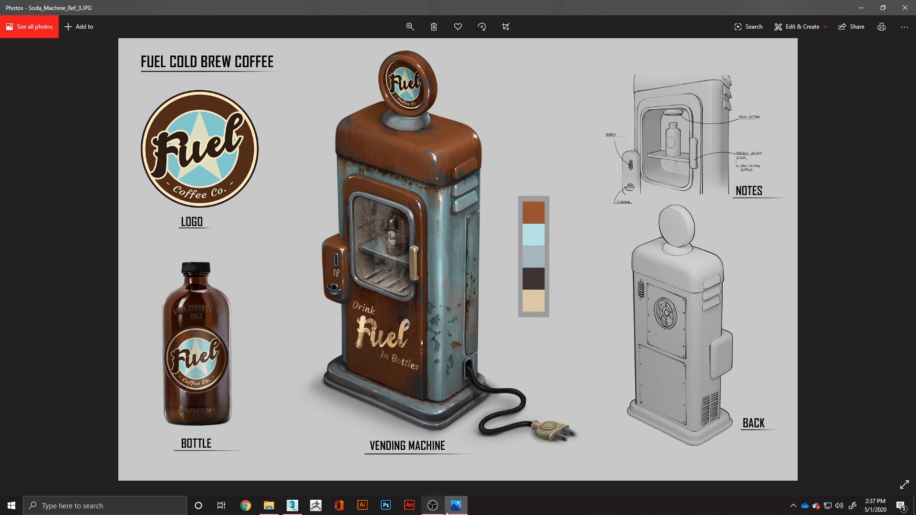
left_click(292, 506)
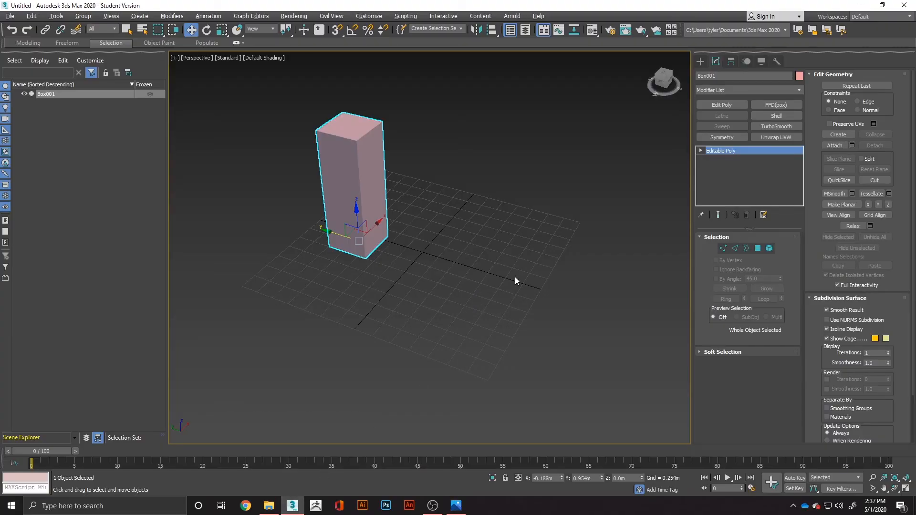
left_click(456, 506)
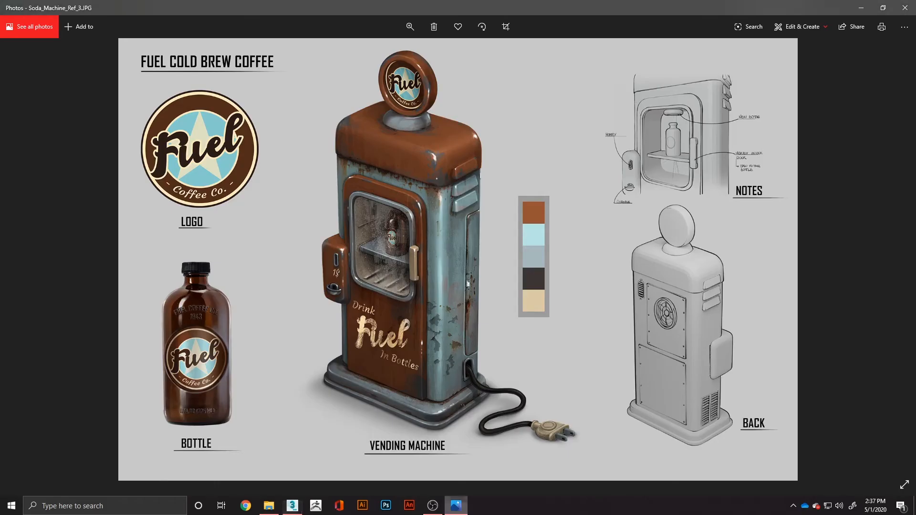
key("alt+Tab")
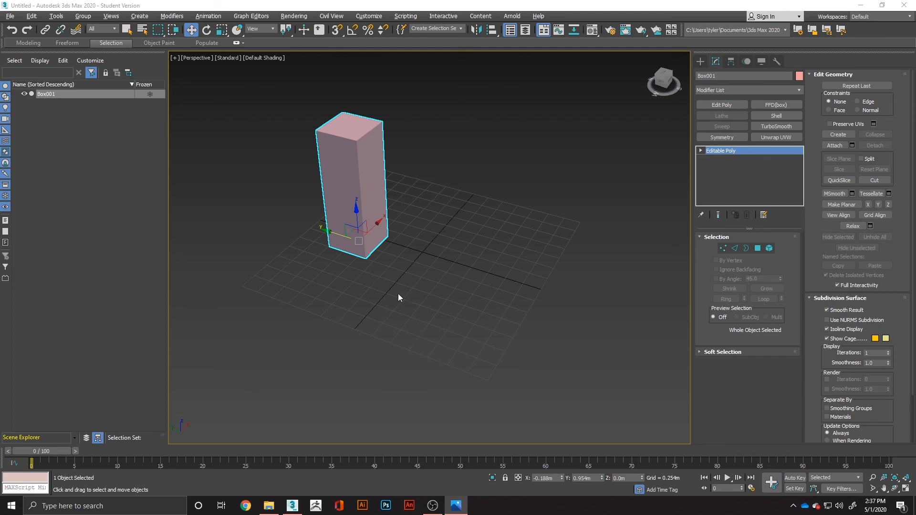
left_click_drag(337, 235, 331, 232)
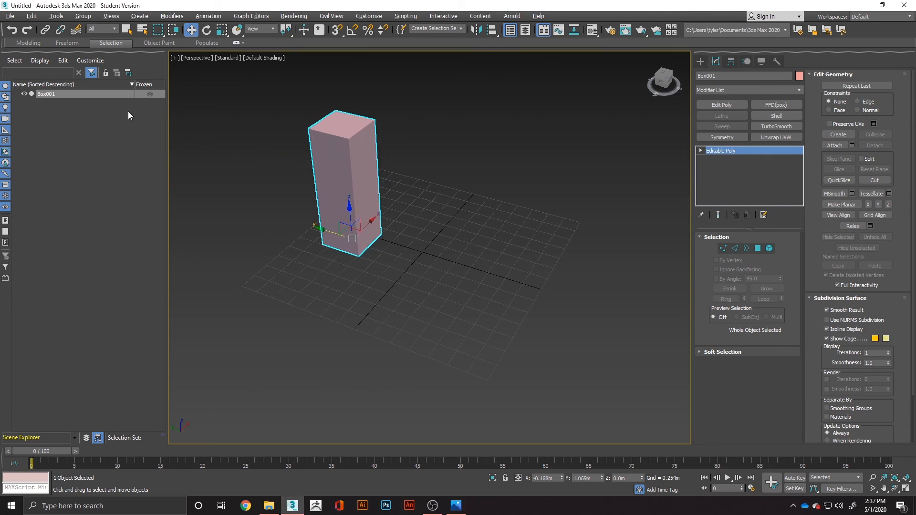
Step: Rename the tall box to Size_Ref, freeze it and leave it deselected
left_click(49, 94)
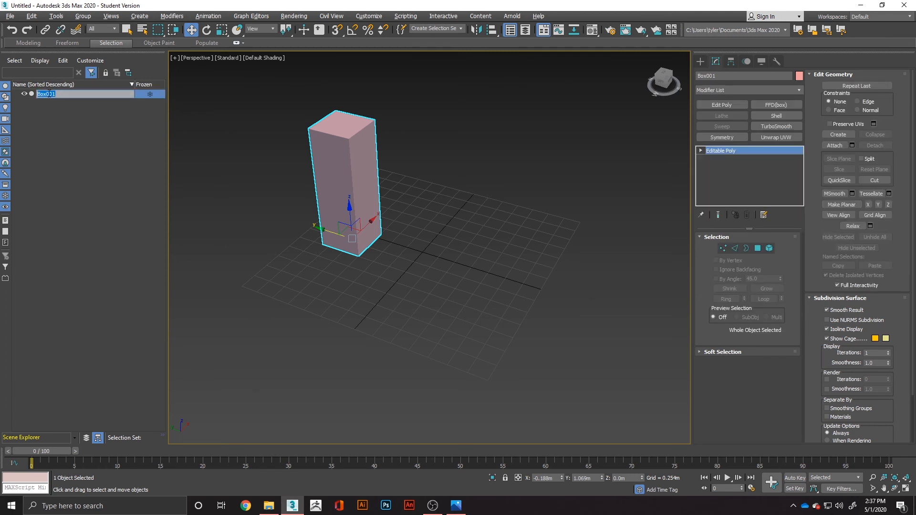
type("Ref")
key("Return")
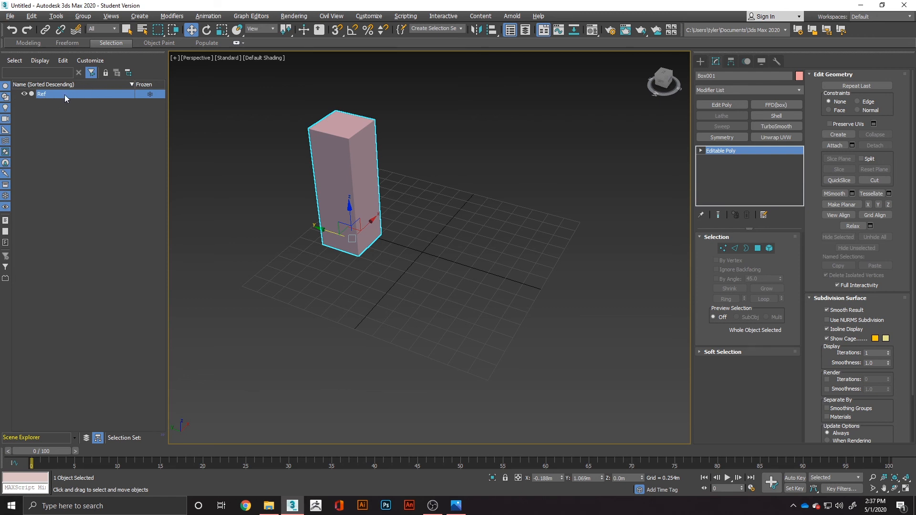
left_click(65, 95)
type("S")
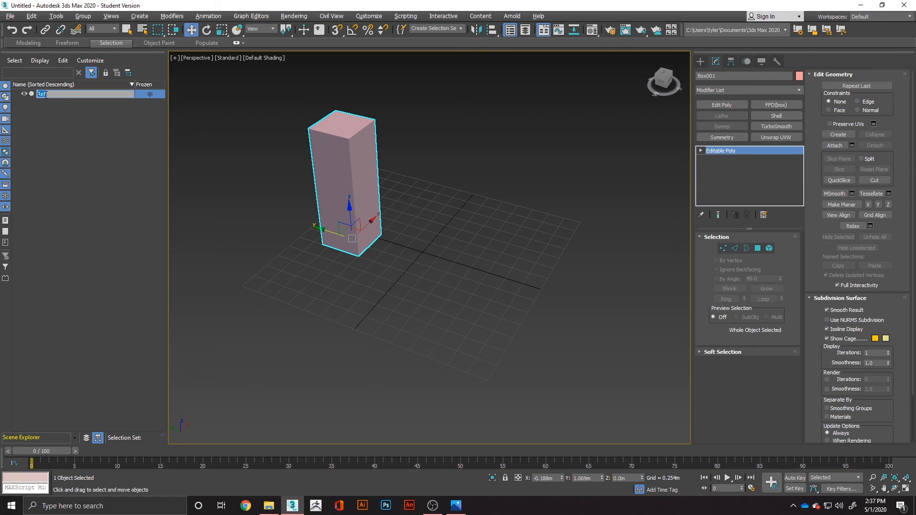
type("ize_REf")
key("BackSpace")
key("BackSpace")
type("ef")
key("Return")
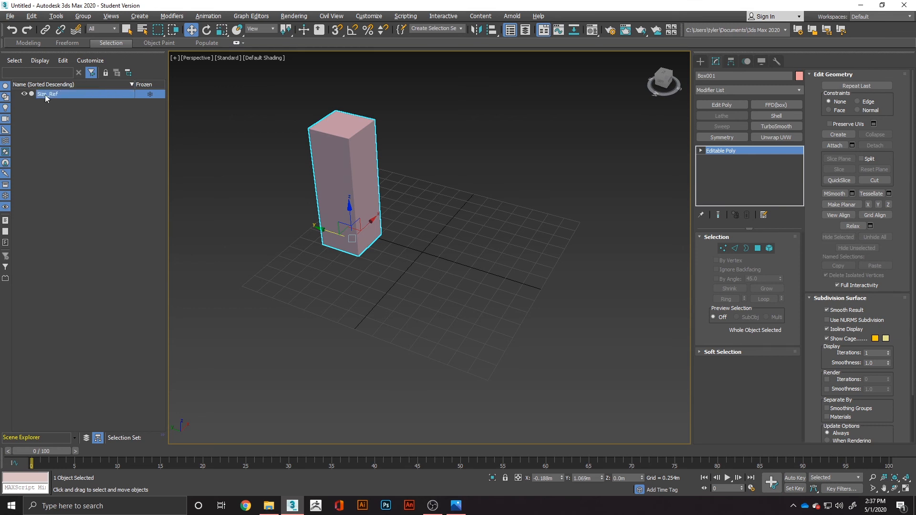
left_click(150, 95)
left_click(403, 241)
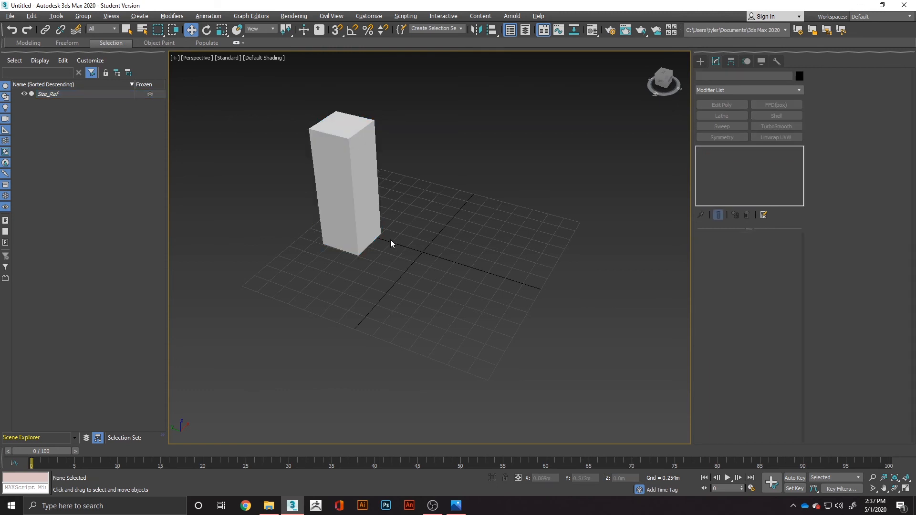
Step: Draw a low, flat box in front of the size reference, about 0.87 m wide and 0.17 m high
right_click(407, 268)
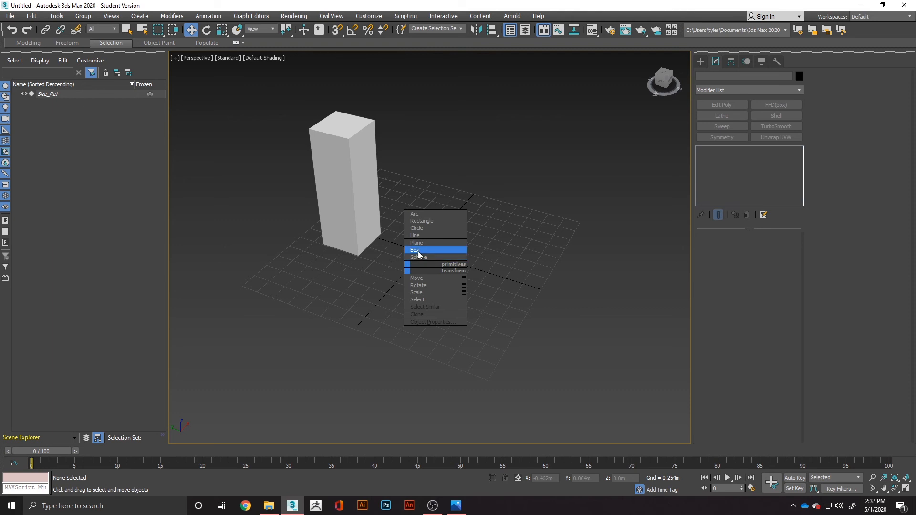
left_click(418, 254)
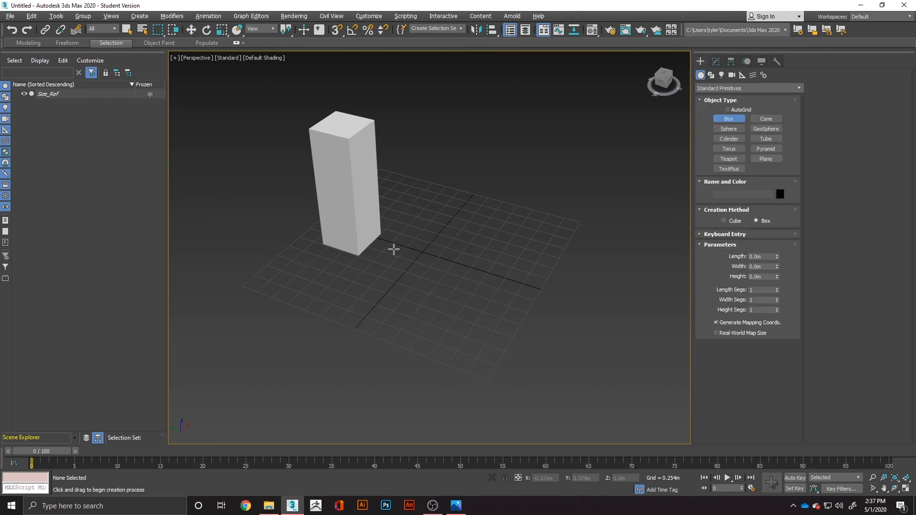
left_click_drag(396, 263, 465, 332)
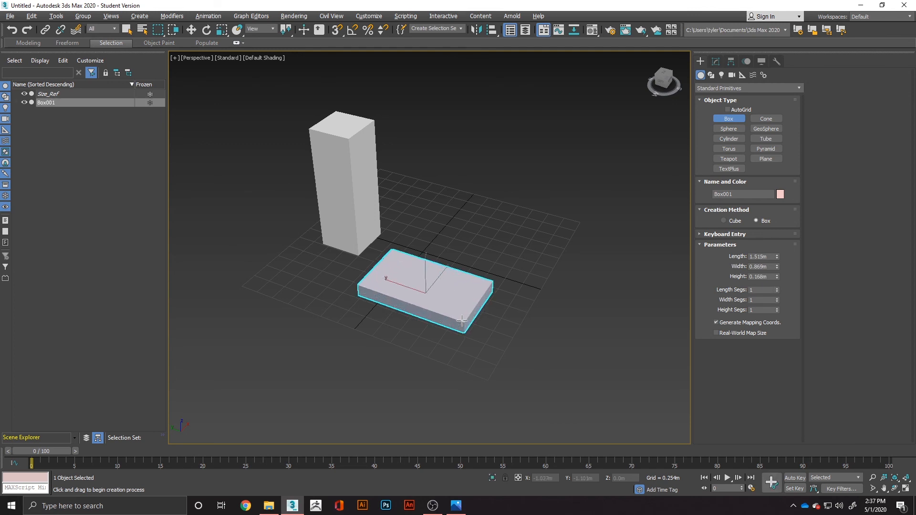
left_click(462, 321)
Step: Scale the flat box down horizontally to about 76% in X and 74% in Y
middle_click_drag(485, 312, 447, 322, "alt")
key("r")
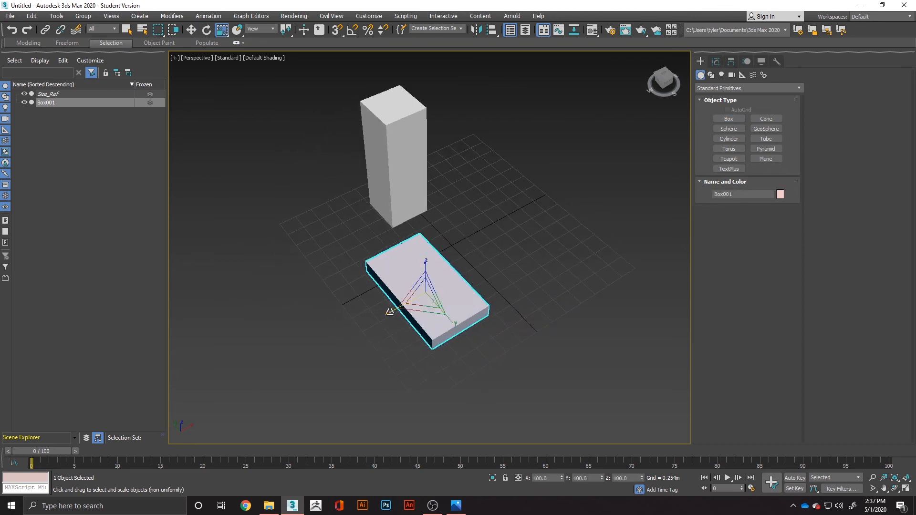
left_click_drag(389, 311, 453, 321)
middle_click_drag(452, 322, 474, 315, "alt")
Step: Display edged faces in the viewport and centre the flat box on the grid origin, with X and Y at 0 m
key("F4")
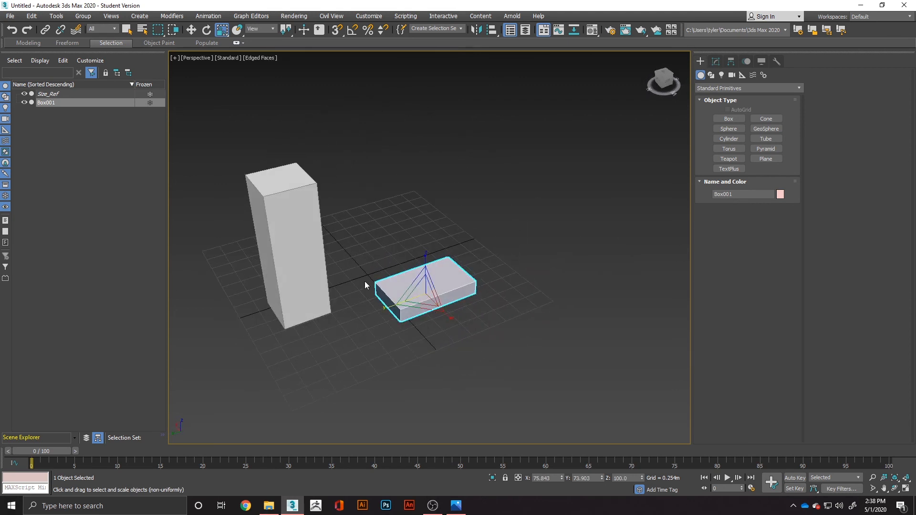
scroll(396, 286, "up", 3)
scroll(434, 282, "down", 2)
middle_click_drag(433, 282, 400, 275)
key("w")
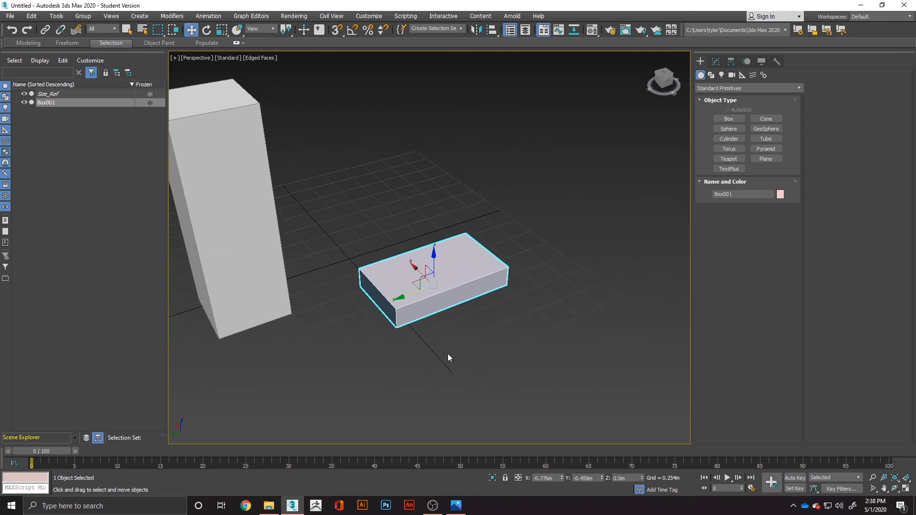
right_click(562, 477)
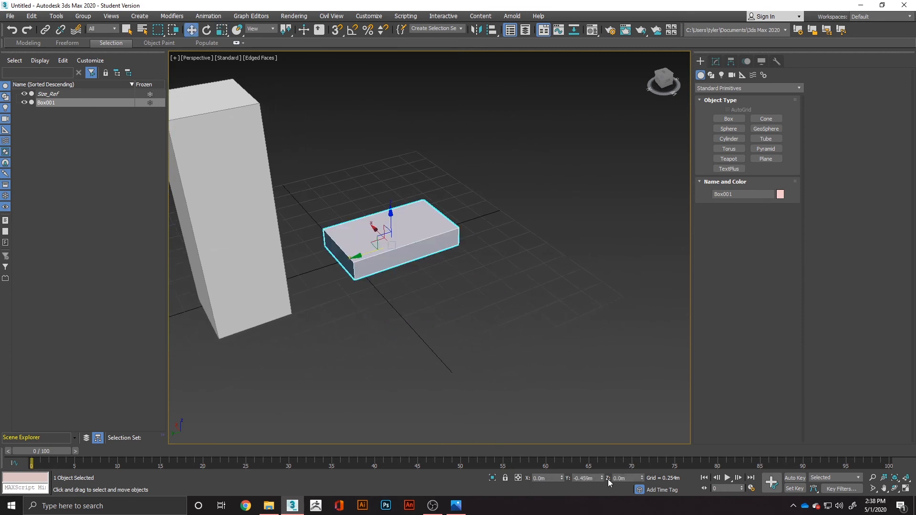
right_click(602, 478)
middle_click_drag(457, 376, 320, 353, "alt")
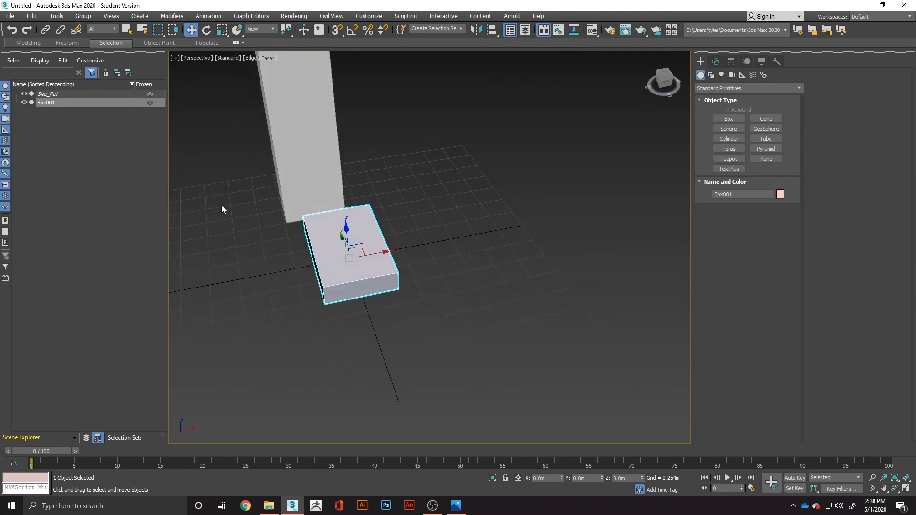
Step: Unfreeze Size_Ref, align it at X 0 m behind the flat box at about 1.257 m in Y, refreeze it and select the flat box
left_click(150, 94)
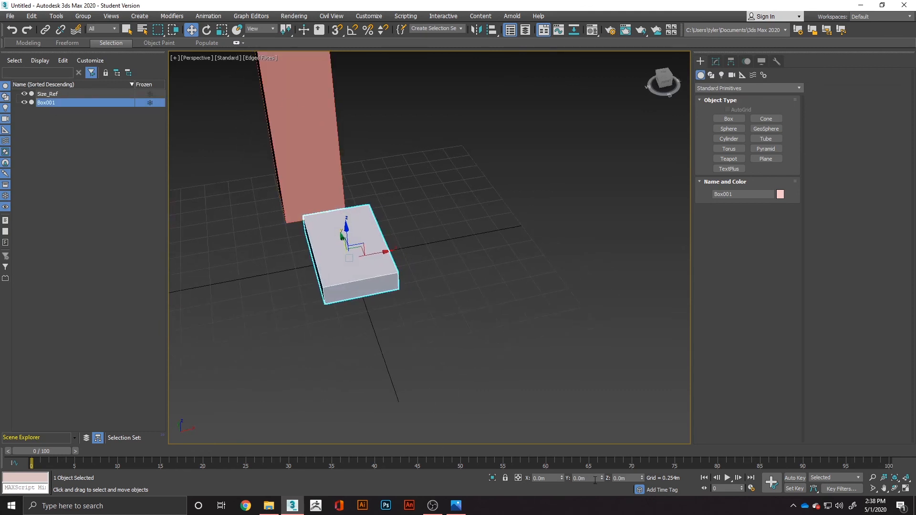
left_click(274, 141)
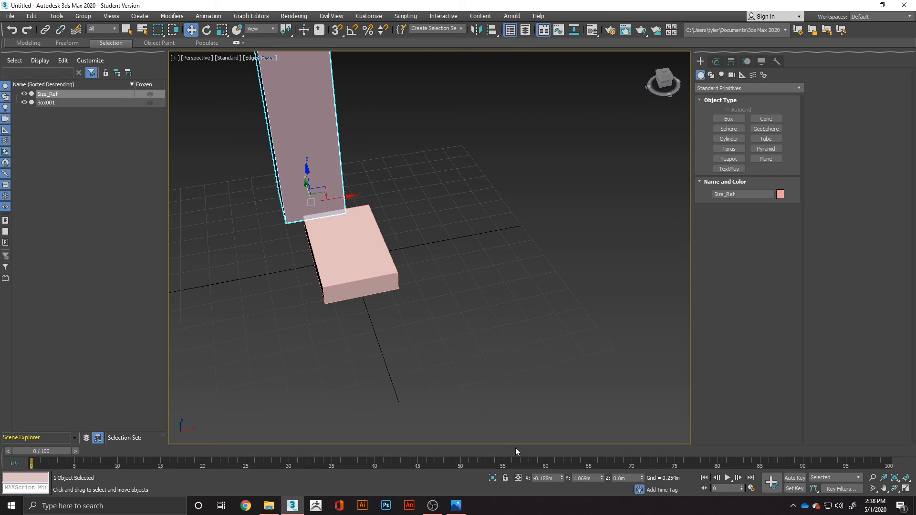
right_click(562, 479)
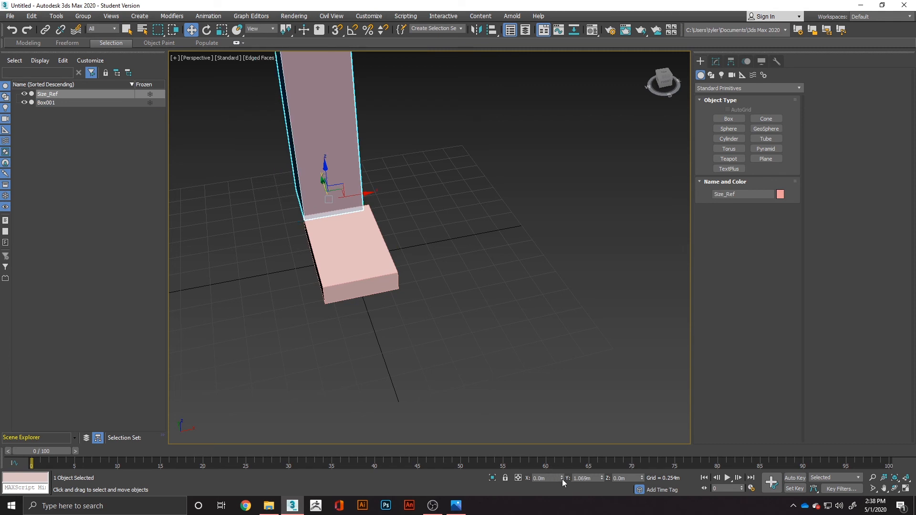
right_click(602, 480)
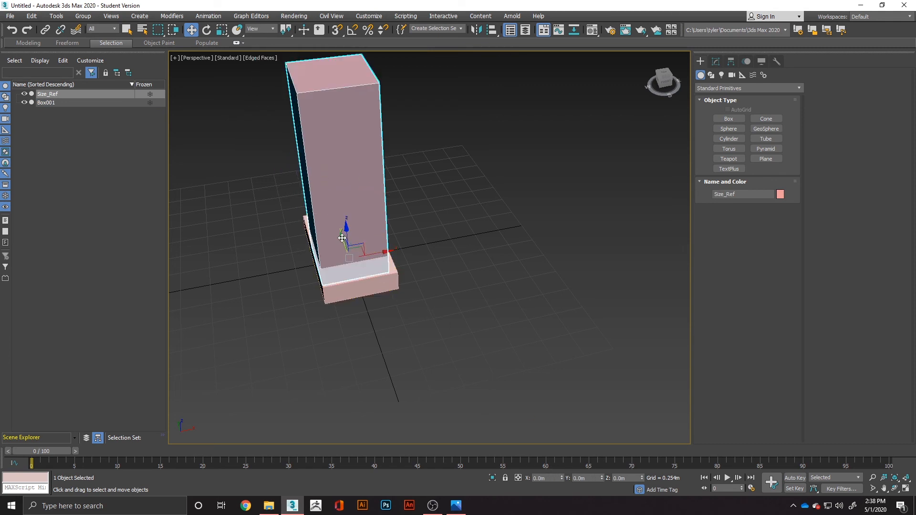
left_click_drag(342, 237, 322, 173)
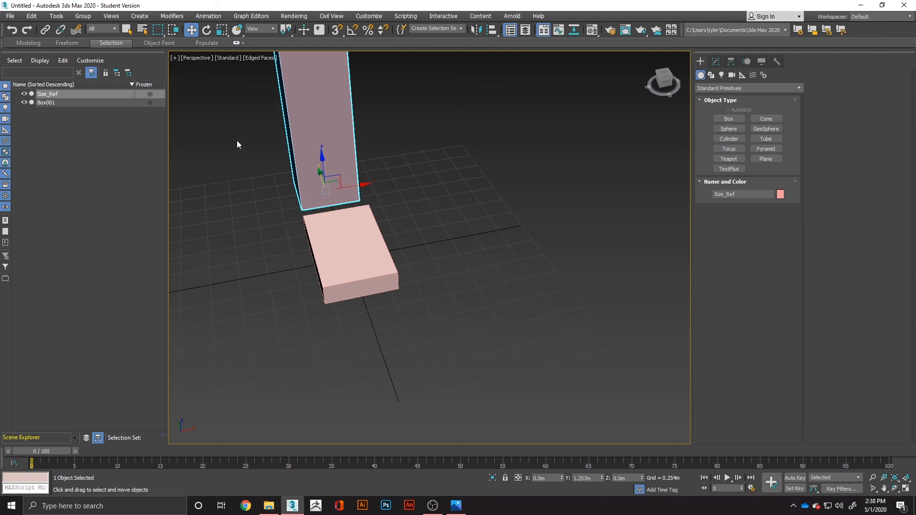
left_click(148, 94)
left_click(401, 224)
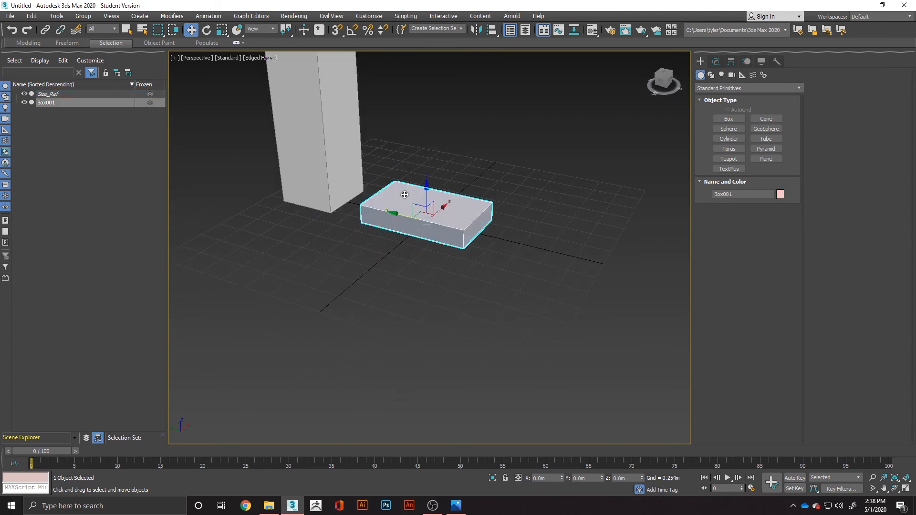
Step: Convert the flat box to an Editable Poly and frame it in the view
scroll(448, 220, "up", 5)
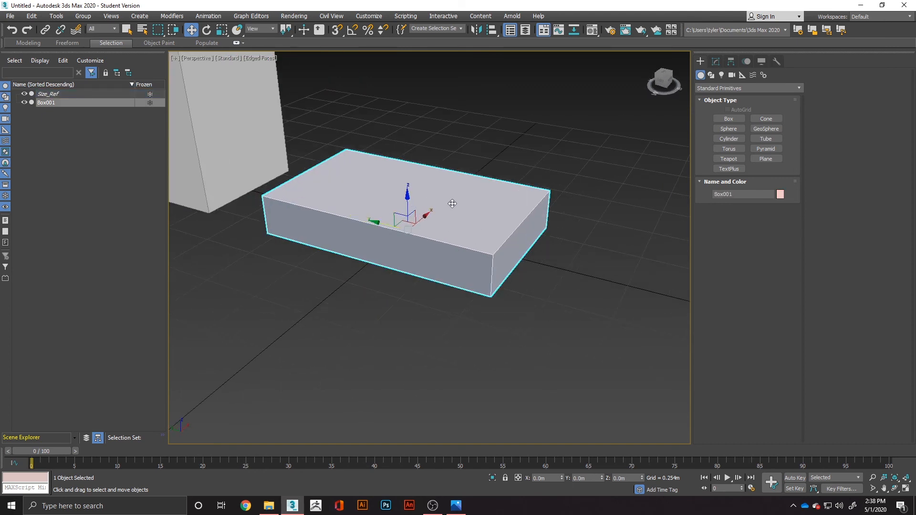
key("1")
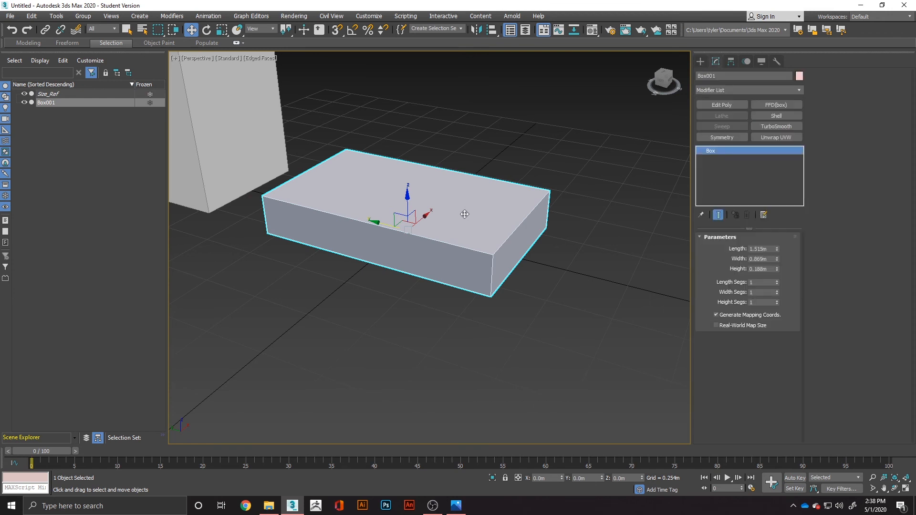
right_click(454, 214)
mouse_move(479, 310)
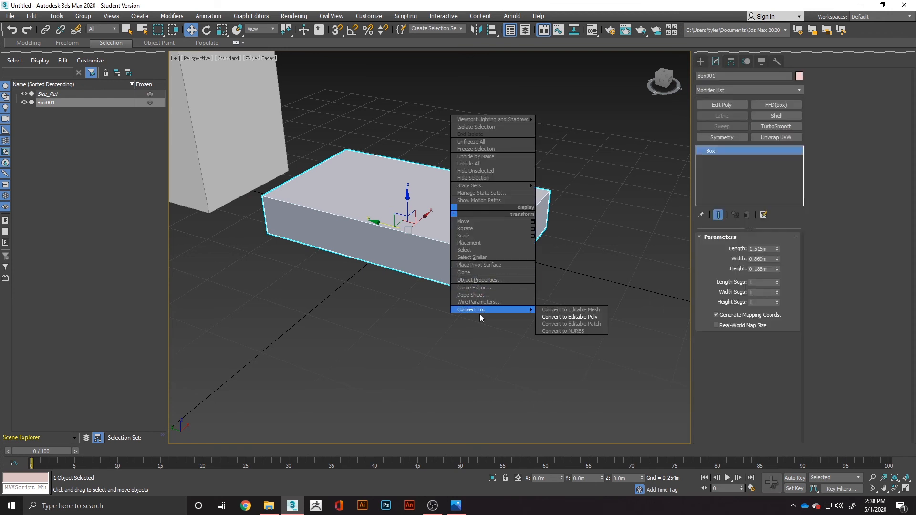
left_click(549, 316)
scroll(532, 231, "down", 2)
mouse_move(538, 237)
middle_mouse_down("alt")
mouse_move(478, 265)
mouse_move(532, 270)
mouse_move(539, 249)
mouse_move(531, 247)
mouse_move(547, 251)
middle_mouse_up("alt")
key("z")
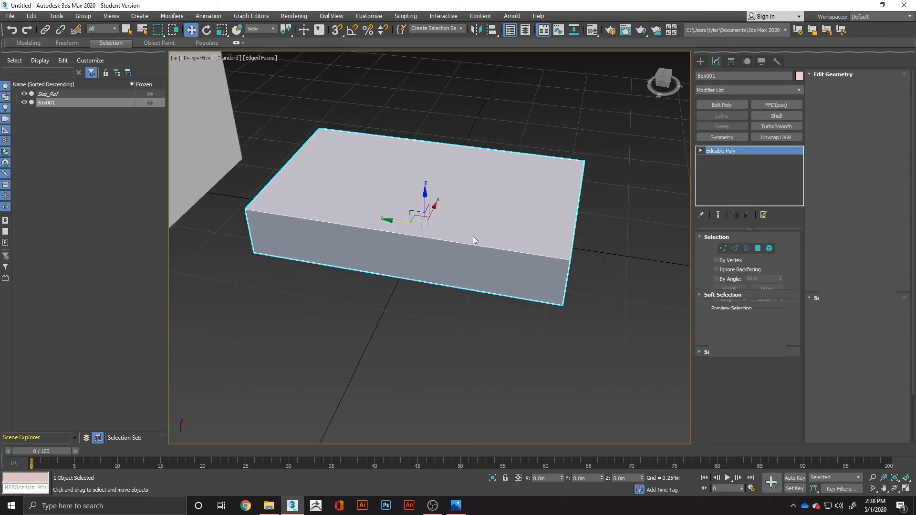
Step: Lower the flat box's top polygon to a height of about 0.035 m and inset it by 0.025 m
key("4")
left_click(475, 210)
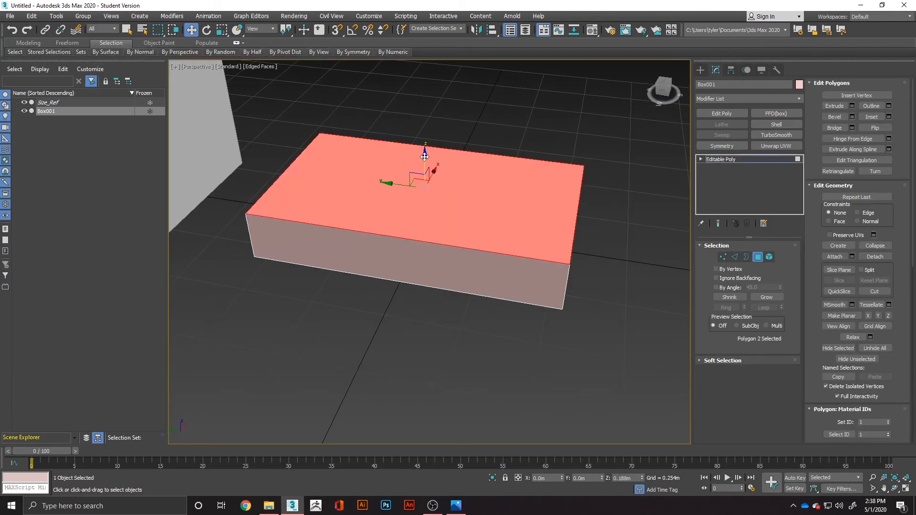
left_click_drag(423, 158, 435, 193)
right_click(431, 251)
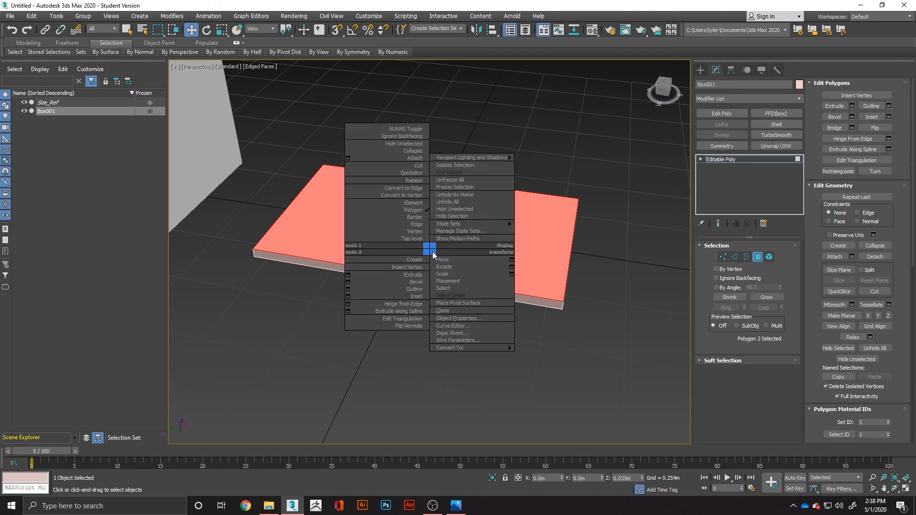
left_click(348, 296)
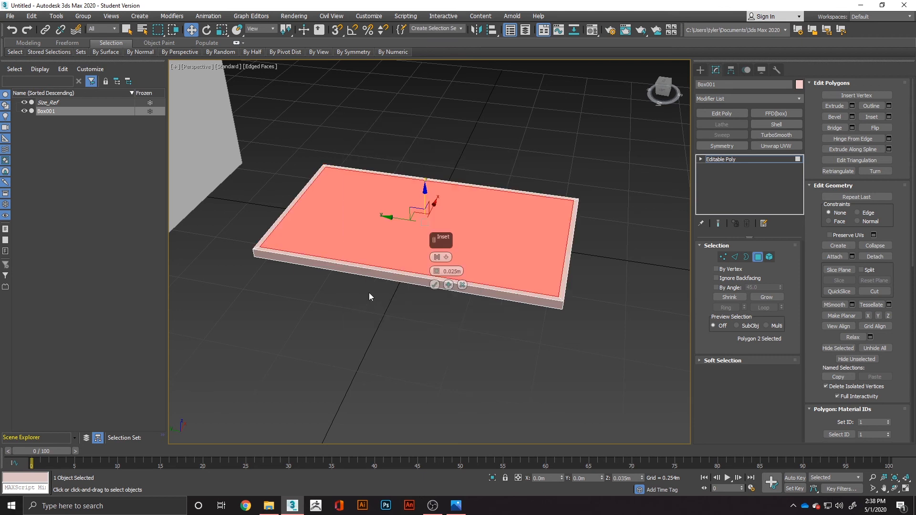
left_click(434, 284)
Step: Extrude the inset top polygon 0.254 m, lower it about 0.2 m to form a thin second tier, and clear the polygon selection
right_click(373, 214)
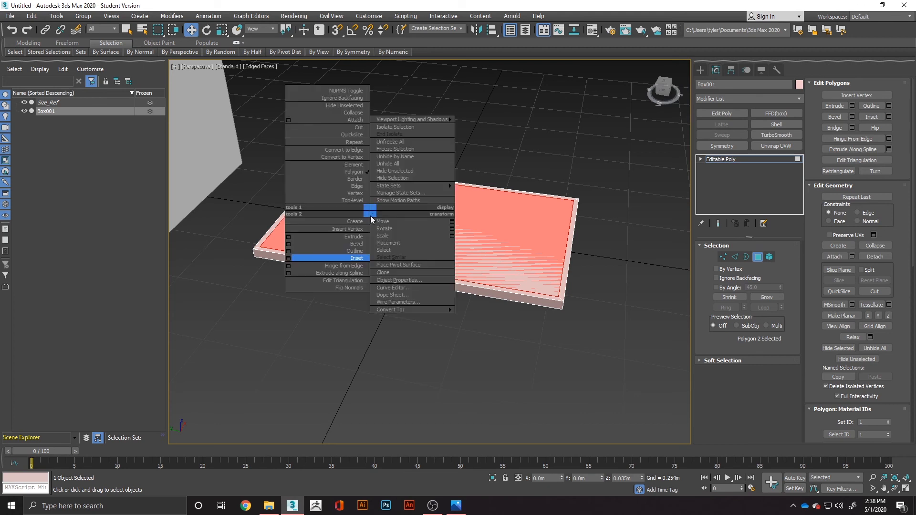
left_click(324, 253)
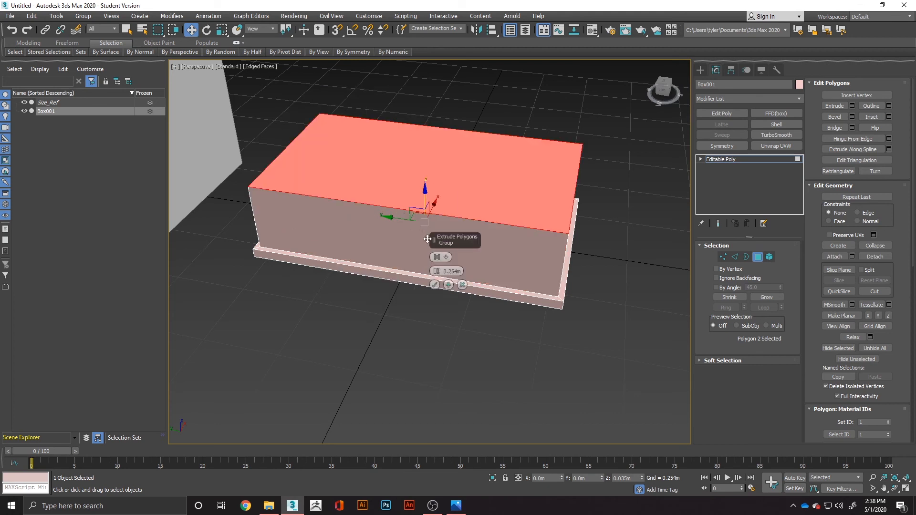
left_click(434, 285)
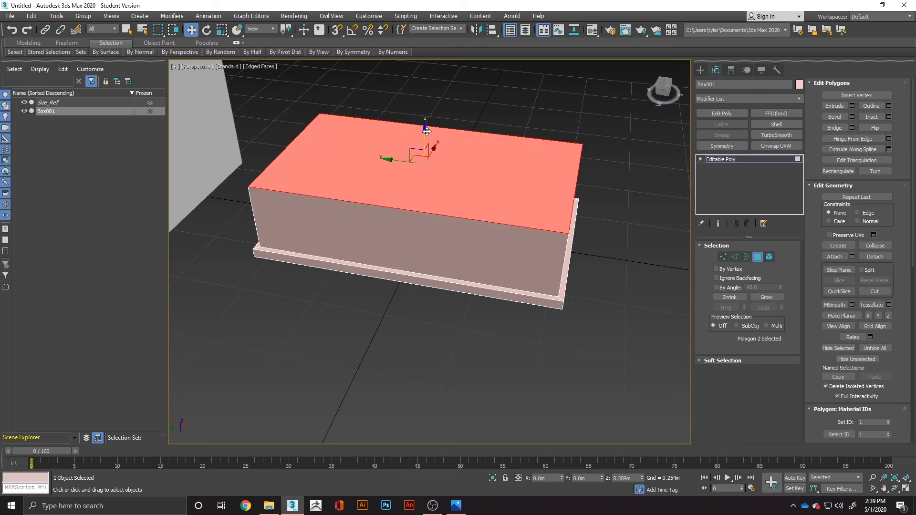
left_click_drag(426, 132, 438, 180)
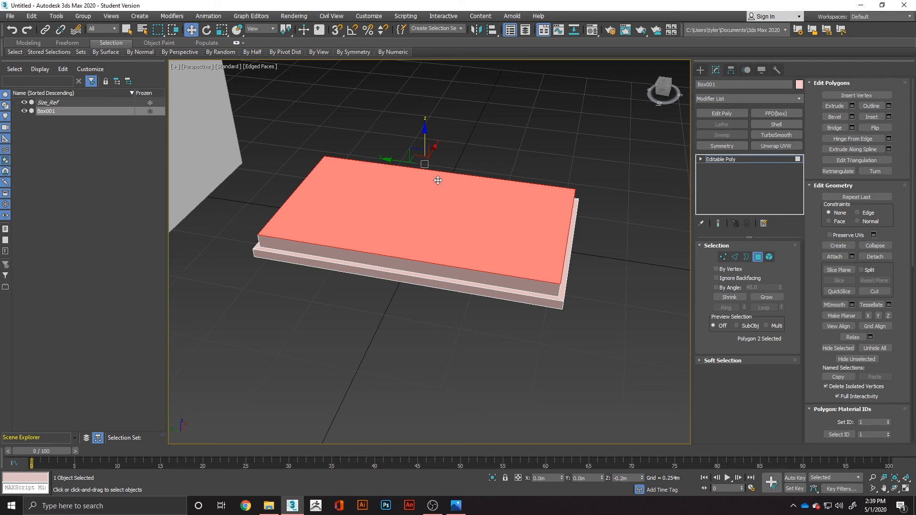
left_click_drag(438, 180, 439, 179)
middle_click_drag(368, 274, 486, 371, "alt")
left_click(486, 370)
Step: Compare the base with the vending machine reference image and select the corner edges running through both tiers at all four corners
scroll(508, 332, "down", 6)
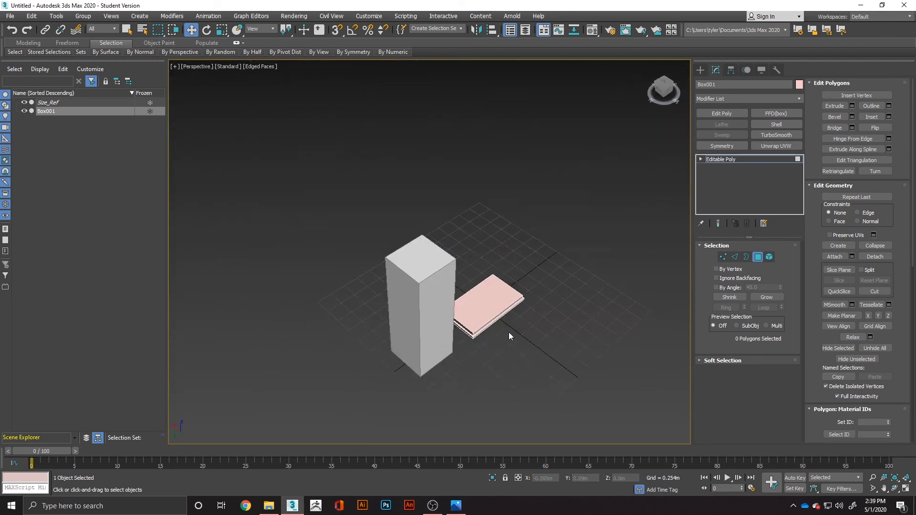
middle_click_drag(508, 332, 422, 316, "alt")
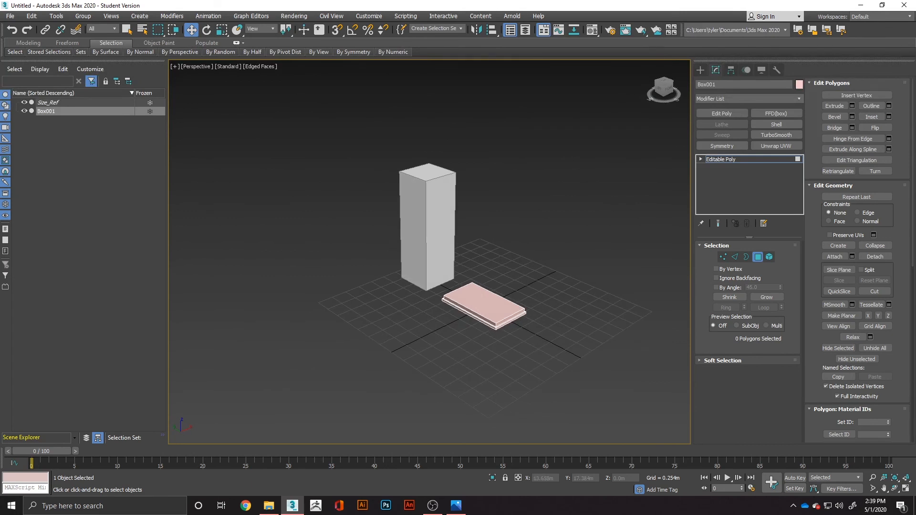
left_click(455, 505)
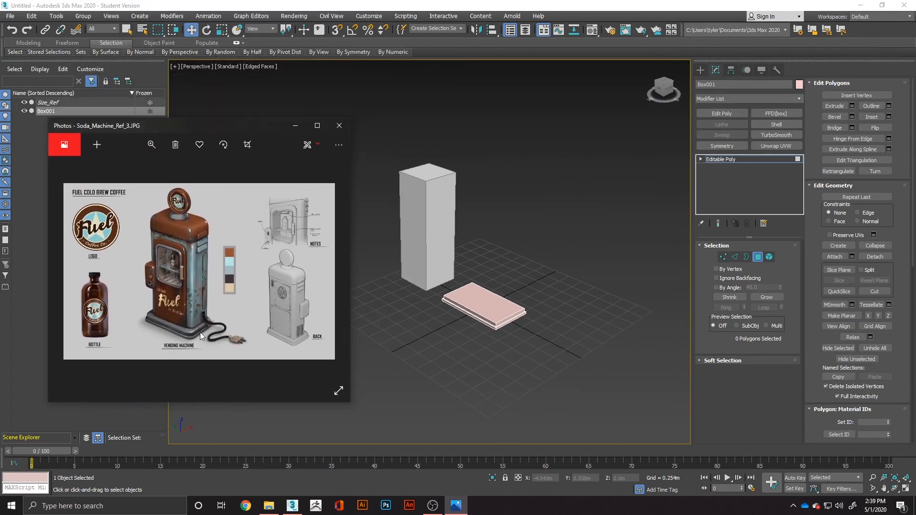
scroll(505, 315, "up", 5)
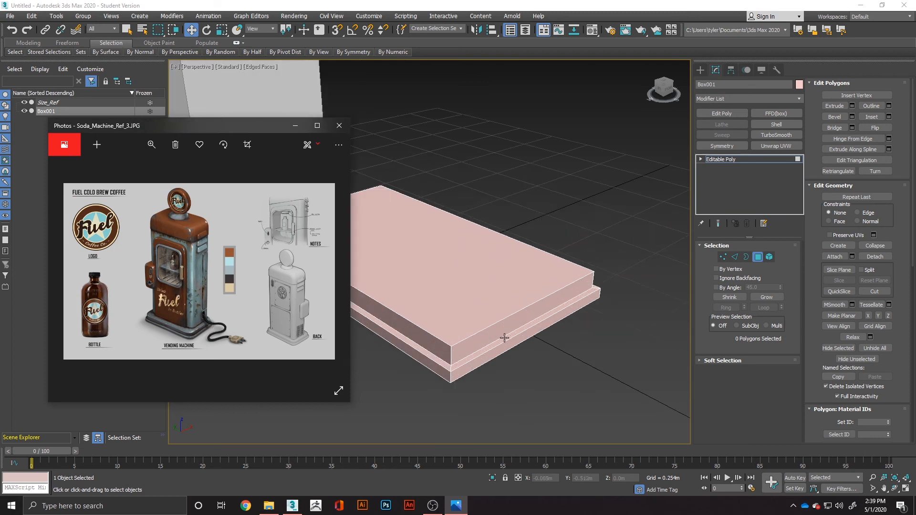
left_click(735, 257)
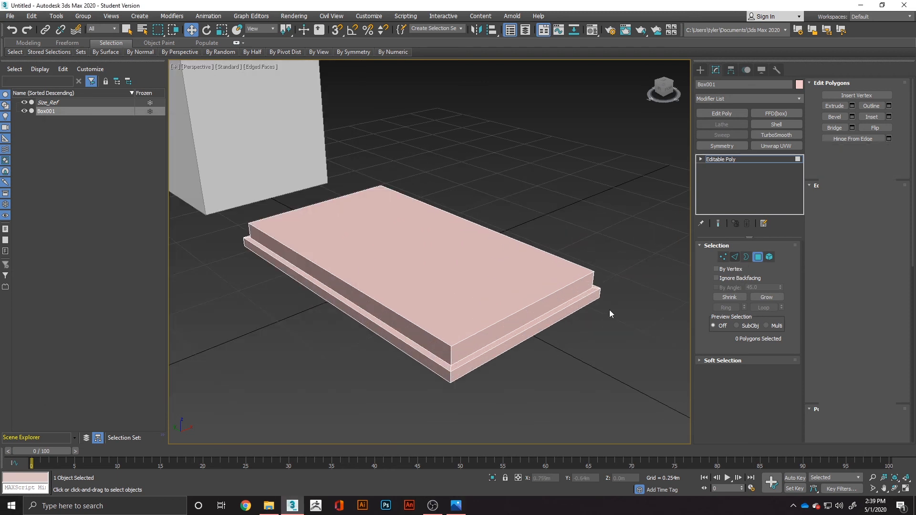
left_click(451, 356)
double_click(451, 355)
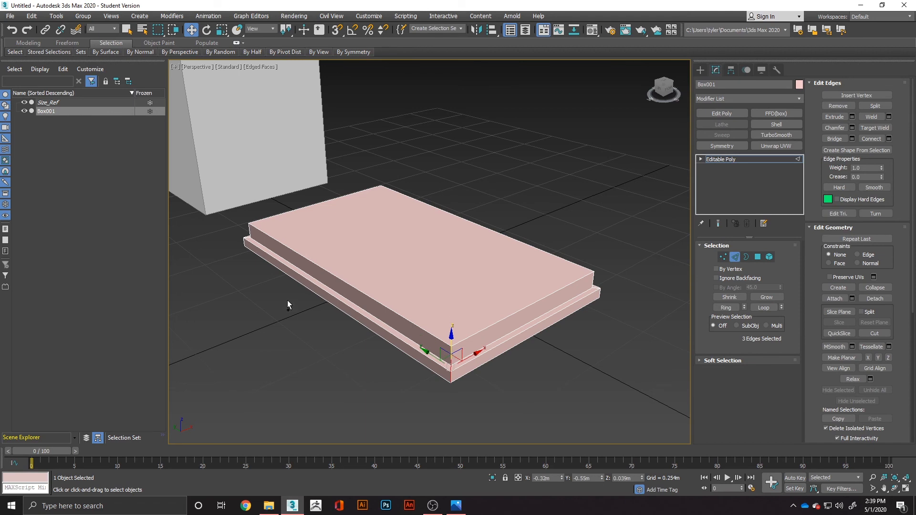
double_click(249, 233, "ctrl")
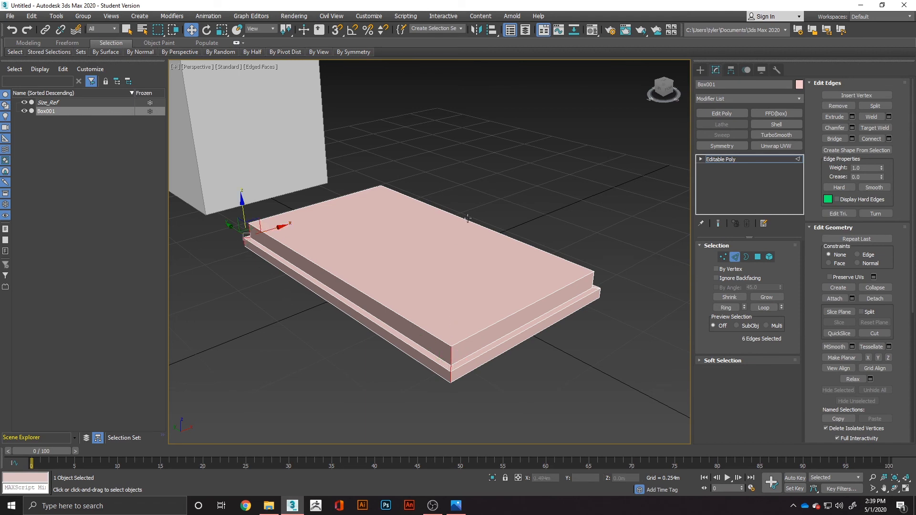
double_click(592, 282, "ctrl")
middle_click_drag(611, 286, 507, 310, "alt")
scroll(520, 309, "up", 1)
middle_click_drag(634, 314, 556, 267)
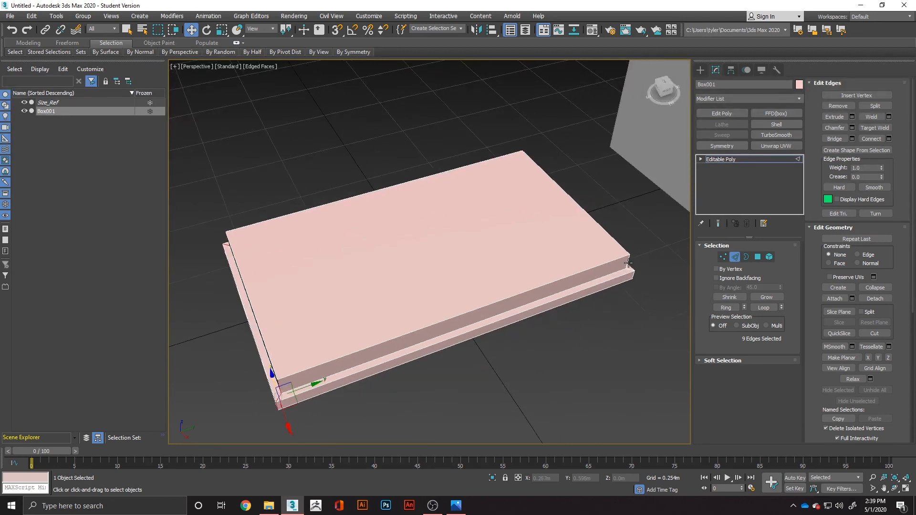
Step: Chamfer the selected corner edges by 0.087 m with 2 segments, checking the rounding against the reference image
right_click(552, 253)
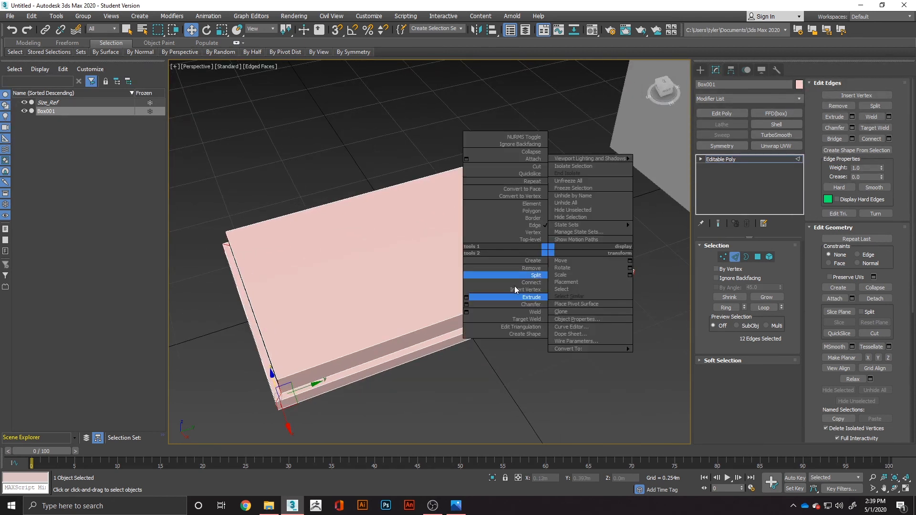
left_click(470, 307)
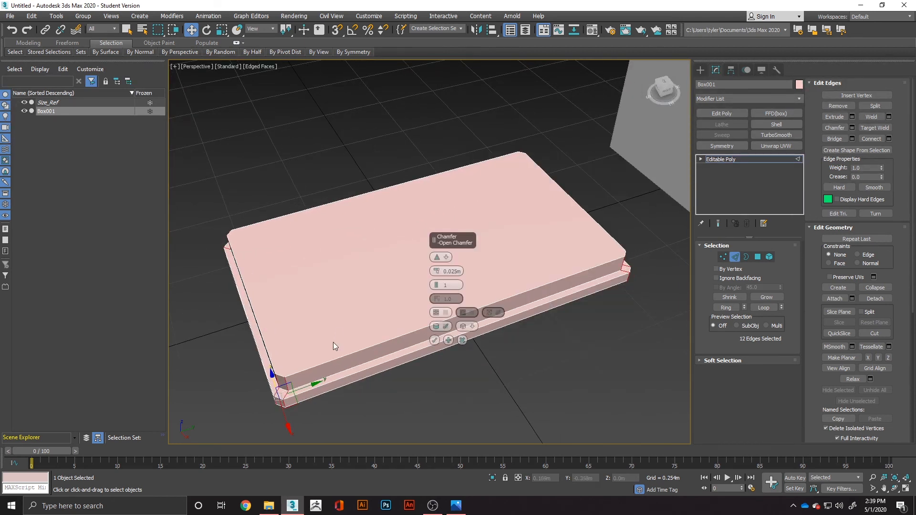
left_click(436, 282)
left_click_drag(438, 275, 438, 262)
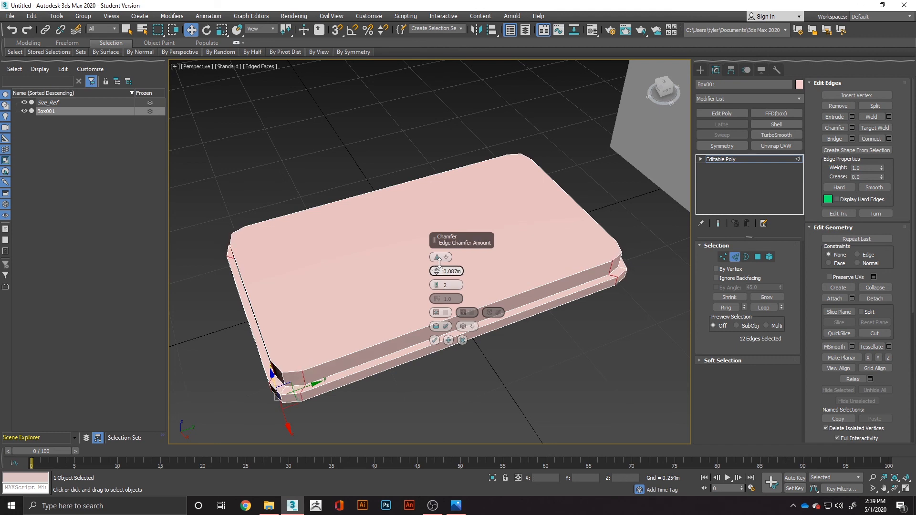
left_click(456, 506)
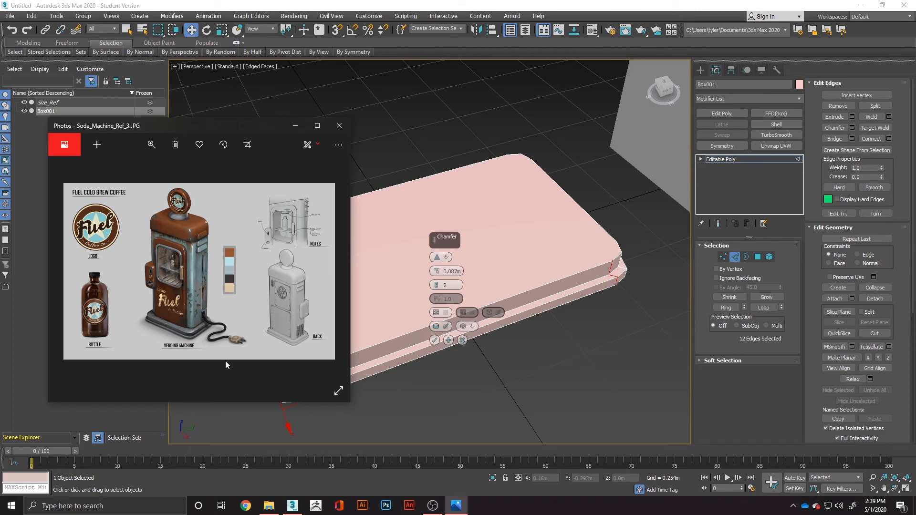
middle_click_drag(605, 317, 657, 338, "alt")
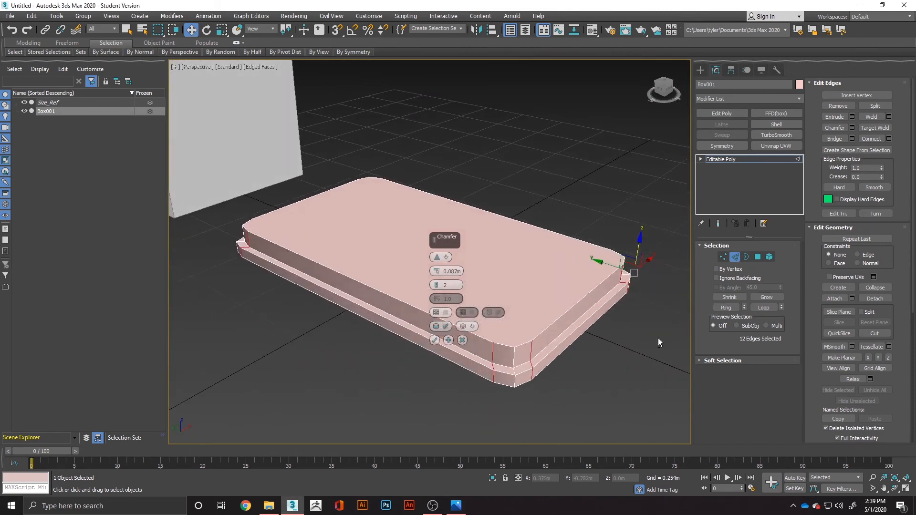
left_click(435, 339)
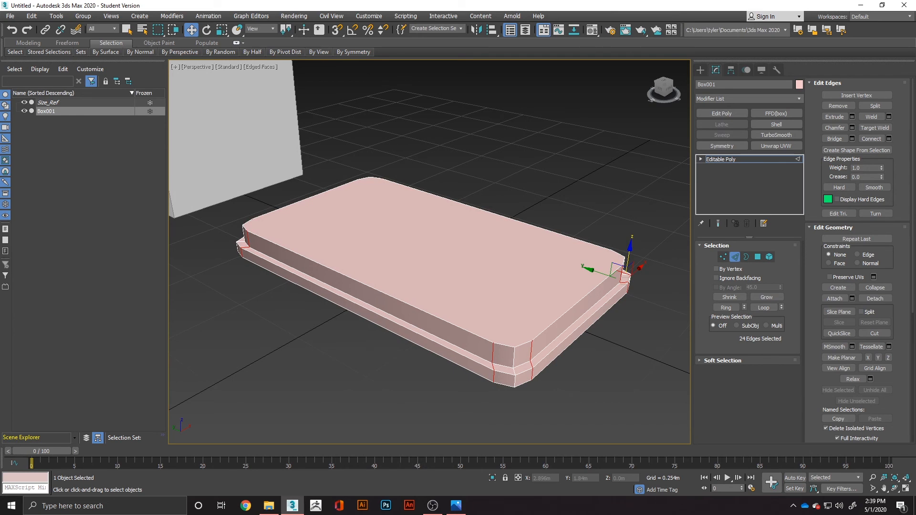
Step: Open the reference images Soda_Machine_Ref_1 and Soda_Machine_Ref_3 and examine how the vending machine's body sits on its stepped base
left_click(456, 505)
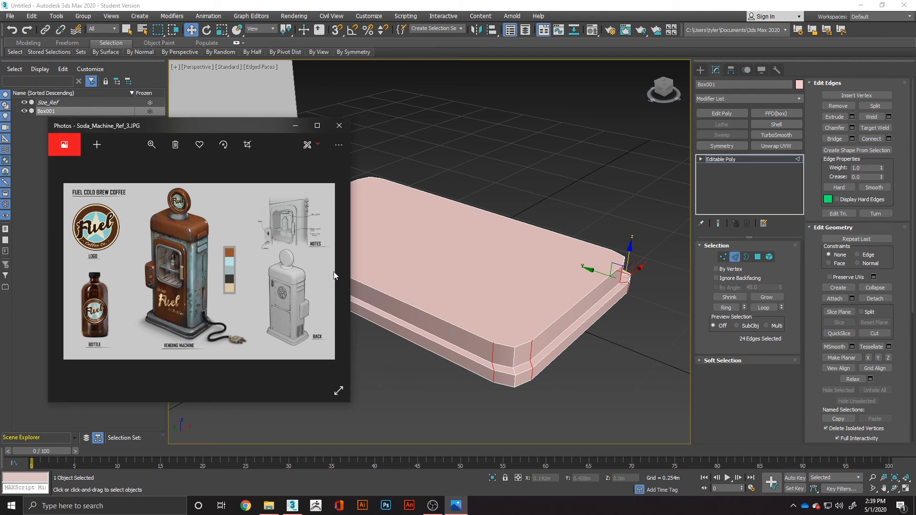
left_click(339, 131)
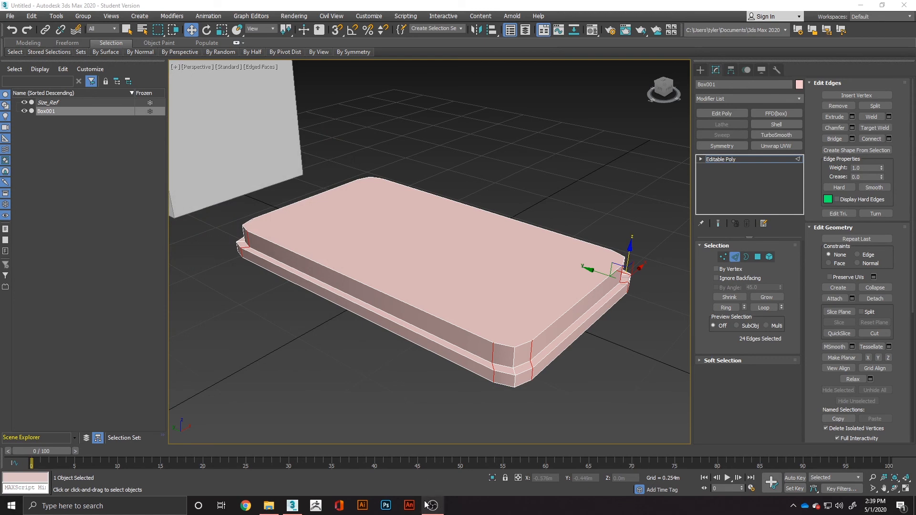
left_click(269, 506)
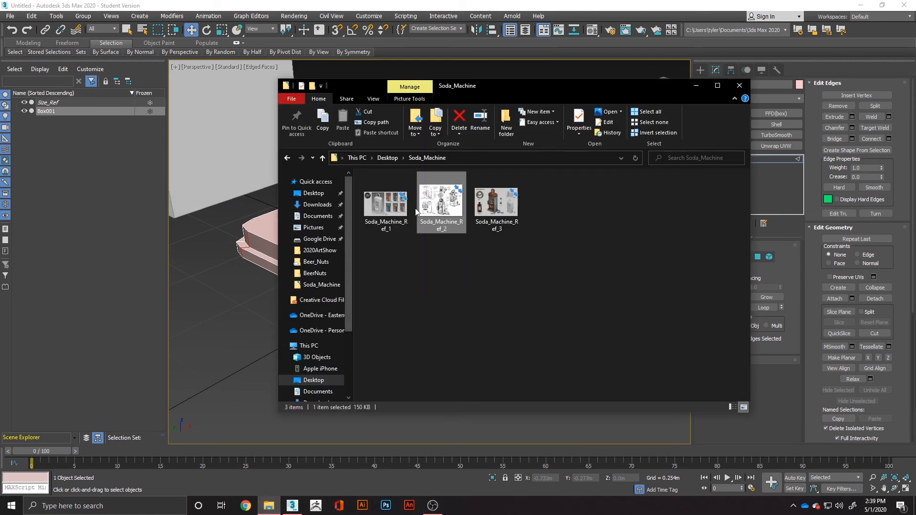
double_click(386, 204)
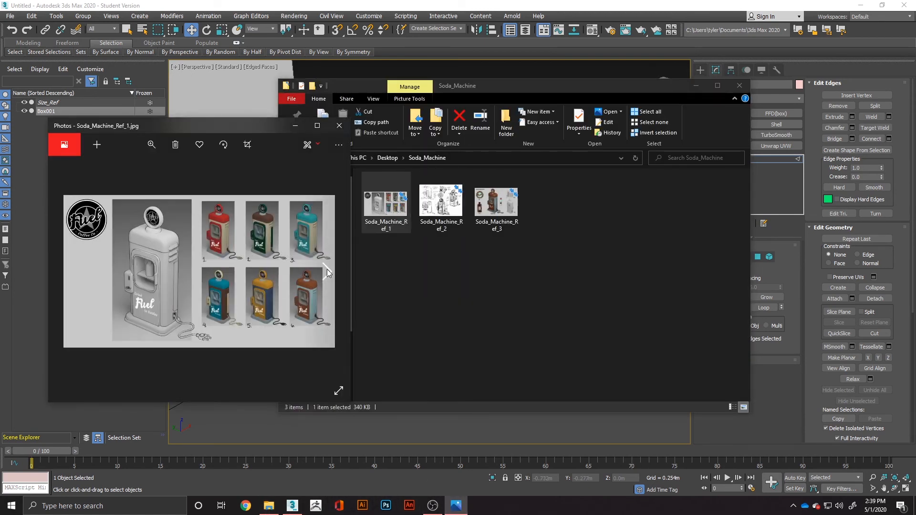
left_click(327, 270)
left_click(326, 275)
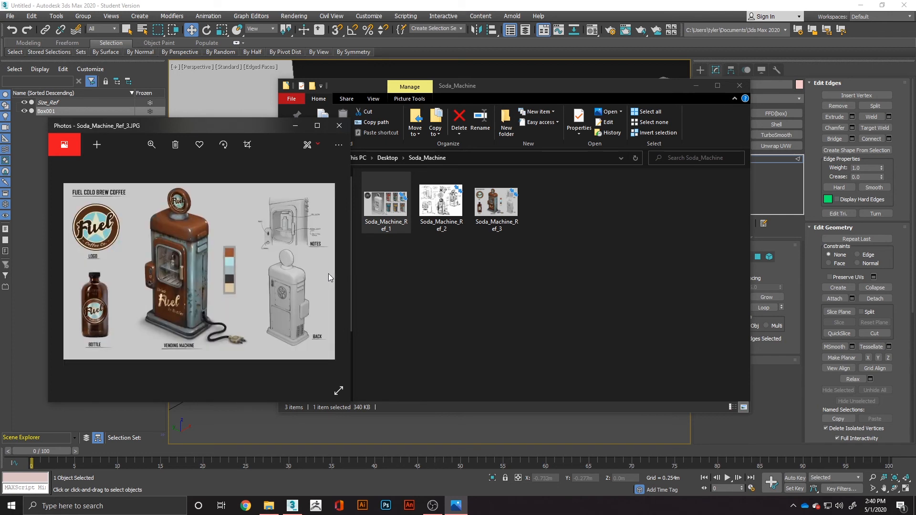
left_click(339, 391)
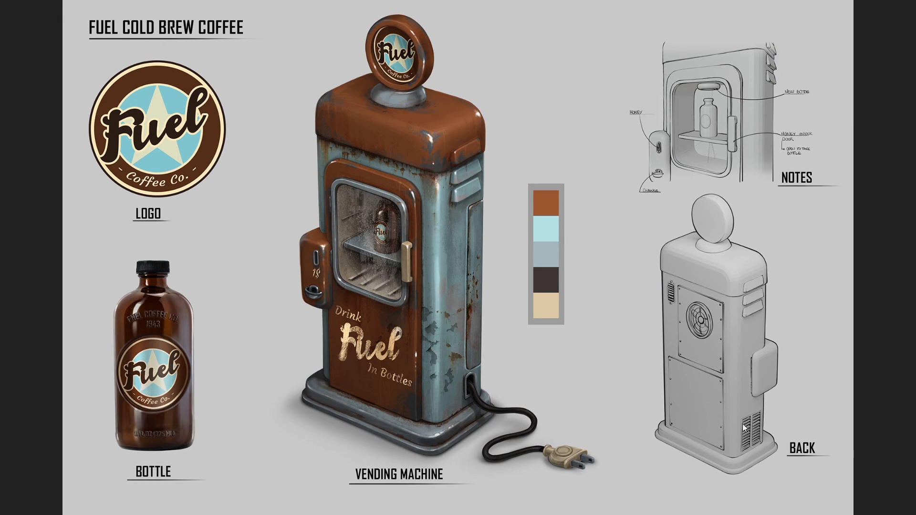
key("Escape")
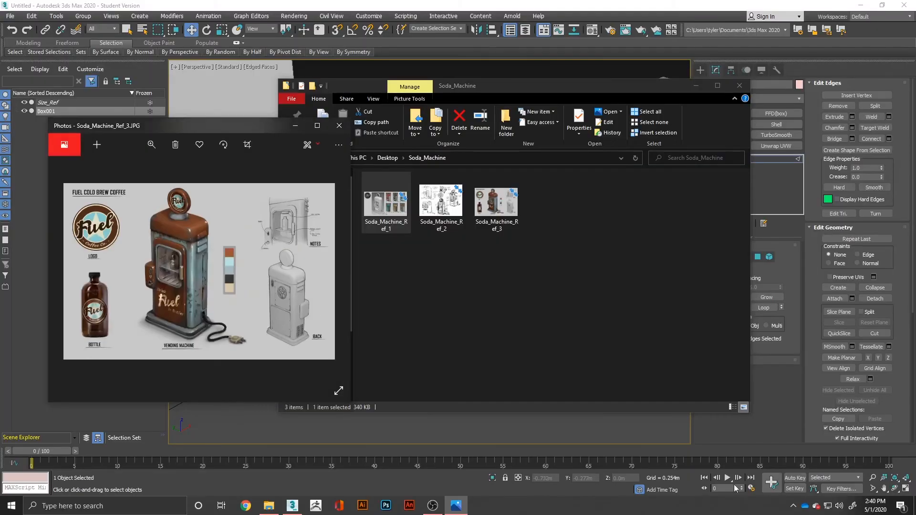
left_click(739, 86)
left_click(527, 236)
scroll(526, 237, "down", 6)
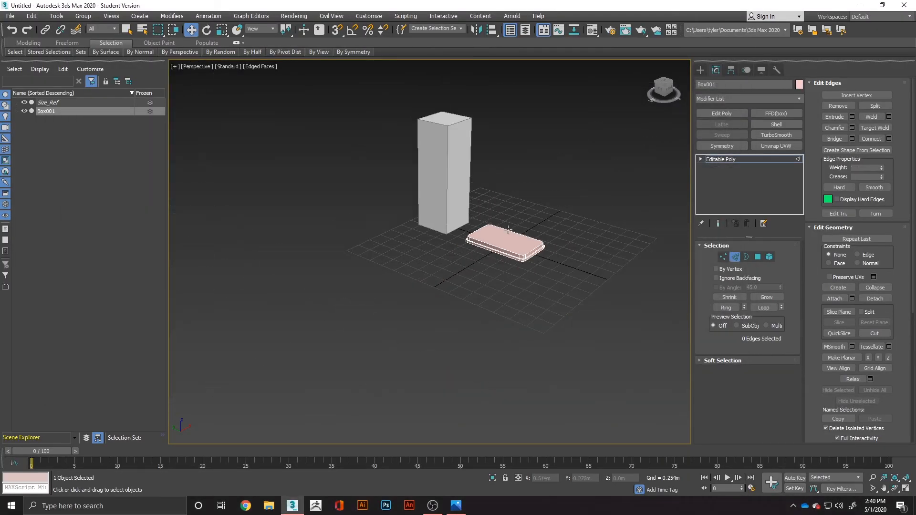
left_click(508, 230)
scroll(515, 241, "up", 8)
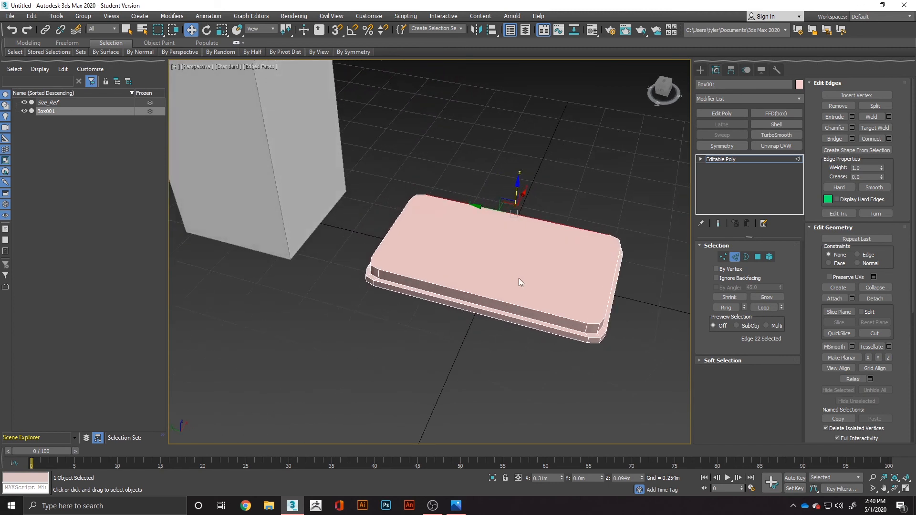
left_click(572, 274)
left_click(757, 258)
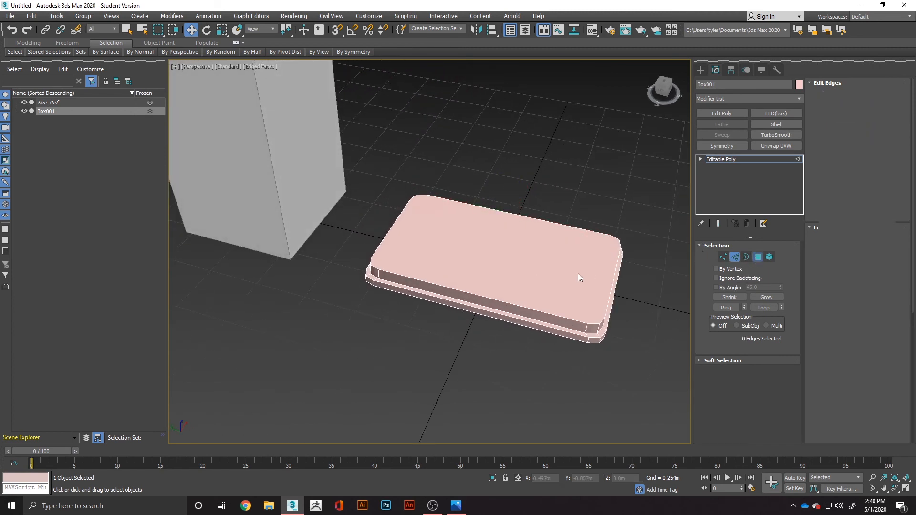
left_click(577, 273)
right_click(544, 286)
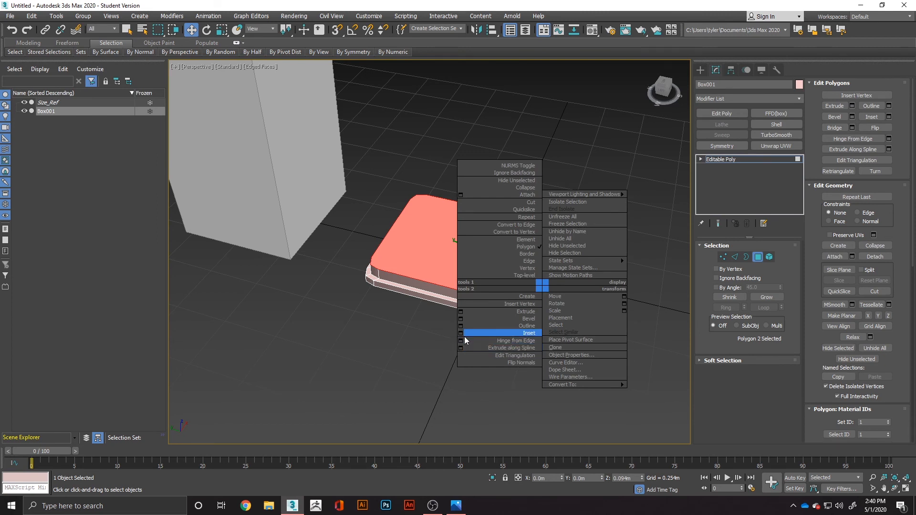
right_click(405, 342)
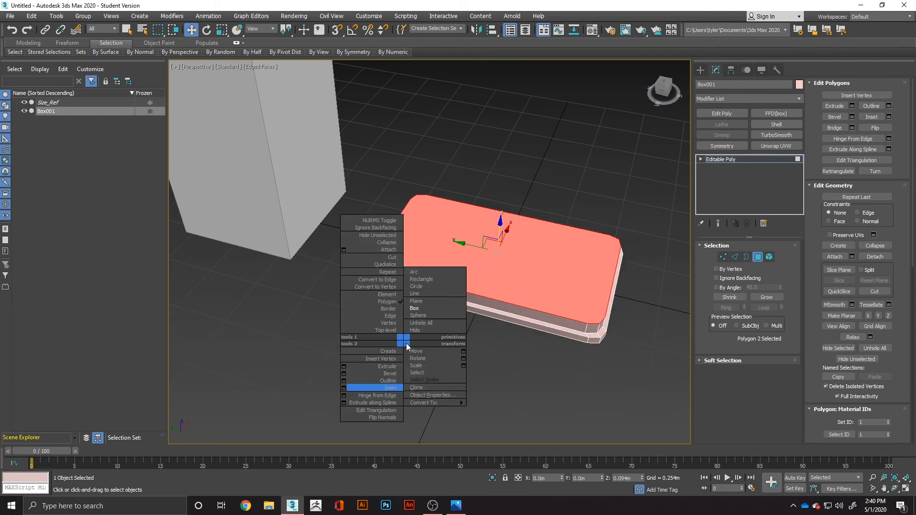
left_click(503, 396)
Step: Create a separate box for the machine body beside the base, about 0.681 m long, 0.449 m wide and 1.268 m high
right_click(483, 369, "ctrl")
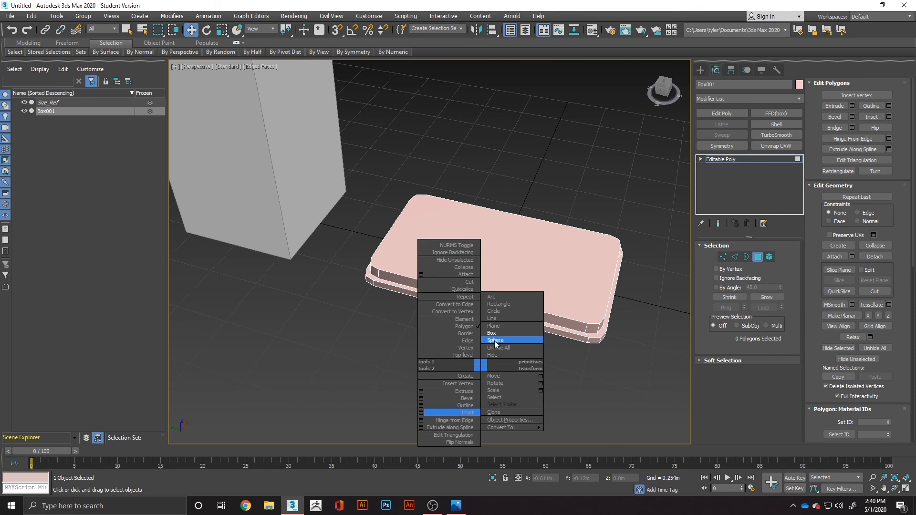
left_click(495, 340)
left_click_drag(420, 332, 554, 470)
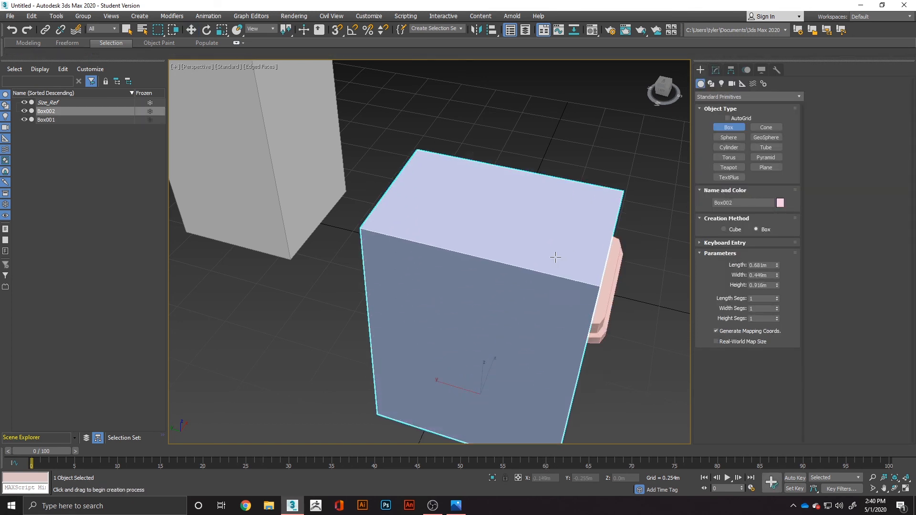
scroll(602, 241, "down", 5)
Step: In the front view, scale the body box uniformly to about 131 % so it approaches the size reference's height
key("f")
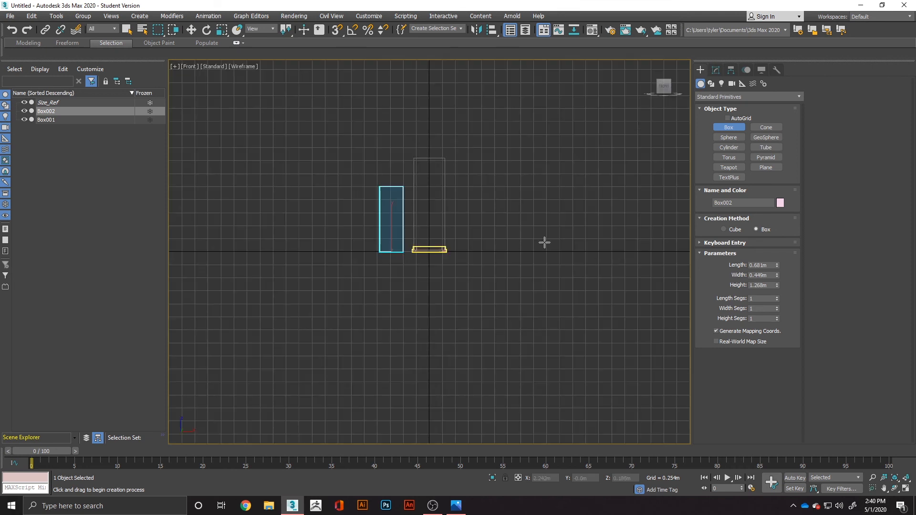
scroll(462, 239, "up", 5)
scroll(446, 253, "down", 3)
middle_click_drag(446, 254, 408, 286)
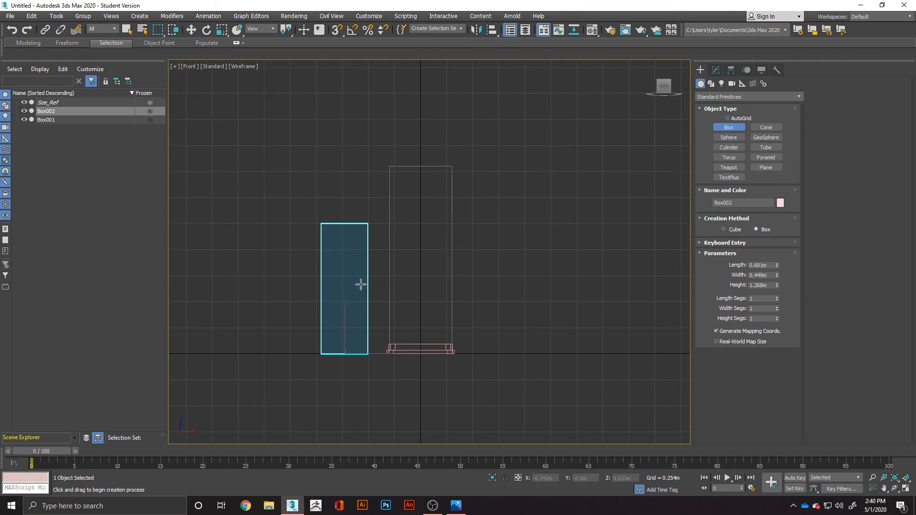
key("r")
left_click_drag(358, 338, 367, 329)
key("w")
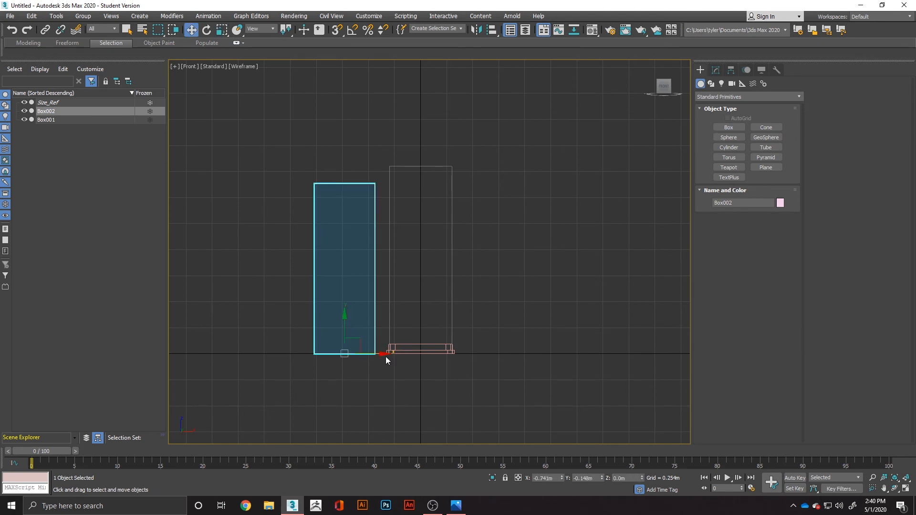
Step: Center the body box on the base by zeroing its X and Y position, and return to the perspective view
right_click(561, 478)
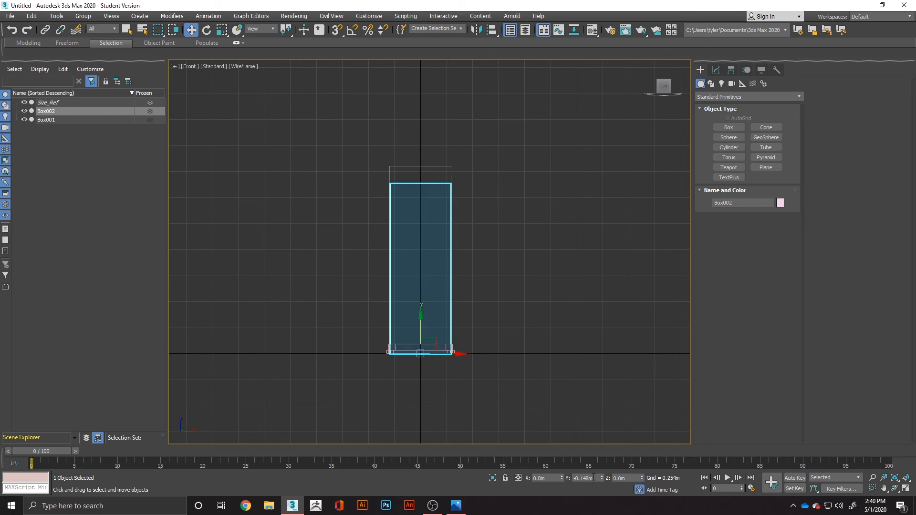
right_click(603, 479)
middle_click_drag(499, 373, 528, 382, "alt")
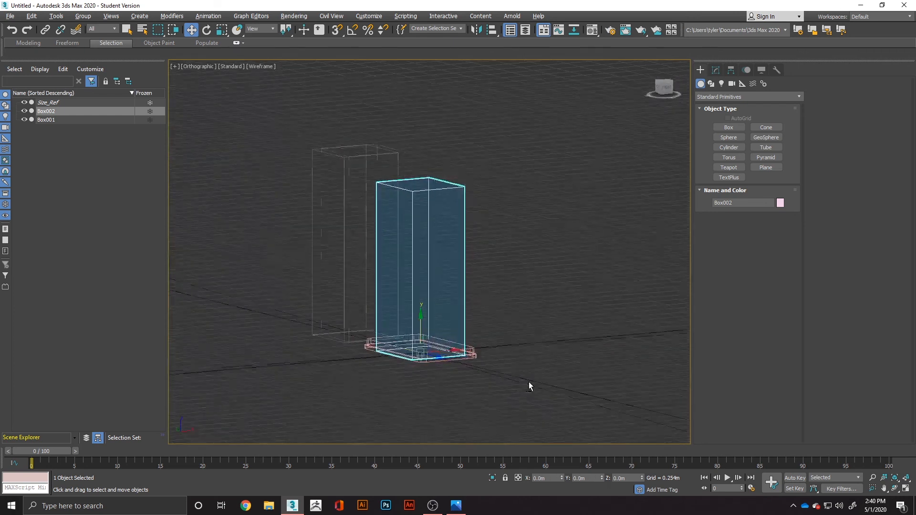
key("alt+w")
middle_click(465, 357)
key("alt+w")
middle_click_drag(556, 273, 500, 275, "alt")
Step: Scale the body box down along X to about 101 % so the base extends past it
key("e")
key("r")
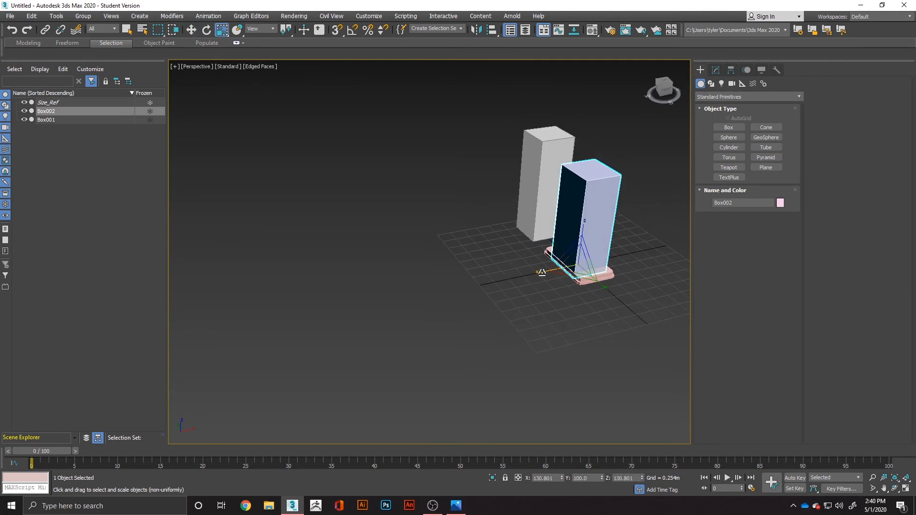
left_click_drag(541, 272, 547, 272)
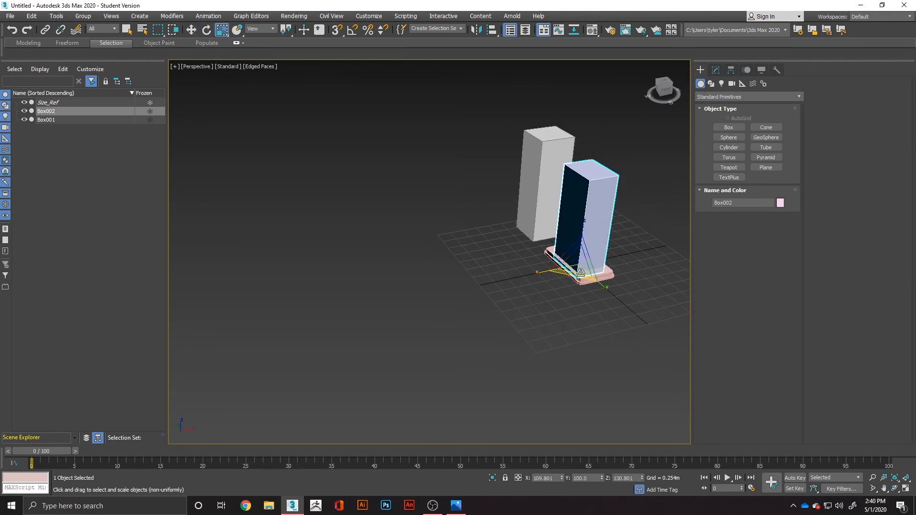
middle_click_drag(610, 283, 594, 243, "alt")
scroll(594, 243, "up", 5)
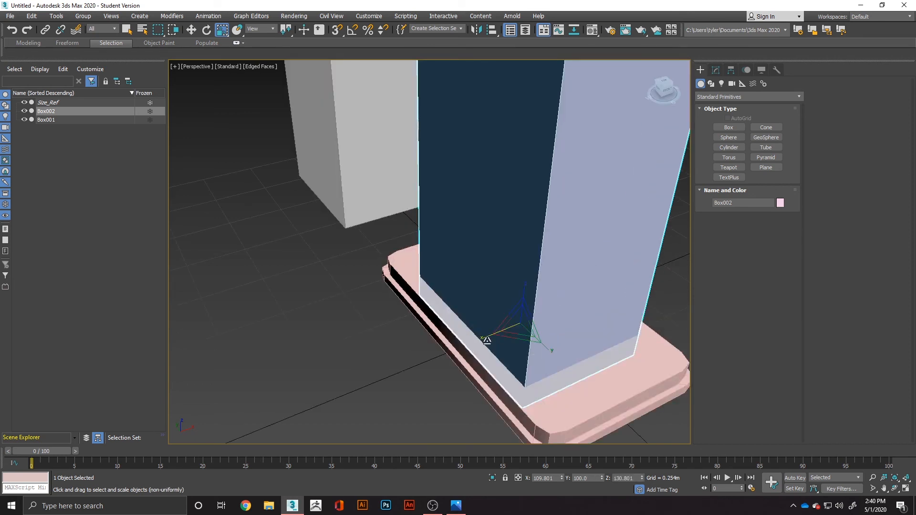
left_click_drag(487, 341, 528, 344)
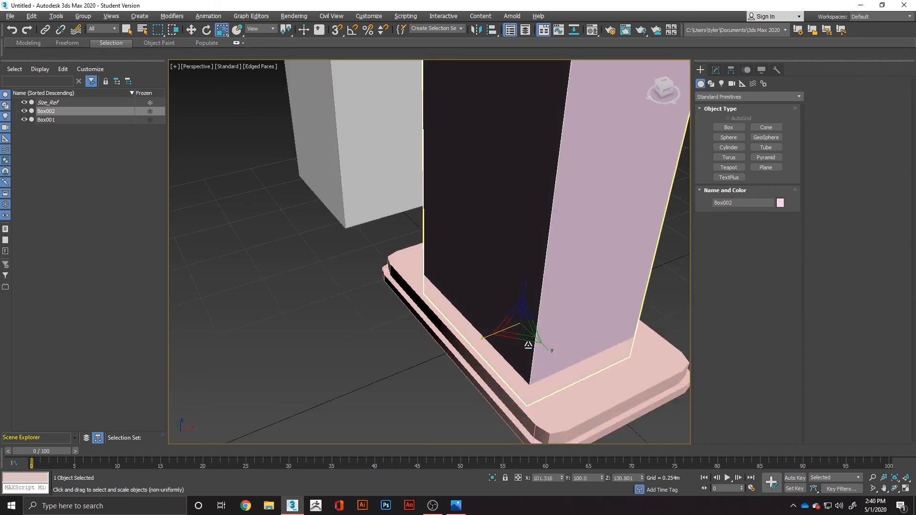
mouse_move(528, 344)
middle_mouse_down("alt")
mouse_move(474, 328)
mouse_move(515, 332)
middle_mouse_up("alt")
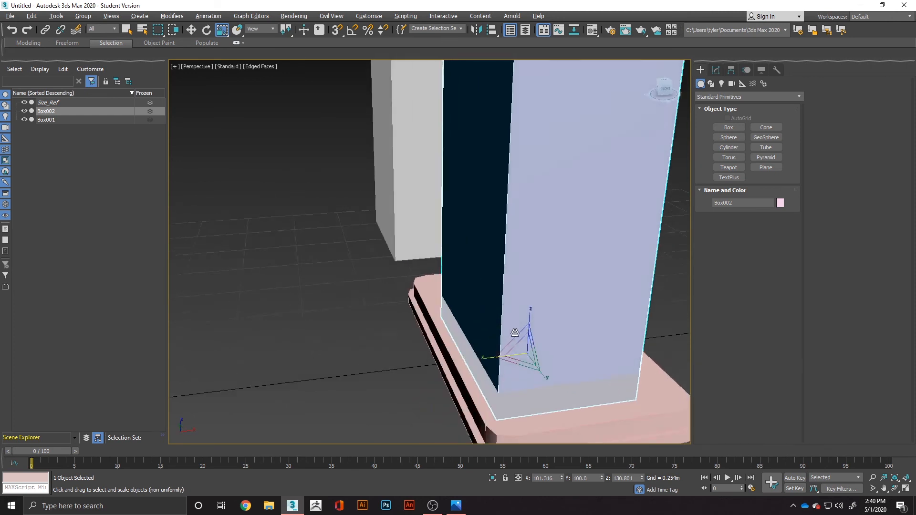
scroll(514, 332, "down", 8)
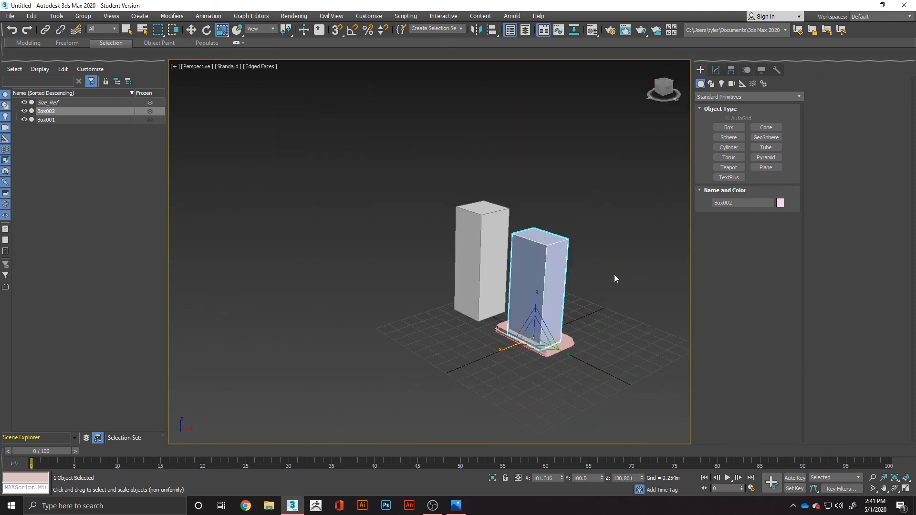
scroll(584, 274, "up", 5)
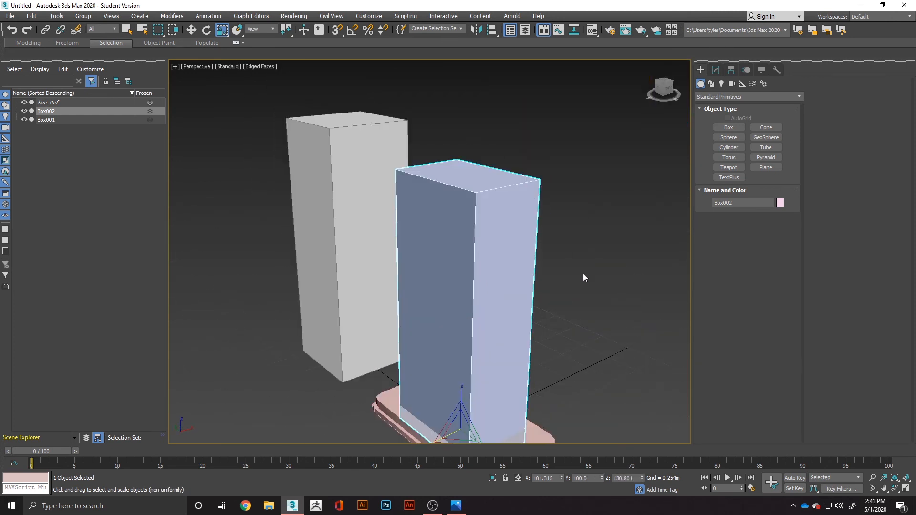
Step: Compare the body with the vending machine reference image and shift the body box along X to about 0.04 m
left_click(456, 506)
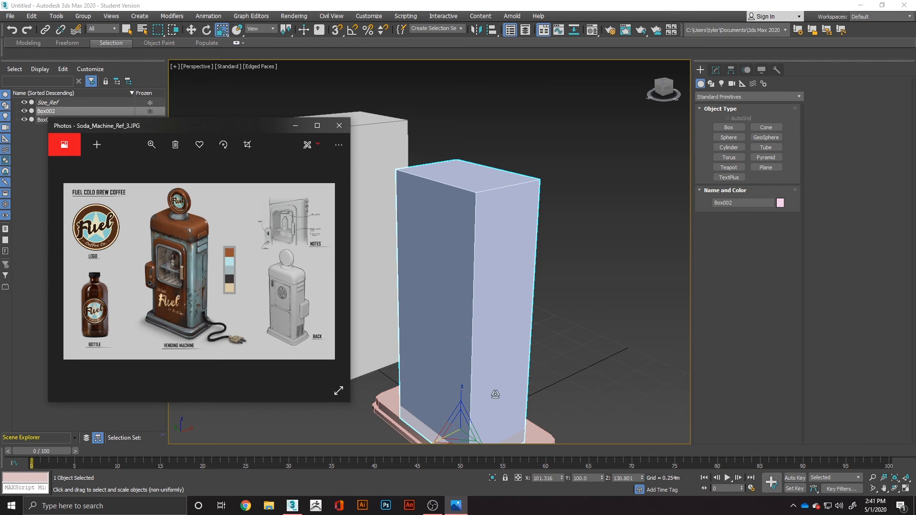
left_click(577, 357)
scroll(579, 360, "down", 3)
left_click(530, 342)
key("w")
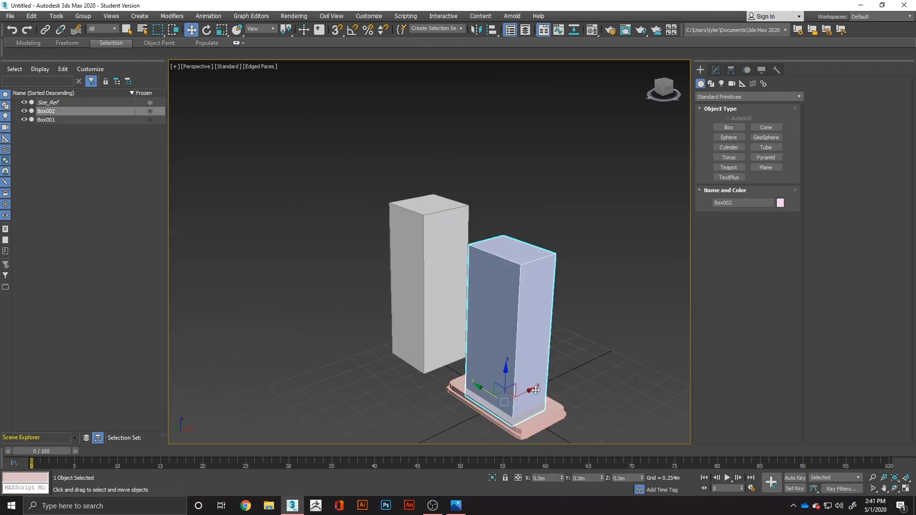
left_click_drag(536, 391, 535, 390)
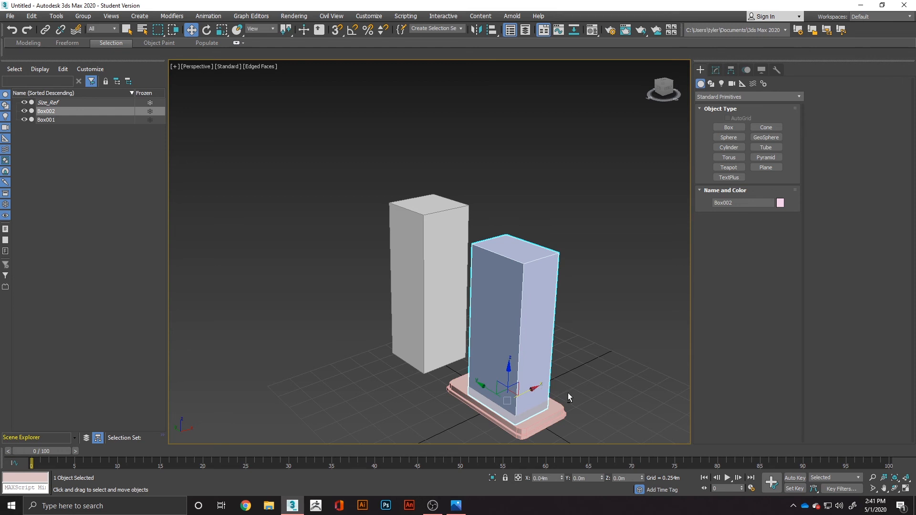
middle_click_drag(568, 397, 536, 357, "alt")
scroll(535, 397, "up", 5)
scroll(606, 391, "down", 10)
scroll(501, 351, "up", 8)
scroll(530, 318, "down", 3)
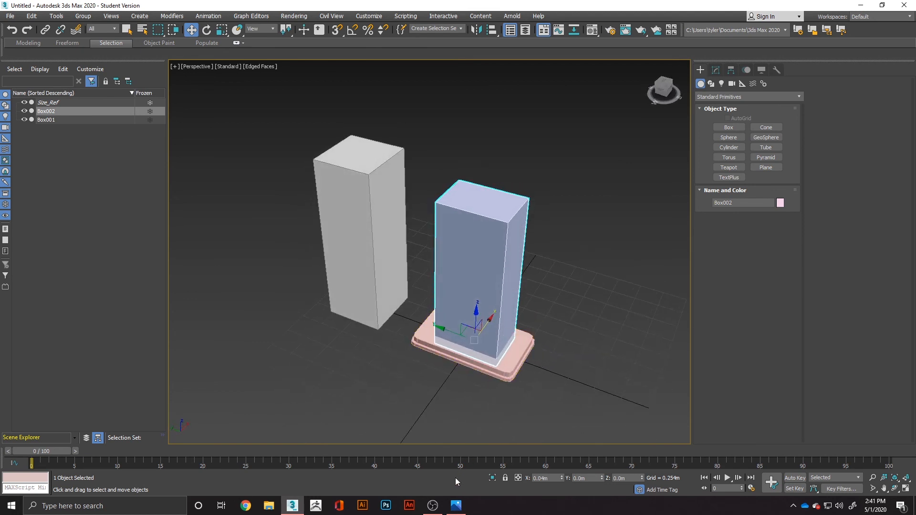
Step: Check the reference image again and try widening the body box along Y to about 125 %
left_click(456, 506)
left_click(544, 349)
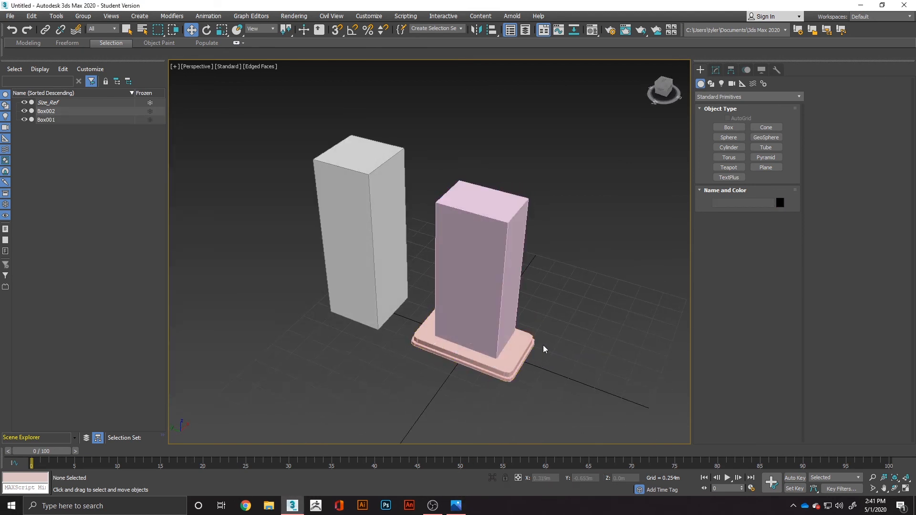
left_click(511, 348)
key("r")
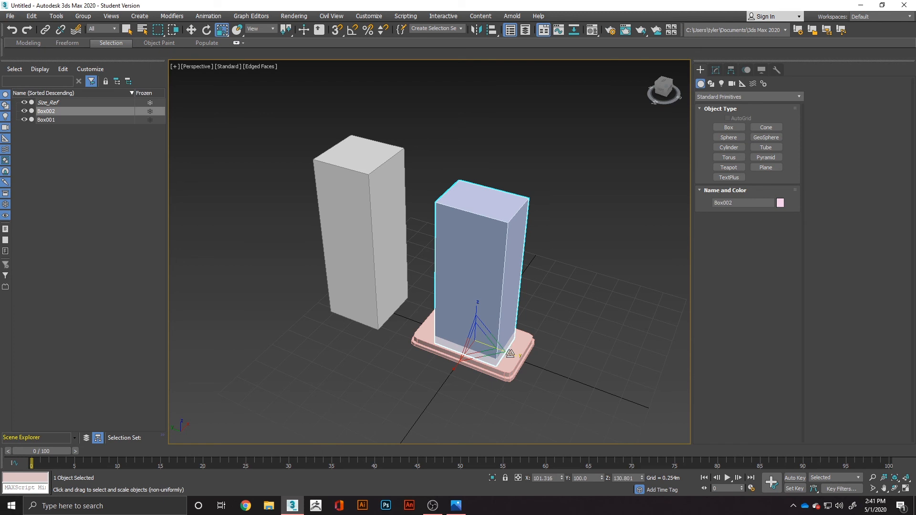
left_click_drag(510, 353, 517, 358)
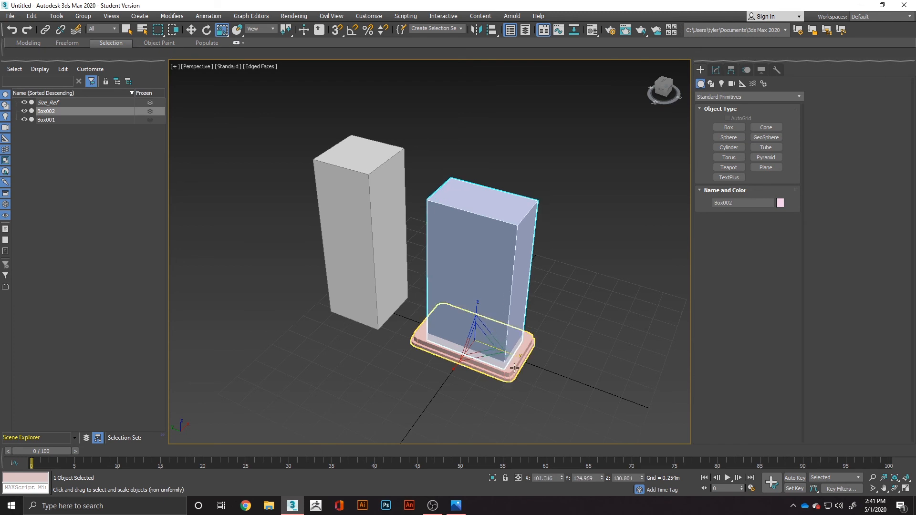
Step: Check the reference image, narrow the body box along Y to about 107 %, and scale the base along Y to about 90 % of its size
left_click(457, 507)
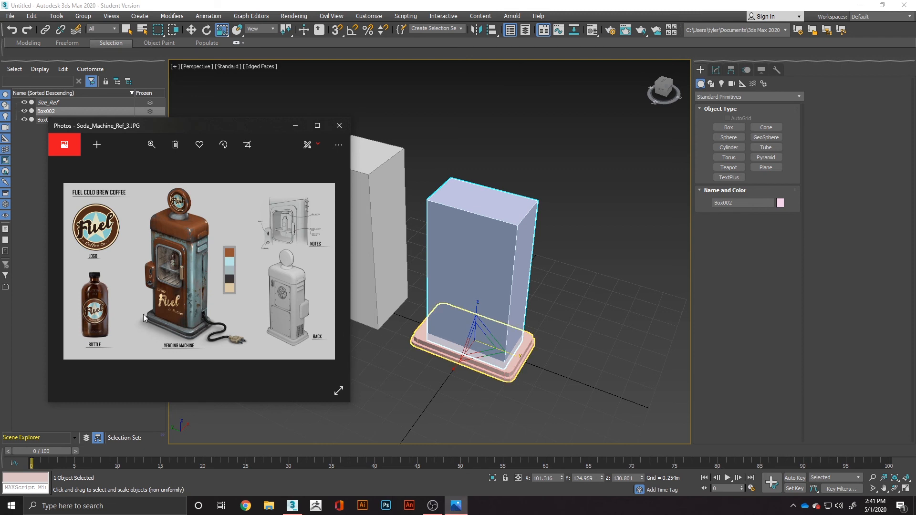
left_click_drag(511, 355, 510, 354)
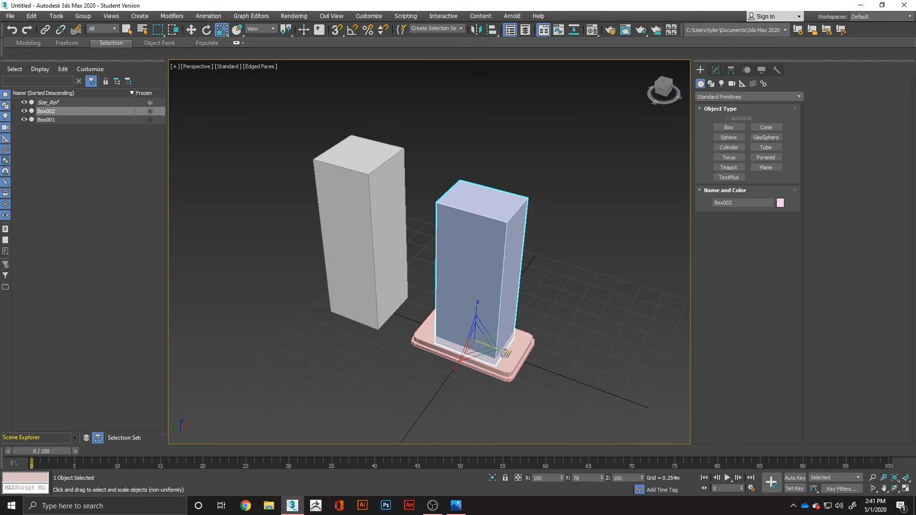
left_click(511, 377)
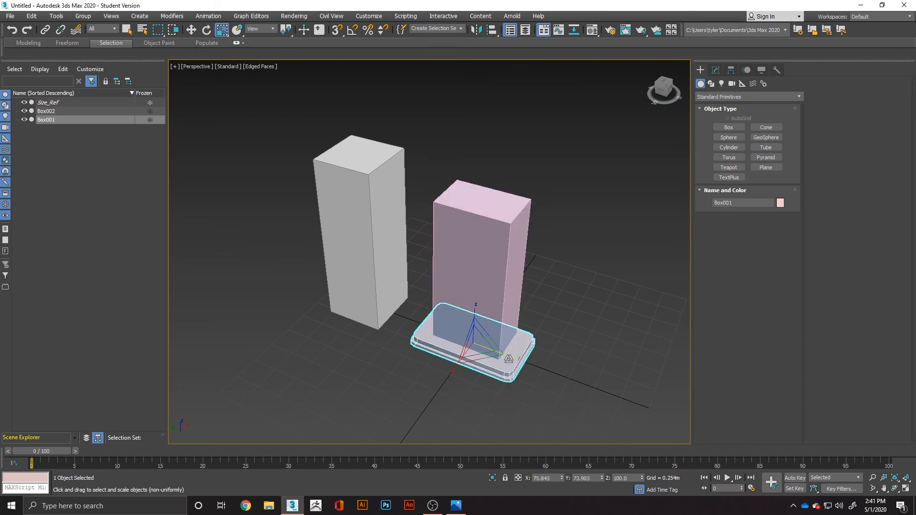
left_click_drag(508, 358, 504, 356)
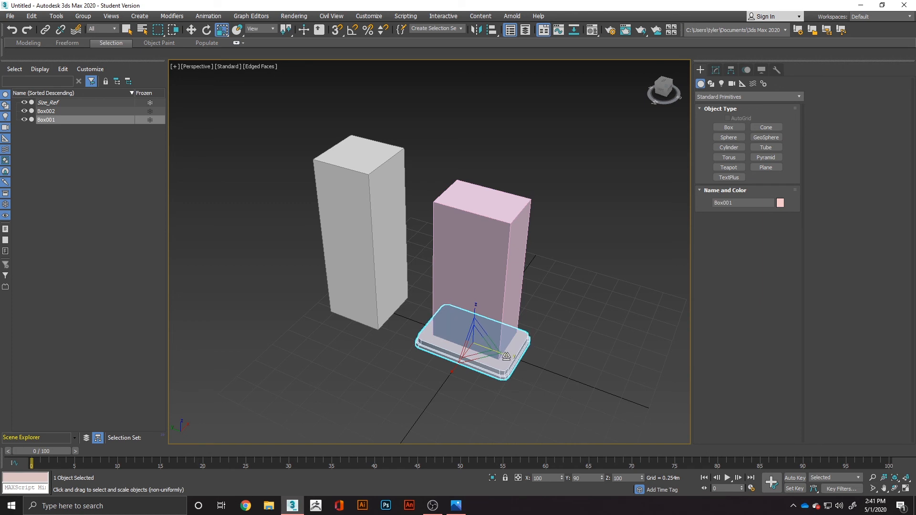
left_click(551, 328)
mouse_move(537, 313)
middle_mouse_down("alt")
mouse_move(555, 309)
mouse_move(539, 317)
middle_mouse_up("alt")
middle_click_drag(490, 262, 497, 249, "alt")
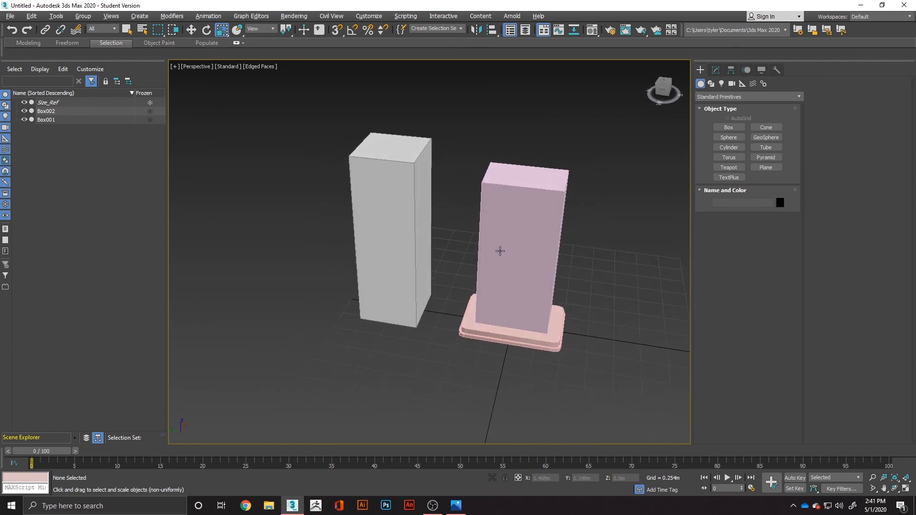
Step: Convert the body box to an Editable Poly
left_click(498, 248)
right_click(534, 221)
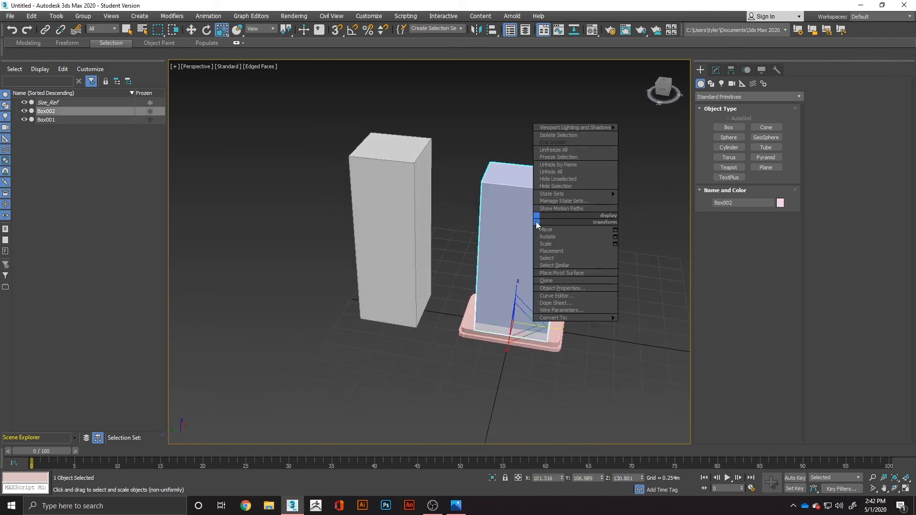
mouse_move(597, 315)
left_click(654, 325)
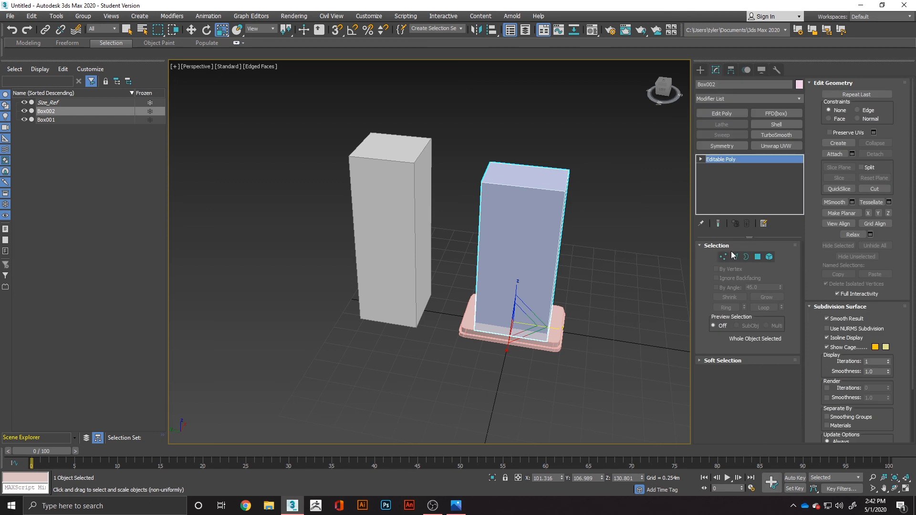
Step: Connect the body's four vertical edges with one segment and raise the new edge loop to a Z position of about 1.415 m
left_click(734, 256)
middle_click_drag(589, 255, 591, 253, "alt")
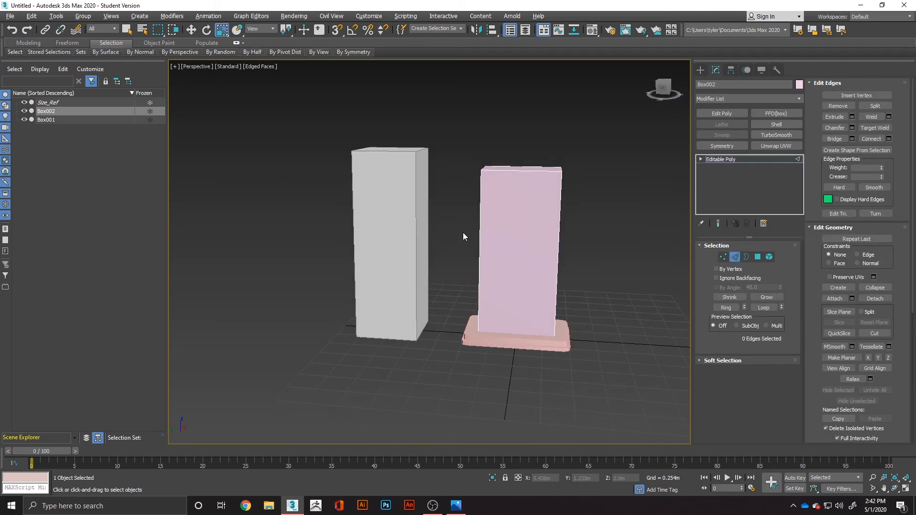
left_click_drag(556, 234, 554, 232)
right_click(522, 221)
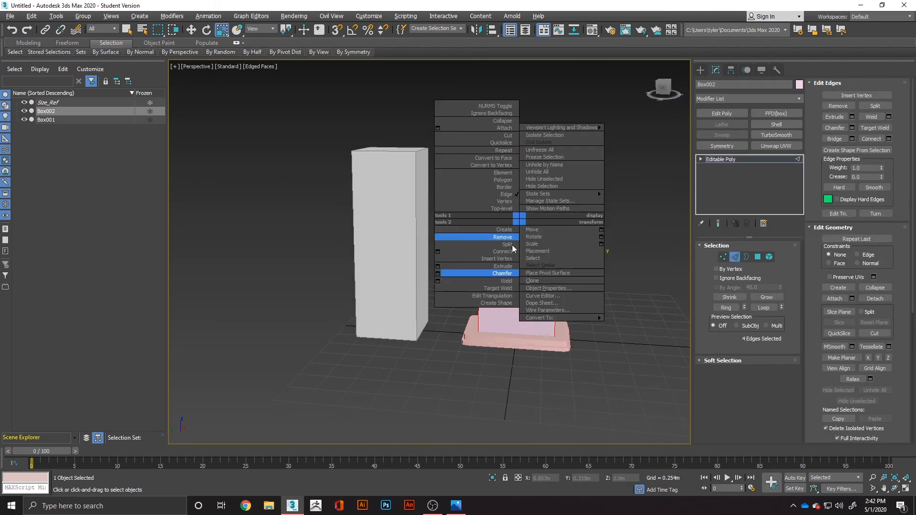
left_click(437, 250)
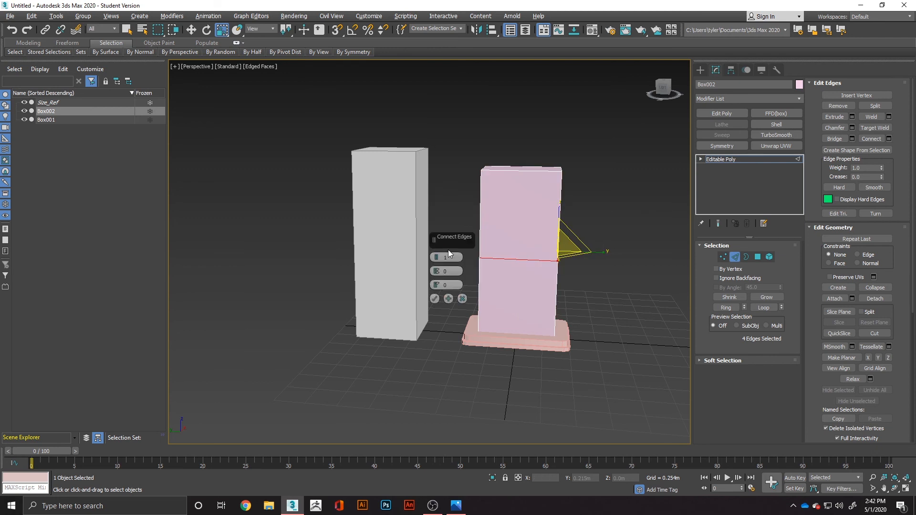
left_click(435, 300)
key("w")
left_click_drag(520, 219, 523, 152)
left_click(456, 506)
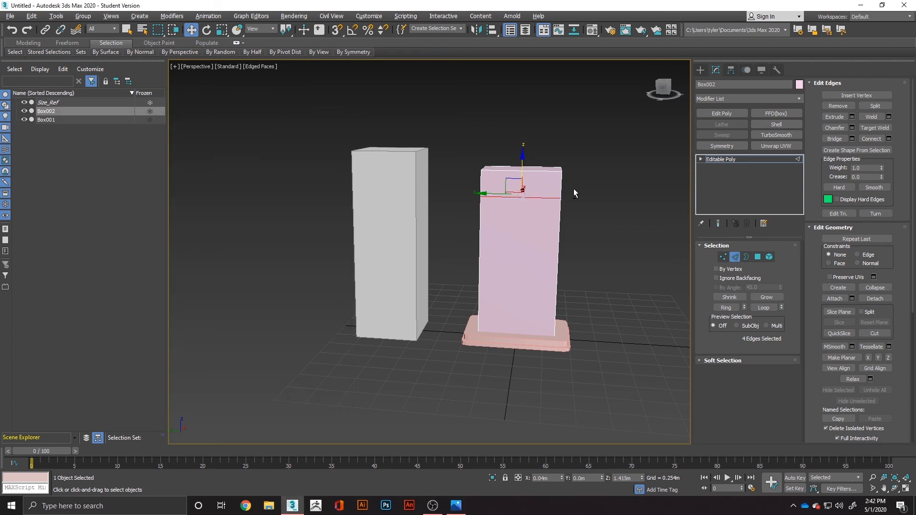
Step: Extrude all polygons above the new edge loop outward along their local normals by about 0.019 m to form an overhanging cap
middle_click_drag(574, 192, 548, 207, "alt")
left_click(757, 256)
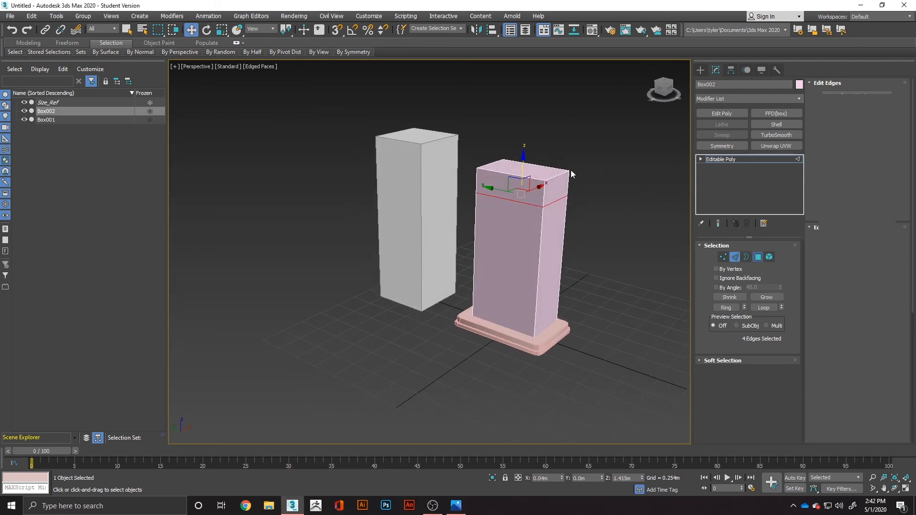
left_click(545, 170)
key("ctrl+Page_Up")
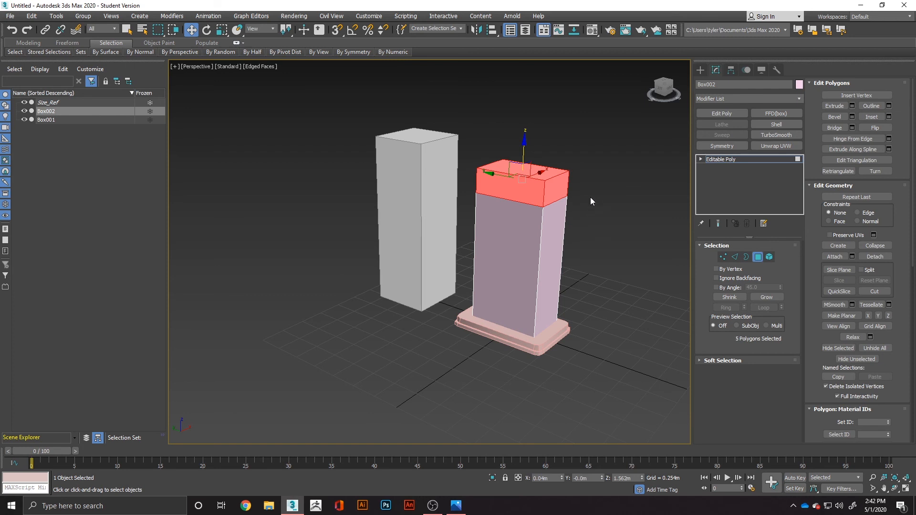
right_click(565, 194)
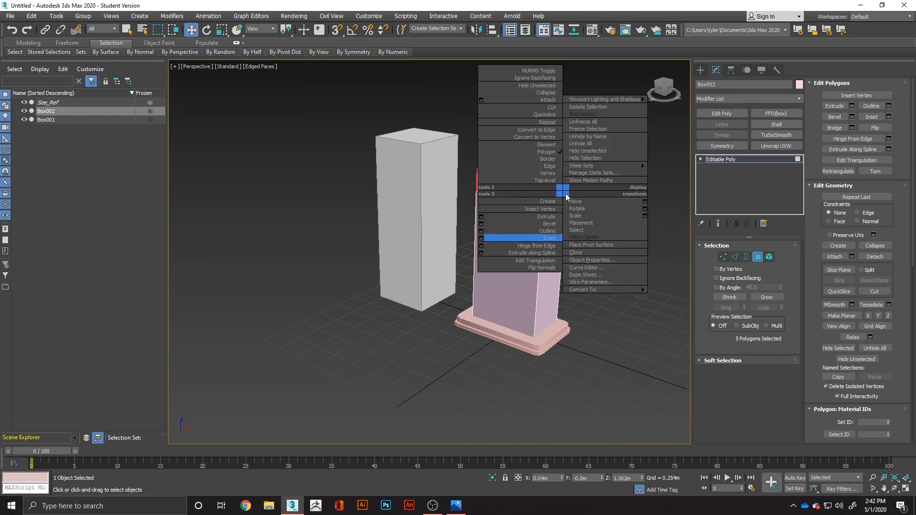
left_click(487, 218)
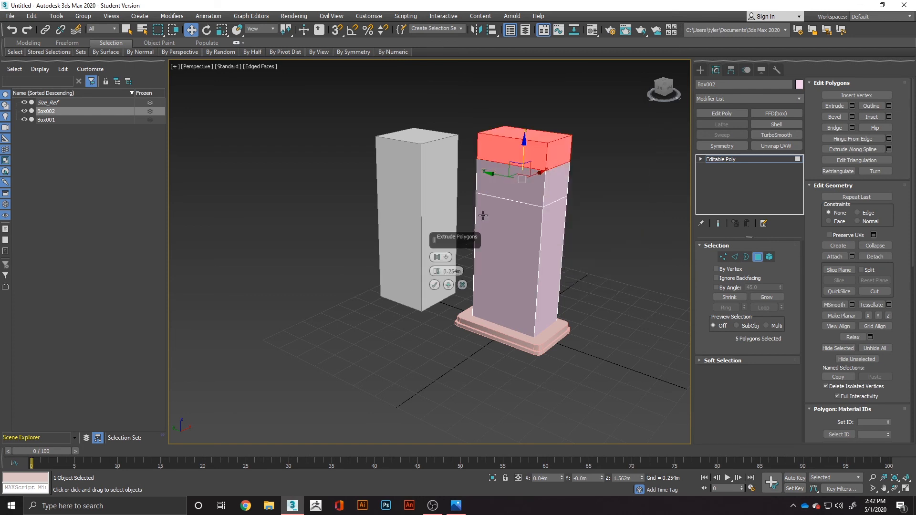
left_click(441, 257)
left_click(462, 275)
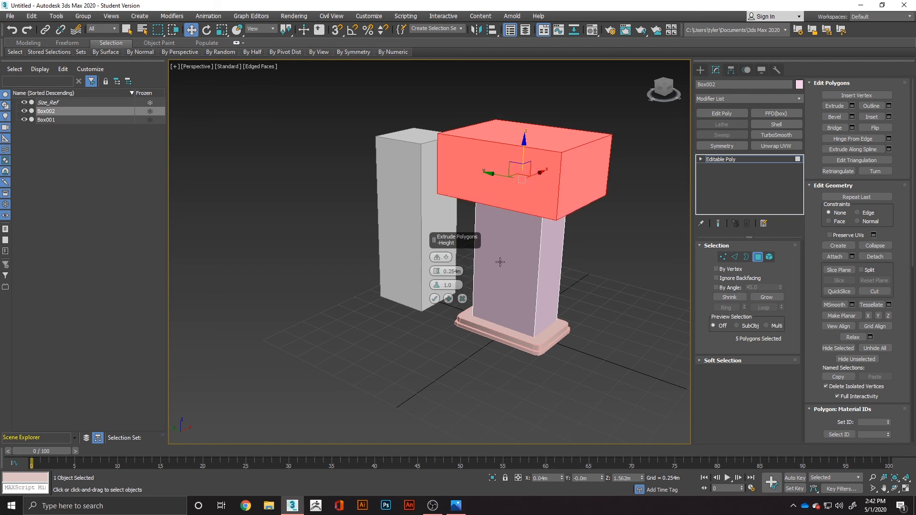
right_click(436, 271)
left_click_drag(436, 271, 435, 264)
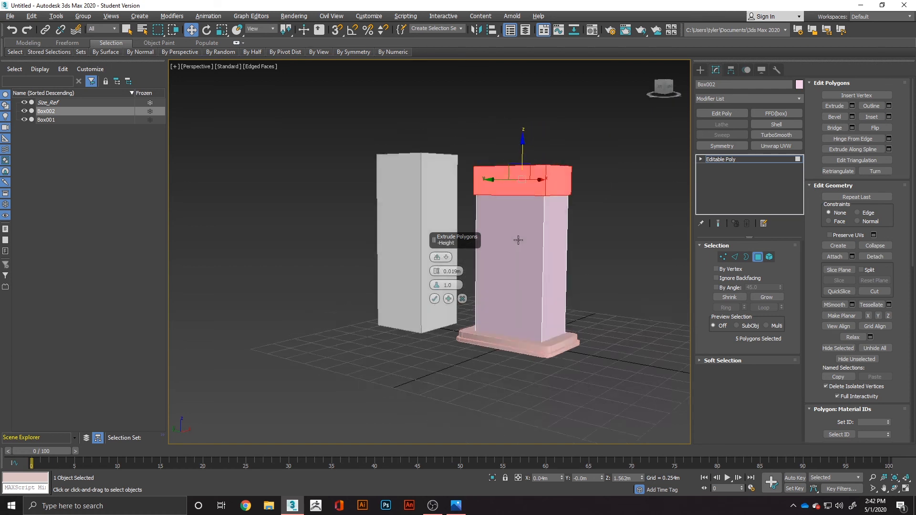
mouse_move(517, 239)
middle_mouse_down("alt")
mouse_move(536, 198)
mouse_move(550, 203)
mouse_move(523, 251)
middle_mouse_up("alt")
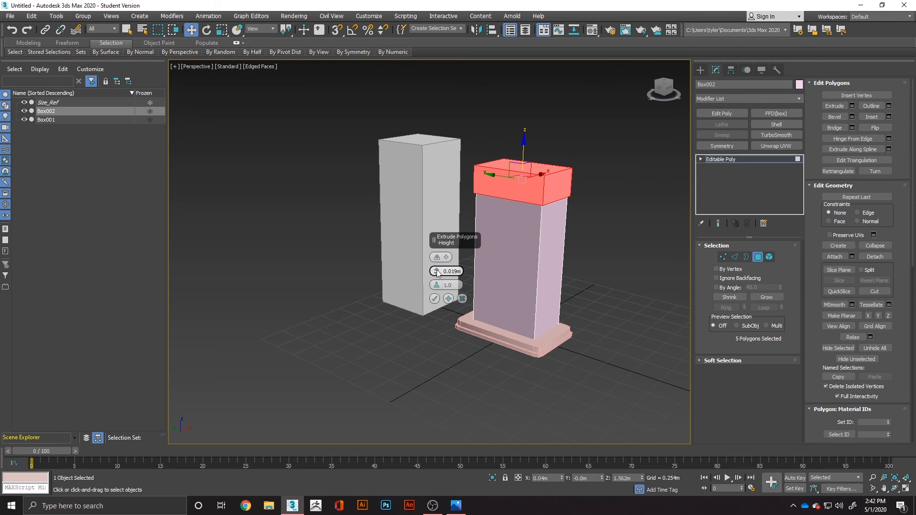
left_click(434, 299)
Step: Examine the vending machine reference image for the shape of the body and cap edges
left_click(723, 258)
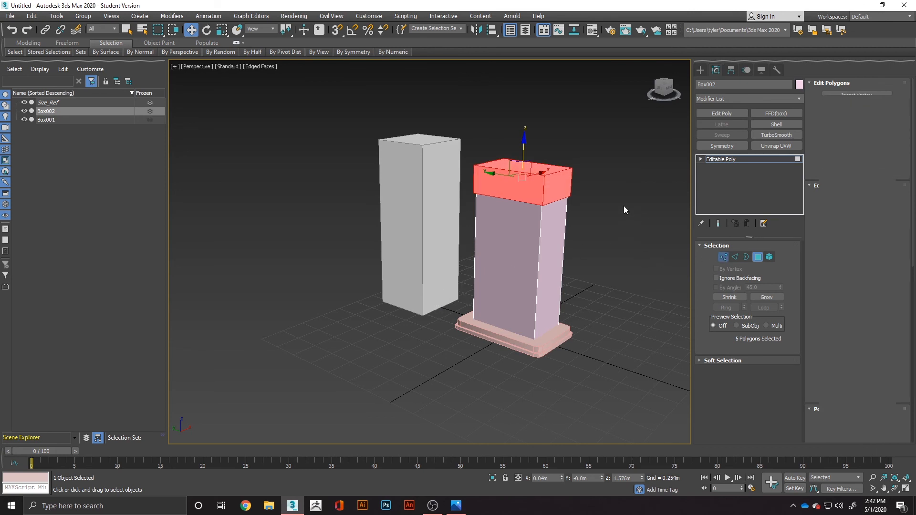
mouse_move(599, 219)
middle_mouse_down("alt")
mouse_move(519, 228)
mouse_move(528, 205)
mouse_move(588, 223)
mouse_move(513, 231)
mouse_move(560, 238)
mouse_move(593, 231)
middle_mouse_up("alt")
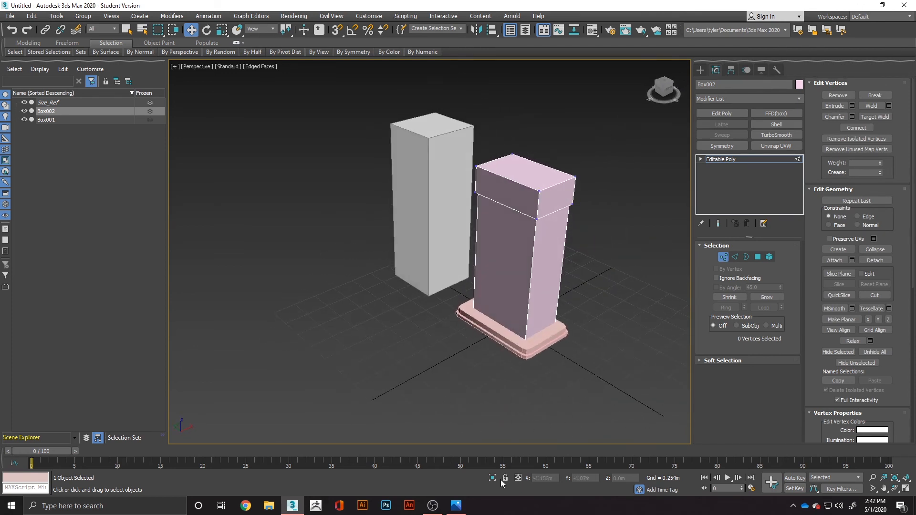
left_click(455, 505)
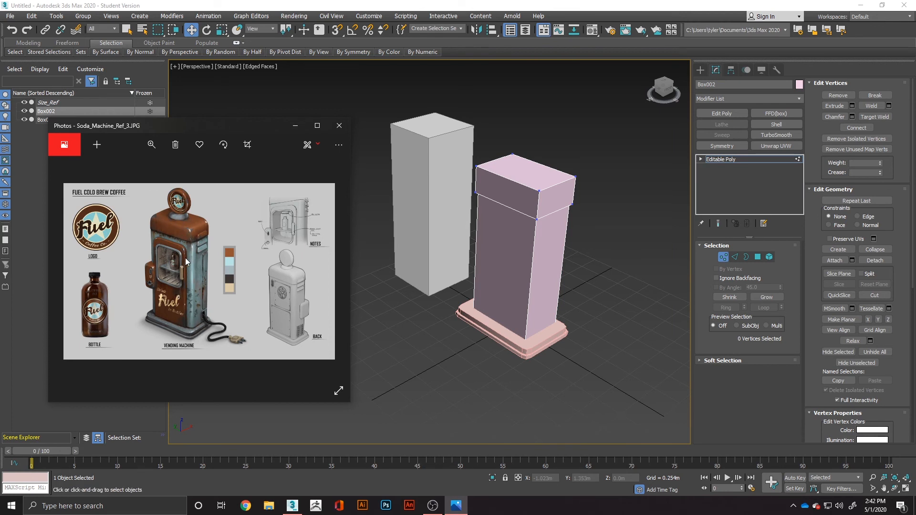
left_click(573, 380)
Step: Chamfer the vertical corner edges of the body and cap and the cap's top perimeter edges by about 0.057 m with 3 segments
left_click(734, 257)
double_click(532, 293)
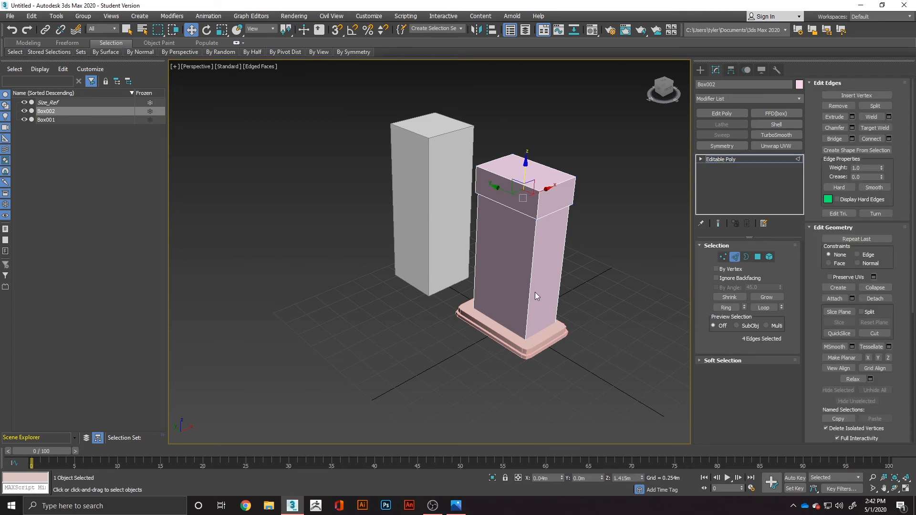
double_click(567, 260, "ctrl")
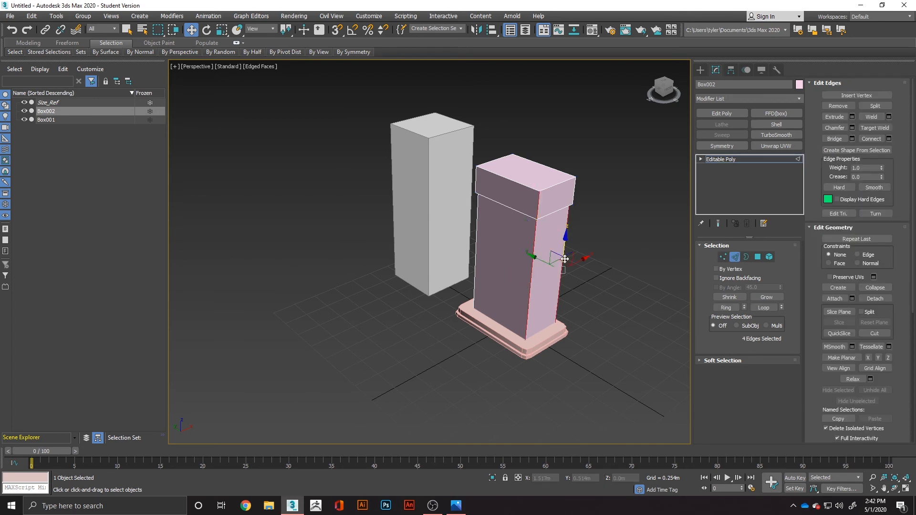
double_click(477, 261, "ctrl")
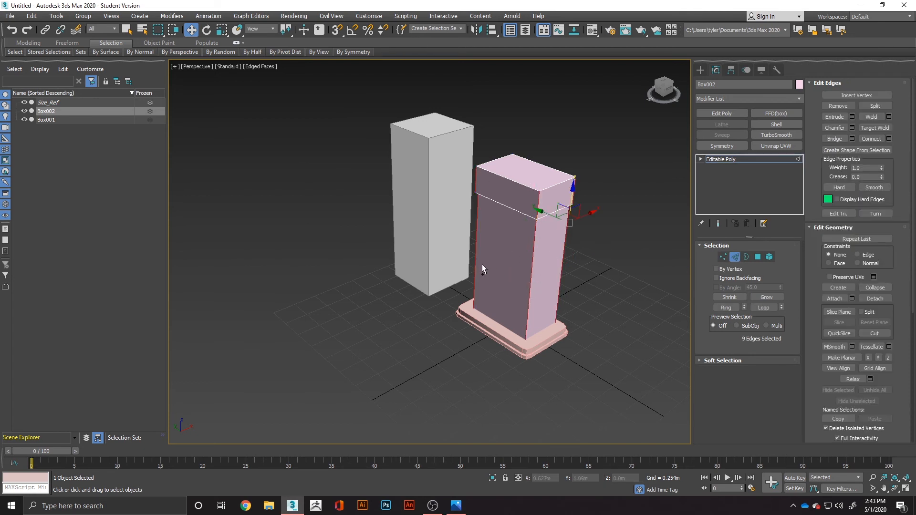
middle_click_drag(574, 275, 639, 246, "alt")
double_click(585, 254, "ctrl")
left_click(558, 193, "ctrl")
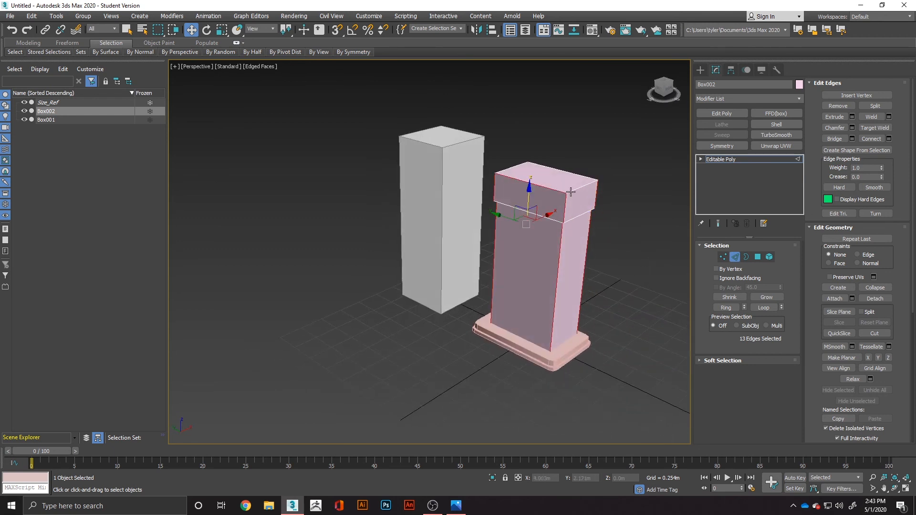
left_click(571, 192, "ctrl")
left_click(584, 176, "ctrl")
left_click(517, 166, "ctrl")
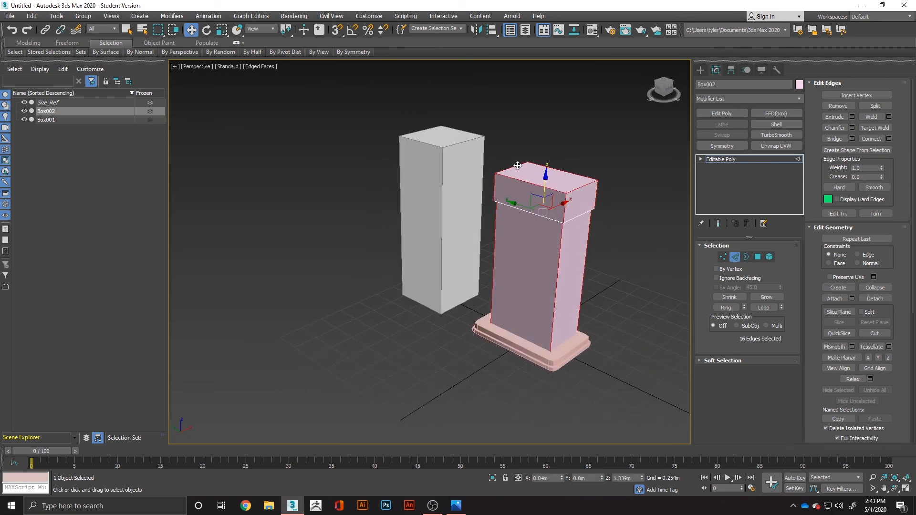
right_click(521, 166)
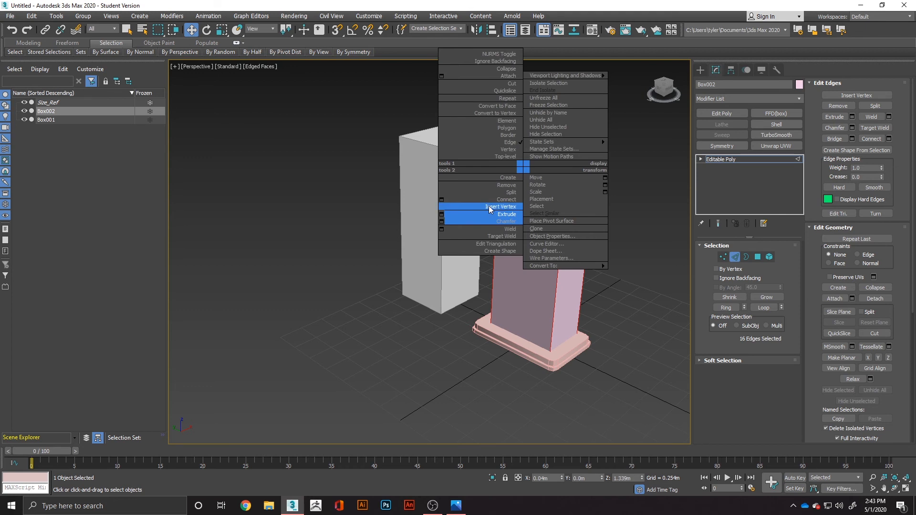
left_click(441, 222)
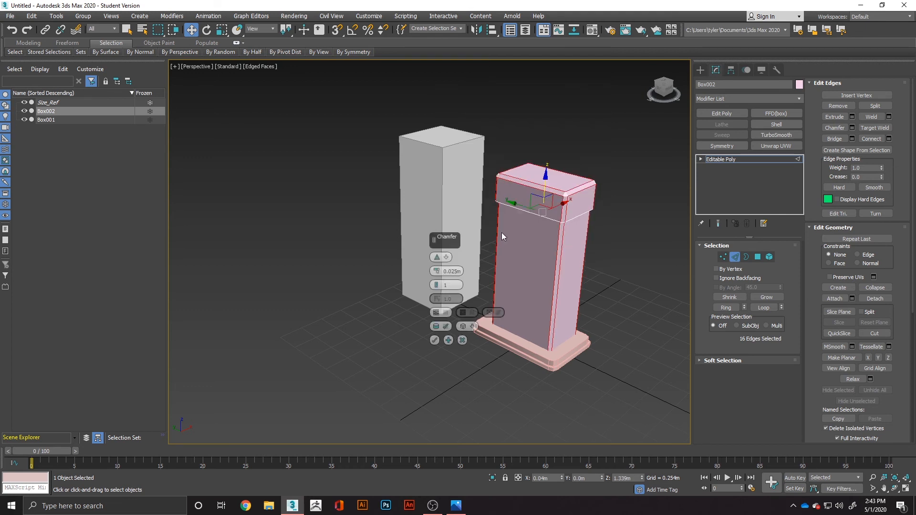
left_click(436, 282)
left_click_drag(436, 270, 440, 263)
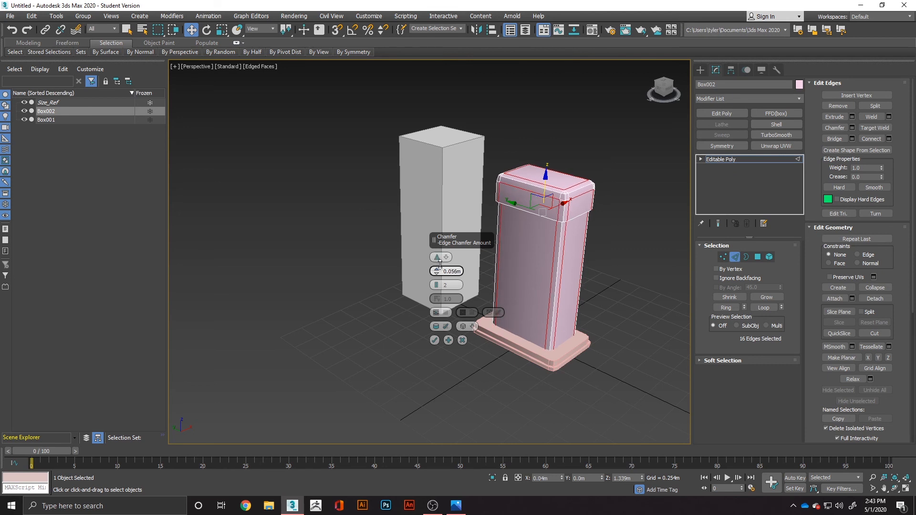
left_click(437, 283)
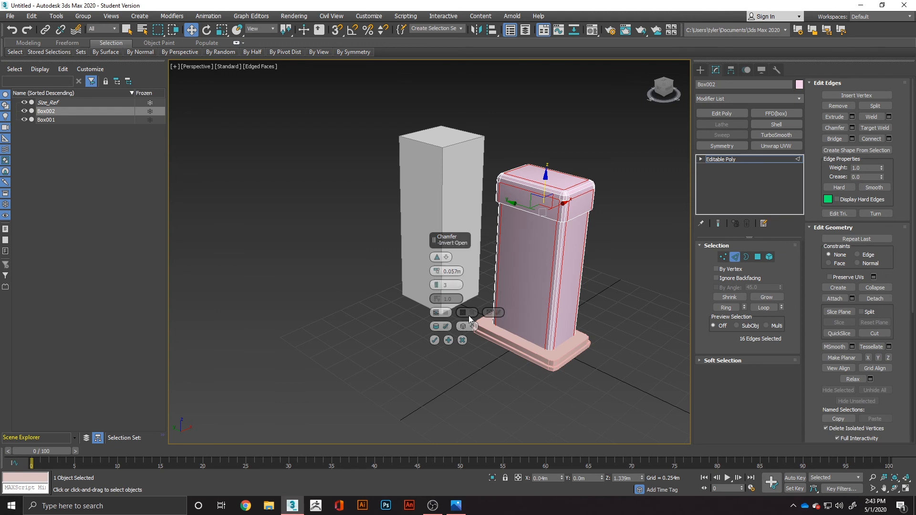
left_click(434, 340)
left_click(637, 299)
Step: Compare the chamfered body and cap with the vending machine reference image
middle_click_drag(637, 298, 591, 325, "alt")
left_click(455, 506)
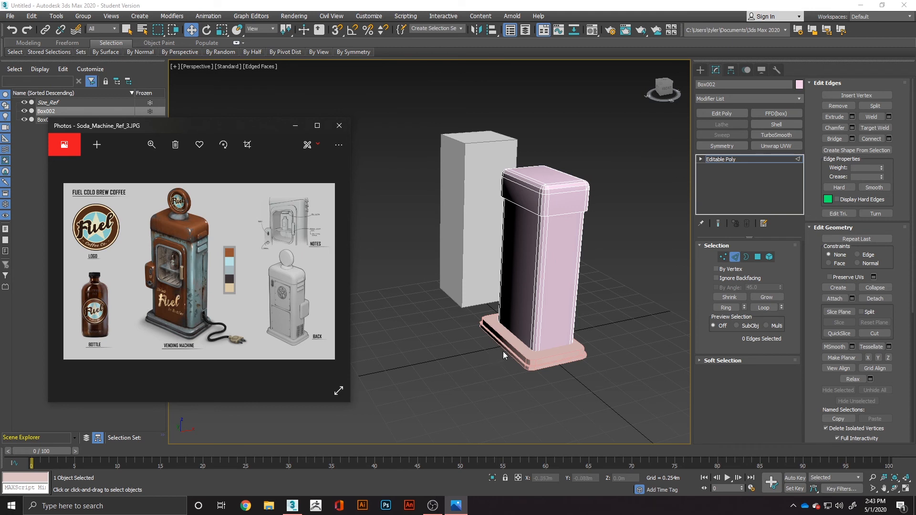
left_click(494, 378)
middle_click_drag(509, 367, 656, 308, "alt")
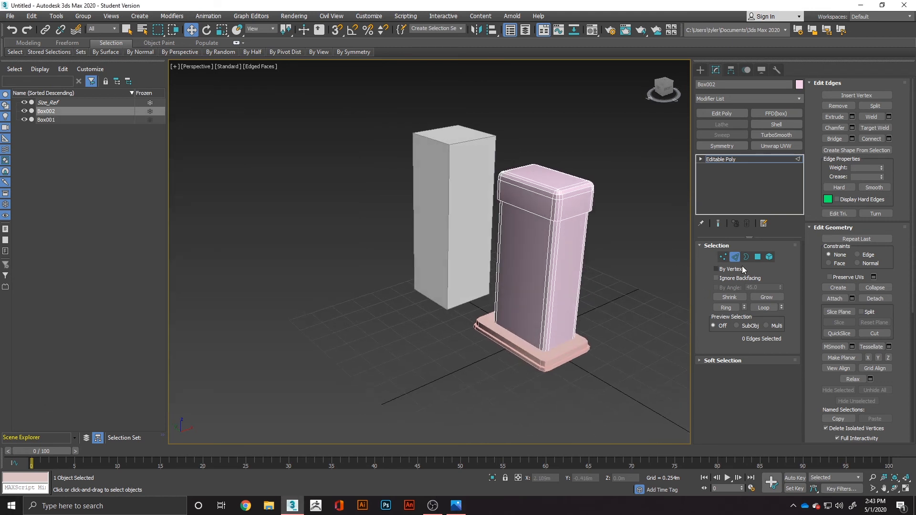
Step: Select the large front polygon below the cap and clone the body as an independent copy named Box003
left_click(757, 258)
left_click(513, 273)
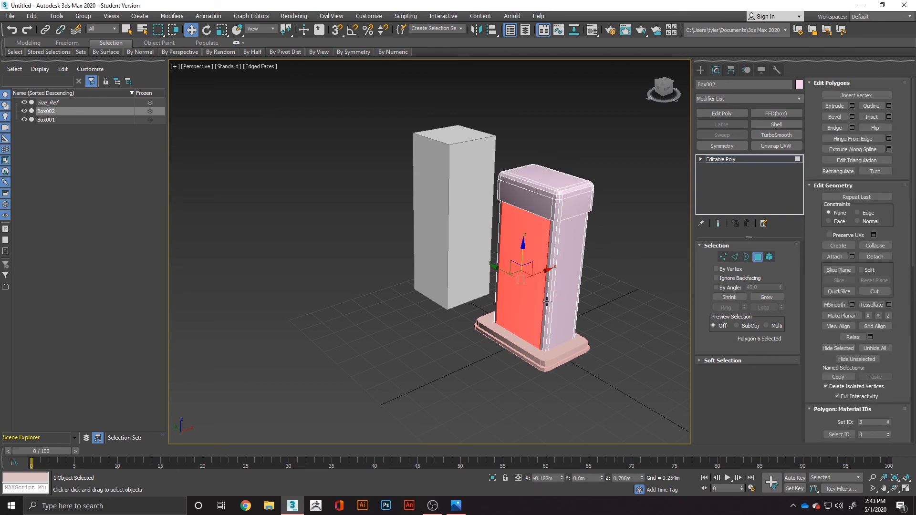
left_click(626, 275)
left_click(529, 296)
left_click(605, 287)
left_click(534, 311)
key("ctrl+v")
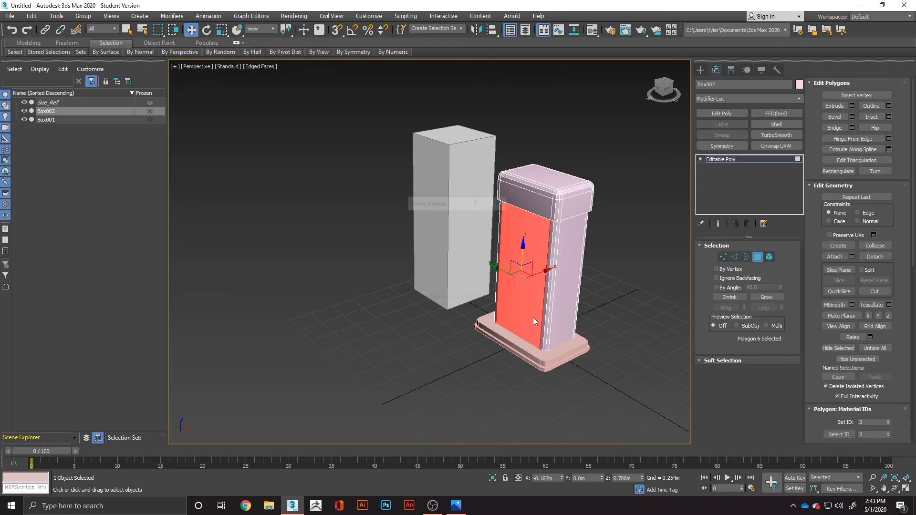
left_click(431, 229)
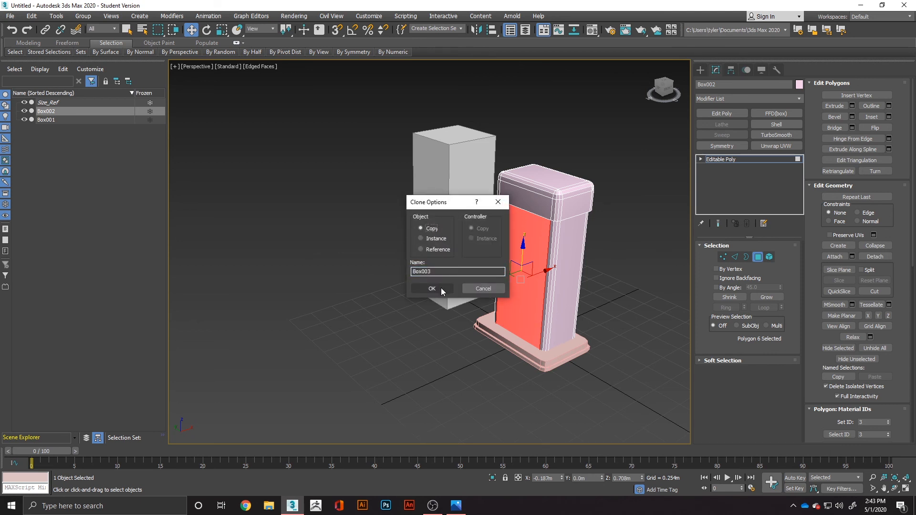
left_click(441, 287)
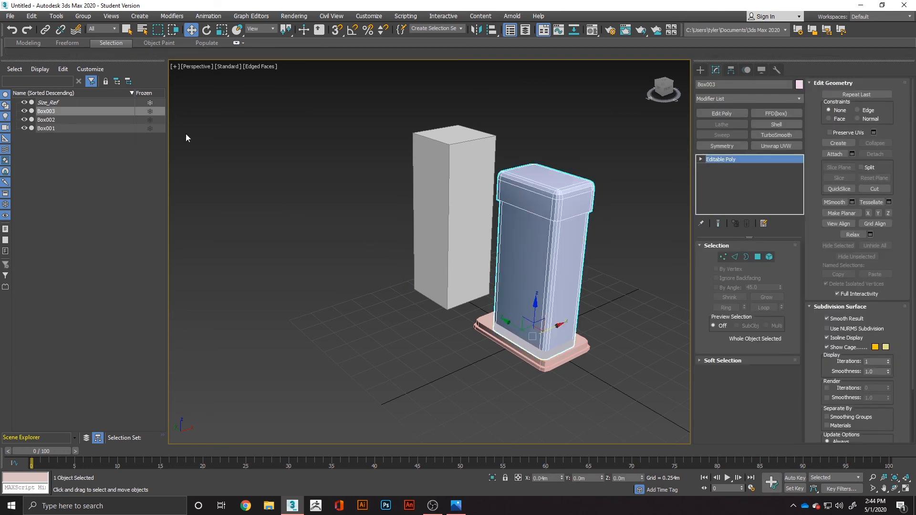
Step: Delete all polygons of Box003 except the large front polygon, and select that remaining polygon
left_click(757, 257)
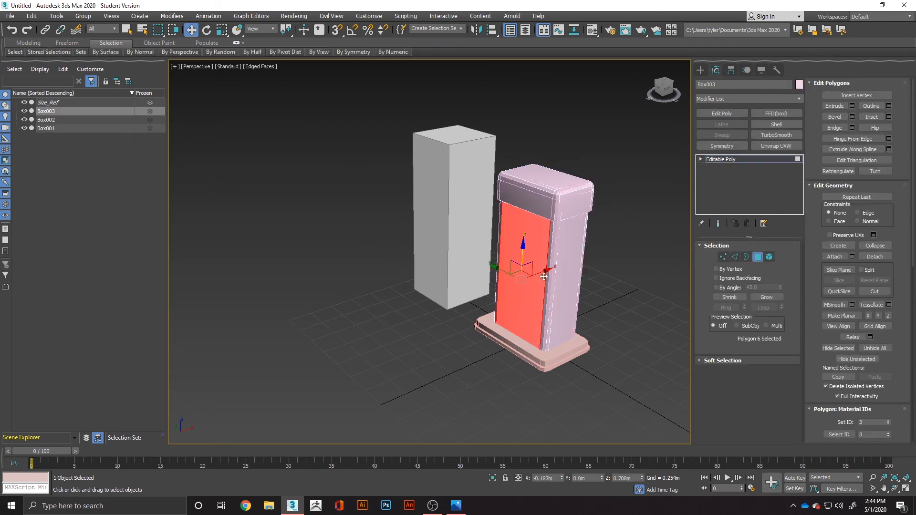
left_click(720, 246)
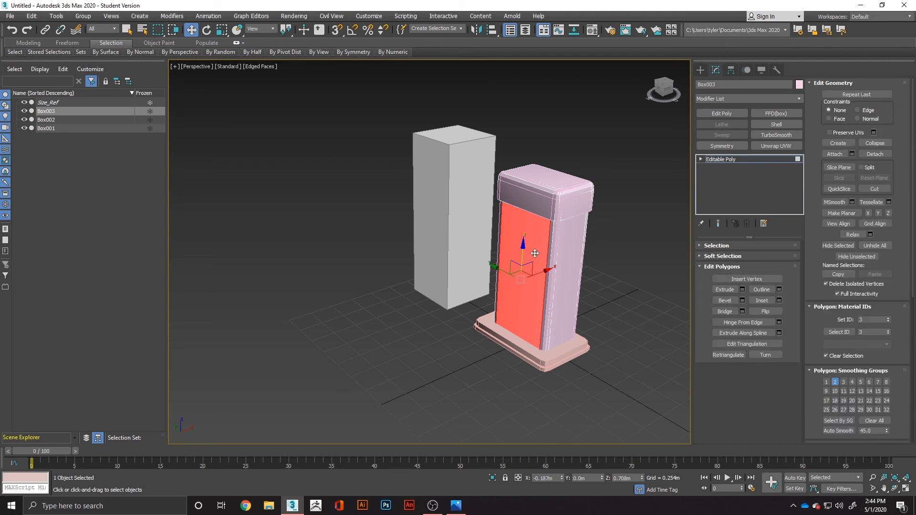
key("ctrl+i")
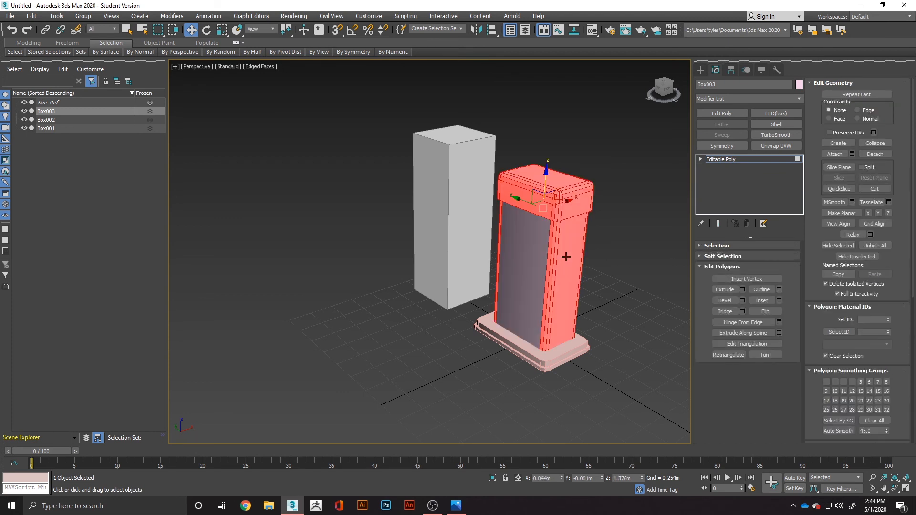
key("ctrl+d")
left_click(536, 260)
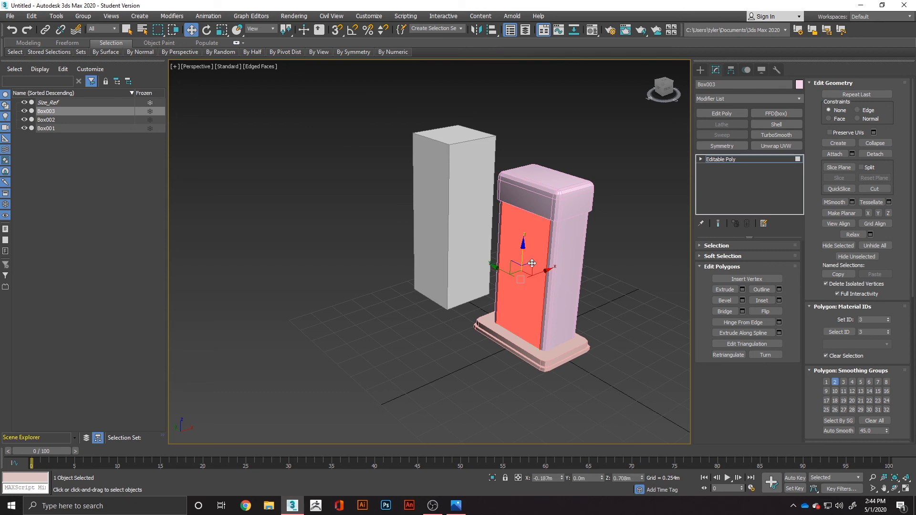
Step: Scale the front polygon to 82% in Y and Z and lower it to a Z position of about 0.667 m
key("r")
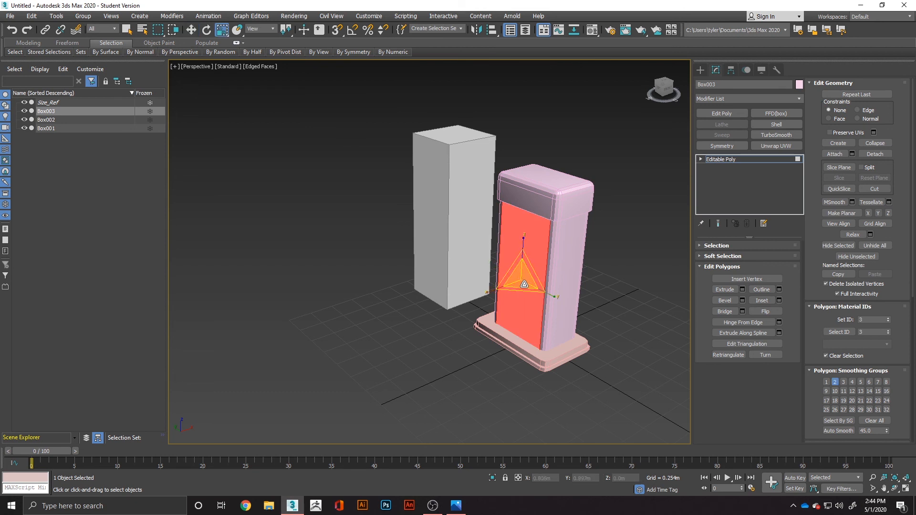
left_click_drag(525, 268, 525, 280)
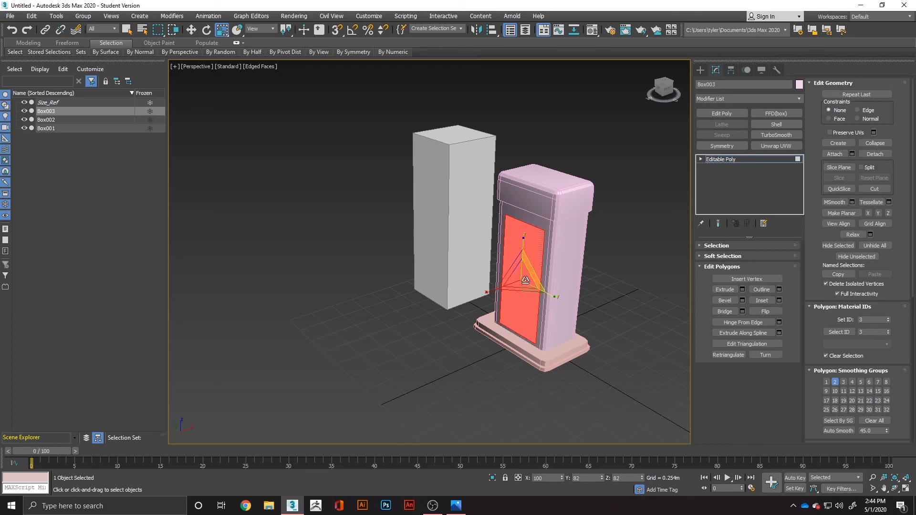
key("w")
left_click_drag(526, 247, 525, 256)
Step: Extrude the front polygon by about 0.065 m and raise the resulting panel's top face to about 1.315 m in Z
right_click(525, 256)
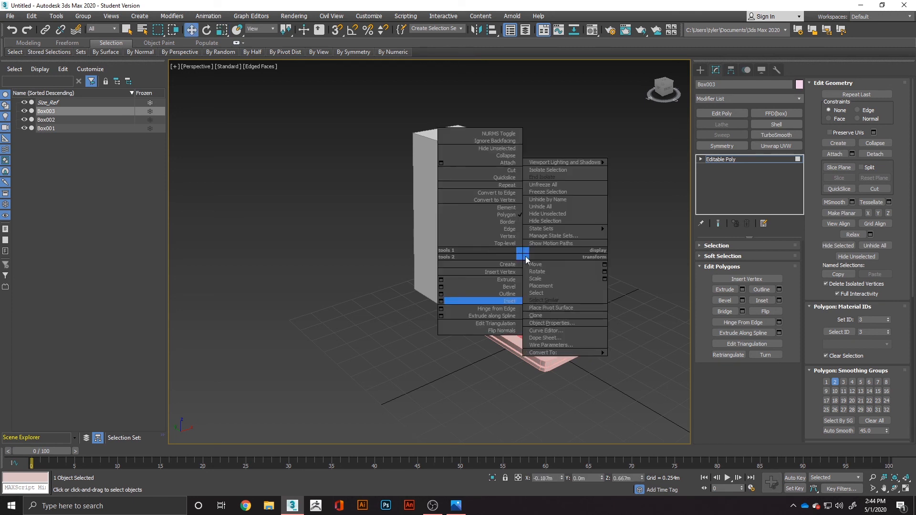
left_click(445, 279)
left_click_drag(436, 272, 437, 260)
key("alt+Tab")
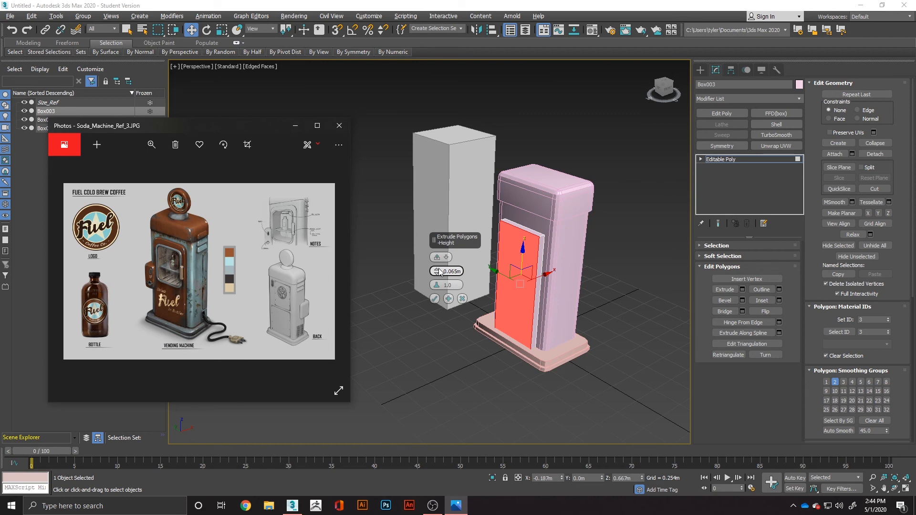
key("alt+Tab")
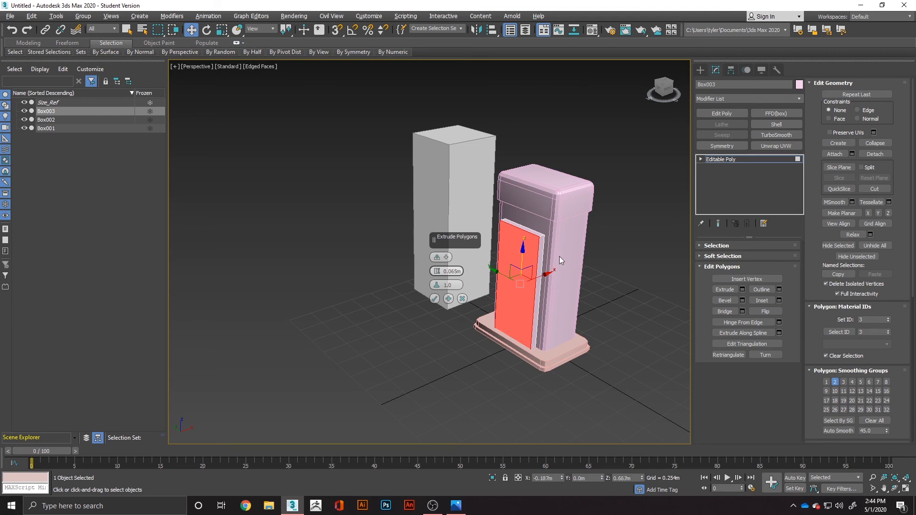
left_click(435, 298)
left_click(526, 231)
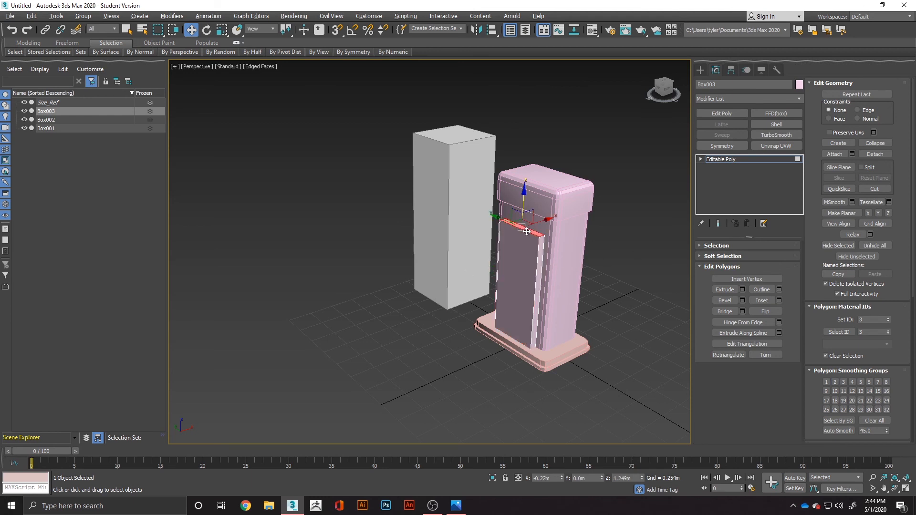
left_click_drag(523, 202, 525, 193)
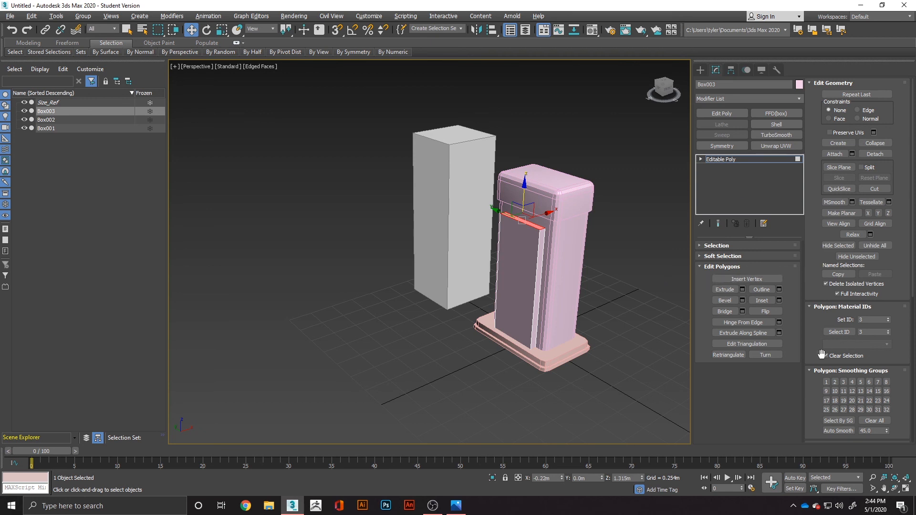
Step: Scale all polygons of the front panel along X to thicken it and shift the panel slightly back into the body
left_click(518, 287)
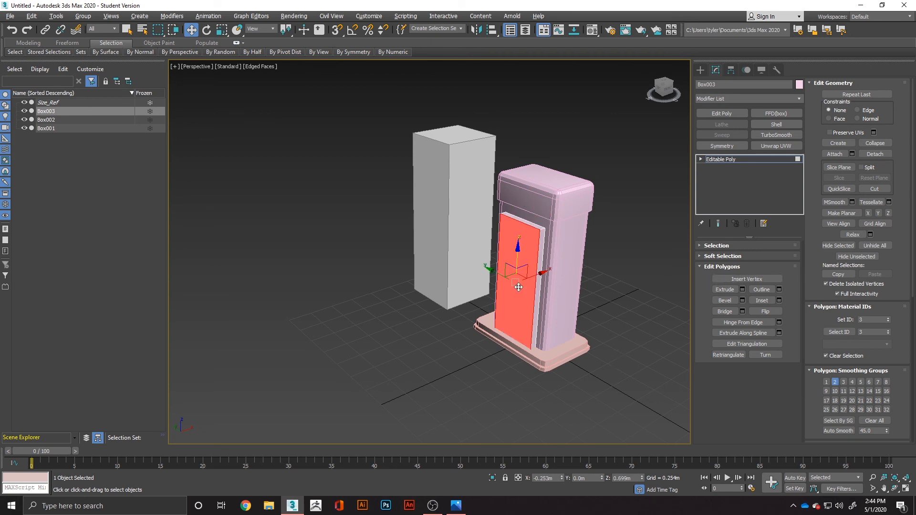
key("e")
key("r")
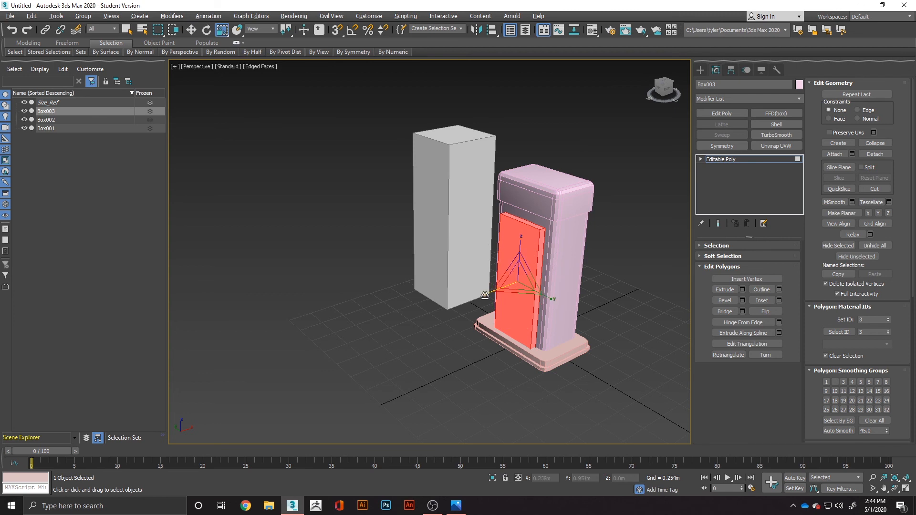
key("w")
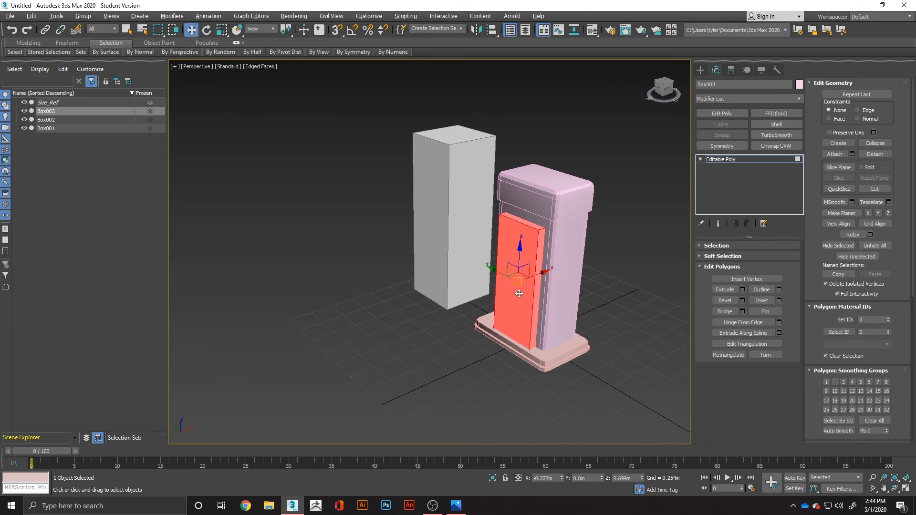
left_click_drag(540, 276, 540, 276)
left_click(596, 271)
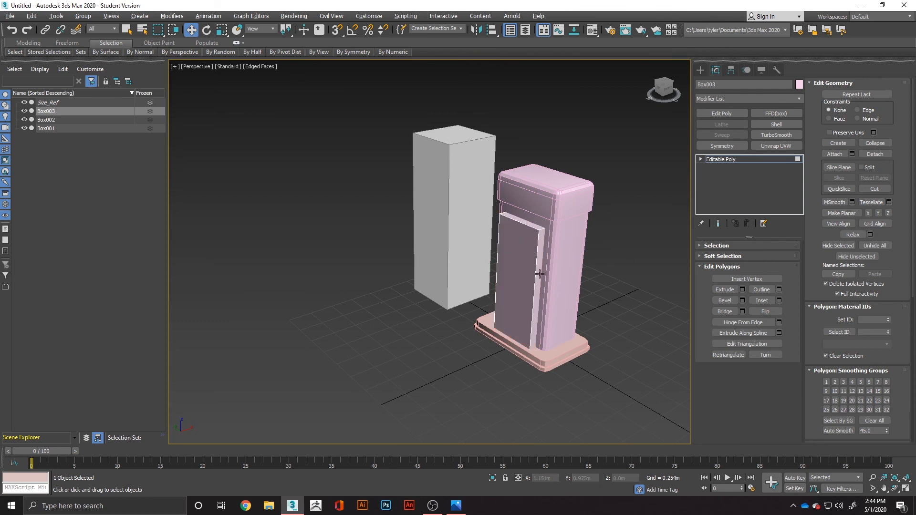
Step: Chamfer the front panel's two upper corner edges by 0.057 m with 3 segments
key("2")
left_click(541, 229)
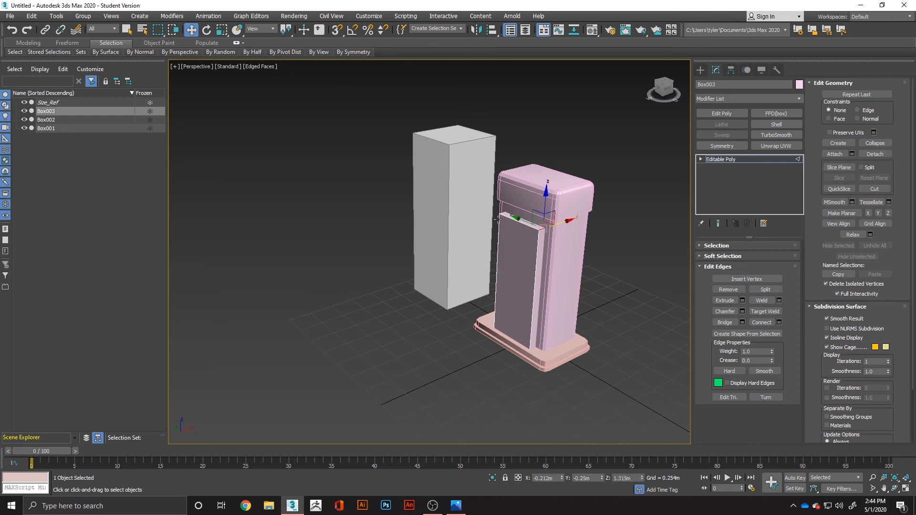
scroll(504, 210, "up", 4)
left_click(505, 207)
right_click(539, 244)
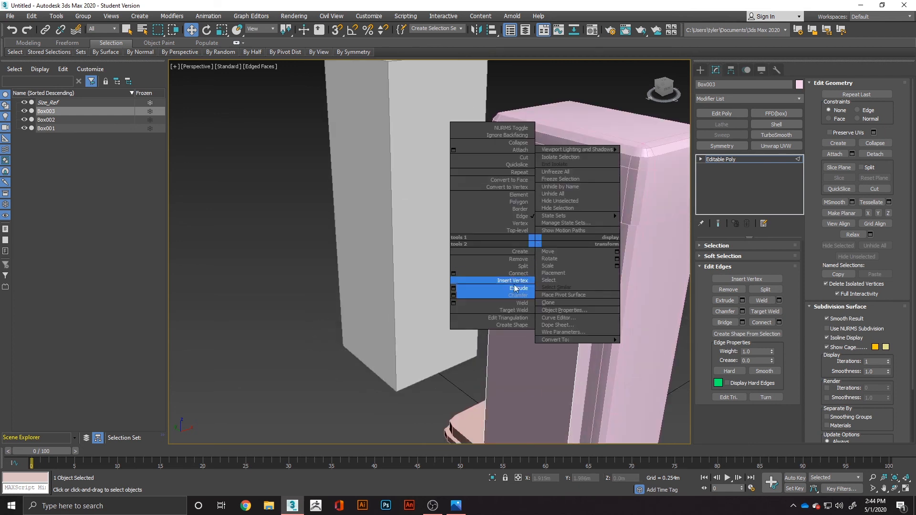
left_click(530, 297)
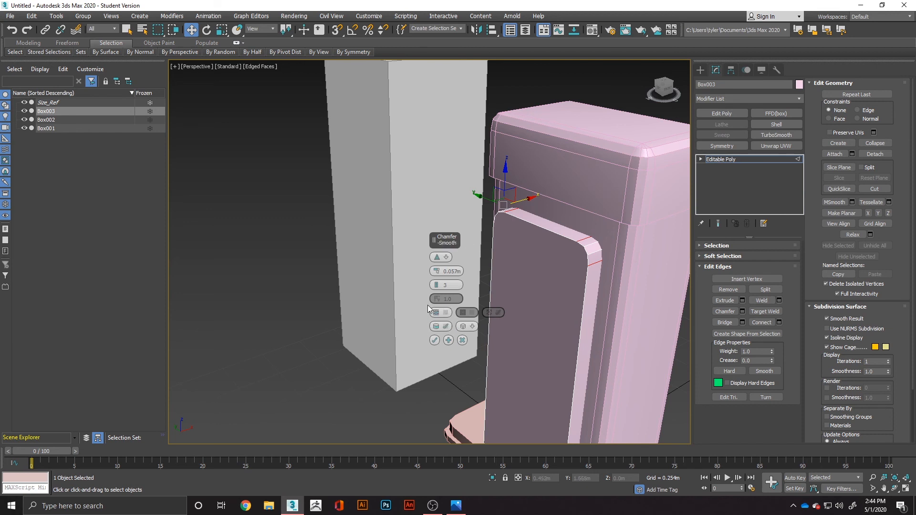
key("alt+Tab")
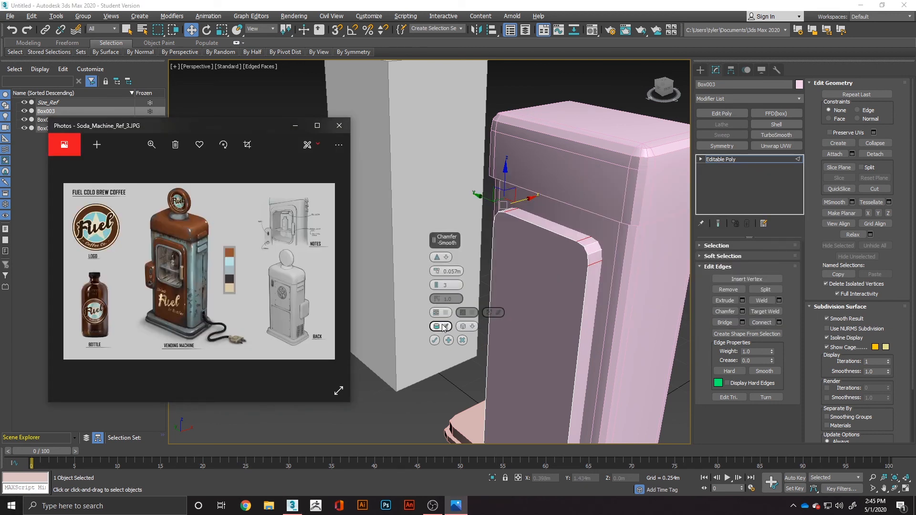
key("alt+Tab")
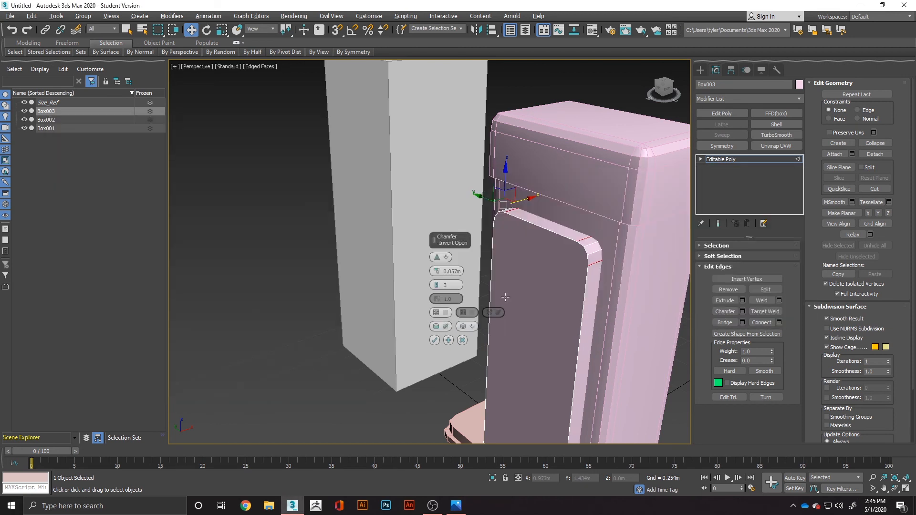
left_click(434, 340)
Step: Chamfer the border edges of the front panel's outer face, excluding the bottom edge, by 0.022 m with 2 segments
left_click(556, 231)
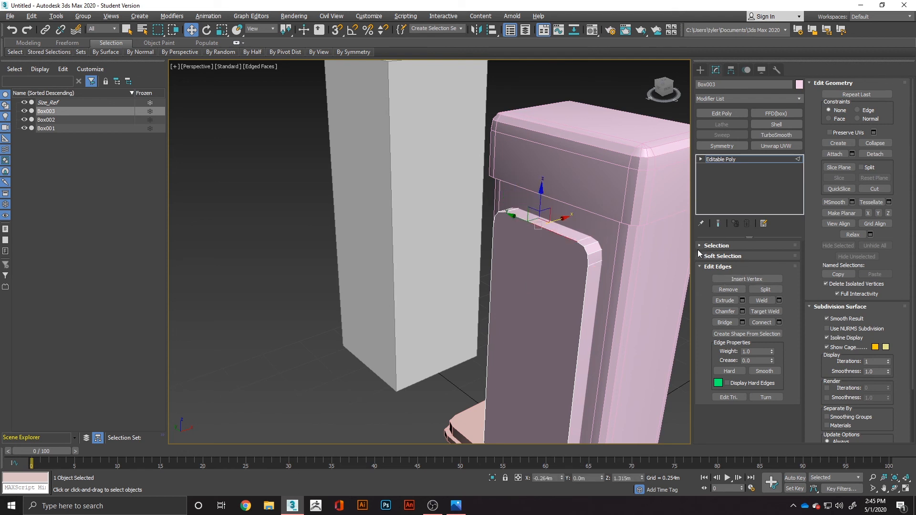
key("4")
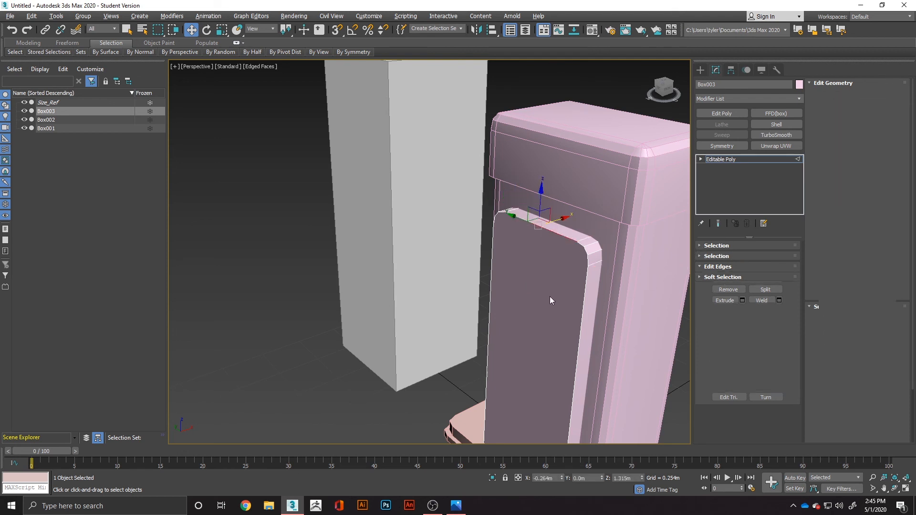
left_click(551, 292)
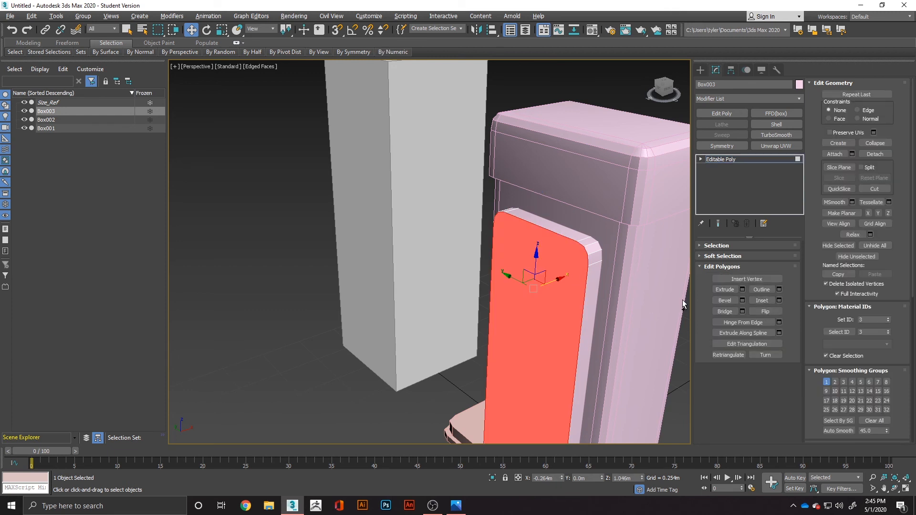
left_click(717, 246)
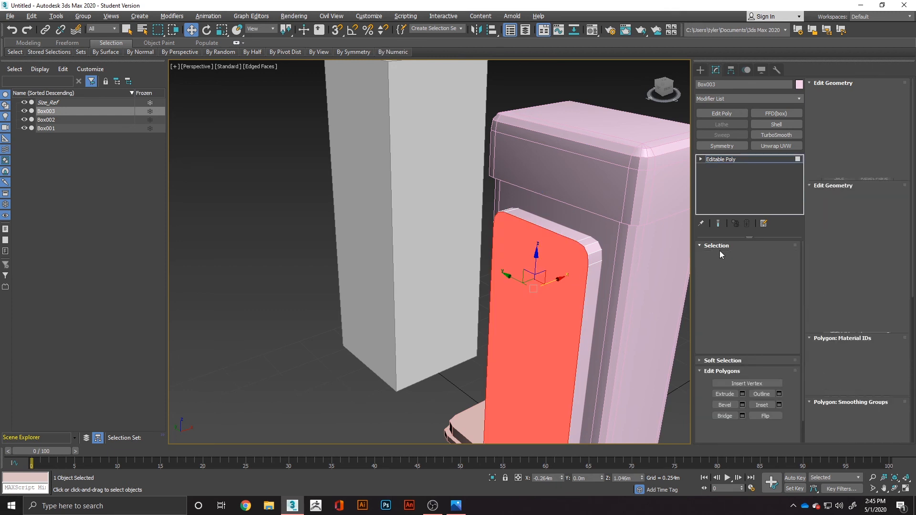
left_click(735, 258)
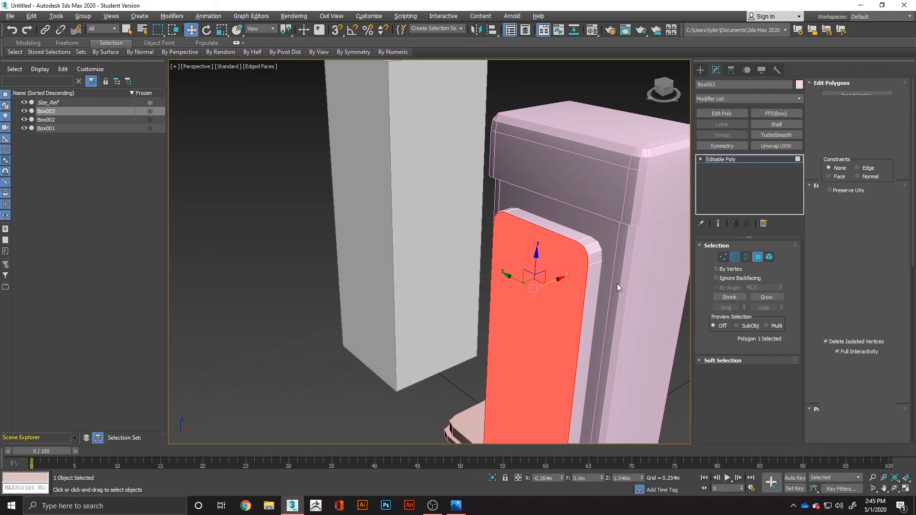
right_click(570, 289)
left_click(488, 344)
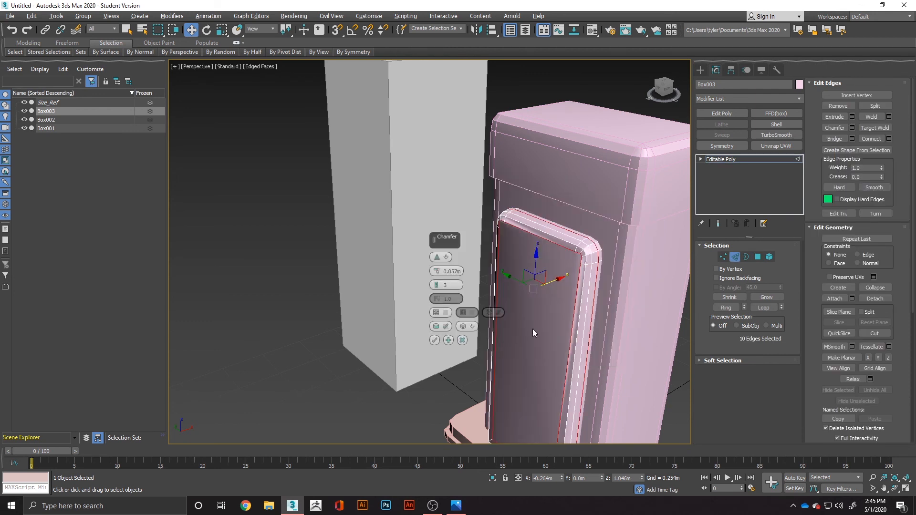
left_click(438, 288)
left_click_drag(436, 272, 438, 276)
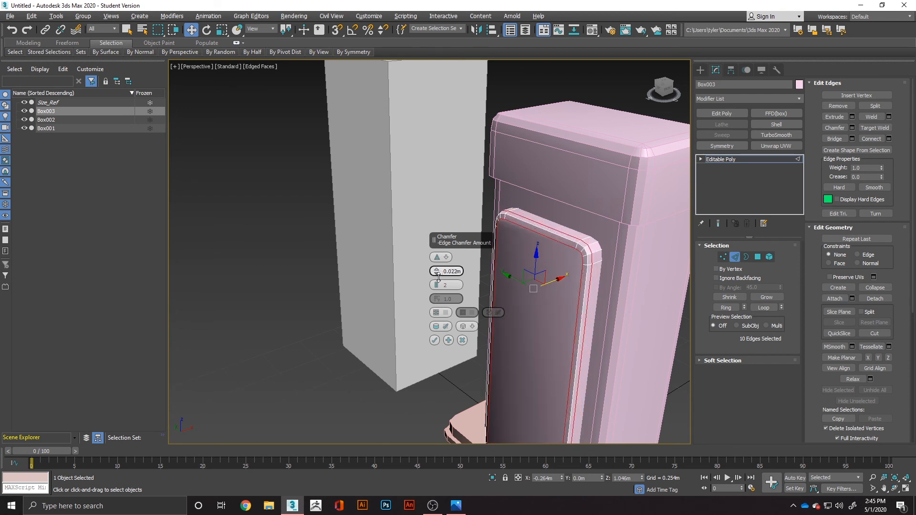
scroll(551, 304, "down", 3)
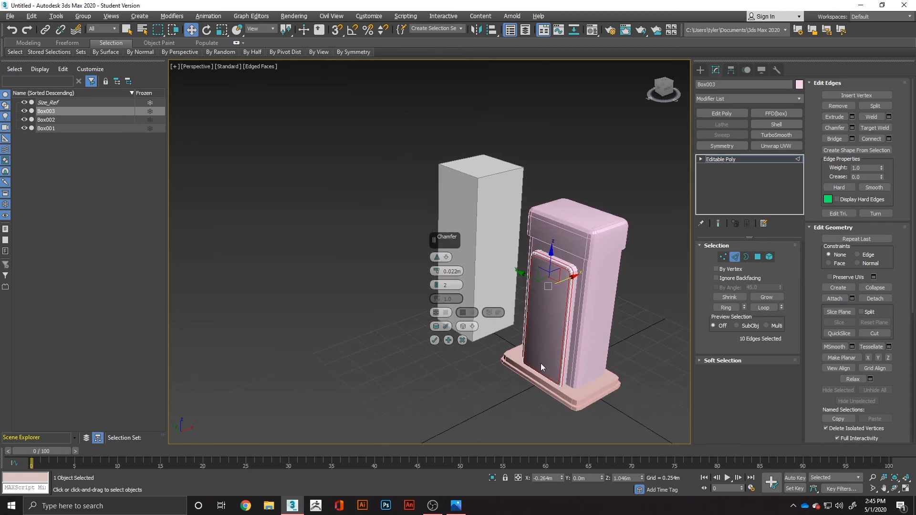
left_click(449, 340)
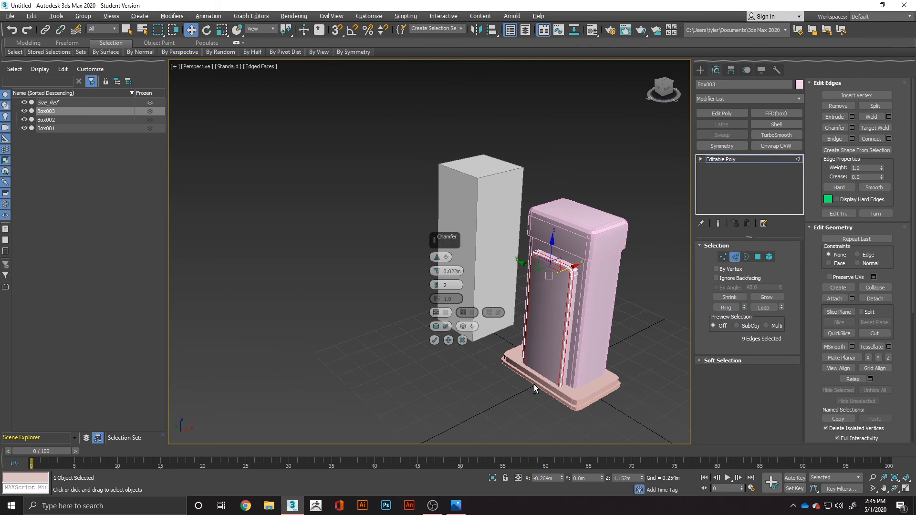
left_click(434, 340)
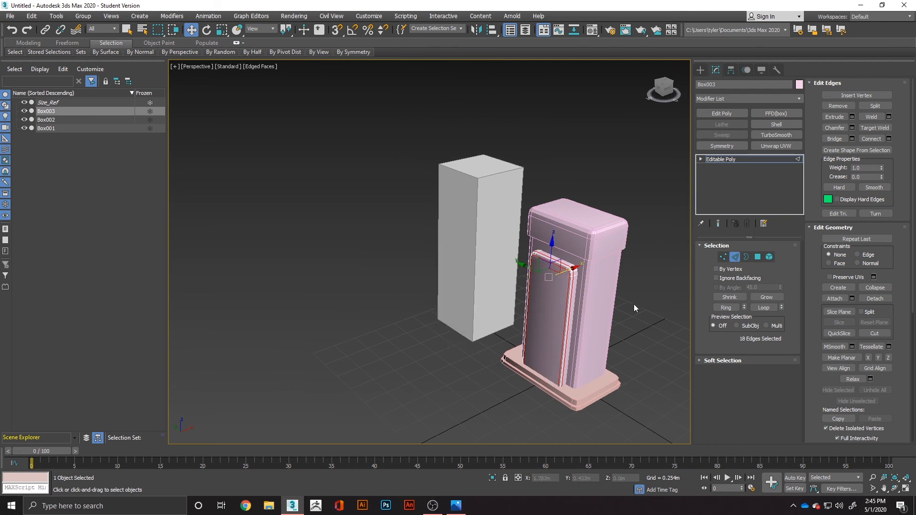
Step: Connect the front panel's vertical edges with one horizontal edge loop and raise it to about 0.856 m in Z
left_click(642, 307)
scroll(634, 315, "up", 5)
mouse_move(640, 329)
middle_mouse_down("alt")
mouse_move(683, 328)
mouse_move(633, 331)
middle_mouse_up("alt")
key("alt+Tab")
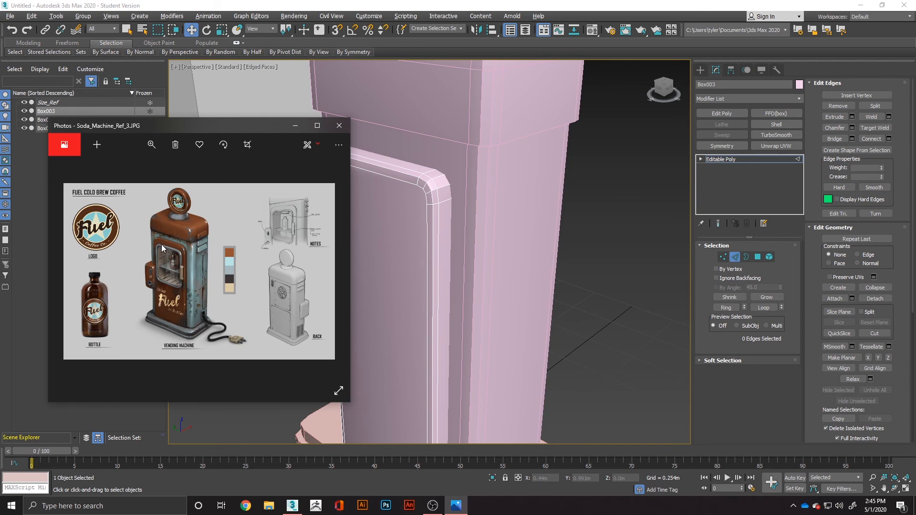
left_click(462, 285)
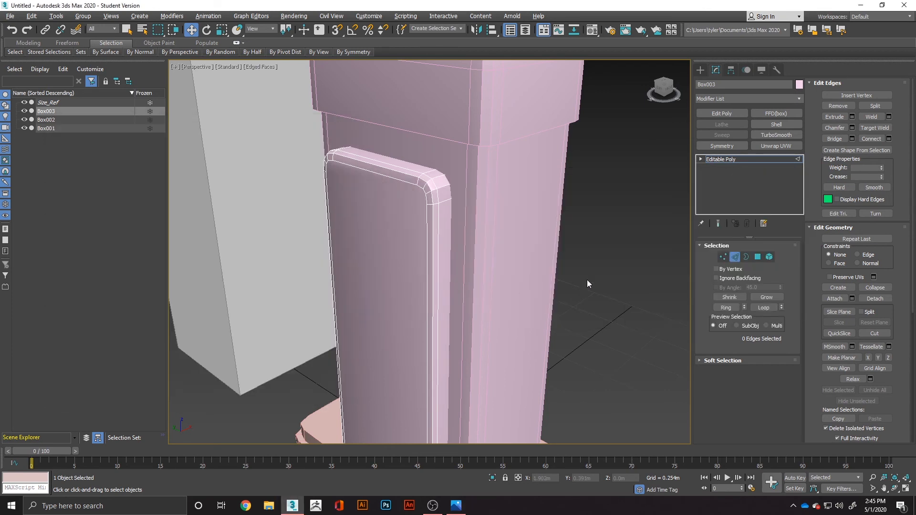
left_click(759, 257)
left_click(395, 289)
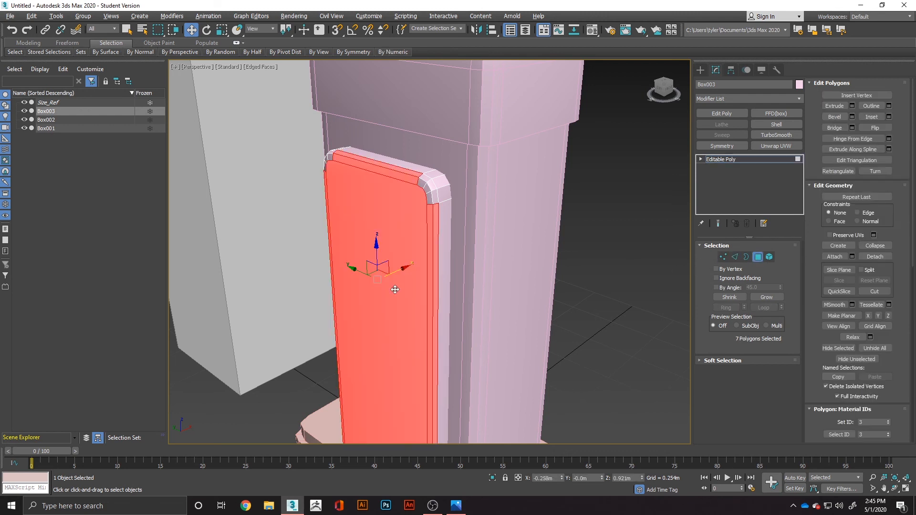
middle_click_drag(480, 293, 536, 303, "alt")
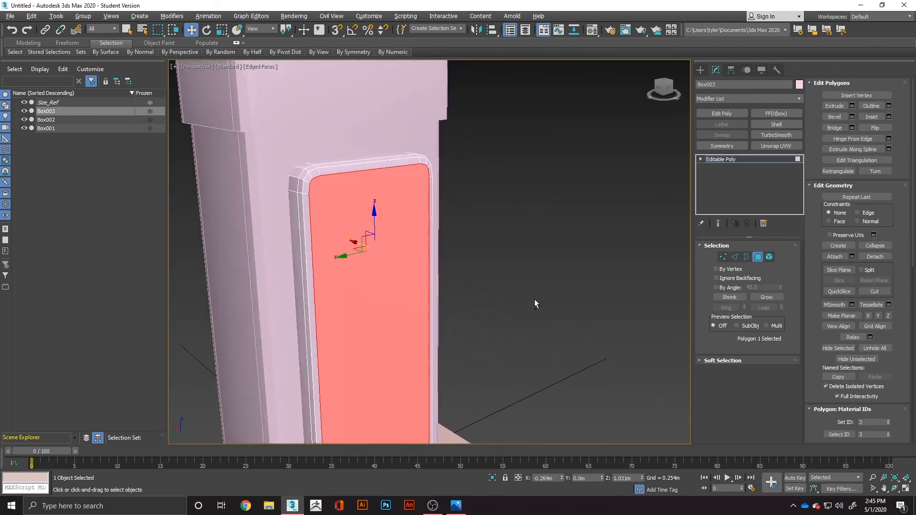
left_click(735, 257)
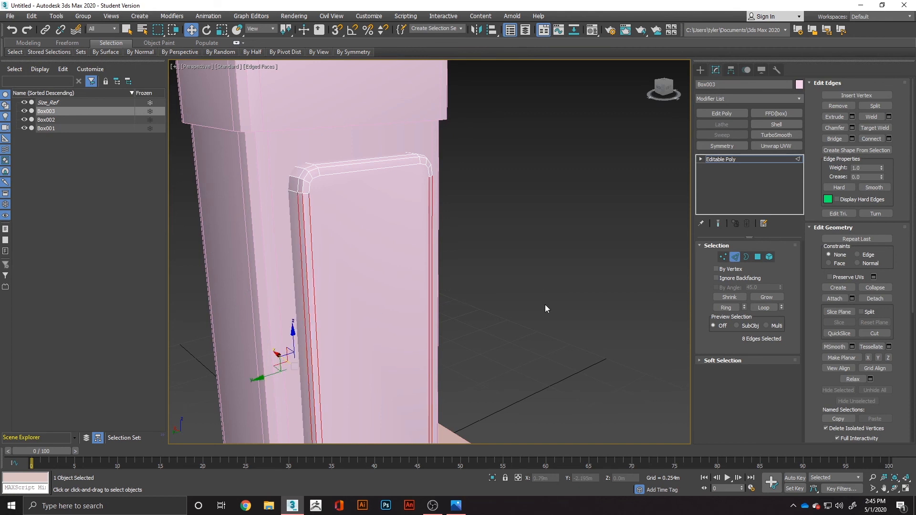
right_click(374, 306)
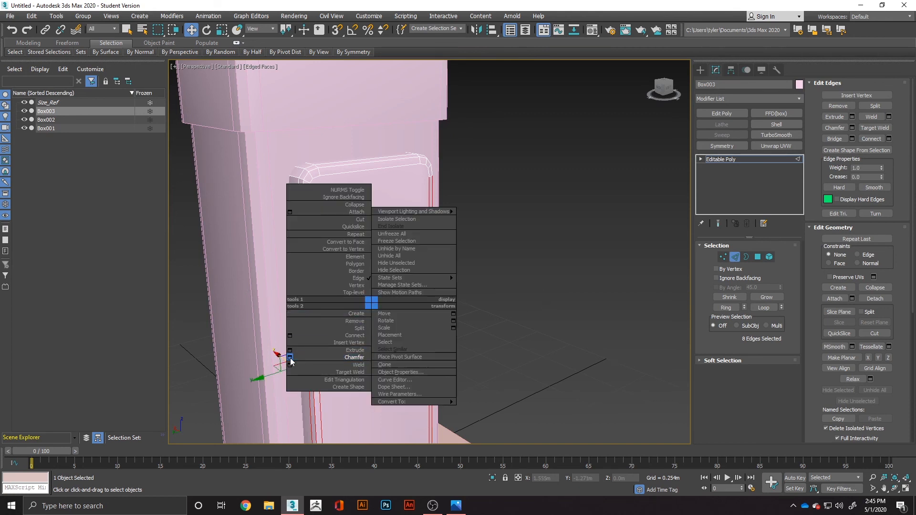
left_click(290, 335)
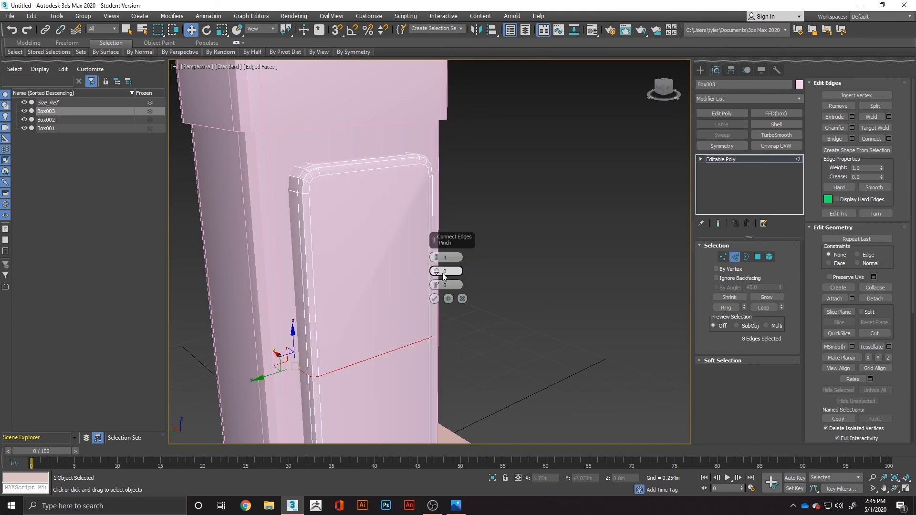
left_click(435, 298)
left_click_drag(378, 321, 376, 263)
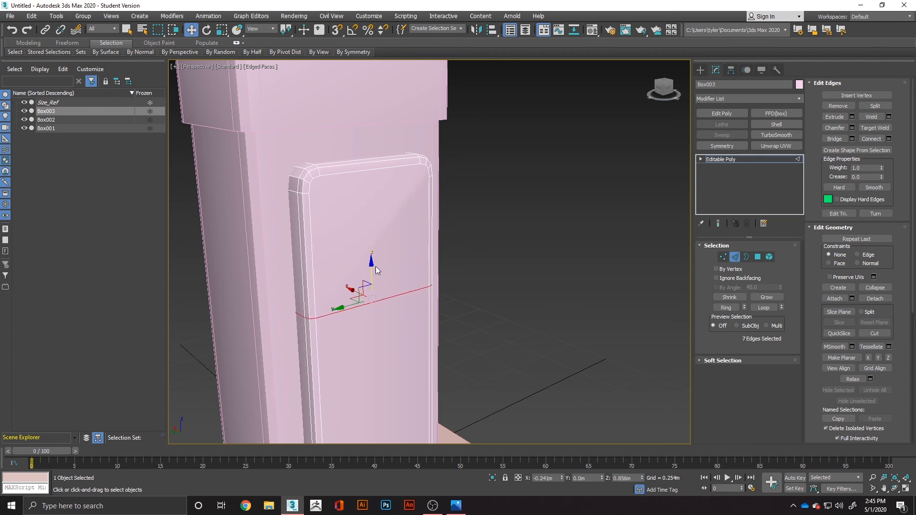
Step: Chamfer the panel's horizontal edge loop by 0.219 m with 1 segment to split it into an upper and a lower loop
right_click(371, 303)
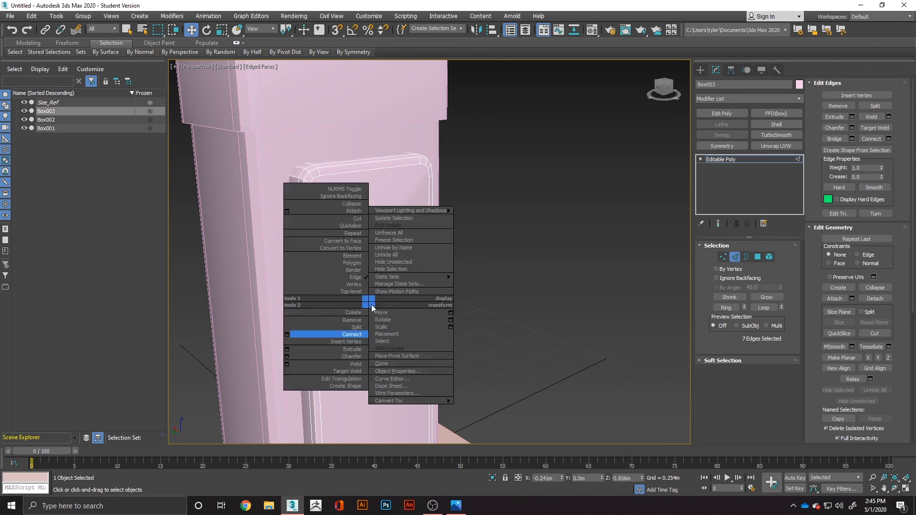
left_click(287, 357)
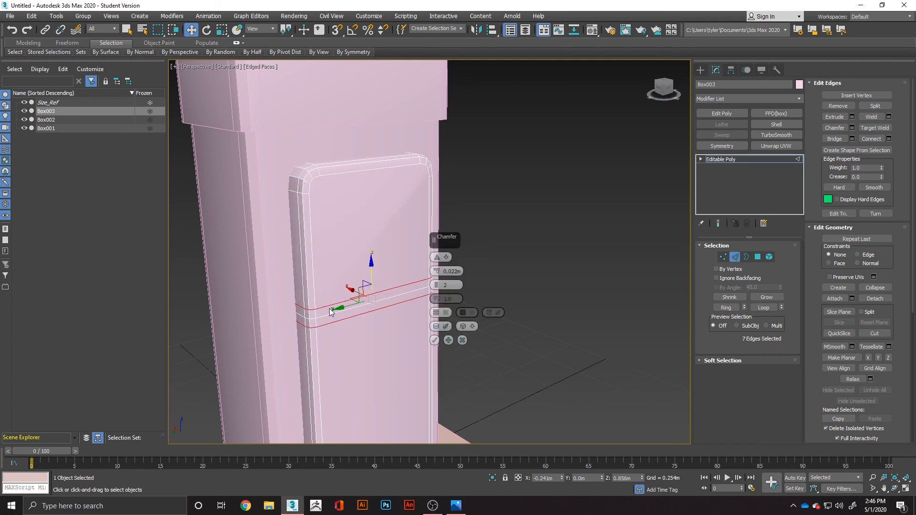
left_click(437, 287)
left_click_drag(441, 272, 459, 245)
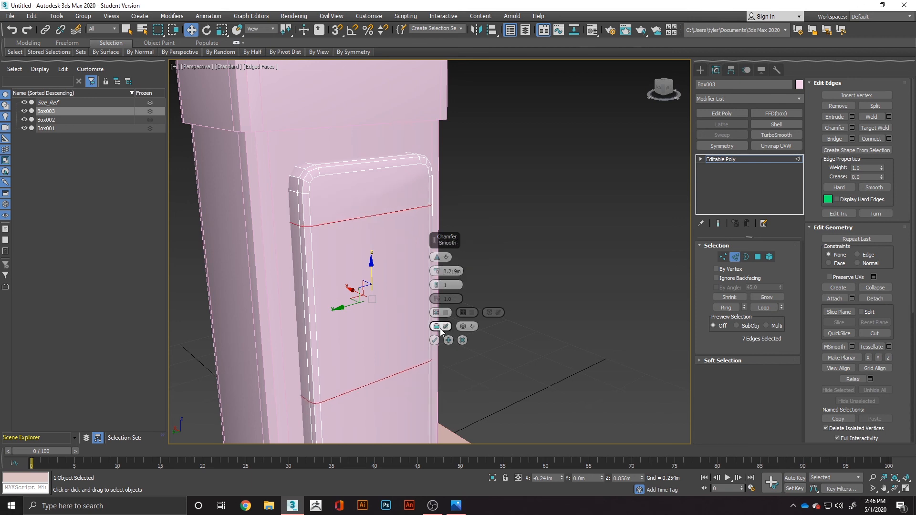
middle_click_drag(534, 353, 460, 359, "alt")
left_click(457, 507)
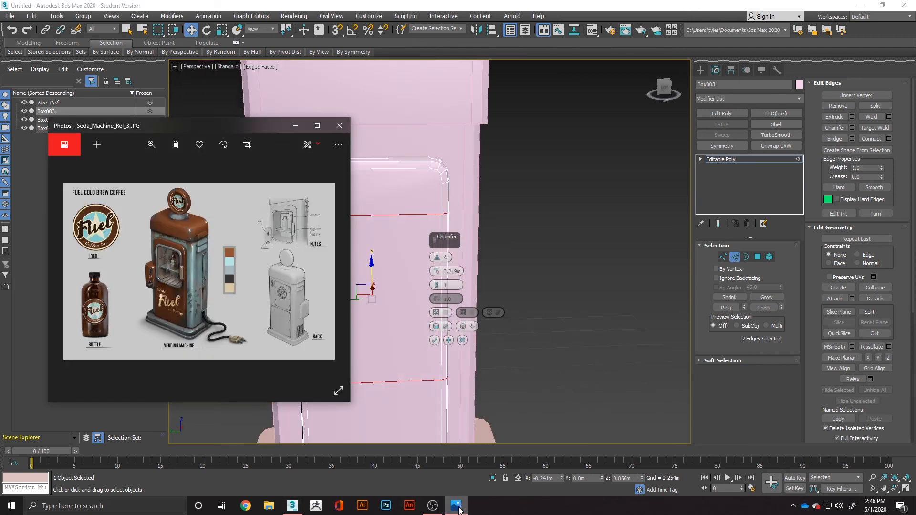
middle_click_drag(519, 442, 477, 358, "alt")
scroll(518, 405, "down", 6)
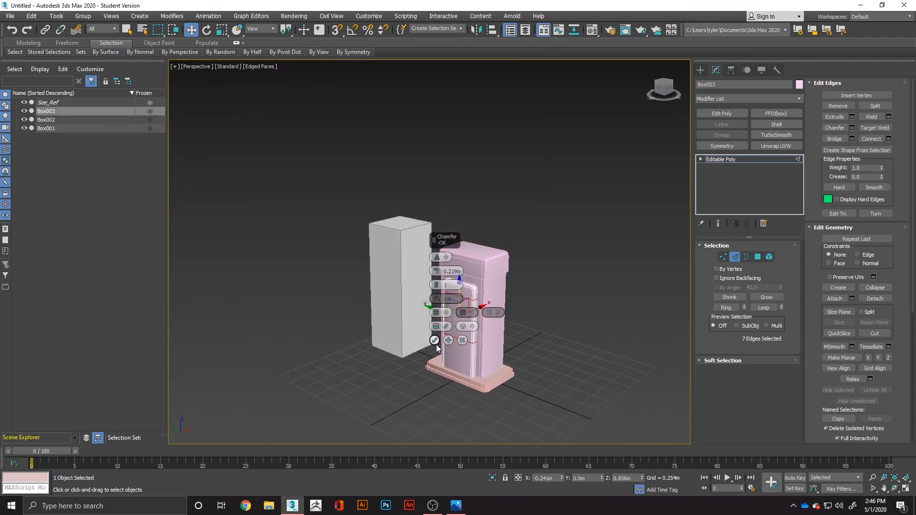
left_click(434, 339)
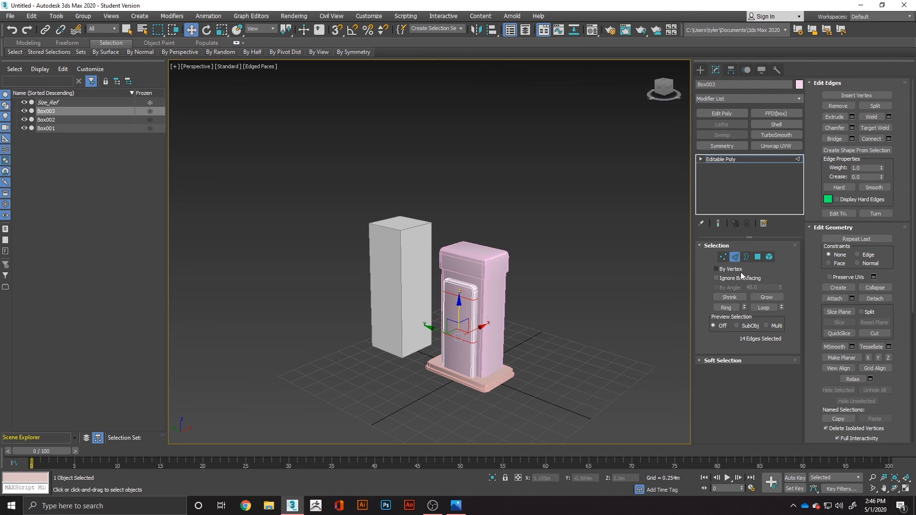
Step: Inset the front panel polygon between the two horizontal edge loops by 0.025 m
left_click(758, 257)
left_click(470, 316)
scroll(472, 315, "up", 5)
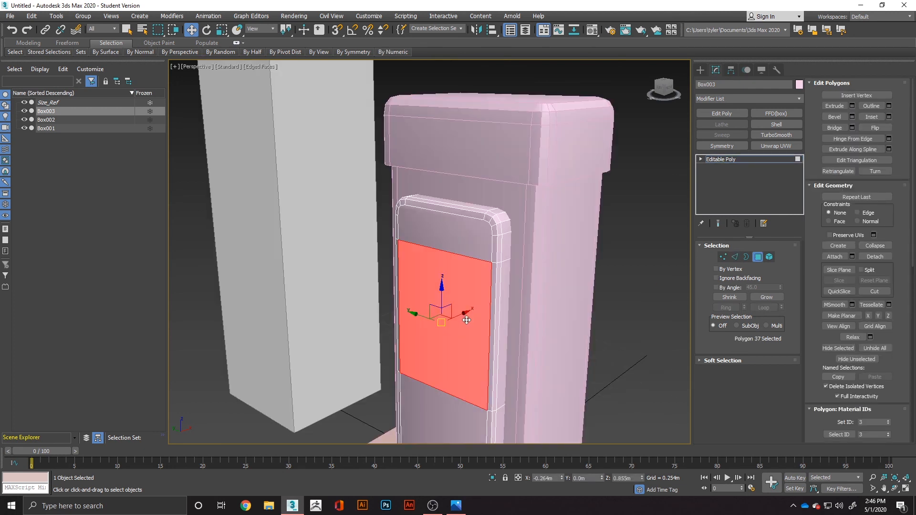
right_click(458, 316)
left_click(376, 363)
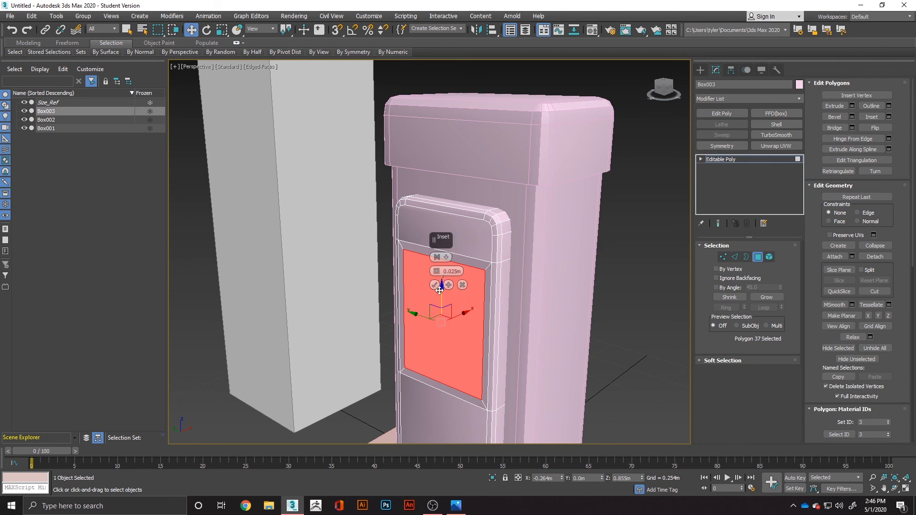
mouse_move(472, 331)
middle_mouse_down("alt")
mouse_move(491, 331)
mouse_move(466, 332)
middle_mouse_up("alt")
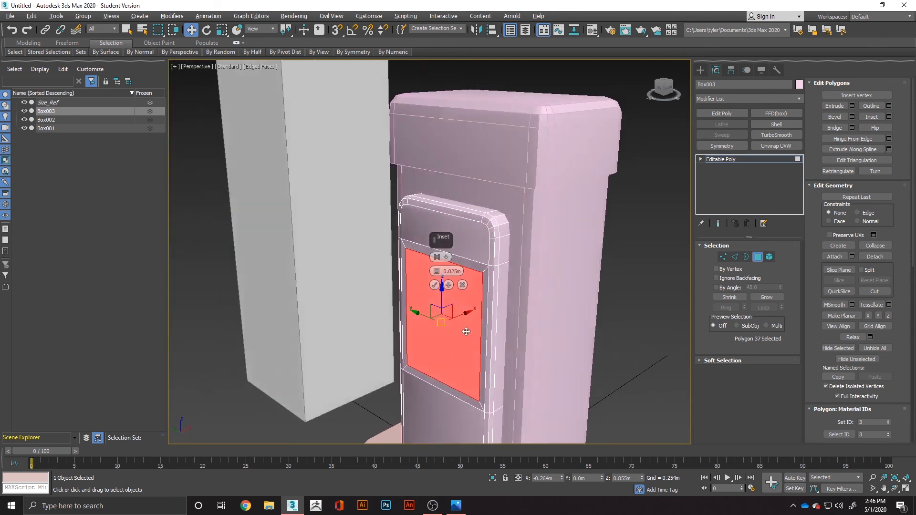
left_click(449, 285)
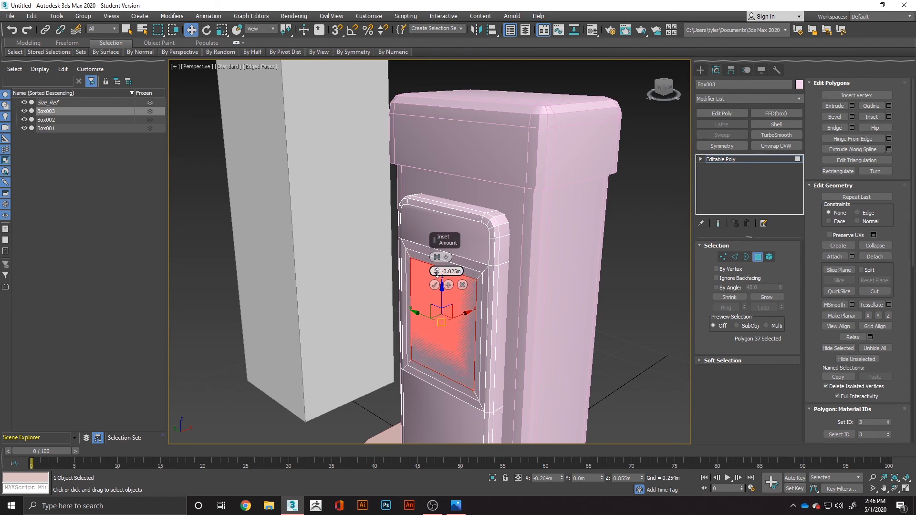
Step: Try a second inset of 0.021 m on the window polygon against the reference image, and undo the insets
left_click_drag(437, 273, 438, 297)
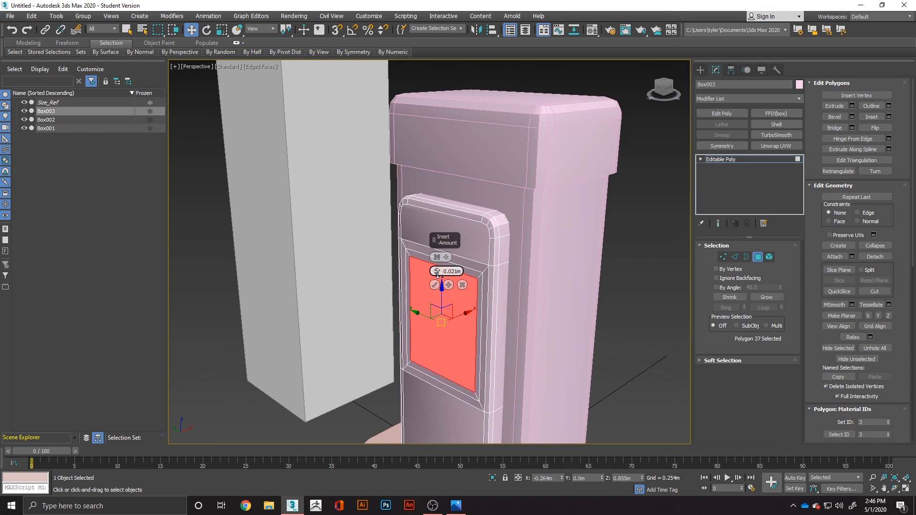
key("alt+Tab")
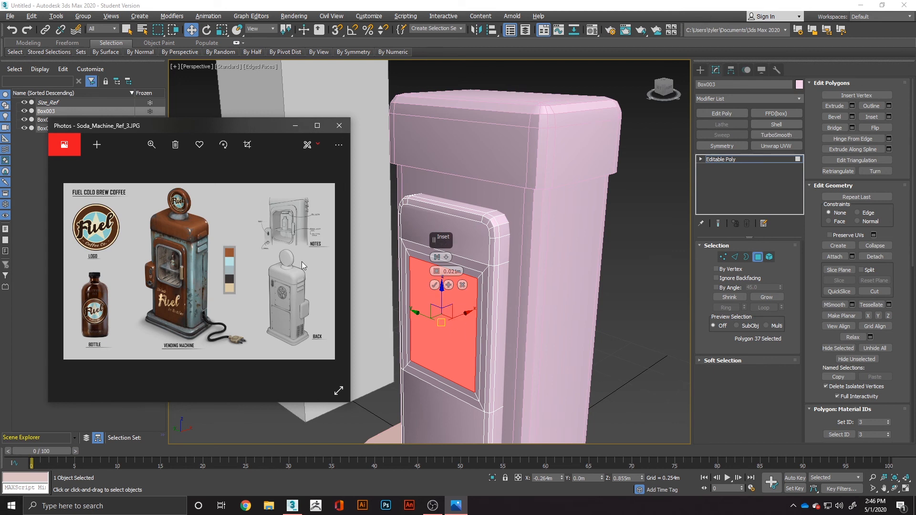
left_click(462, 285)
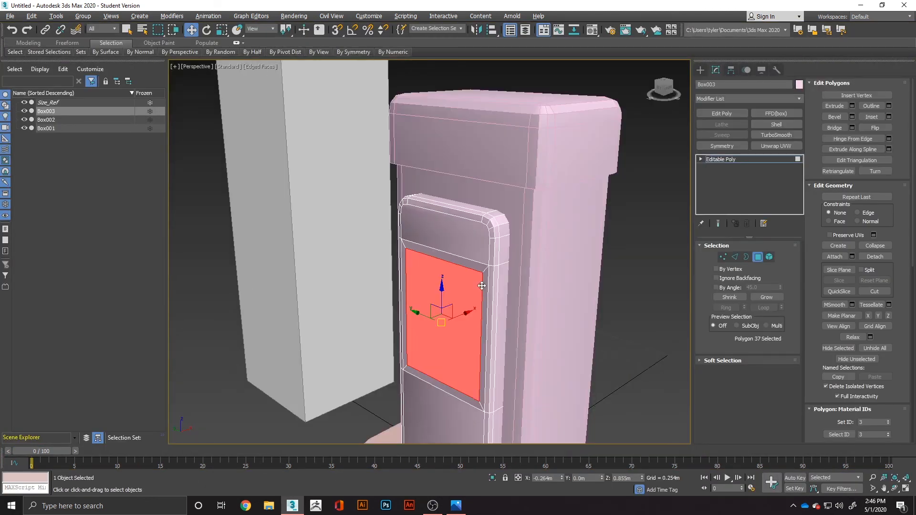
key("ctrl+z")
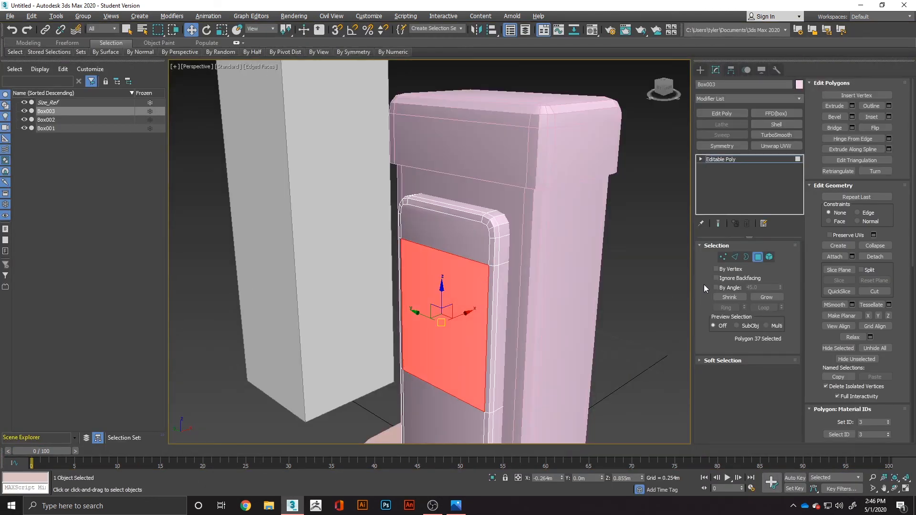
Step: Remove both horizontal edge loops from the front panel
left_click(734, 257)
double_click(479, 263)
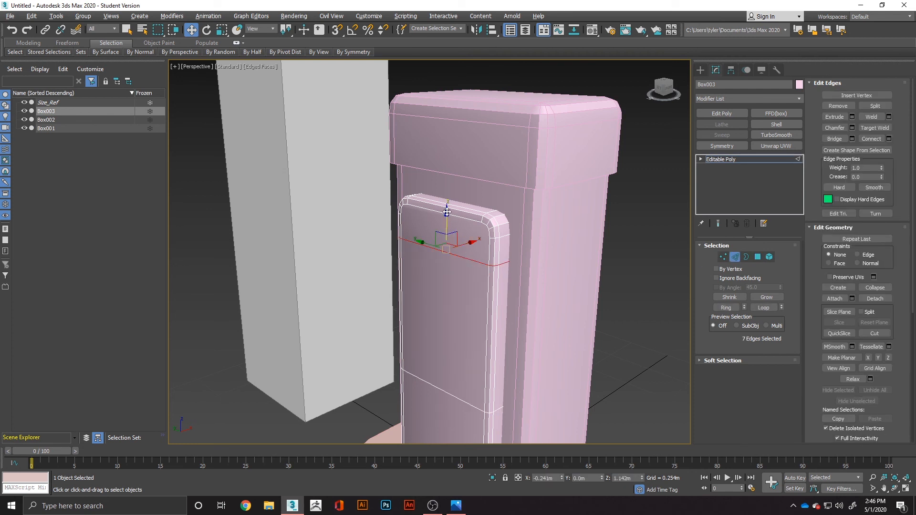
double_click(460, 400, "ctrl")
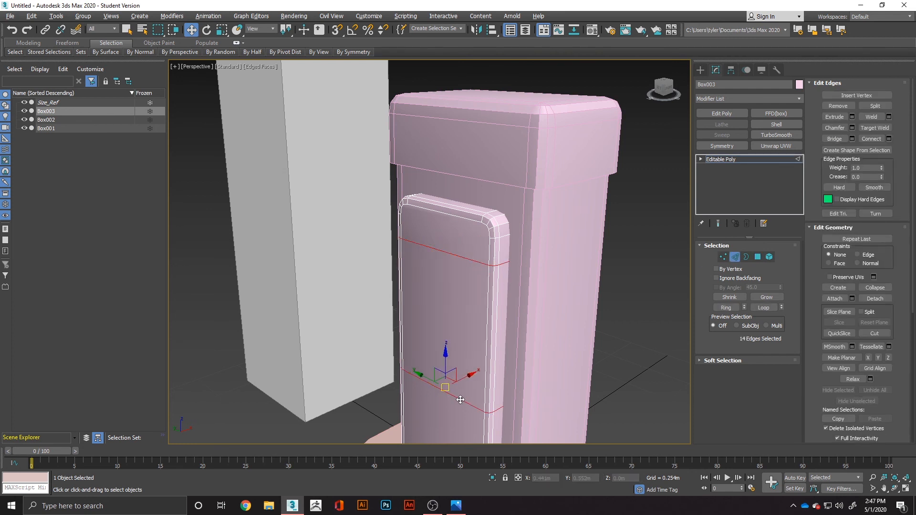
key("ctrl+d")
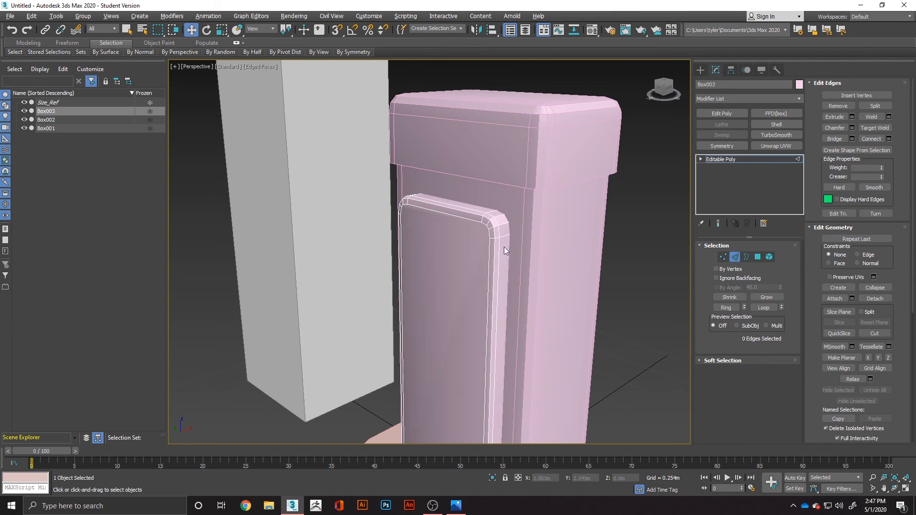
Step: Compare the front panel's large face and upper corners with the reference image
left_click(758, 257)
left_click(454, 310)
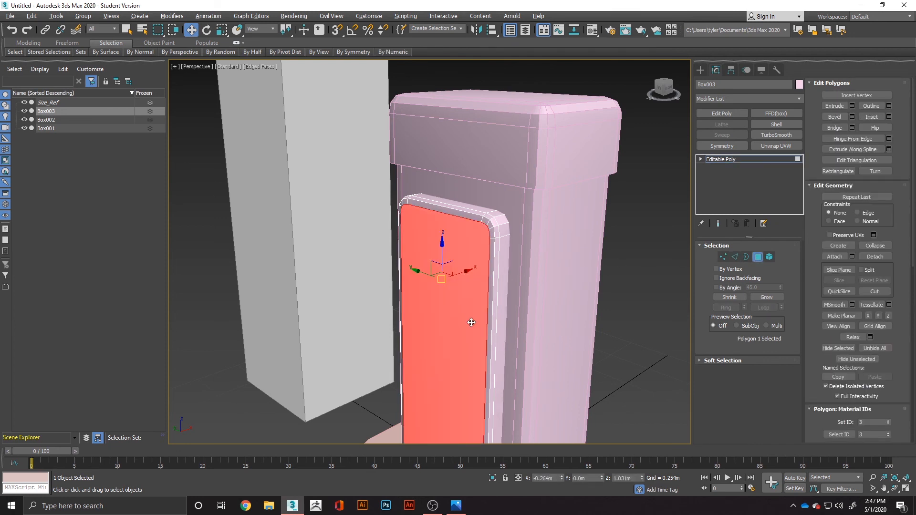
left_click(734, 258)
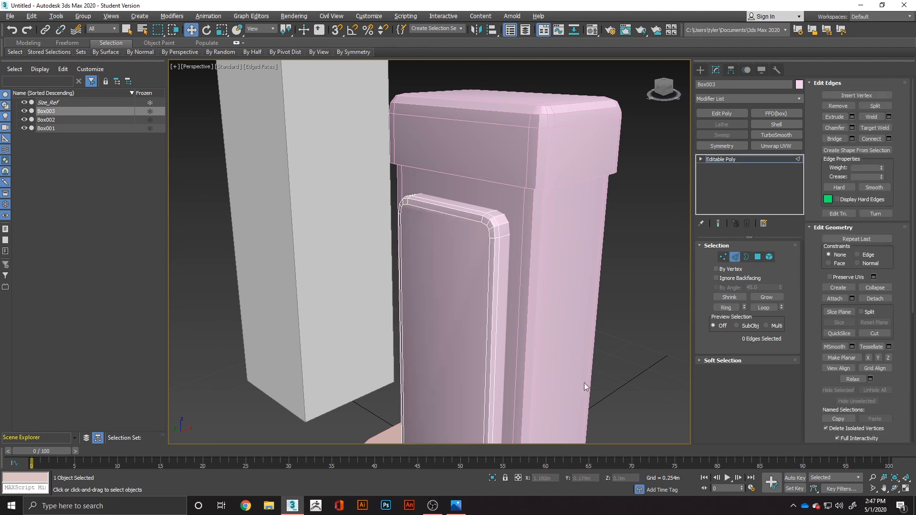
key("alt+Tab")
key("alt+Tab")
middle_click_drag(491, 348, 527, 355, "alt")
middle_click_drag(418, 281, 397, 235, "alt")
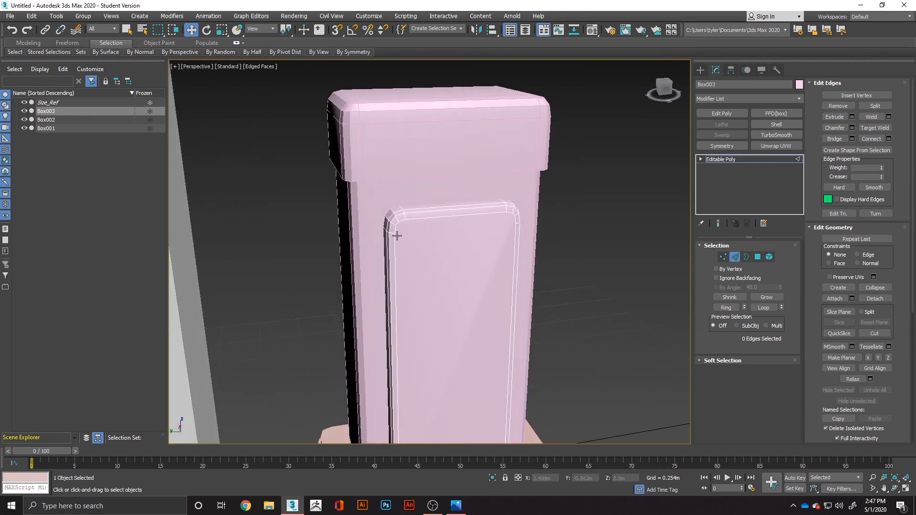
Step: Connect the two inner vertices below the panel's rounded upper corners with an edge across the front face
left_click(723, 256)
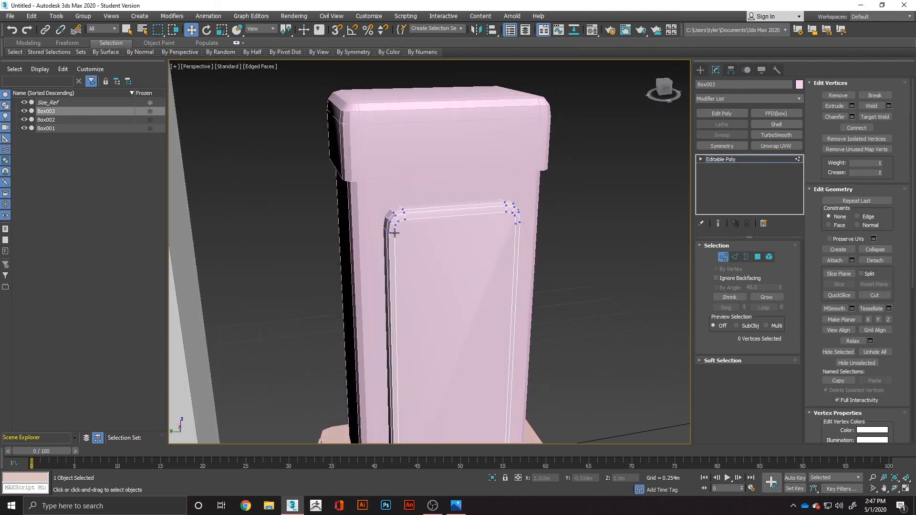
left_click(391, 230)
left_click(515, 225, "ctrl")
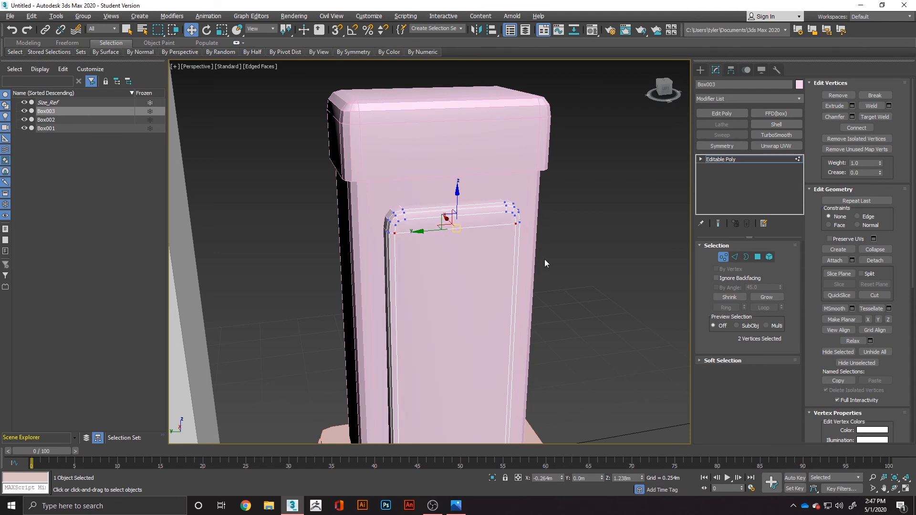
middle_click_drag(545, 260, 527, 284, "alt")
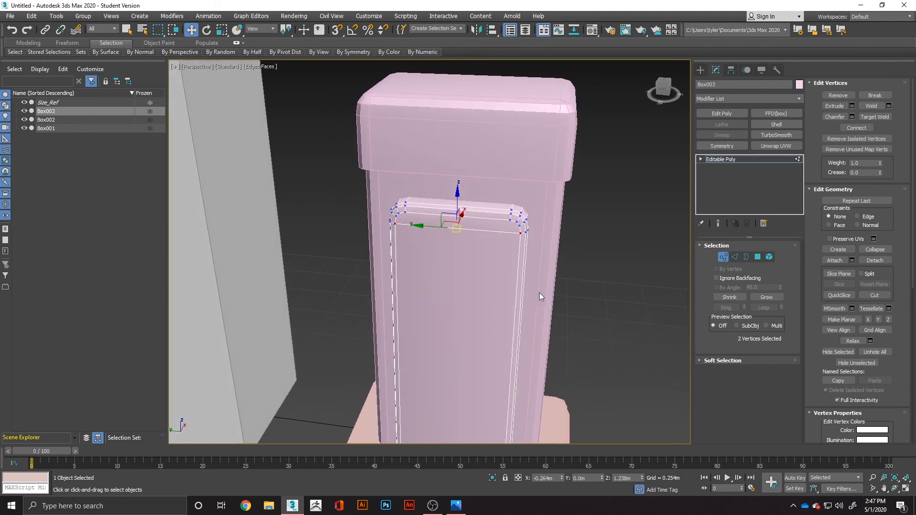
scroll(539, 292, "down", 5)
middle_click_drag(562, 309, 597, 301, "alt")
scroll(527, 292, "up", 5)
scroll(528, 292, "up", 3)
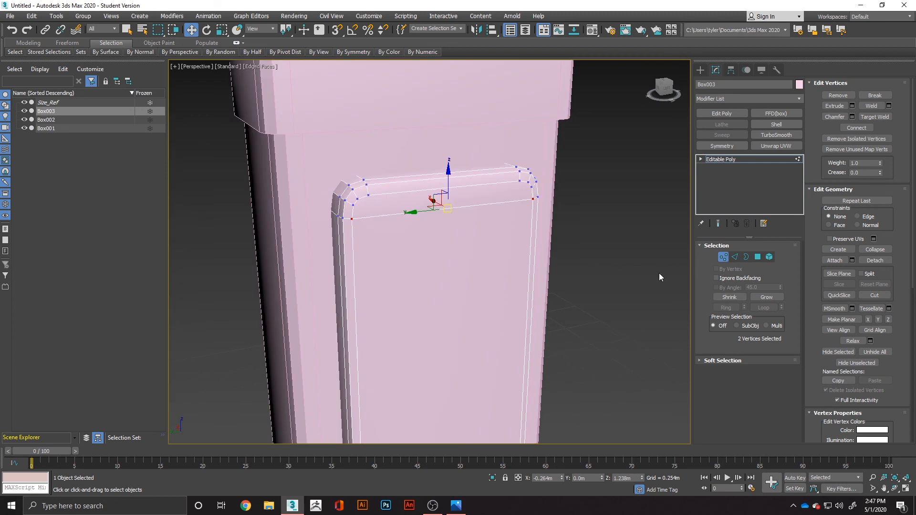
Step: Insert a horizontal edge loop across the front panel with Swift Loop and lower it to a Z height of about 0.571 m
left_click(735, 256)
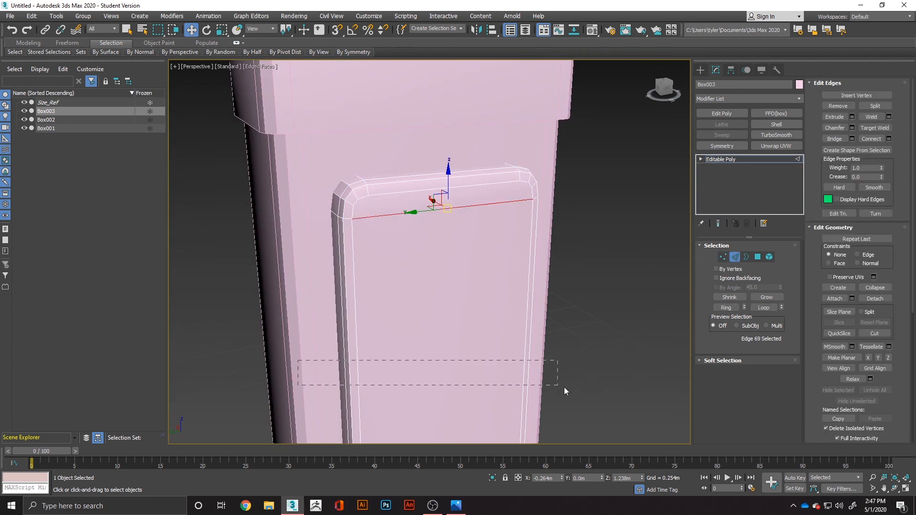
left_click_drag(562, 374, 571, 374)
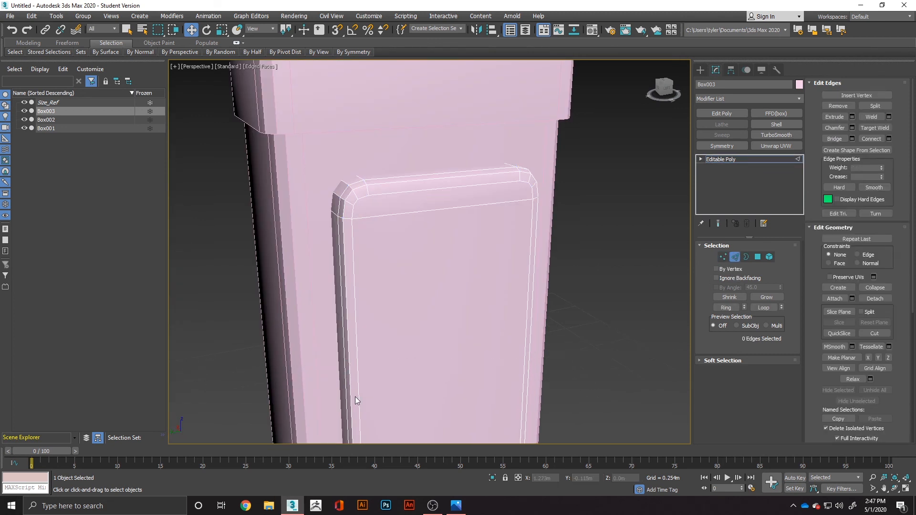
key("ctrl+s")
key("Escape")
key("alt+1")
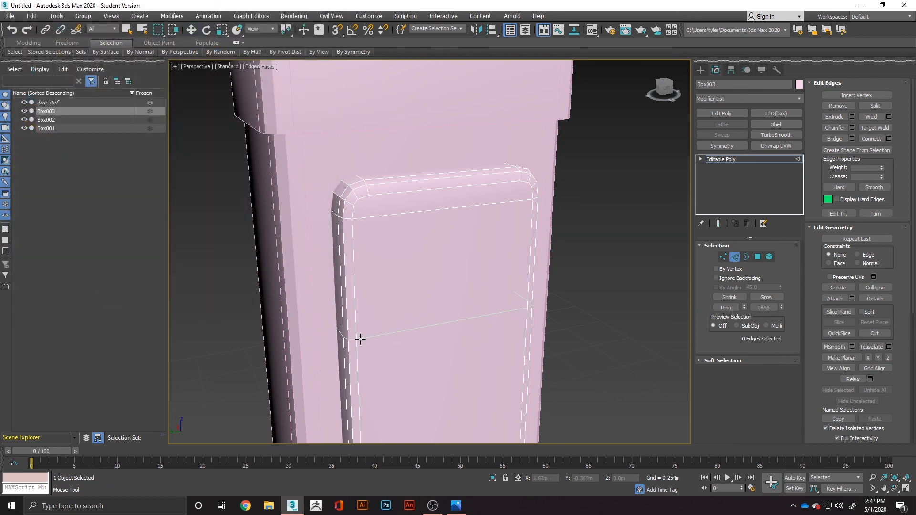
scroll(370, 422, "down", 6)
middle_click_drag(391, 415, 401, 413, "alt")
left_click(403, 413)
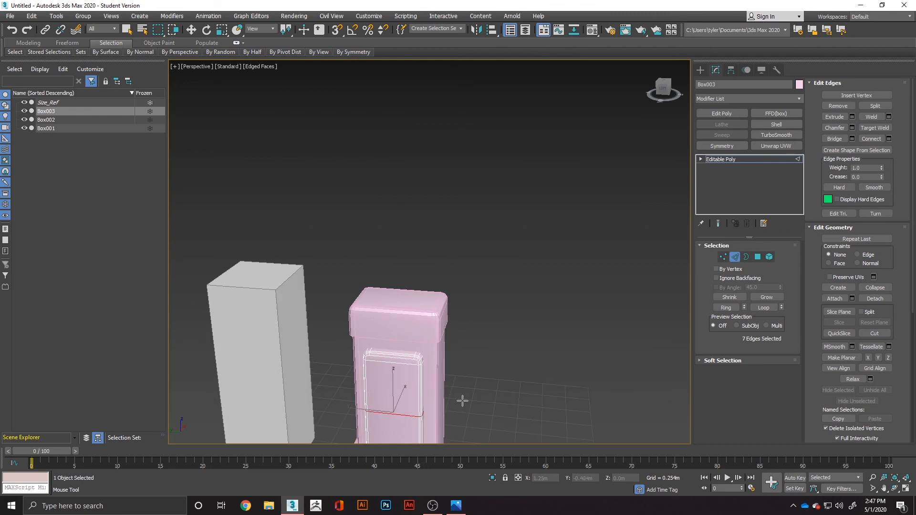
key("w")
middle_click_drag(500, 400, 535, 333)
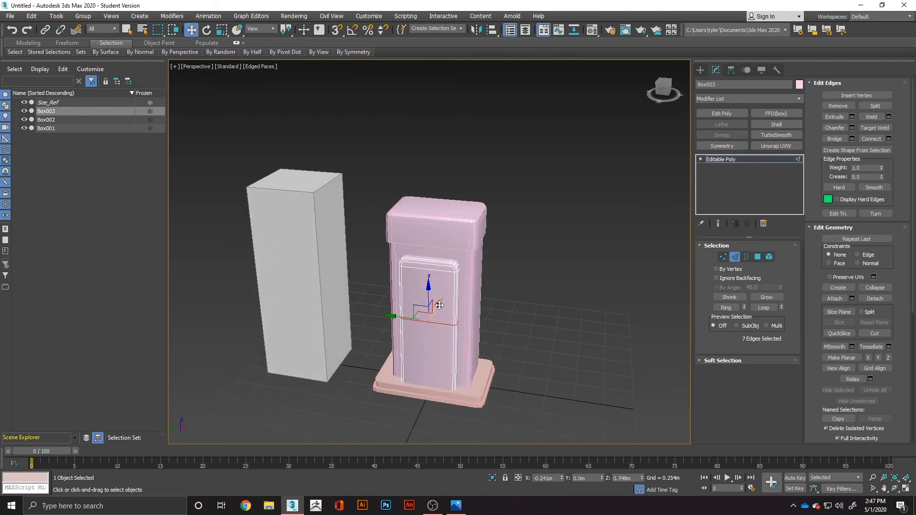
left_click_drag(431, 301, 432, 319)
Step: Inset the large polygon between the panel's upper edge and the new horizontal loop by 0.025 m
left_click(757, 257)
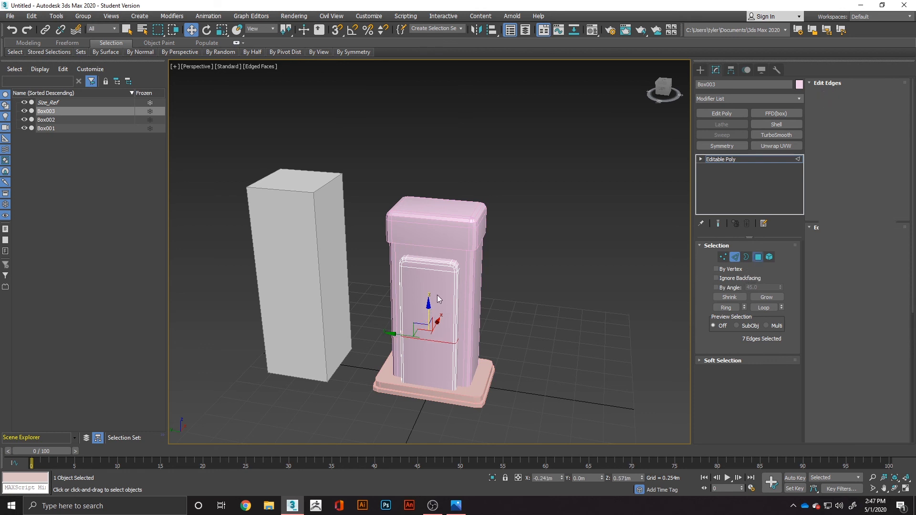
left_click(439, 300)
key("ctrl+z")
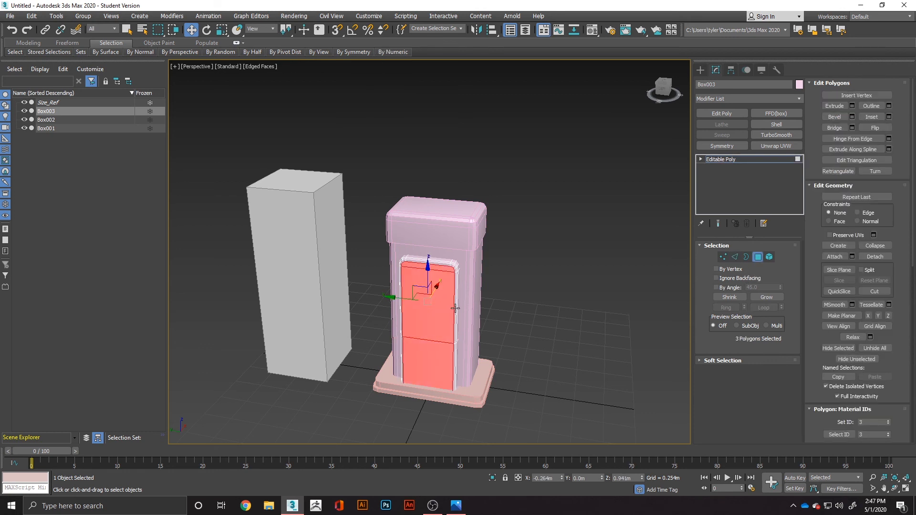
left_click(545, 319)
key("q")
left_click(435, 321)
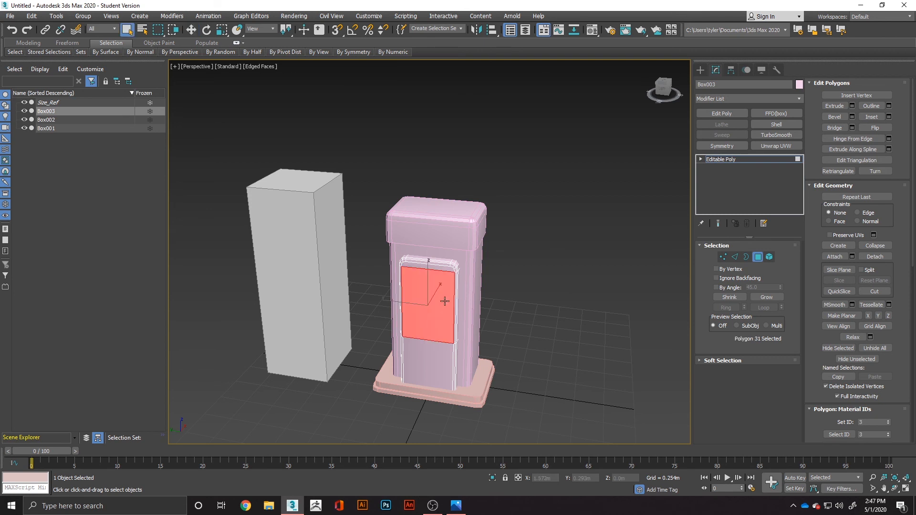
scroll(445, 301, "up", 6)
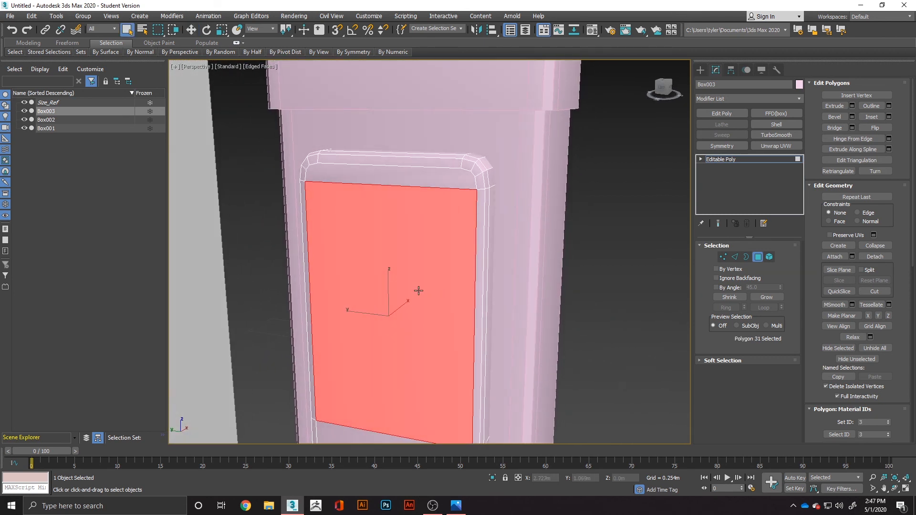
right_click(419, 291)
left_click(334, 335)
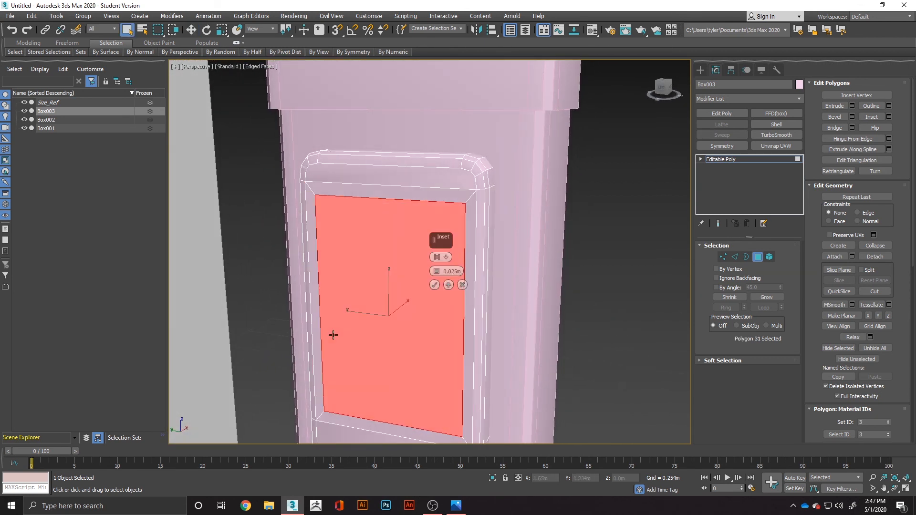
left_click(435, 284)
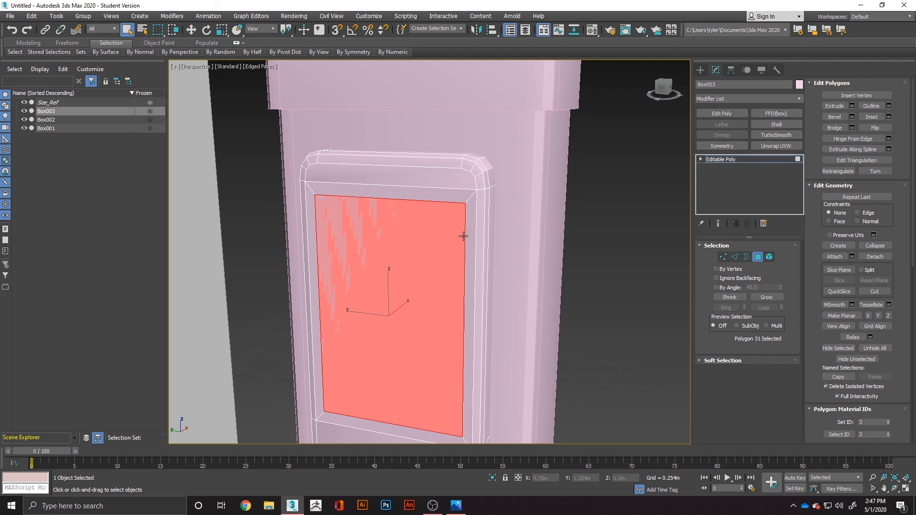
Step: Inset the inner window polygon once more by 0.025 m to form a frame
right_click(381, 266)
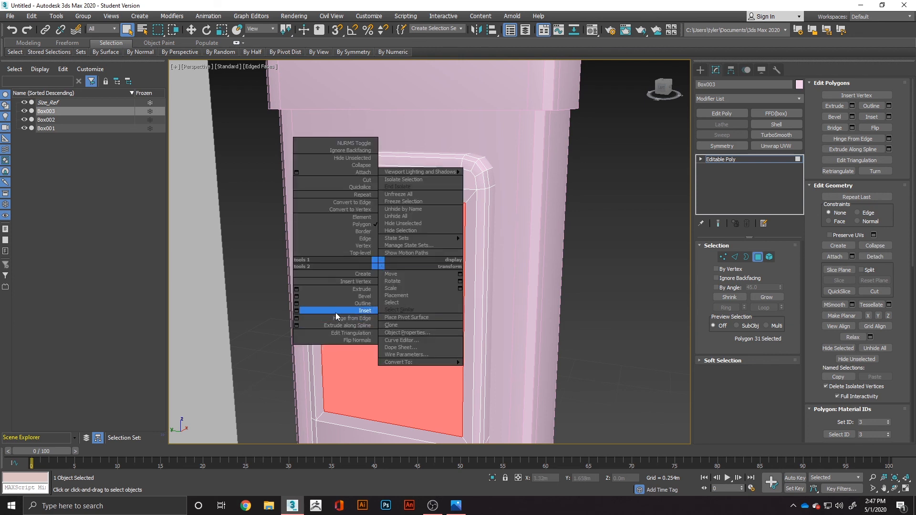
left_click(296, 313)
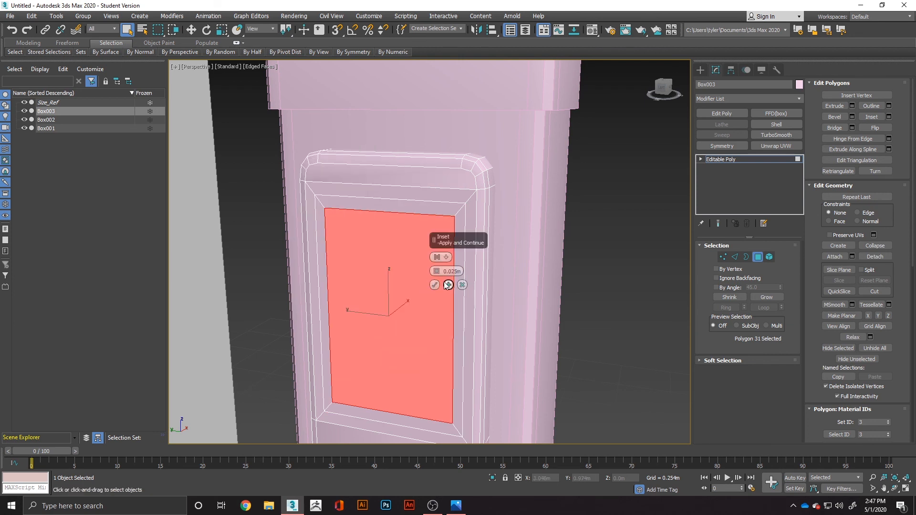
left_click(436, 282)
Step: Extrude the four polygons of the window frame ring outward from the front panel
left_click(457, 209)
left_click(461, 225, "shift")
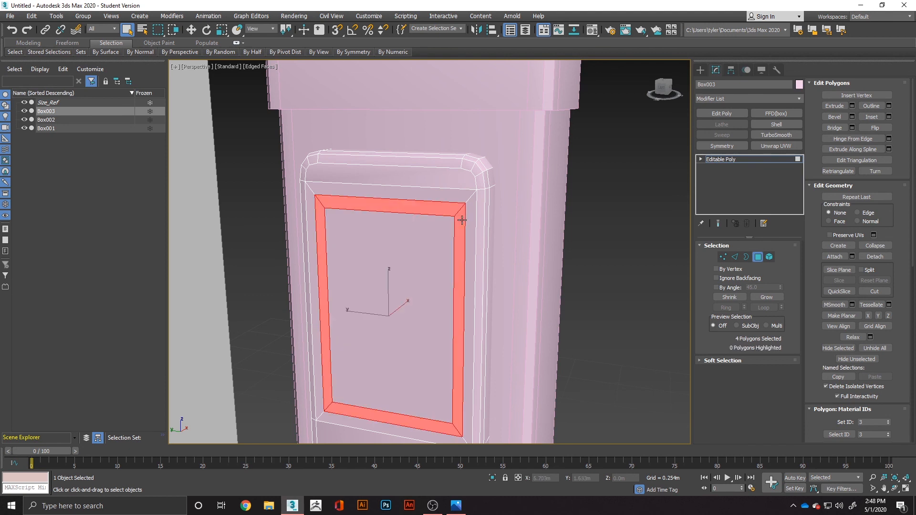
right_click(465, 258)
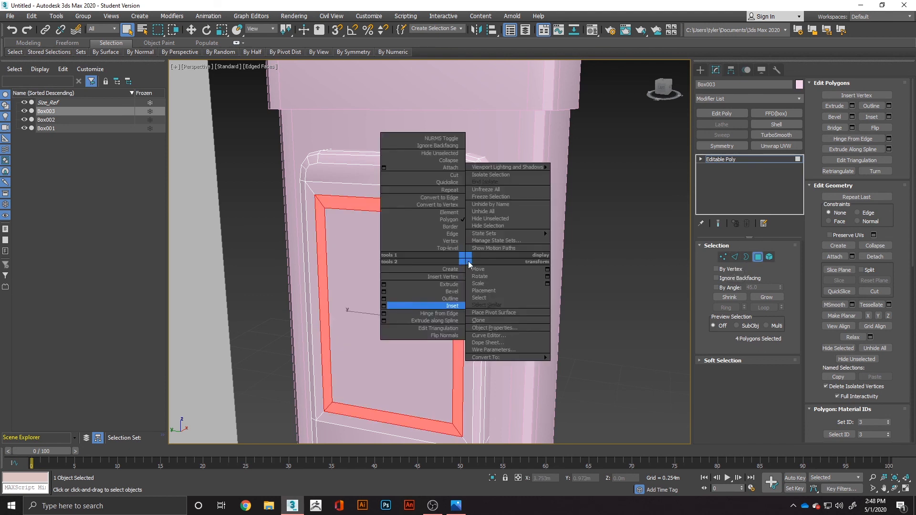
left_click(384, 284)
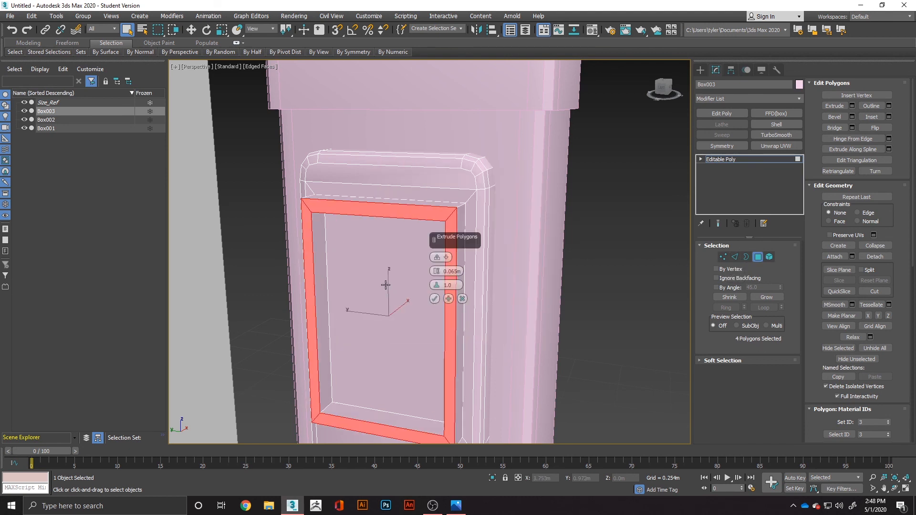
left_click_drag(436, 273, 437, 276)
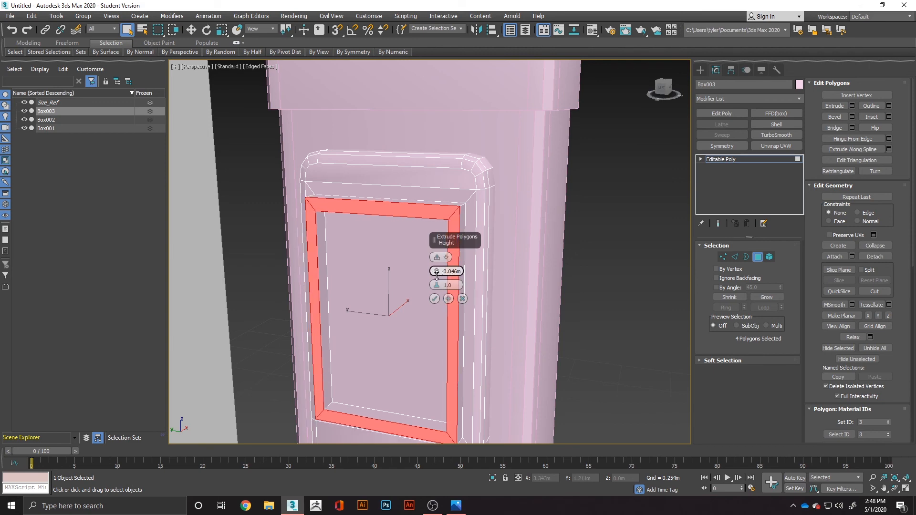
middle_click_drag(571, 288, 527, 308, "alt")
left_click_drag(435, 276, 435, 276)
left_click(434, 299)
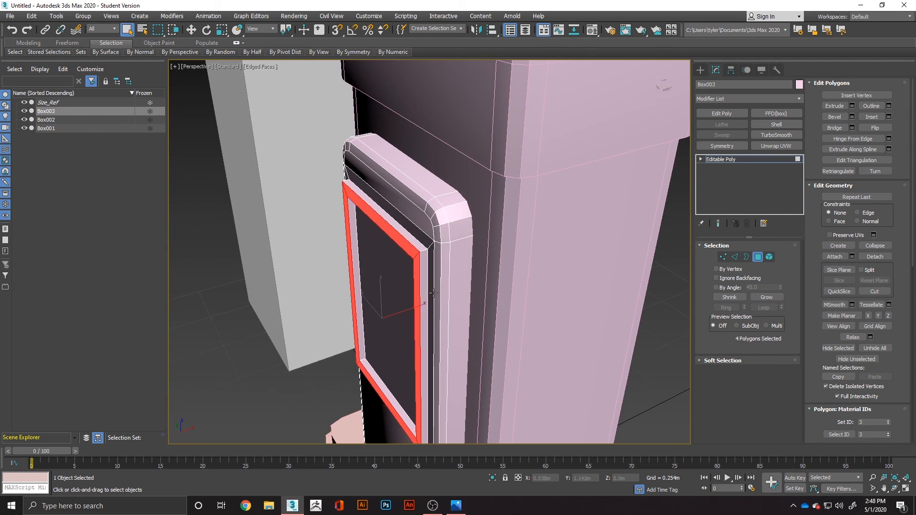
Step: Select the frame's corner edges at all four corners, leaving out the diagonal edges on the surrounding panel
left_click(734, 256)
left_click(422, 250)
double_click(422, 250)
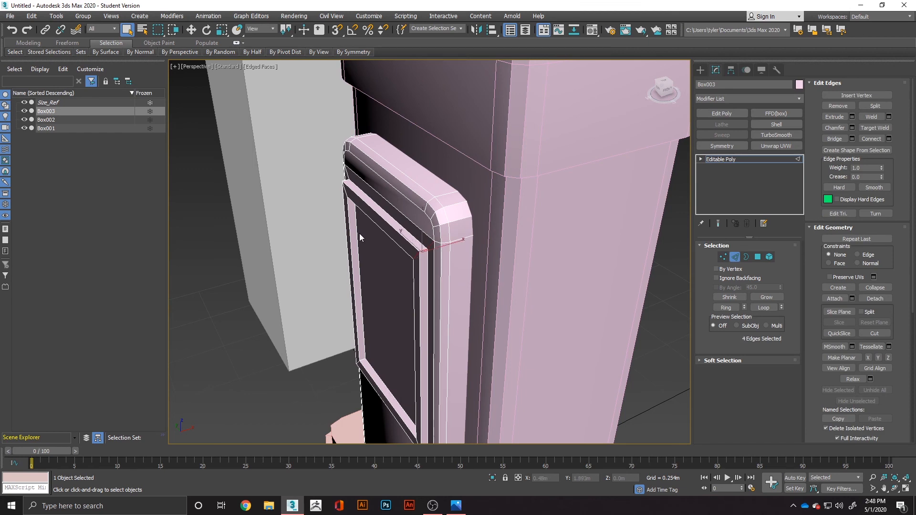
middle_click_drag(380, 246, 491, 252, "alt")
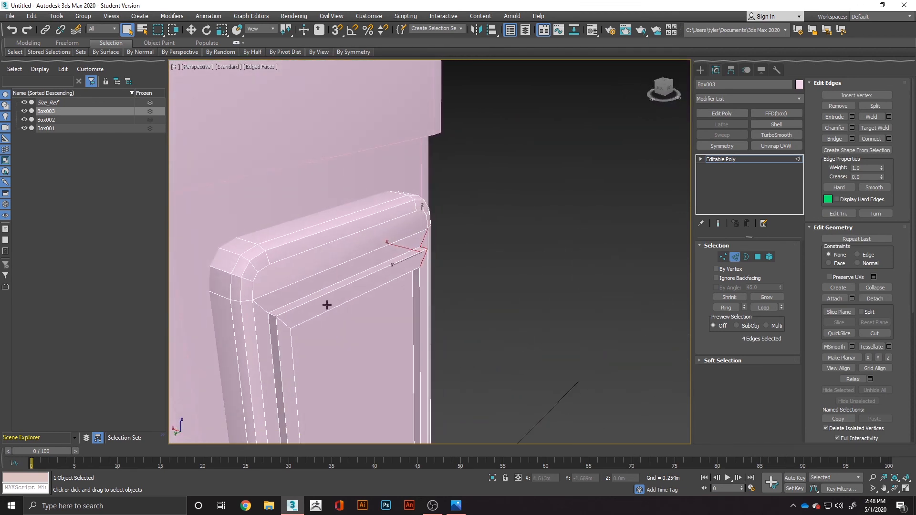
double_click(281, 322, "ctrl")
scroll(296, 326, "down", 3)
middle_click_drag(327, 328, 335, 350, "alt")
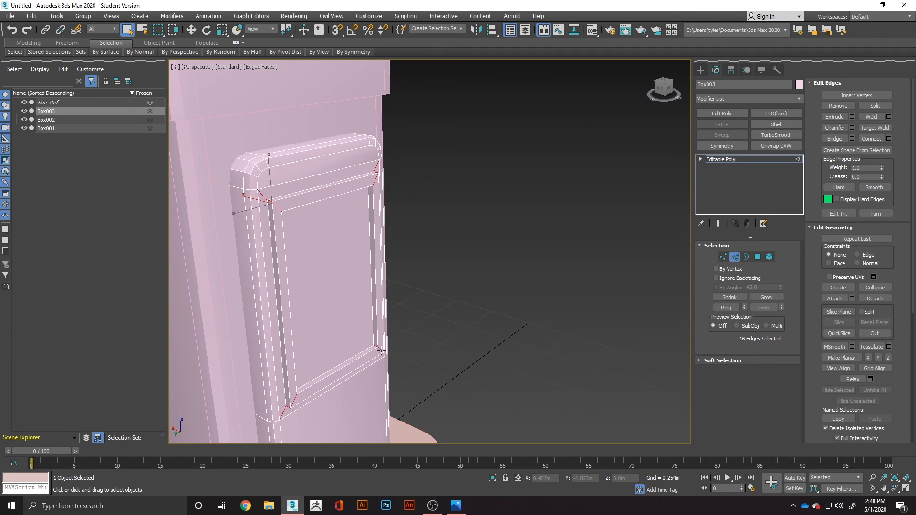
left_click_drag(266, 409, 289, 434)
left_click(259, 197, "alt")
middle_click_drag(420, 205, 384, 196, "alt")
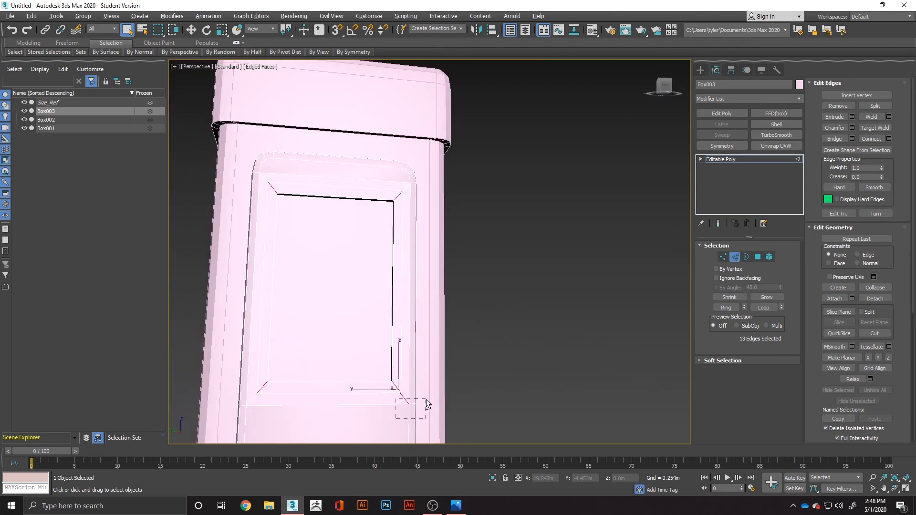
left_click_drag(425, 399, 424, 401, "alt")
Step: Try to chamfer the window frame's corner edges by 0.027 m with 2 segments
right_click(364, 394)
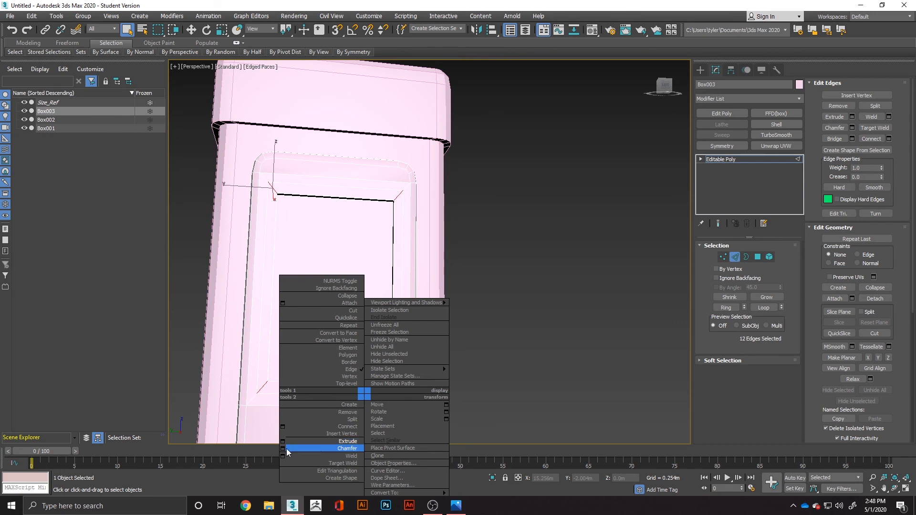
left_click(287, 448)
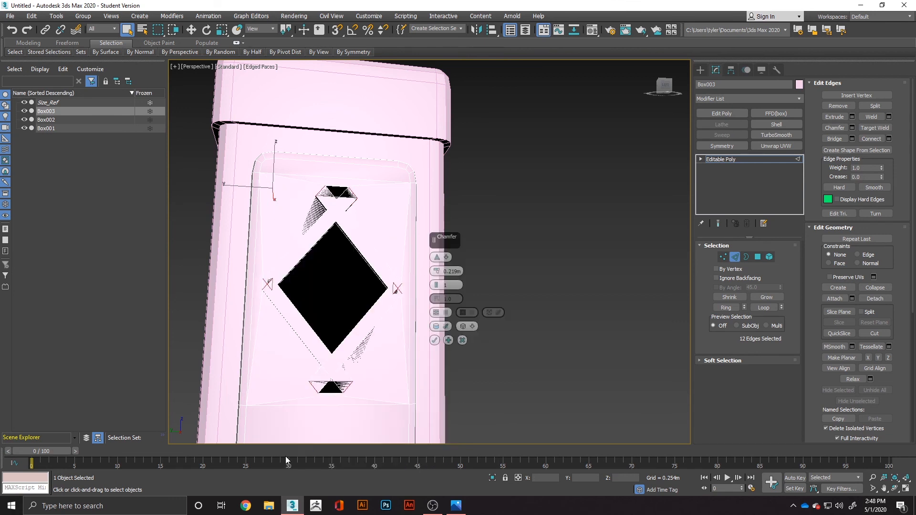
right_click(436, 273)
left_click_drag(436, 273, 437, 266)
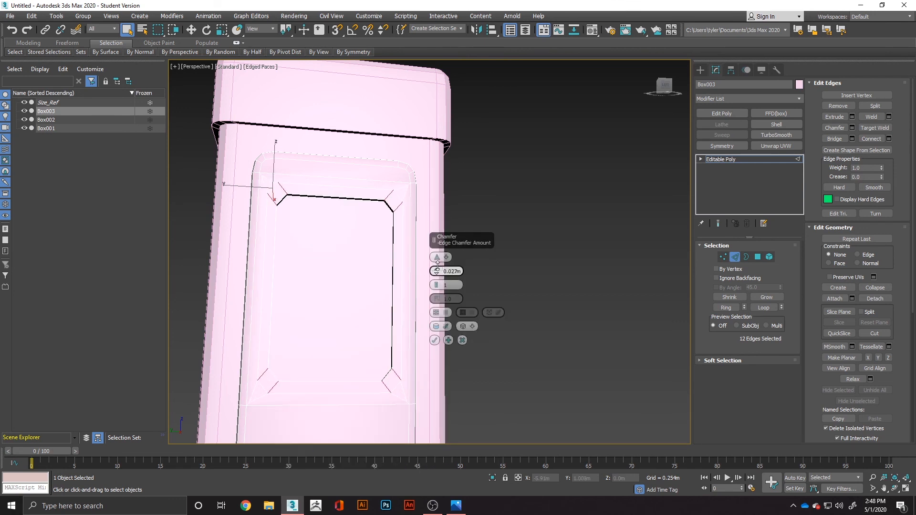
left_click(436, 284)
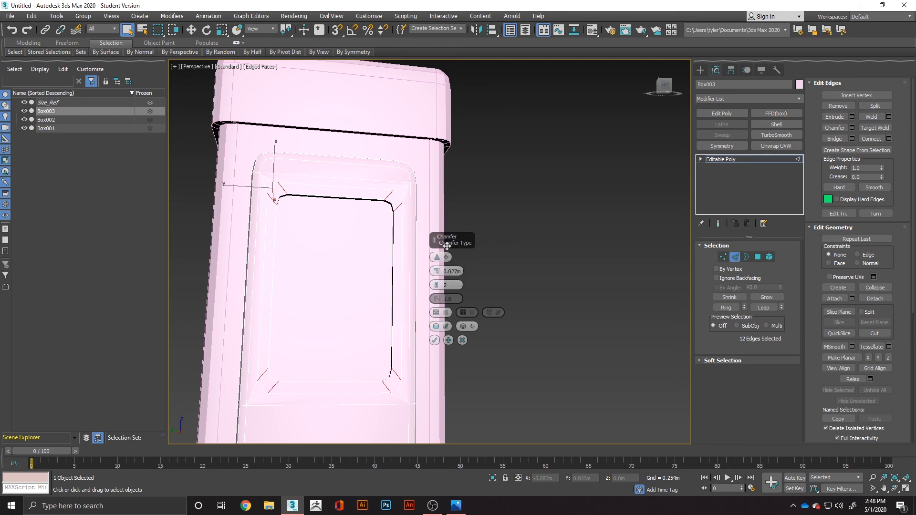
middle_click_drag(482, 235, 484, 256, "alt")
left_click(462, 340)
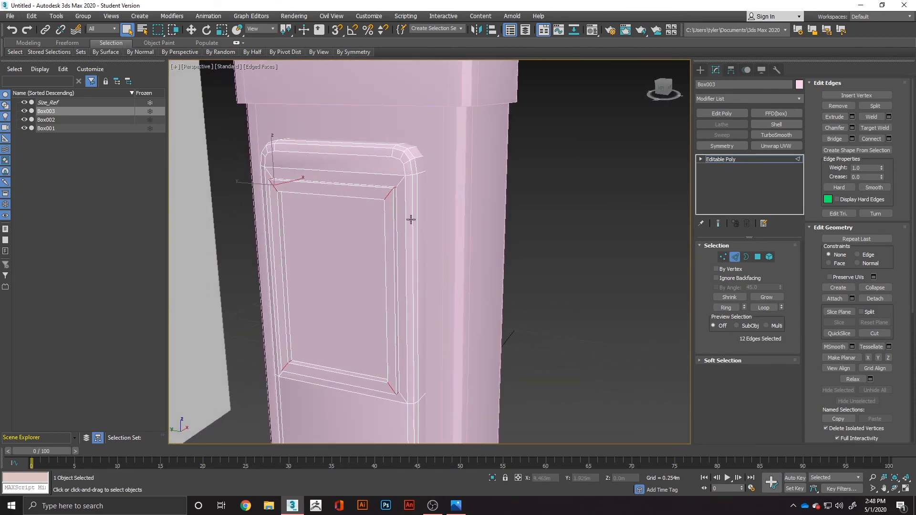
Step: Select the window frame's diagonal corner edges at all four corners, extending the selection across the frame's raised profile
scroll(398, 191, "up", 4)
double_click(396, 170)
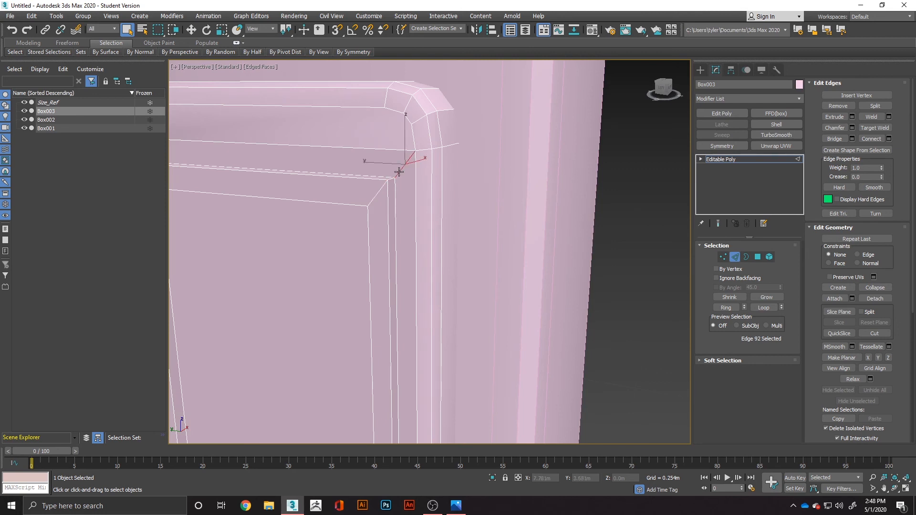
scroll(310, 208, "down", 5)
middle_click_drag(284, 214, 272, 215, "alt")
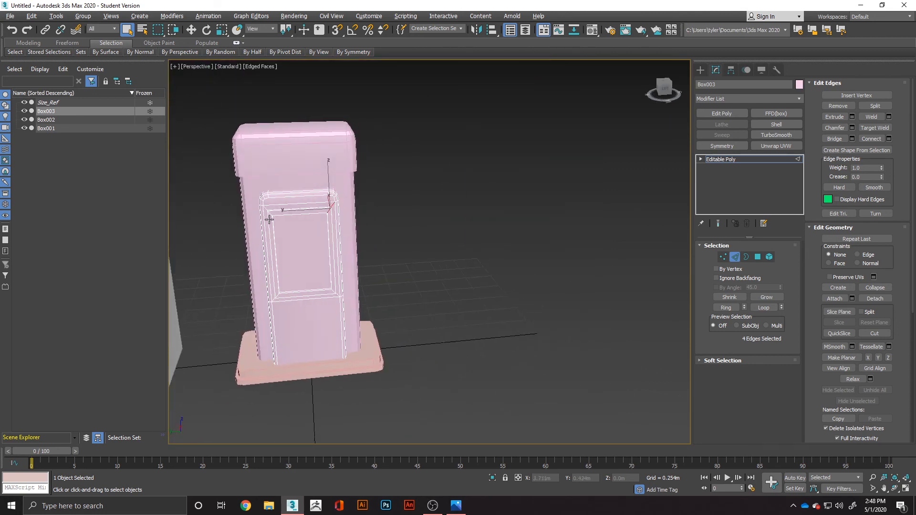
scroll(272, 214, "up", 3)
double_click(272, 205, "ctrl")
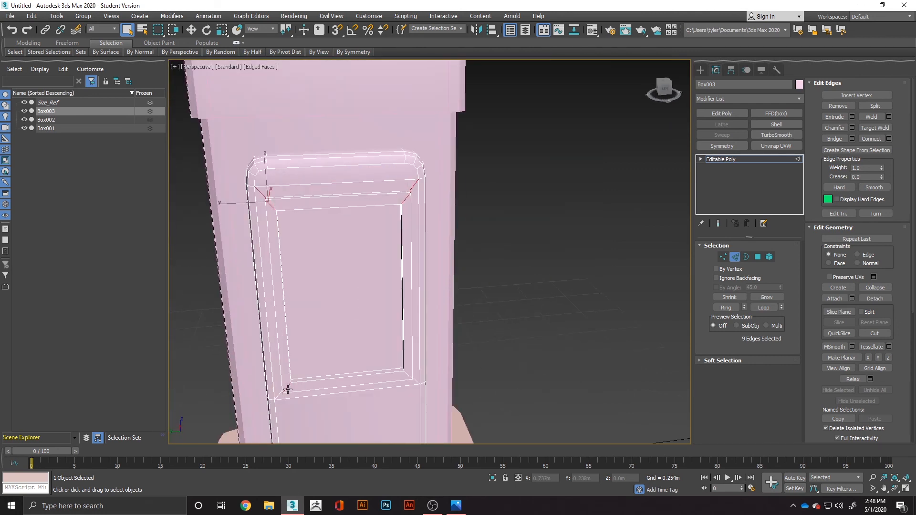
Step: Chamfer the selected window frame corner edges by 0.027 m with 3 segments
right_click(407, 372)
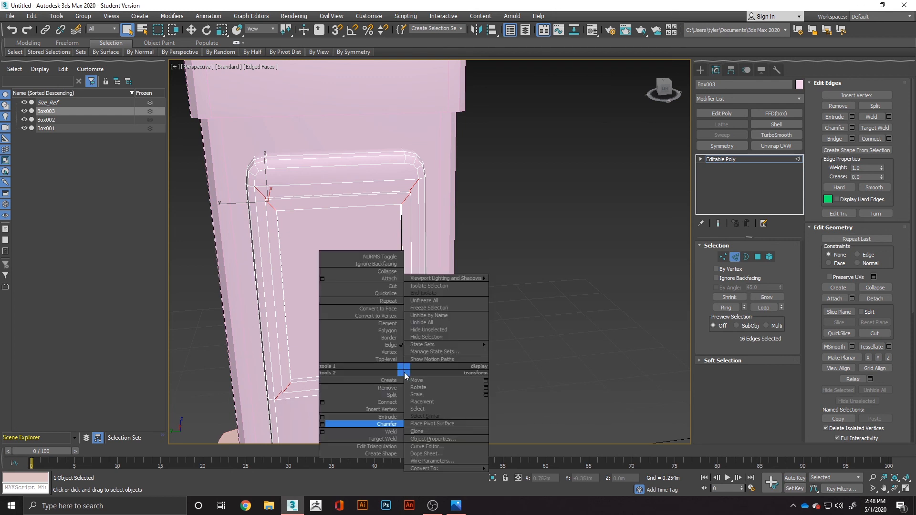
left_click(324, 428)
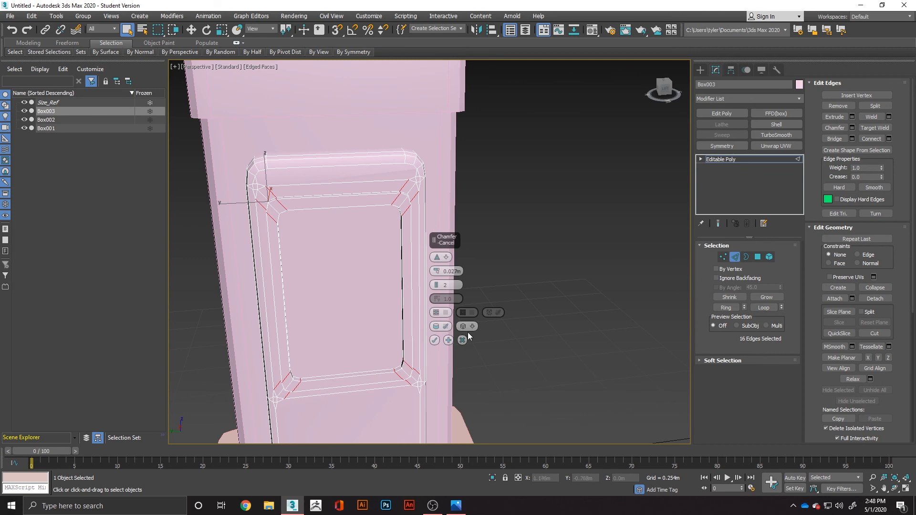
middle_click_drag(433, 231, 362, 213, "alt")
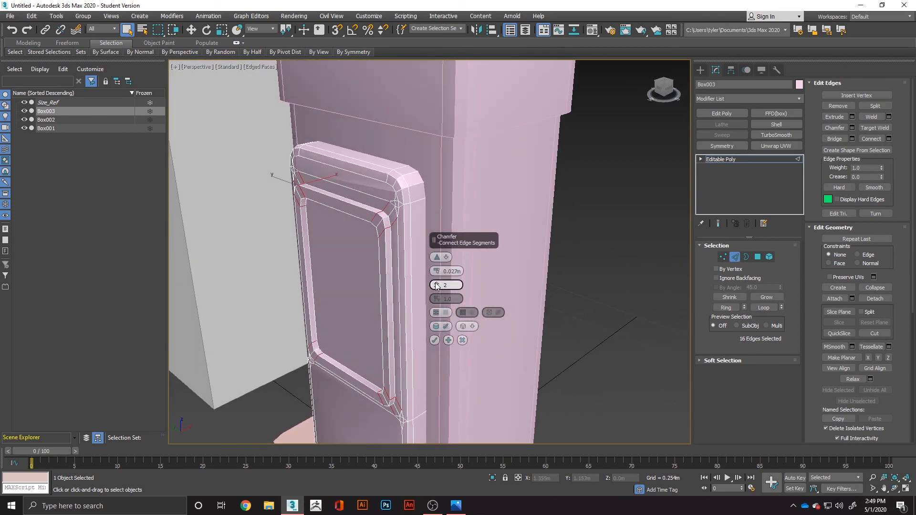
left_click(436, 283)
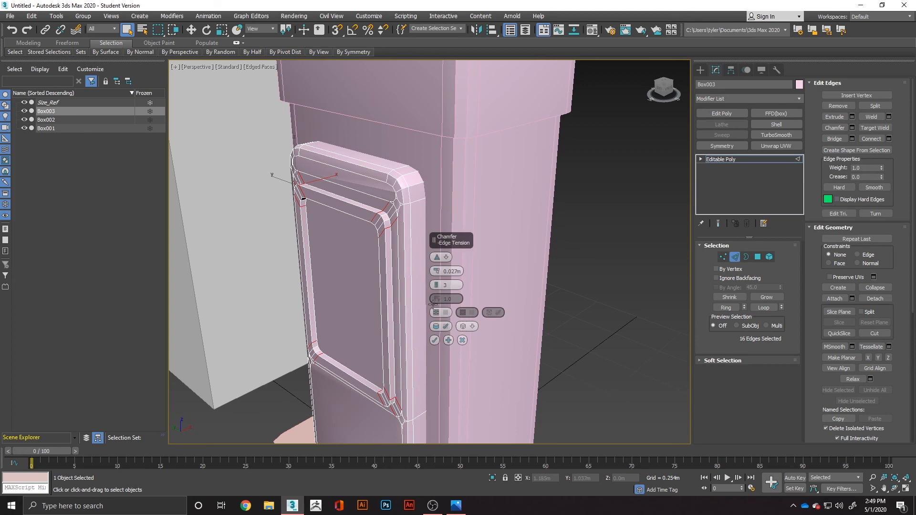
left_click(434, 340)
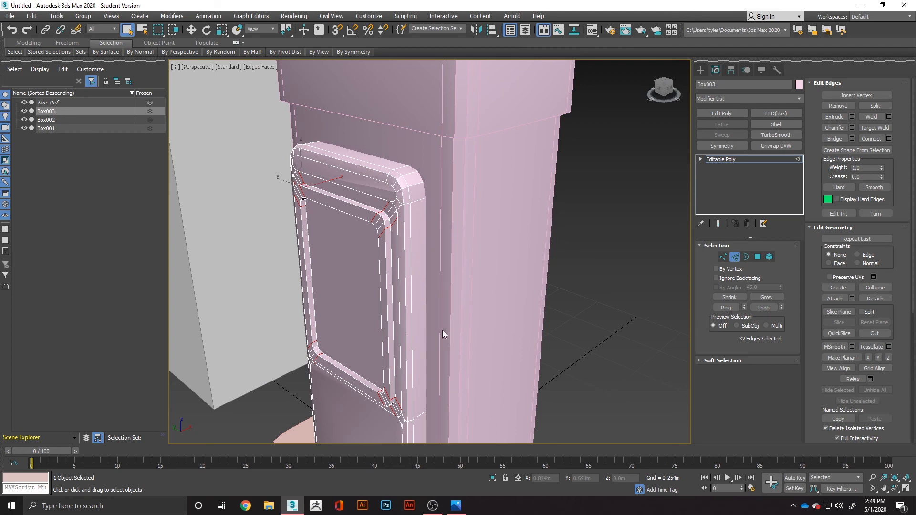
Step: Chamfer the window frame's inner and outer front edge loops slightly with 1 segment
middle_click_drag(442, 330, 594, 321, "alt")
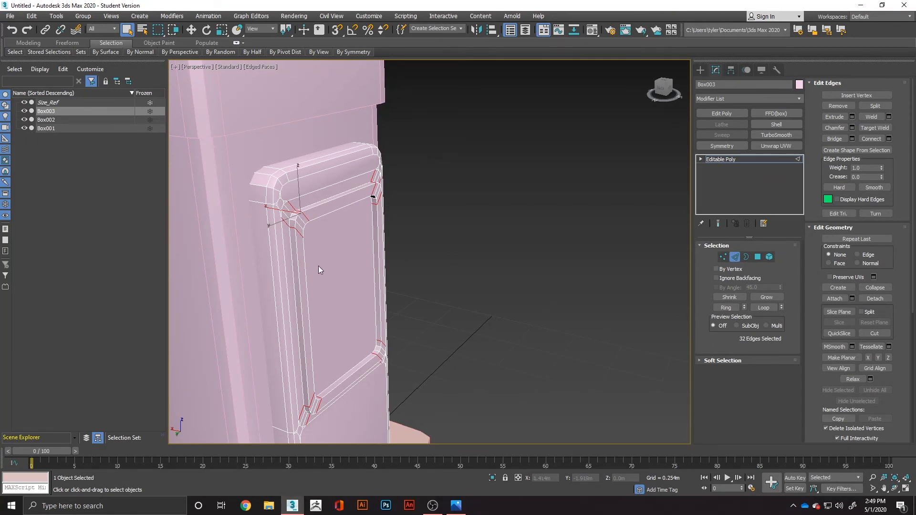
double_click(299, 275)
double_click(305, 279, "ctrl")
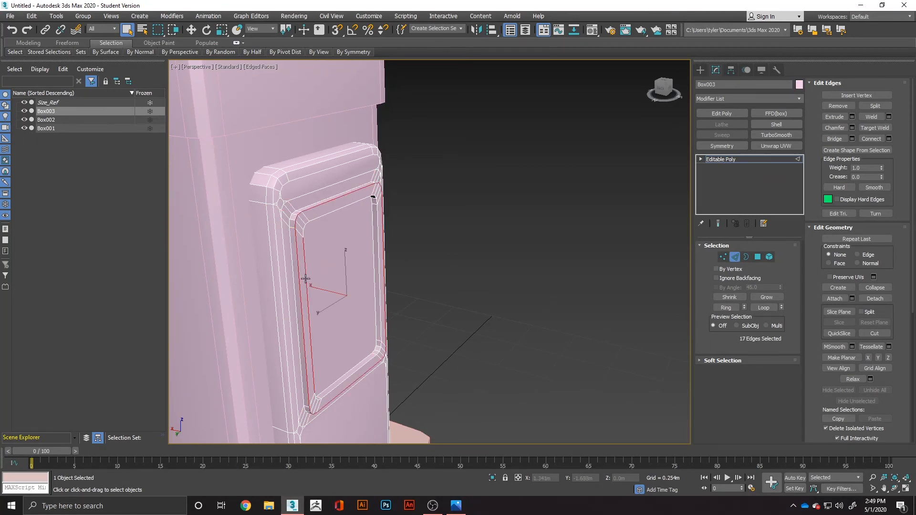
right_click(305, 282)
left_click(223, 334)
right_click(436, 271)
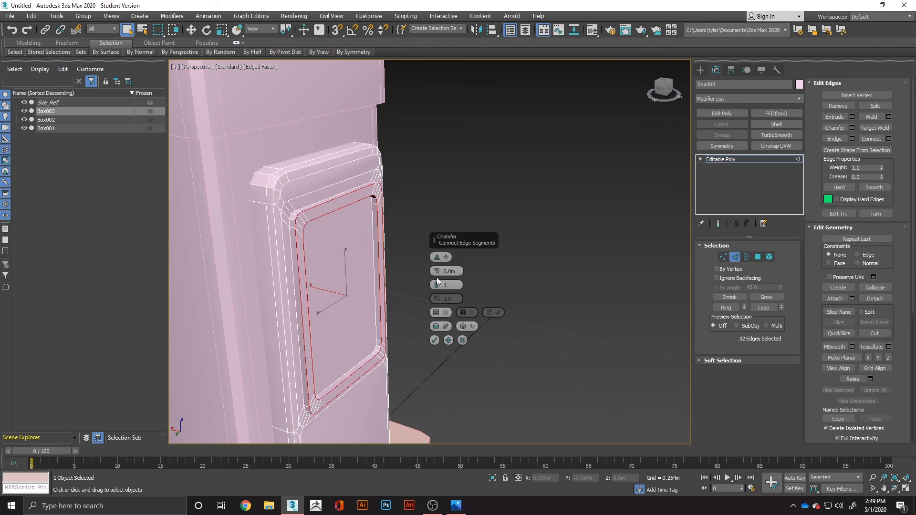
left_click_drag(437, 271, 437, 269)
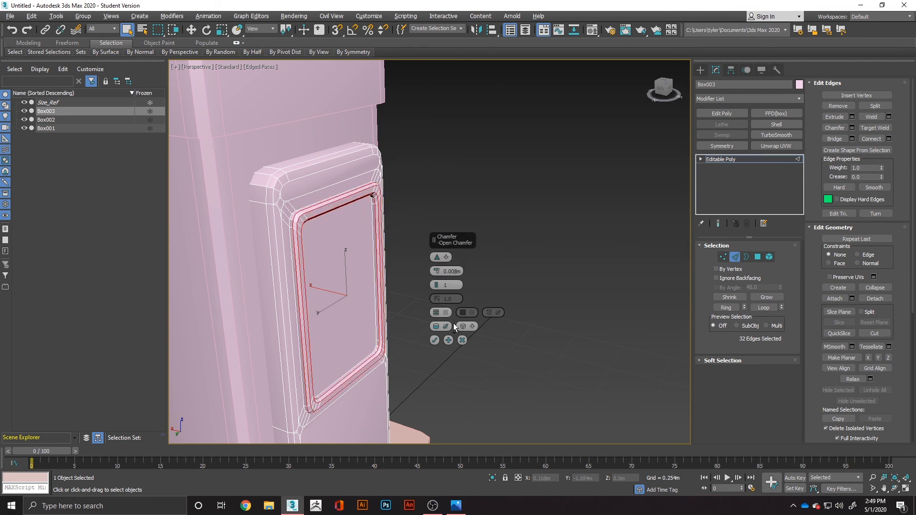
middle_click_drag(453, 323, 256, 300, "alt")
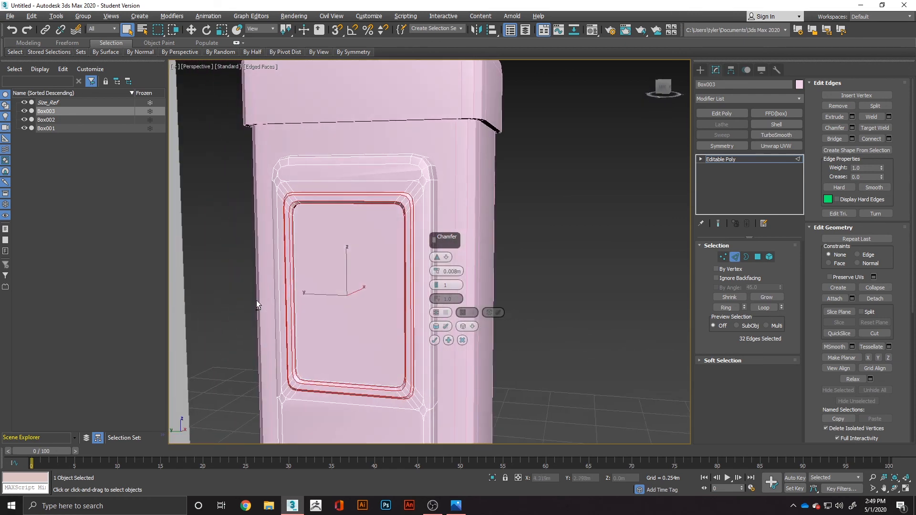
right_click(436, 272)
left_click_drag(436, 271, 436, 268)
left_click(434, 340)
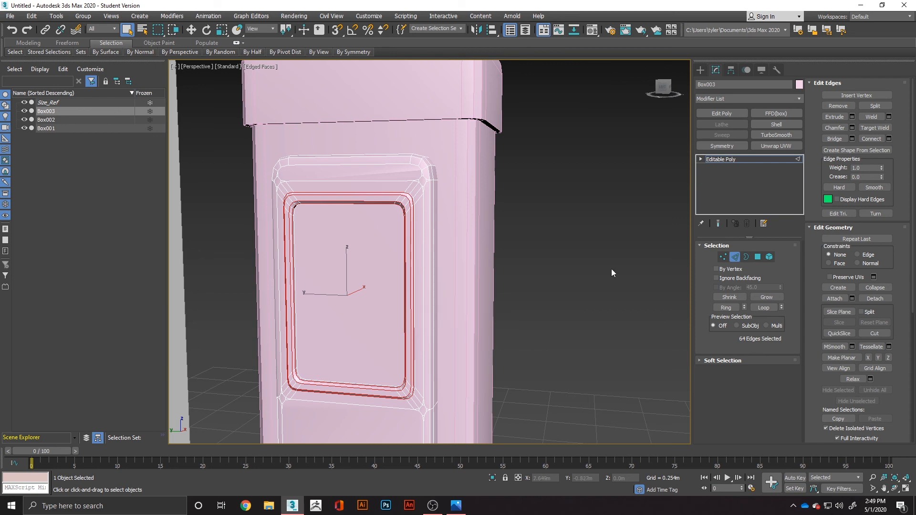
Step: Extrude the window polygon inside the frame inward by -0.274 m to recess it into the cabinet
left_click(757, 257)
left_click(356, 318)
middle_click_drag(356, 318, 383, 344, "alt")
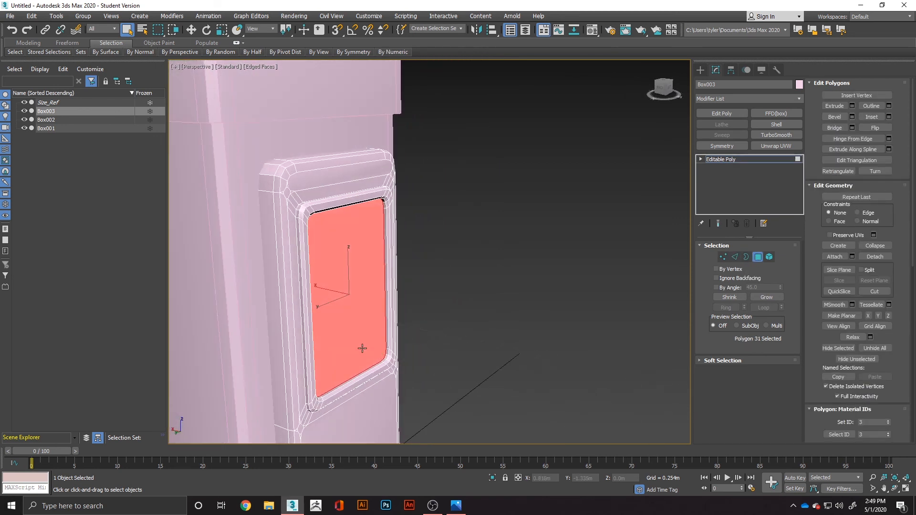
right_click(362, 349)
left_click(281, 375)
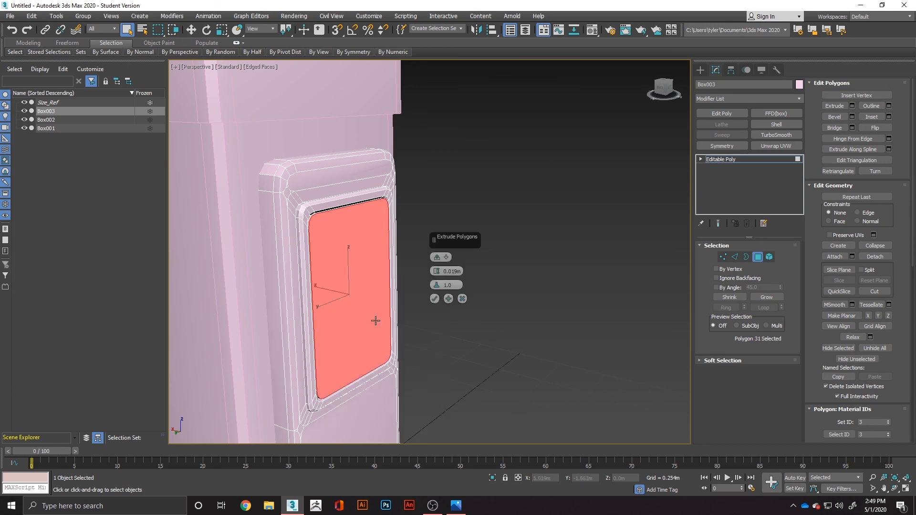
left_click_drag(437, 271, 441, 291)
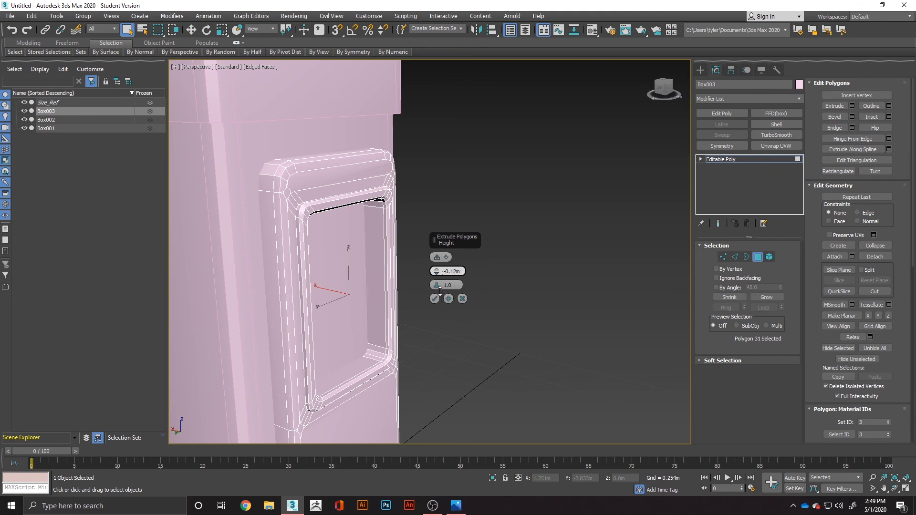
left_click_drag(439, 290, 442, 310)
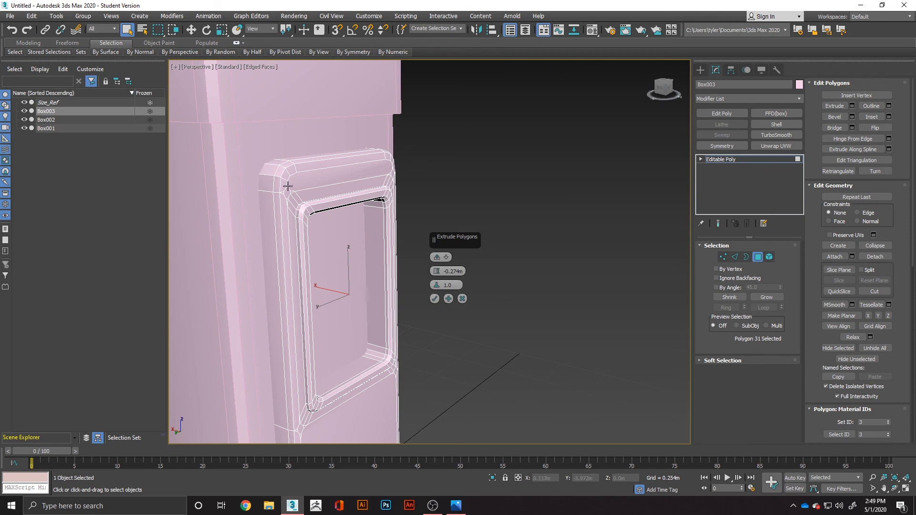
left_click(435, 298)
Step: Connect the vertical edges of the main cabinet body Box002 with 2 horizontal segments
scroll(472, 282, "down", 5)
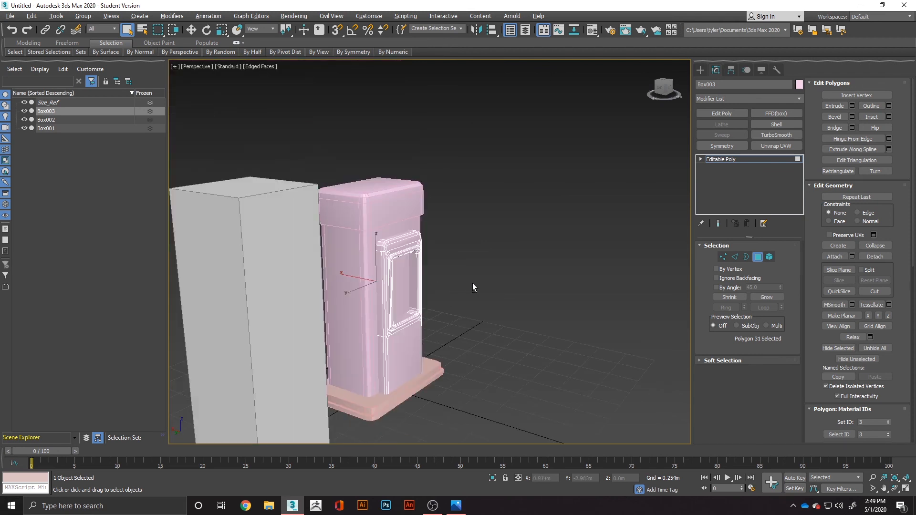
middle_click_drag(472, 282, 451, 285, "alt")
scroll(560, 265, "up", 2)
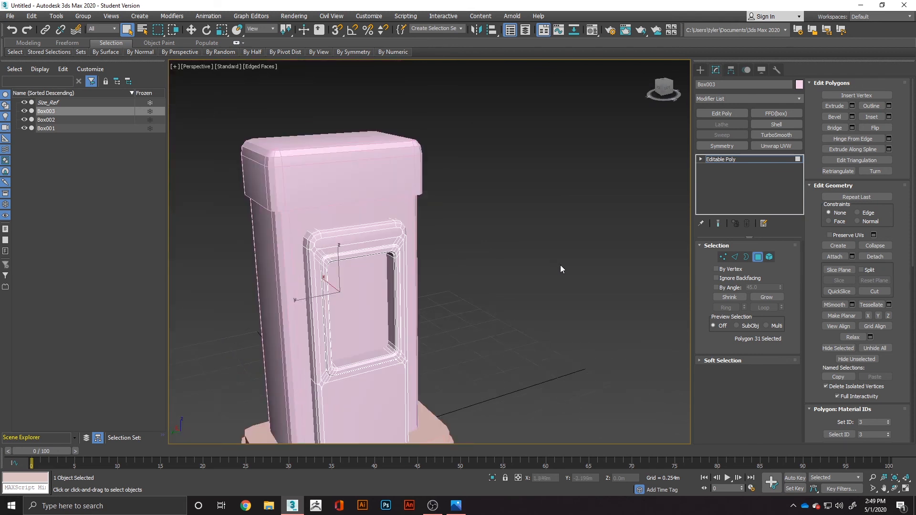
left_click(437, 212)
left_click(57, 120)
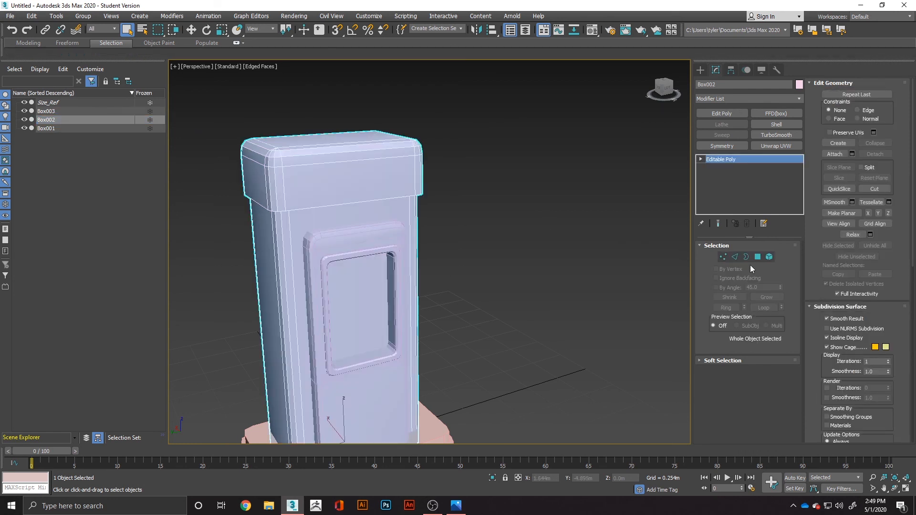
left_click(734, 257)
middle_click_drag(408, 251, 389, 244, "alt")
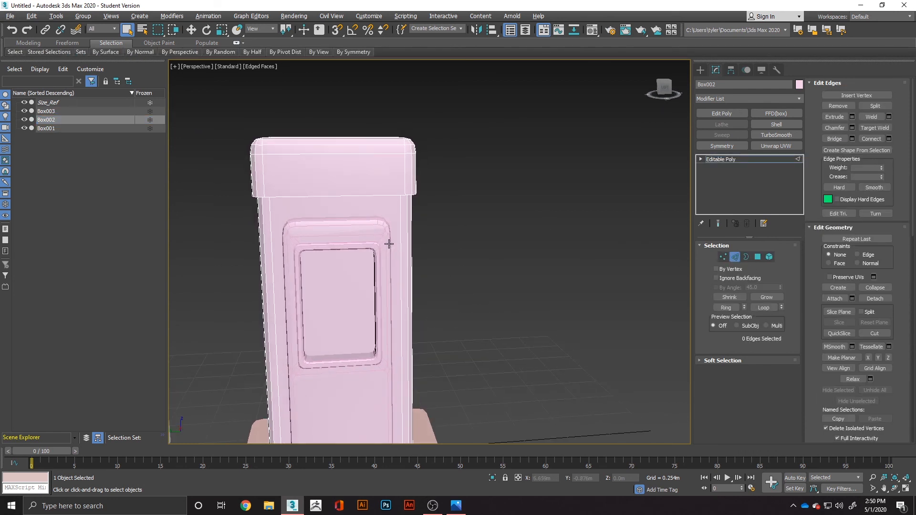
left_click_drag(462, 302, 462, 301)
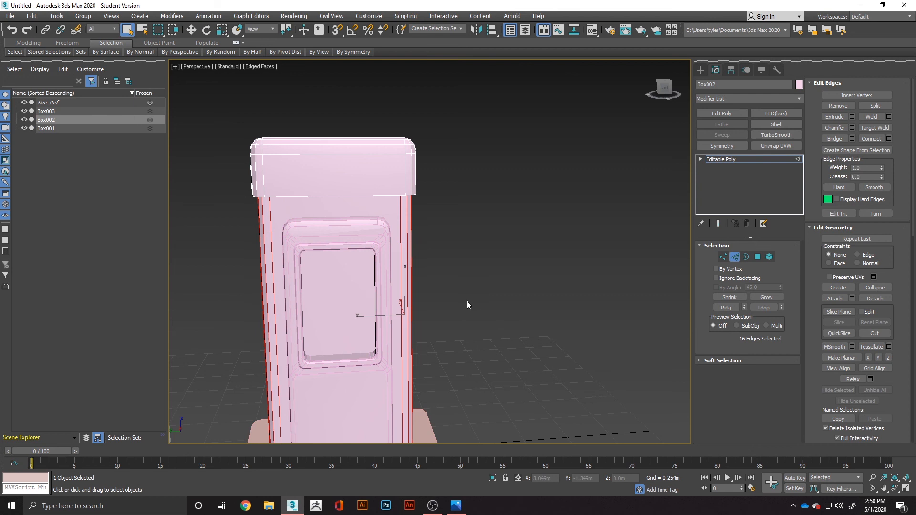
right_click(395, 293)
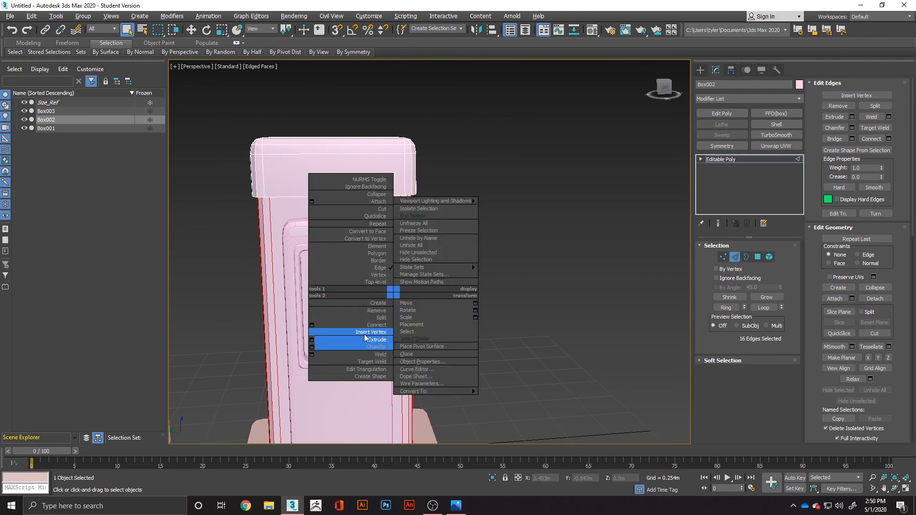
left_click(311, 325)
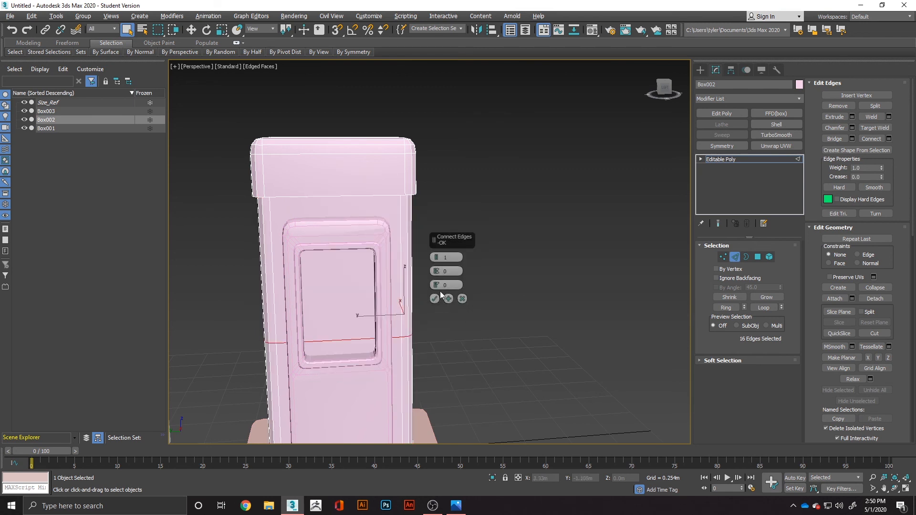
left_click_drag(436, 255, 436, 249)
left_click(434, 299)
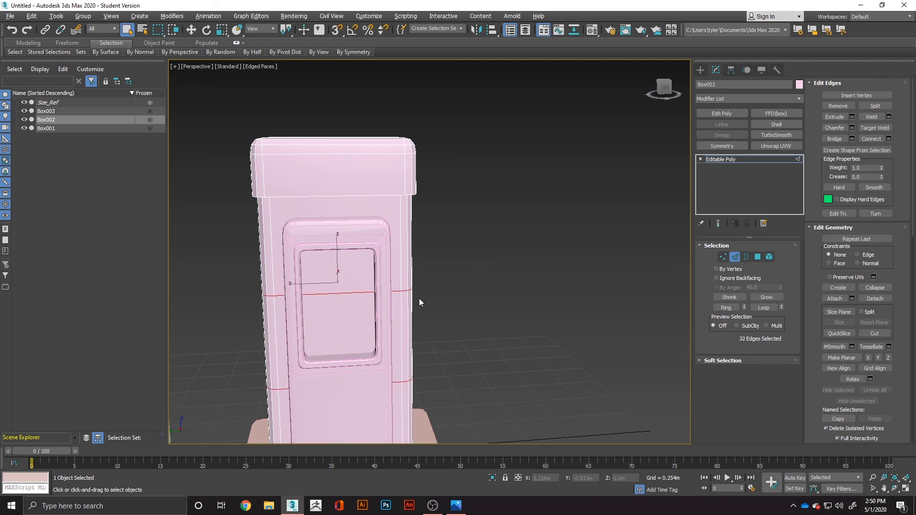
Step: Move Box002's two new horizontal edge loops vertically to line up with the window opening's upper and lower edges
key("w")
left_click_drag(339, 246, 339, 204)
double_click(346, 341)
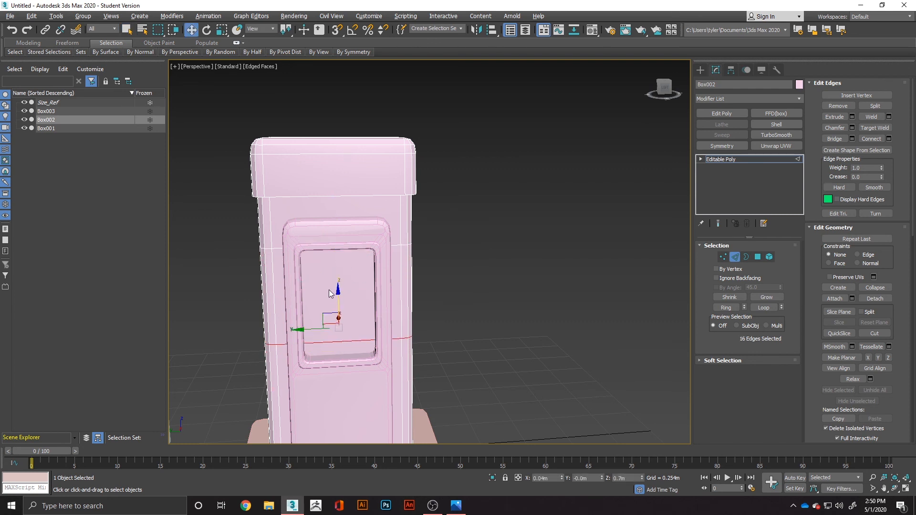
left_click_drag(337, 292, 341, 308)
middle_click_drag(340, 323, 368, 328, "alt")
Step: Inset Box002's front polygon behind the window opening and scale the inner polygon up vertically
left_click(752, 259)
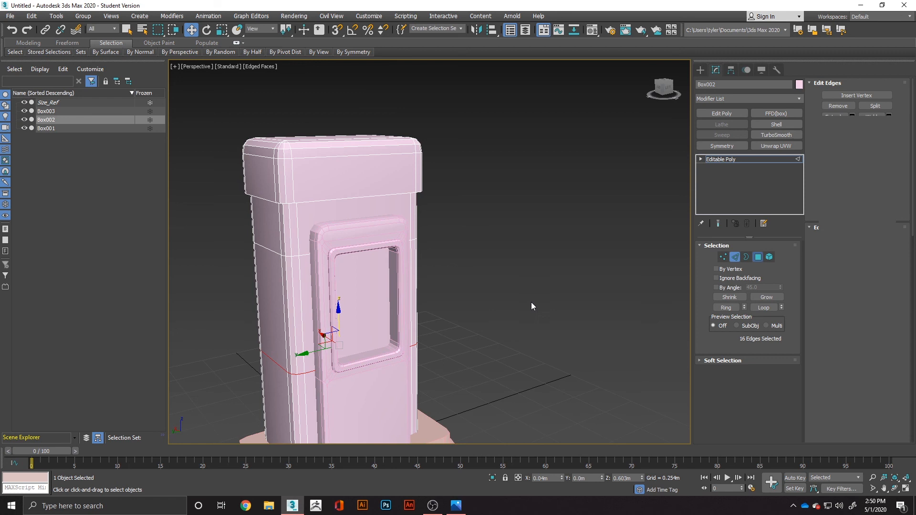
left_click(362, 310)
right_click(362, 310)
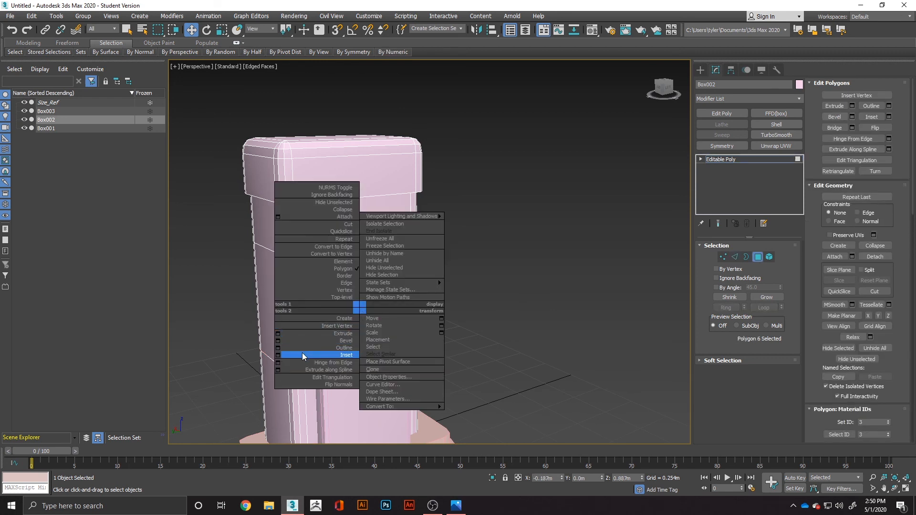
left_click(282, 355)
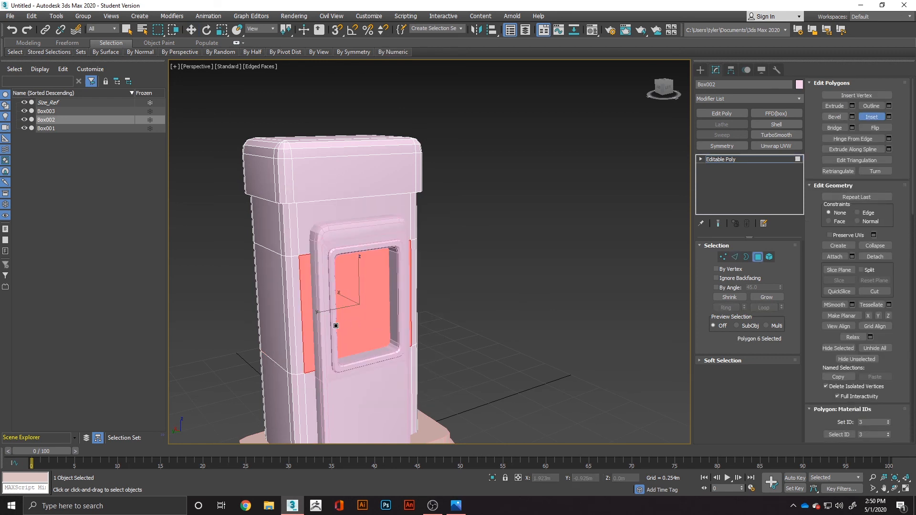
left_click_drag(353, 323, 345, 330)
middle_click_drag(345, 329, 372, 321, "alt")
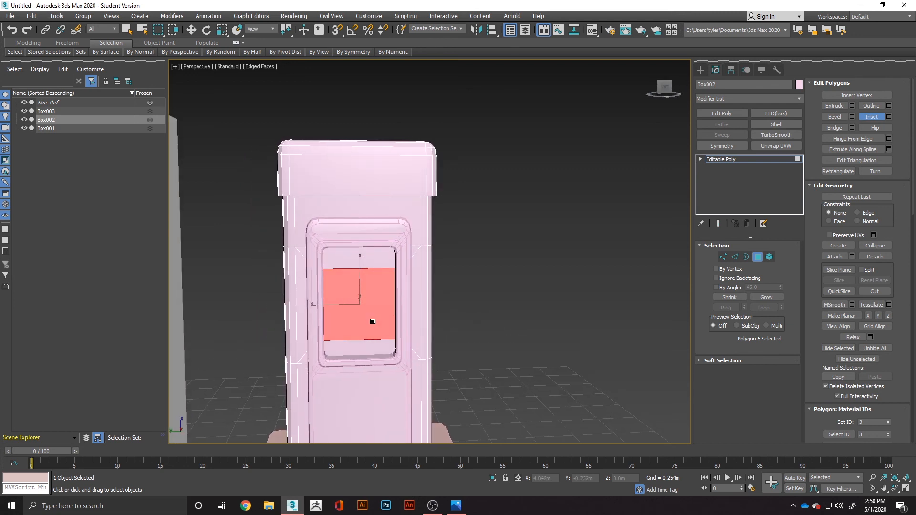
key("r")
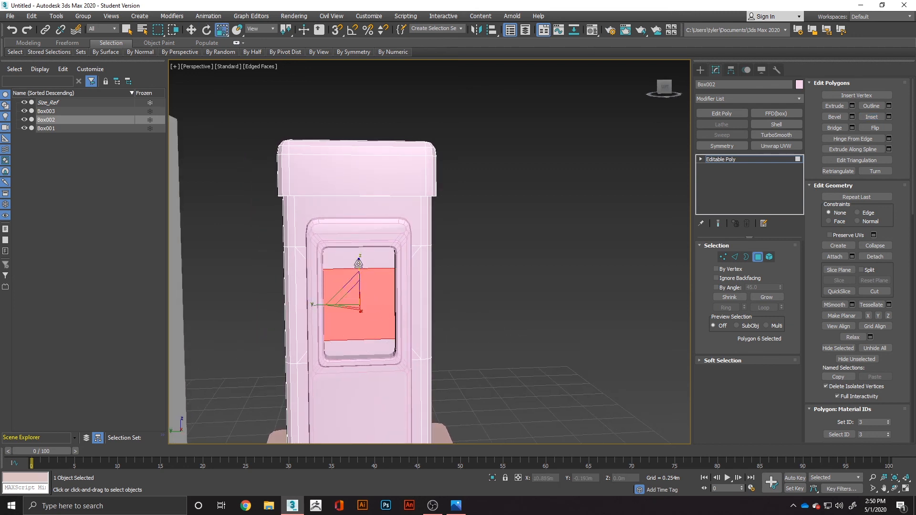
mouse_move(359, 261)
left_mouse_down()
mouse_move(362, 242)
mouse_move(363, 258)
left_mouse_up()
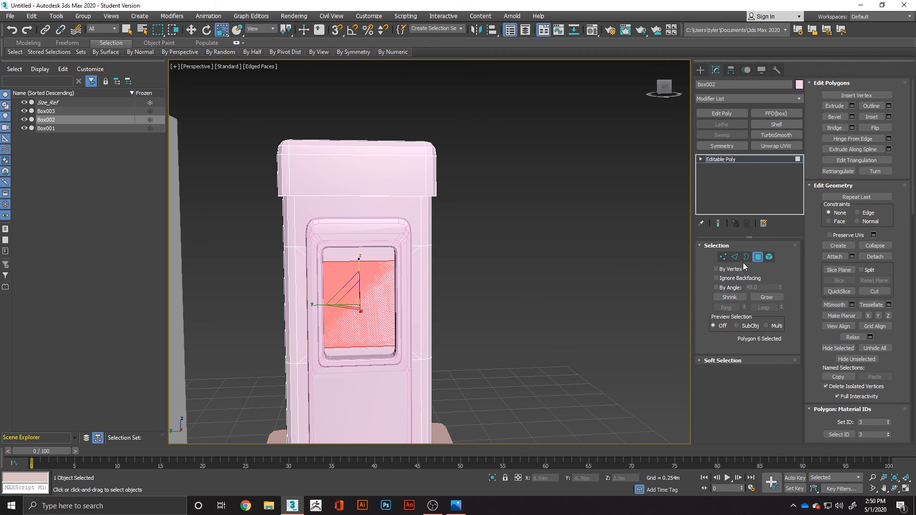
Step: Select Box002's two horizontal edge loops around the window and scale them farther apart vertically, beyond the window opening's upper and lower edges
left_click(735, 256)
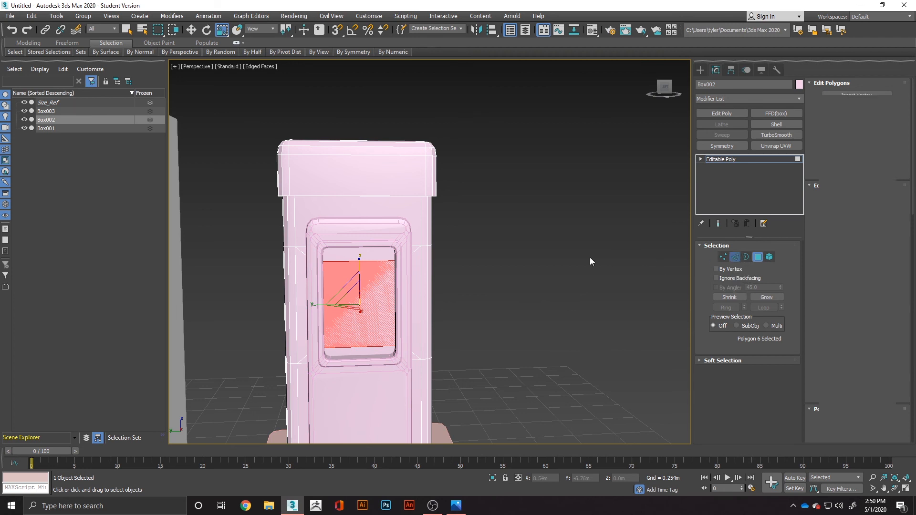
left_click(418, 246)
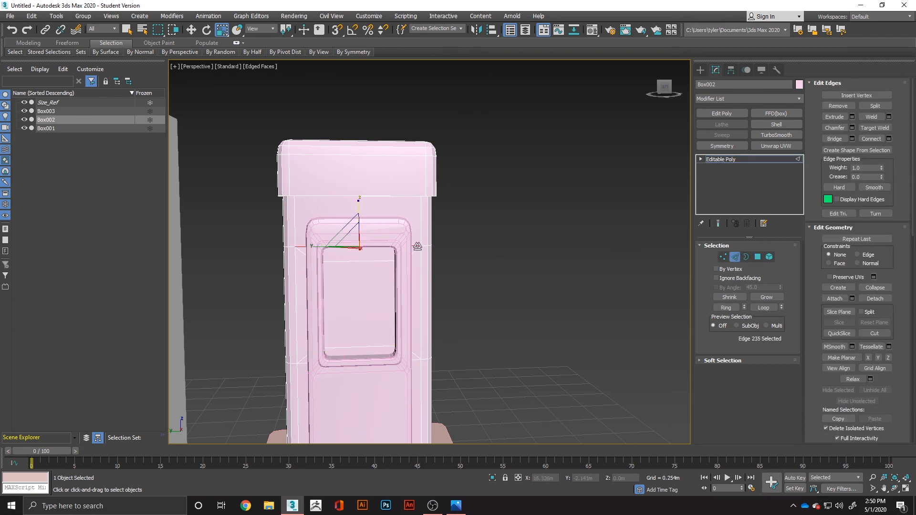
left_click(415, 361)
double_click(426, 360)
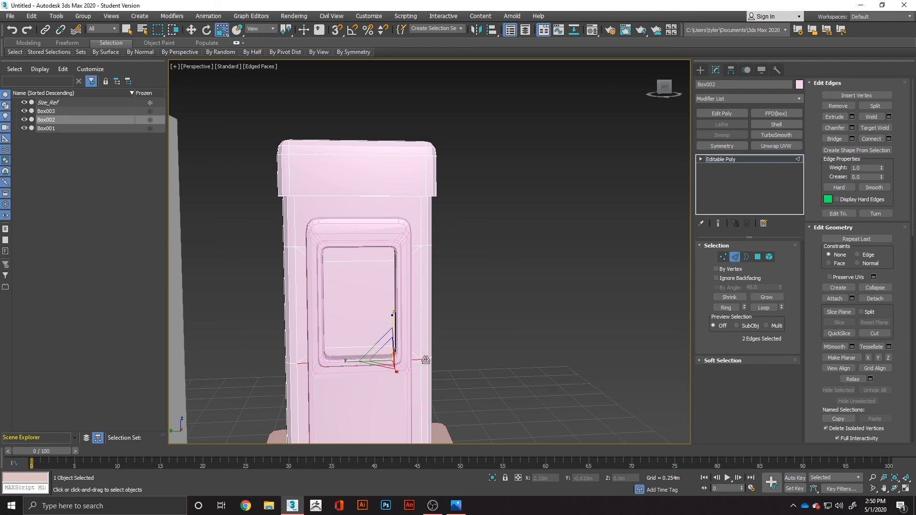
double_click(426, 245, "ctrl")
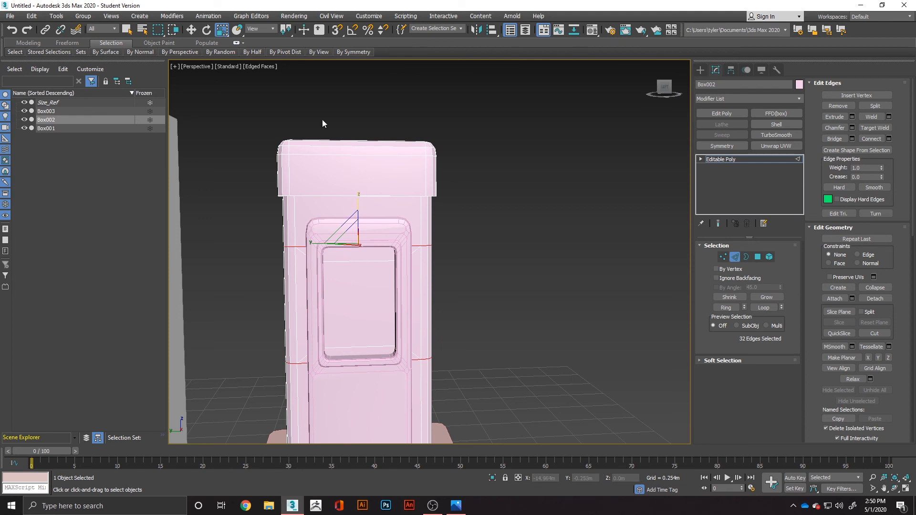
left_click_drag(286, 30, 287, 47)
left_click_drag(359, 250, 361, 234)
Step: Scale Box002's inset front polygon up vertically to fill the window opening, adjust its position, and delete it
left_click(757, 258)
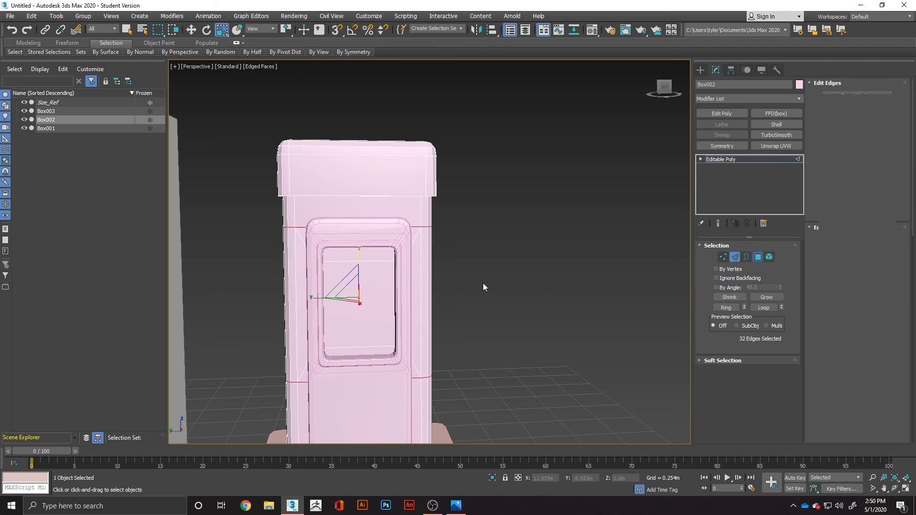
left_click_drag(359, 261, 360, 260)
key("w")
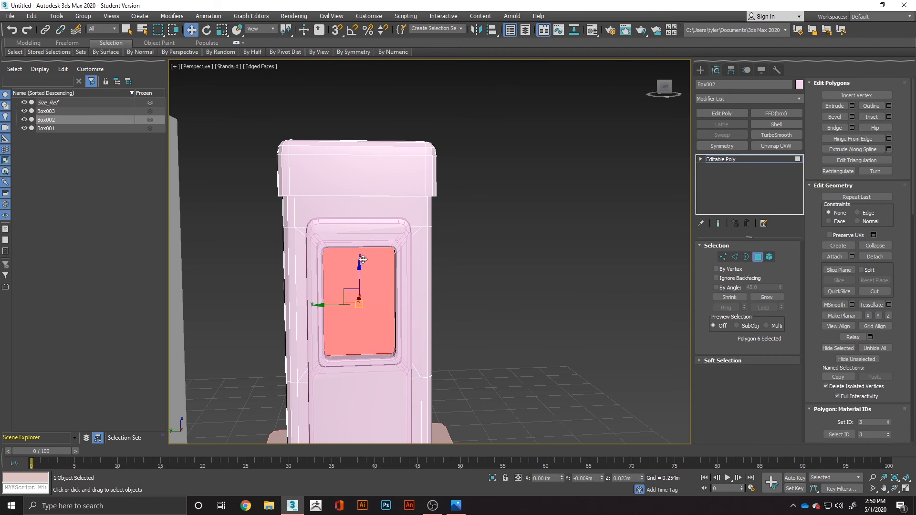
key("e")
key("r")
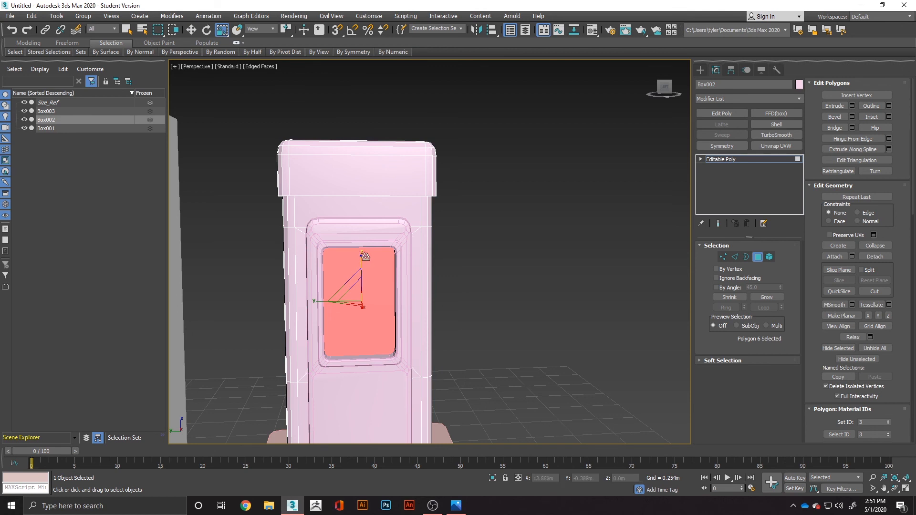
key("ctrl+d")
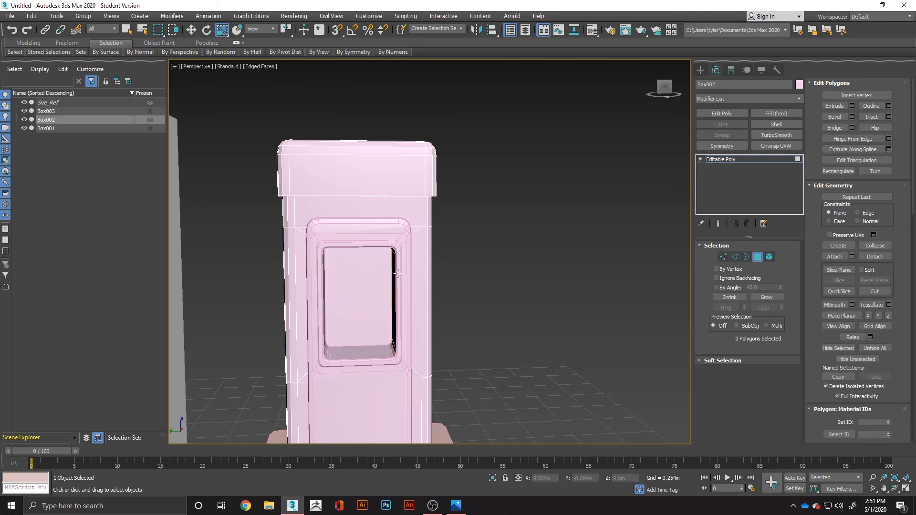
Step: Hide the window frame Box003 temporarily to inspect the opening cut into the cabinet, and show it again
middle_click_drag(387, 344, 291, 286, "alt")
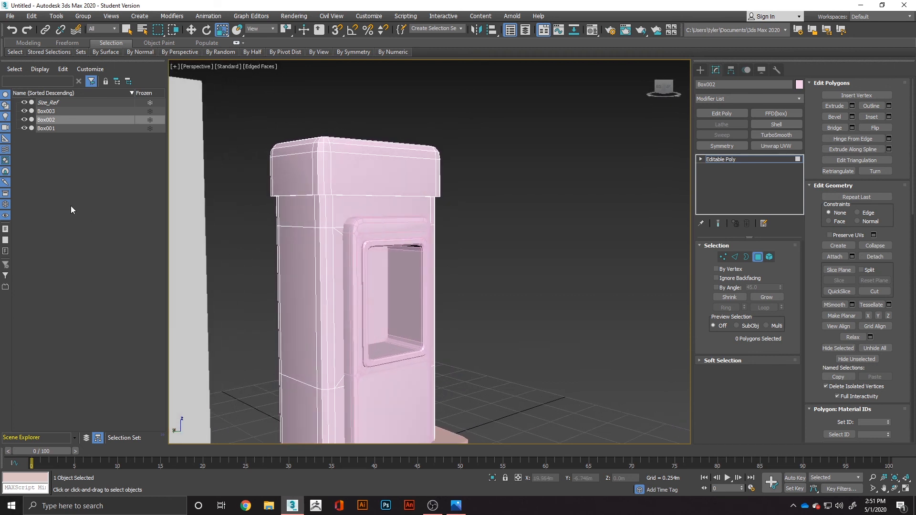
left_click(20, 107)
left_click(24, 111)
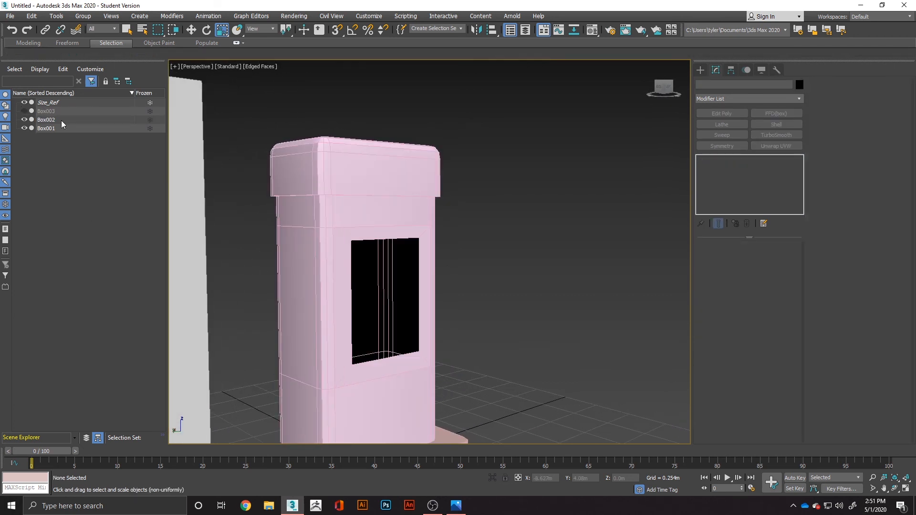
mouse_move(343, 236)
middle_mouse_down("alt")
mouse_move(333, 249)
mouse_move(358, 248)
middle_mouse_up("alt")
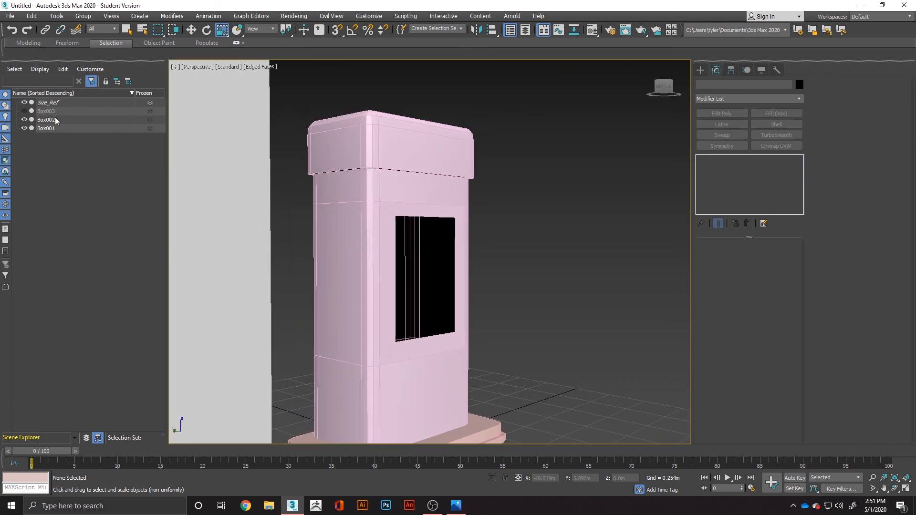
left_click(24, 112)
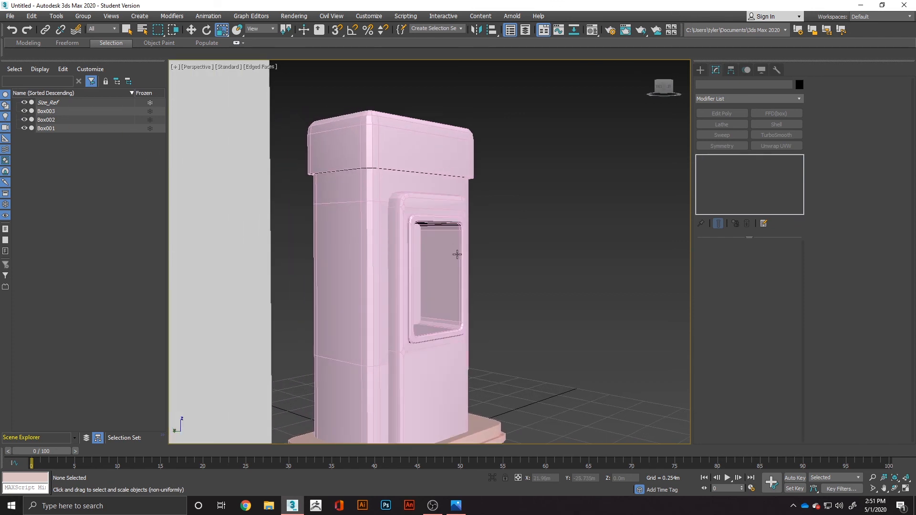
Step: Chamfer the border edges of the window recess's back polygon on Box003 by 0.008 m with 1 segment
scroll(459, 267, "up", 6)
left_click(324, 315)
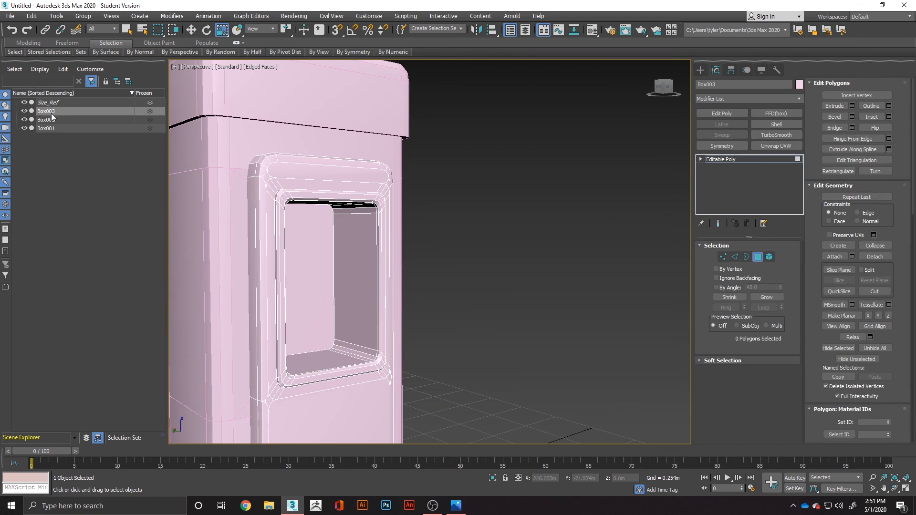
left_click(758, 257)
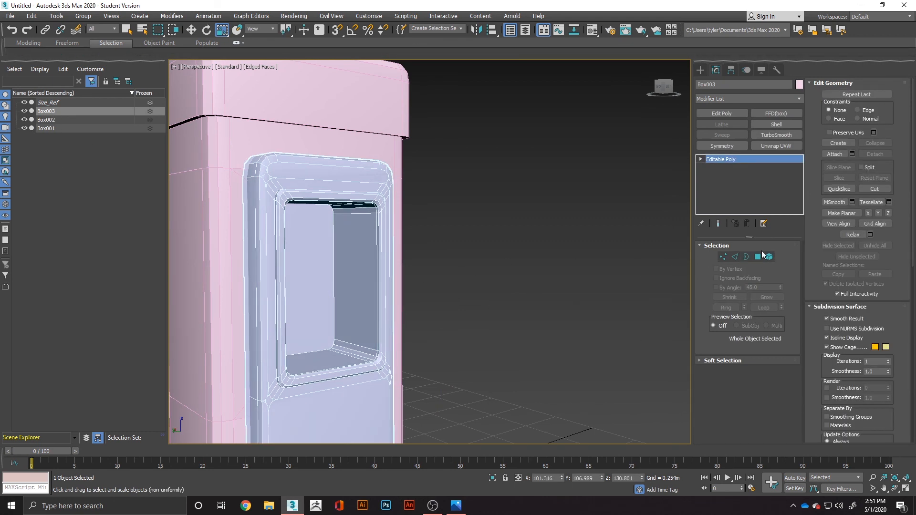
left_click(757, 257)
left_click(312, 294)
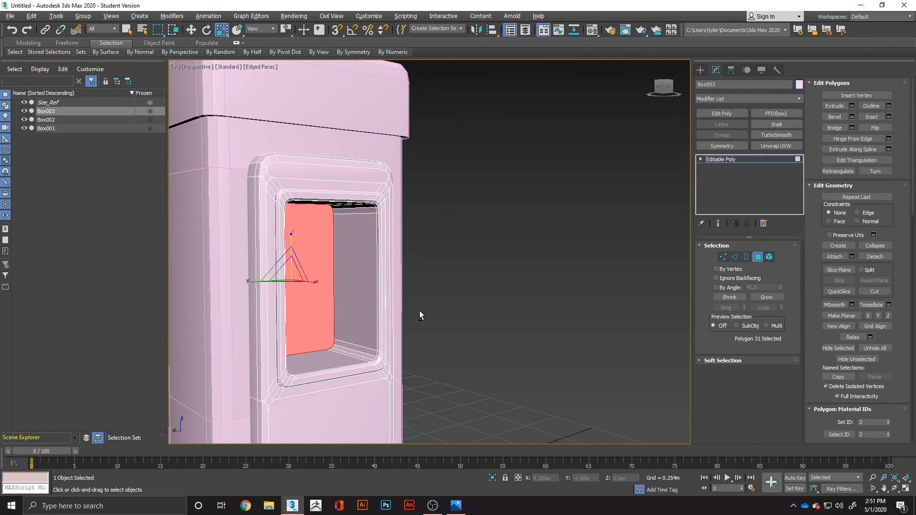
key("alt+Tab")
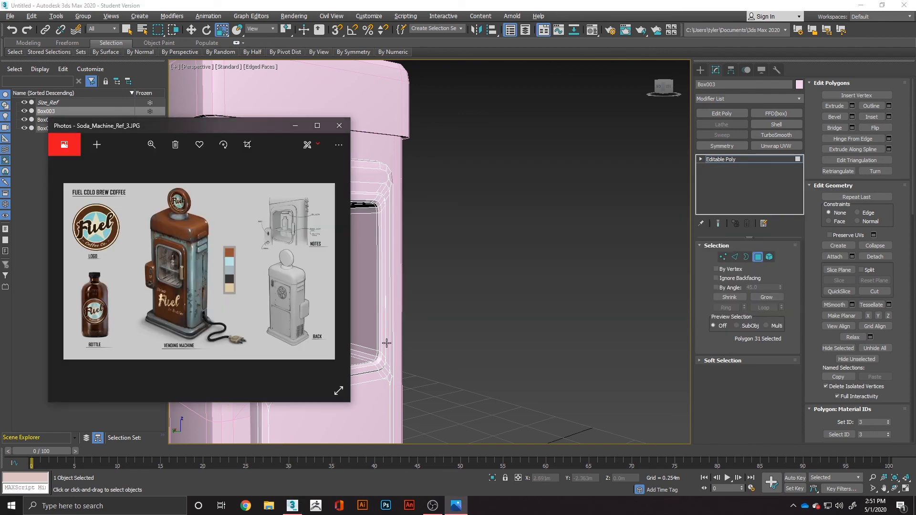
key("alt+Tab")
mouse_move(375, 322)
middle_mouse_down("alt")
mouse_move(321, 327)
mouse_move(317, 317)
mouse_move(363, 317)
middle_mouse_up("alt")
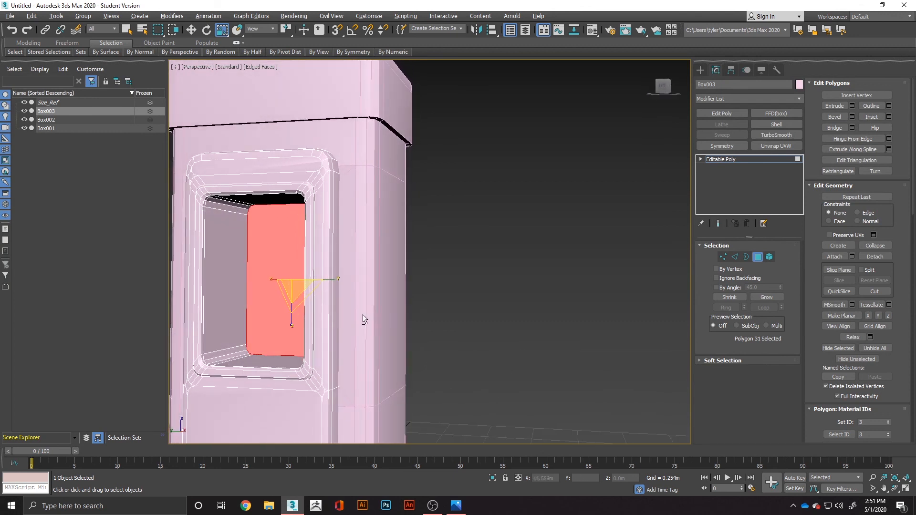
left_click(736, 257)
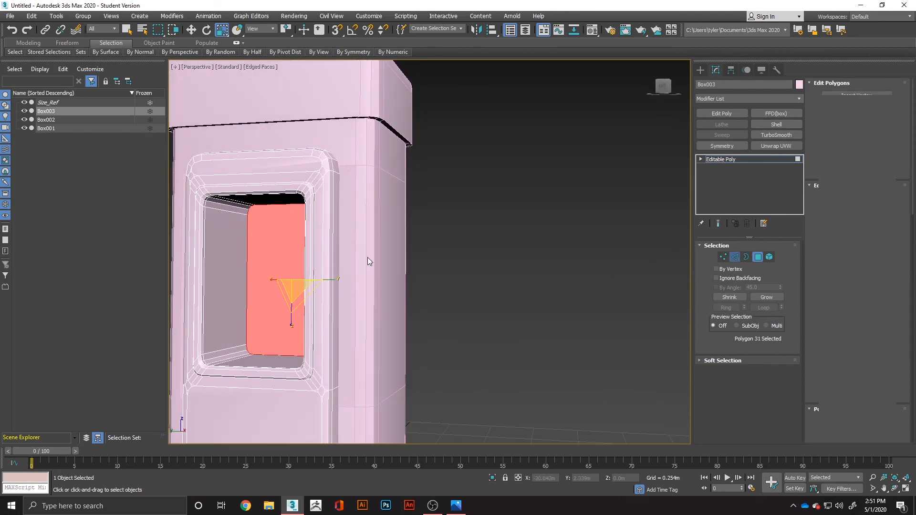
right_click(267, 260)
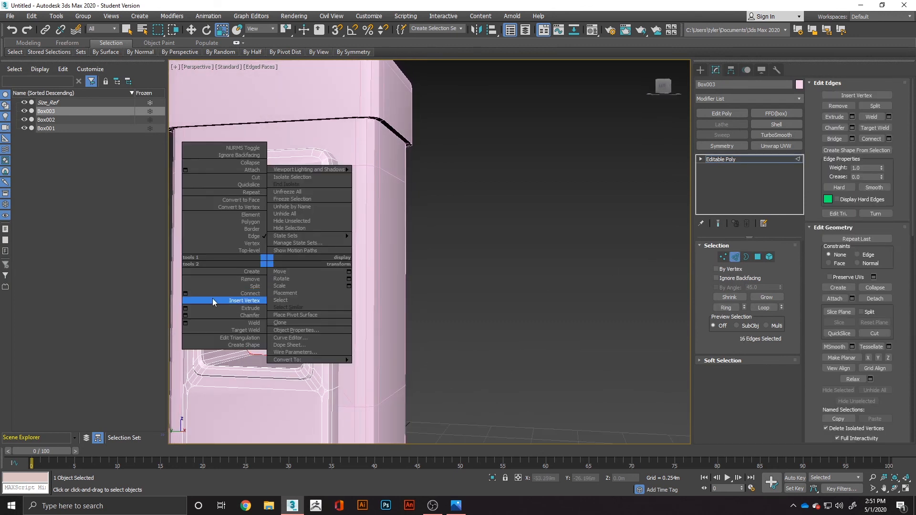
left_click(185, 315)
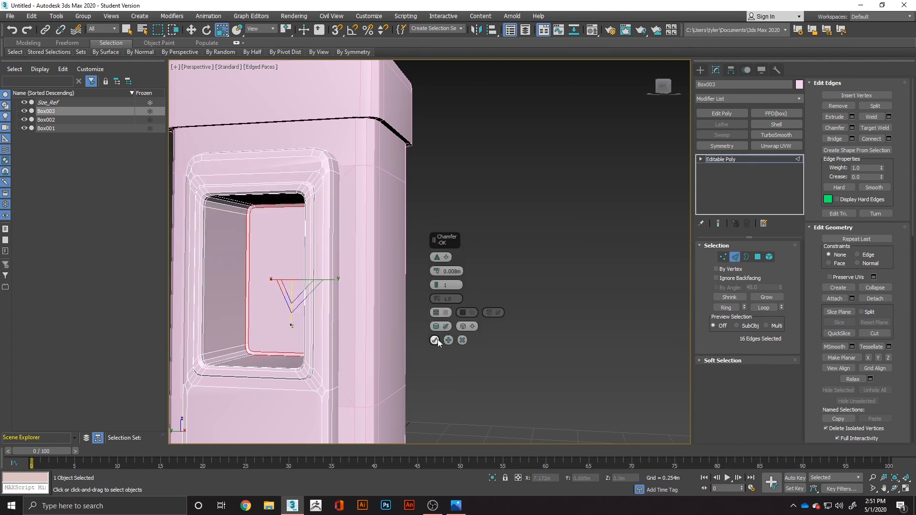
left_click(435, 340)
Step: Examine the shelf inside the vending machine window in the full-screen reference image Soda_Machine_Ref_3.JPG
key("alt+Tab")
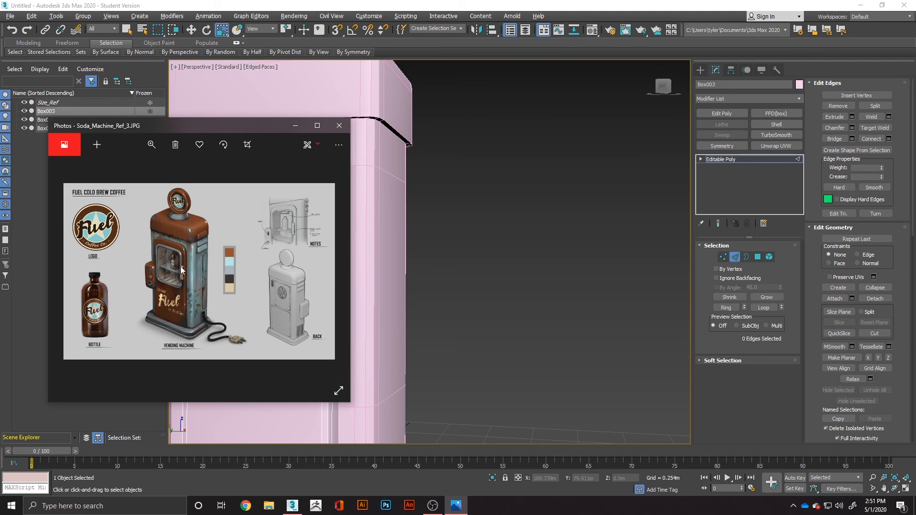
left_click(340, 390)
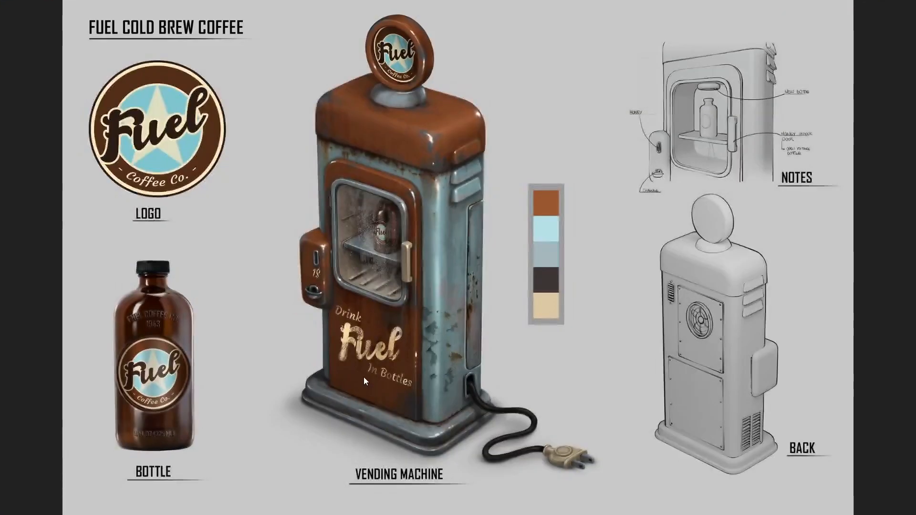
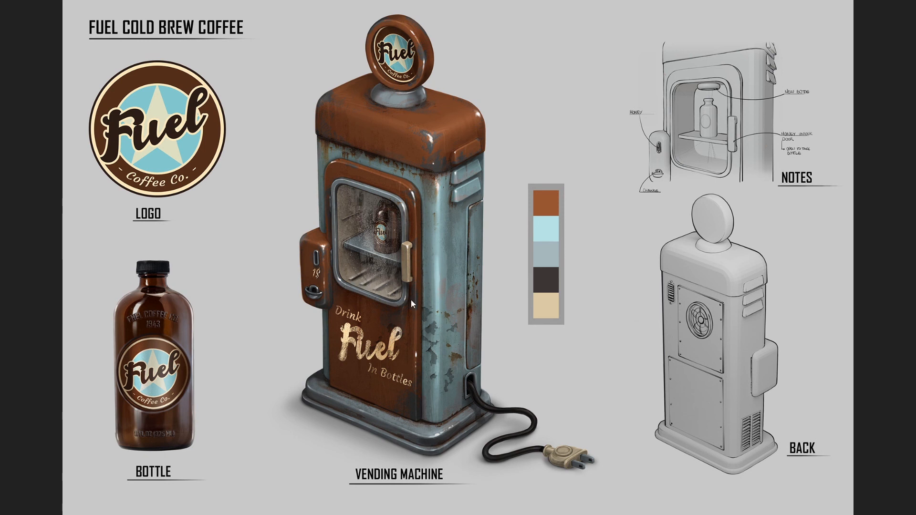
key("alt+Tab")
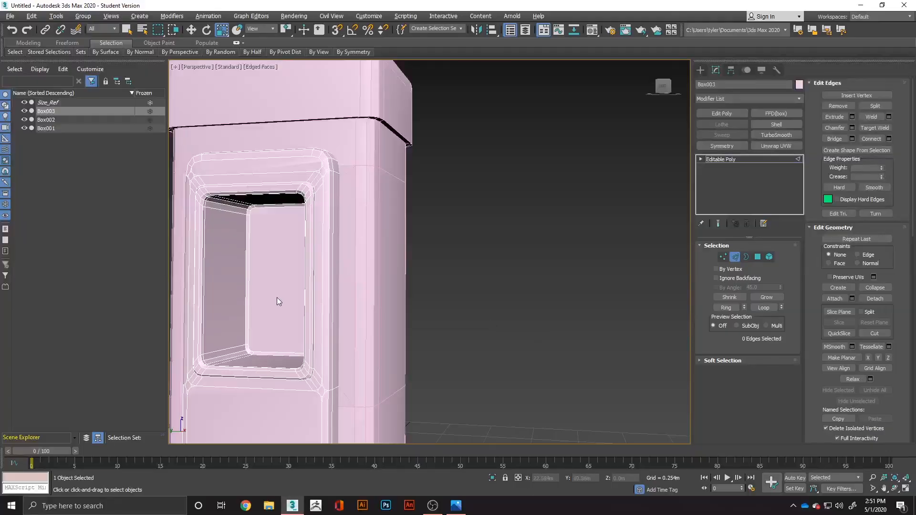
Step: Create a flat box on the ground beside the machine, about 0.972 m long, 0.511 m wide and 0.083 m high
middle_click_drag(464, 316, 509, 331, "alt")
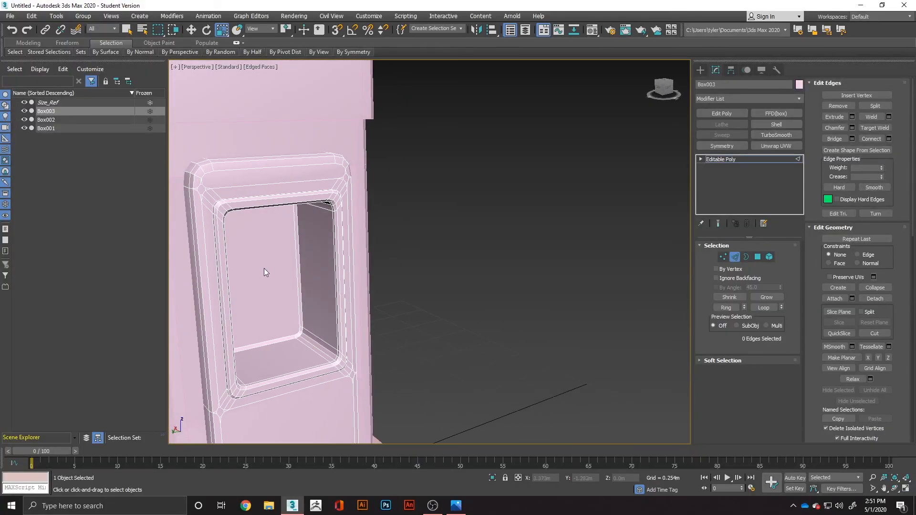
right_click(454, 293)
left_click(470, 276)
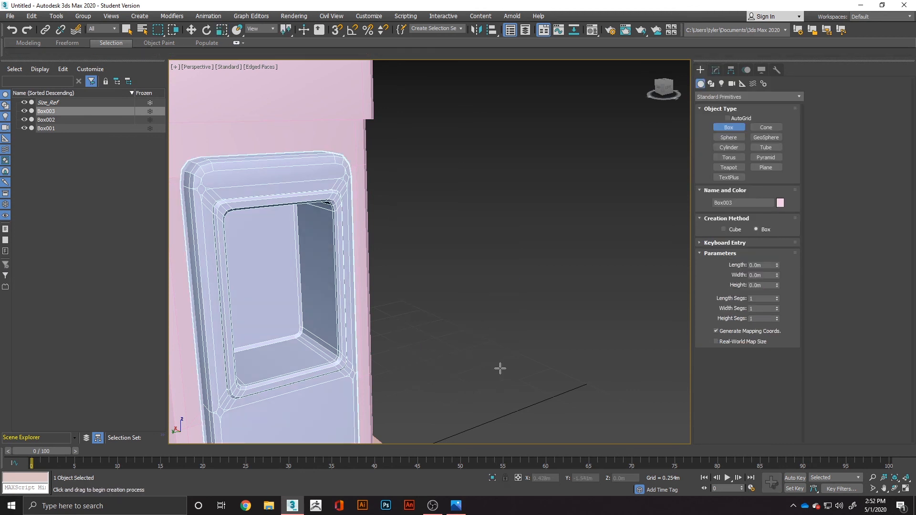
scroll(496, 367, "down", 5)
left_click_drag(495, 407, 541, 406)
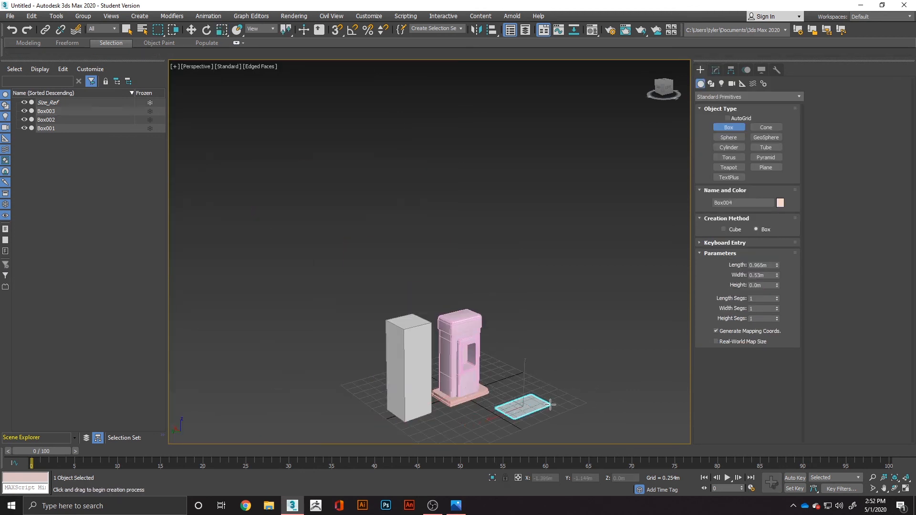
left_click(550, 400)
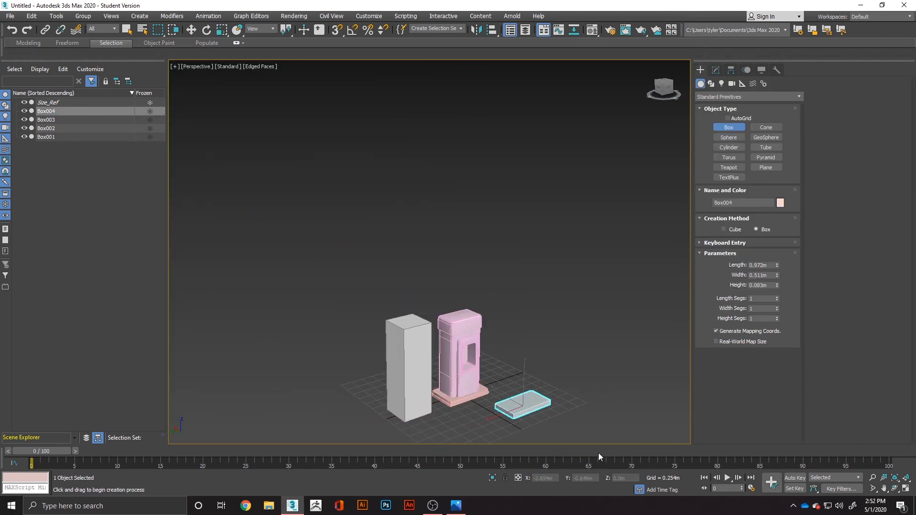
Step: Center the new flat box on the machine by resetting its X and Y position to 0 m
key("w")
right_click(562, 478)
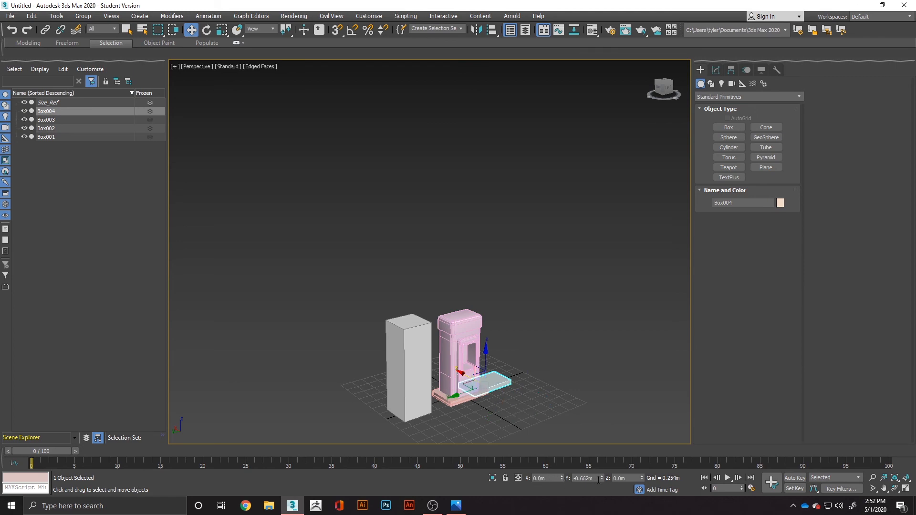
right_click(601, 478)
Step: Raise Box004 along the Z axis to about 0.779 m so that it sits at the height of the window opening
key("f")
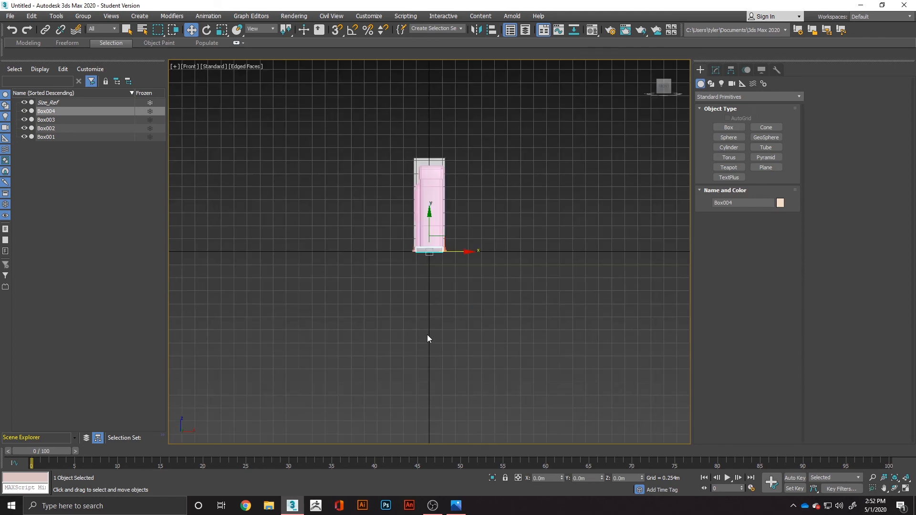
middle_click_drag(454, 276, 395, 299, "alt")
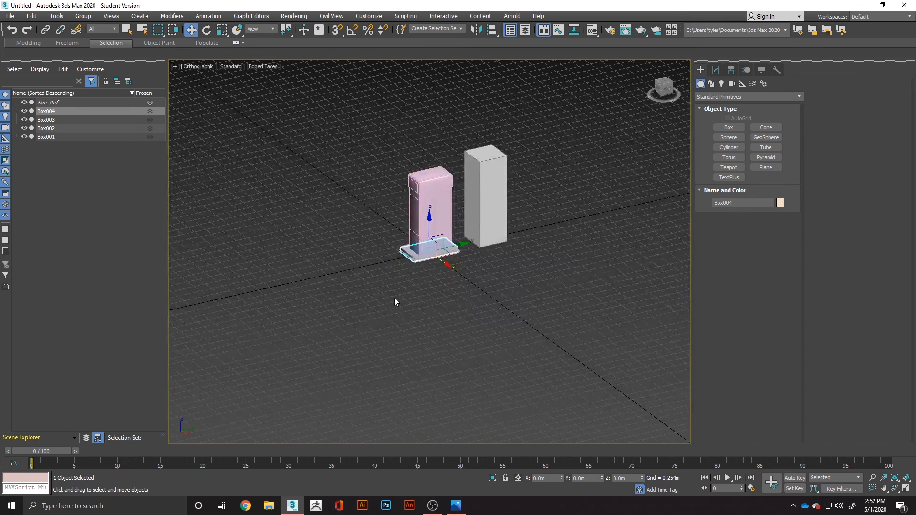
key("p")
middle_click_drag(426, 270, 472, 256, "alt")
key("z")
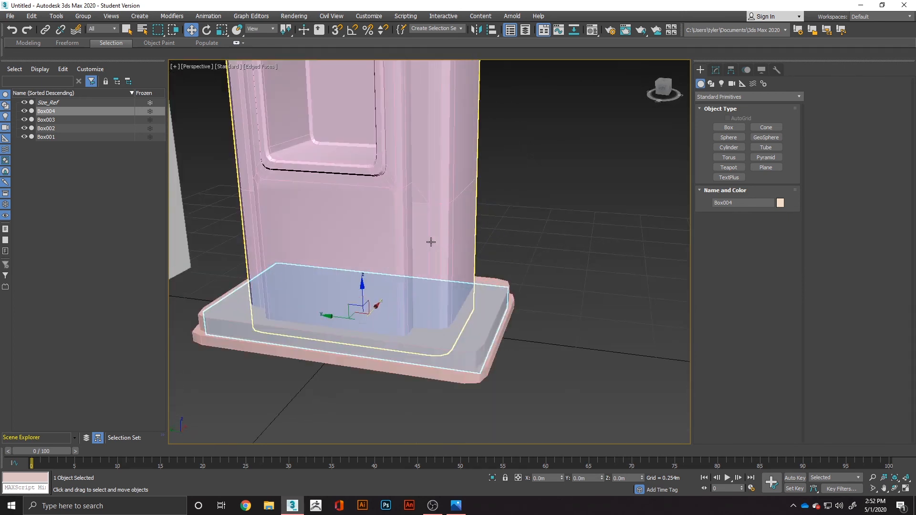
left_click(363, 279)
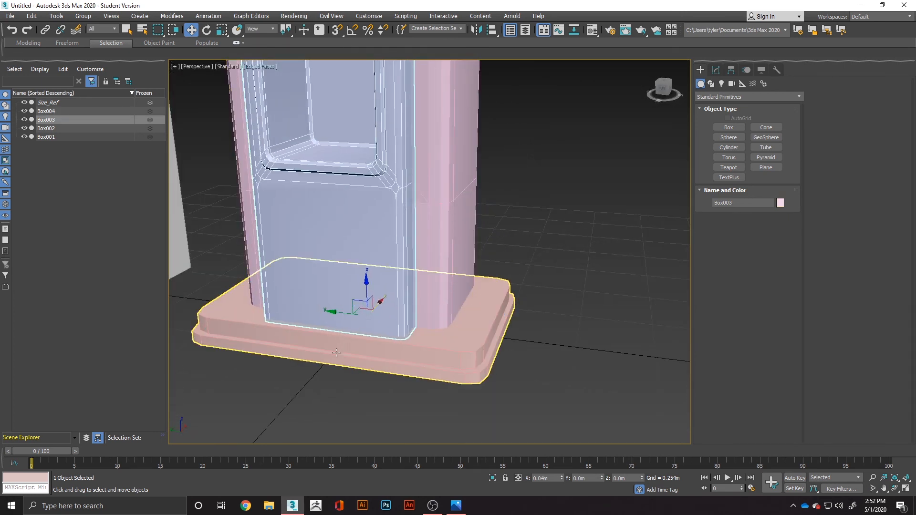
left_click(46, 110)
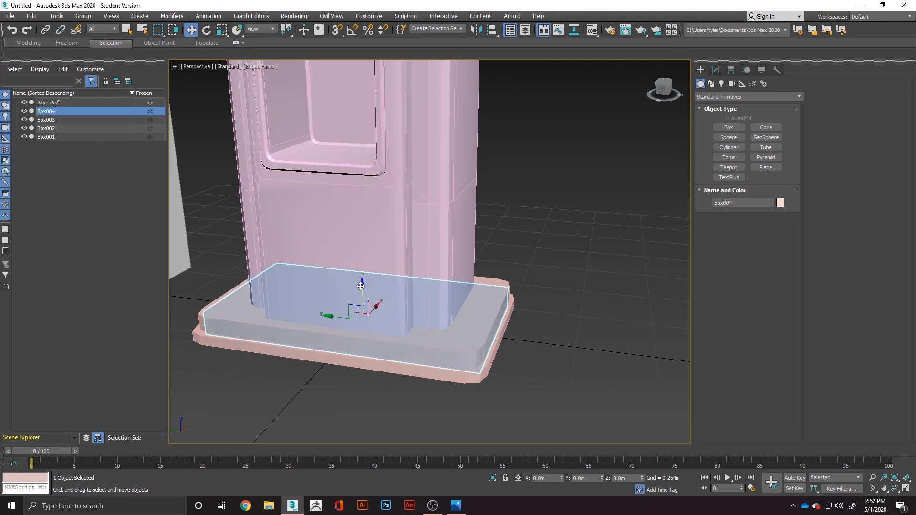
left_click_drag(363, 284, 334, 93)
scroll(388, 179, "down", 6)
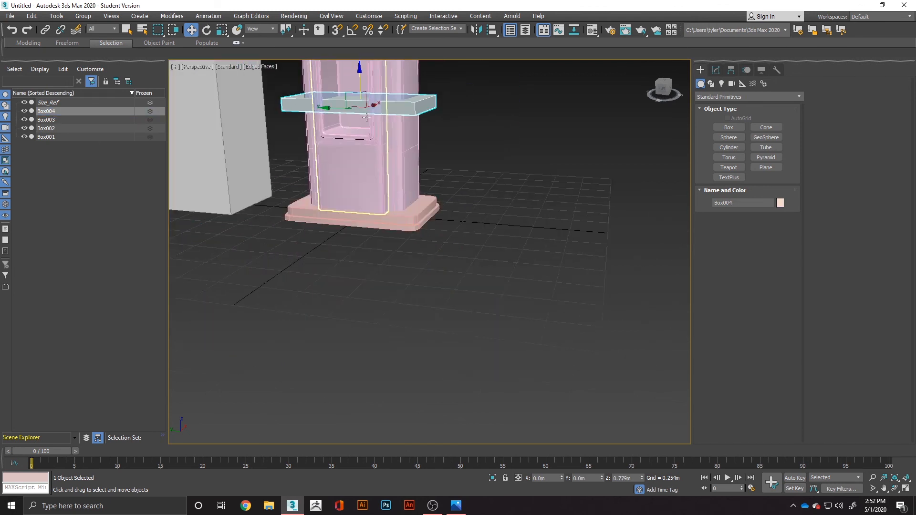
Step: Scale Box004 down uniformly to shelf size and move it along the X axis to about -0.114 m, into the window recess
key("z")
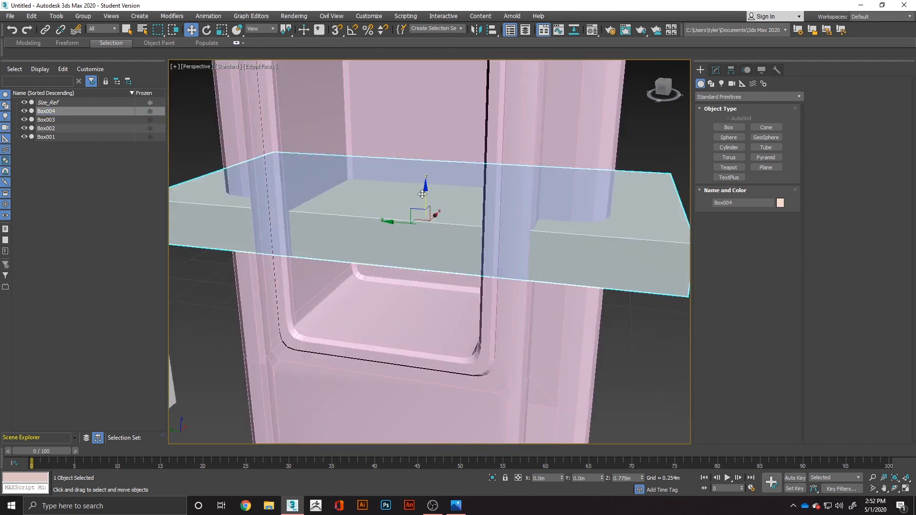
key("r")
left_click_drag(432, 200, 385, 269)
key("w")
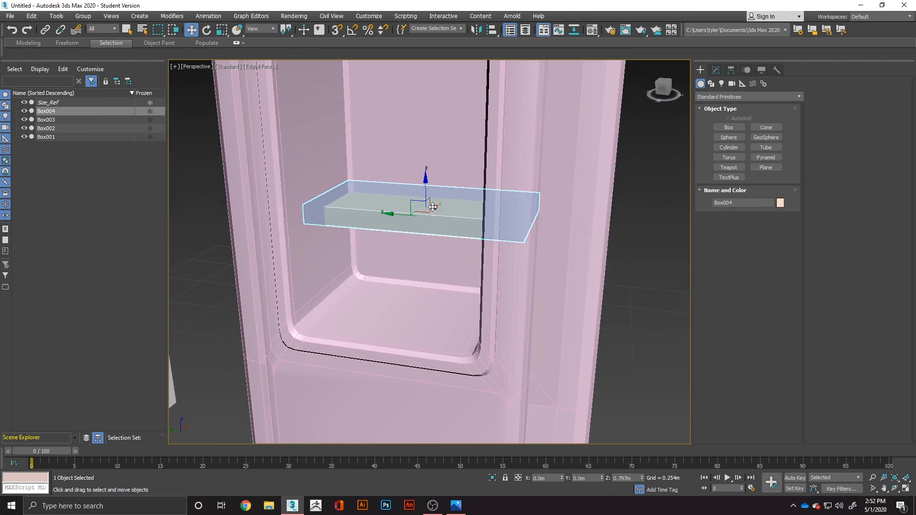
left_click_drag(436, 209, 434, 226)
middle_click_drag(439, 248, 476, 241, "alt")
scroll(476, 242, "down", 5)
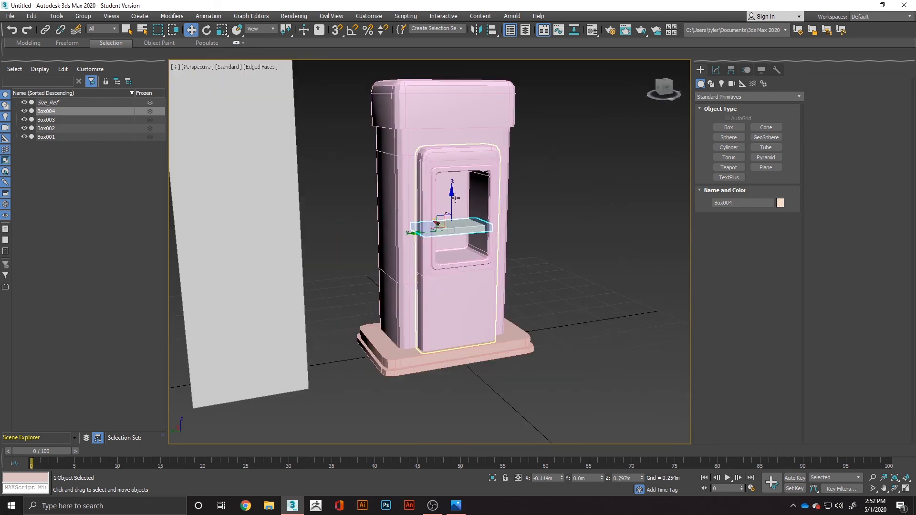
Step: Raise the shelf along the Z axis to about 0.864 m inside the window opening
left_click_drag(453, 196, 454, 184)
middle_click_drag(453, 184, 467, 225, "alt")
left_click_drag(453, 192, 453, 189)
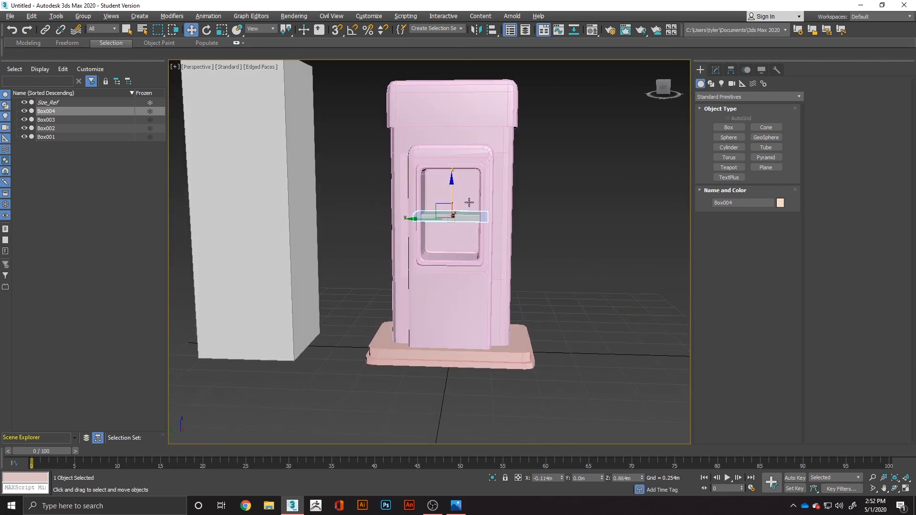
middle_click_drag(471, 207, 606, 226, "alt")
left_click(560, 227)
Step: Give all four machine parts the same medium blue object color from the 3ds Max palette
scroll(579, 237, "up", 3)
scroll(566, 242, "down", 5)
key("ctrl+a")
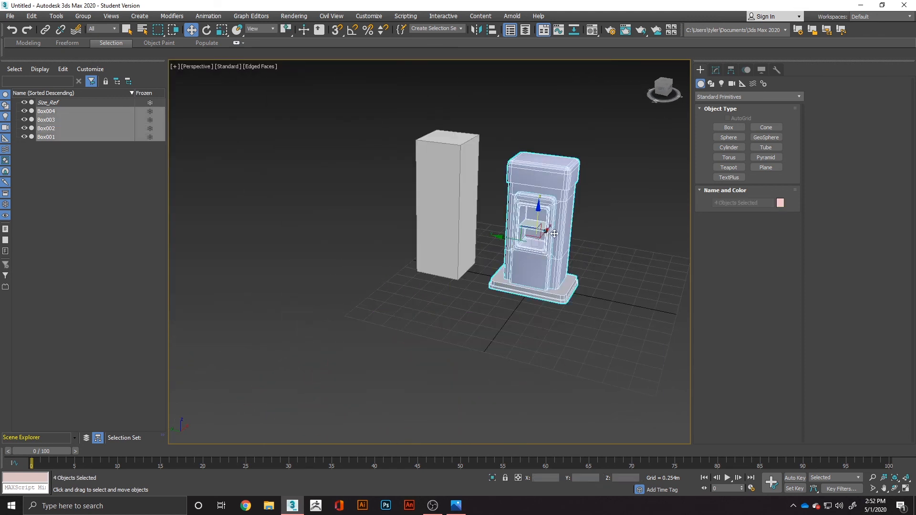
left_click(780, 204)
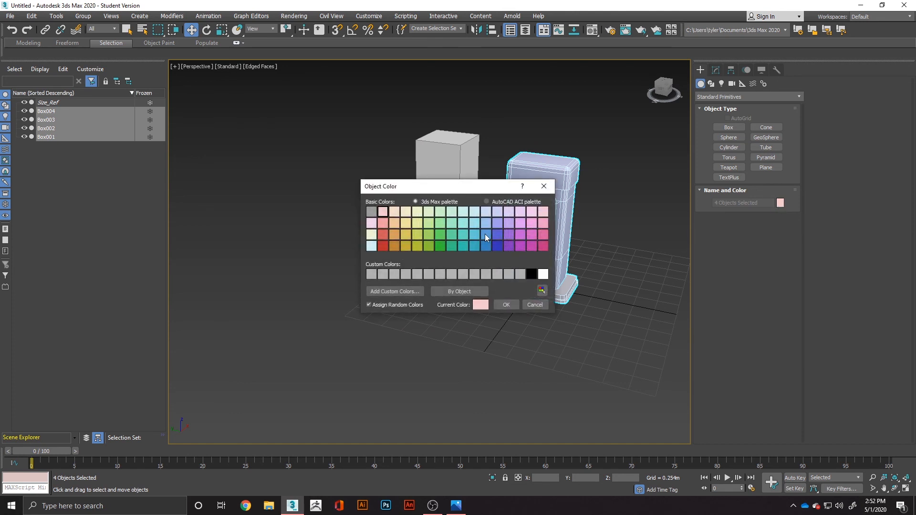
left_click(485, 234)
left_click(506, 304)
left_click(611, 281)
scroll(569, 244, "up", 4)
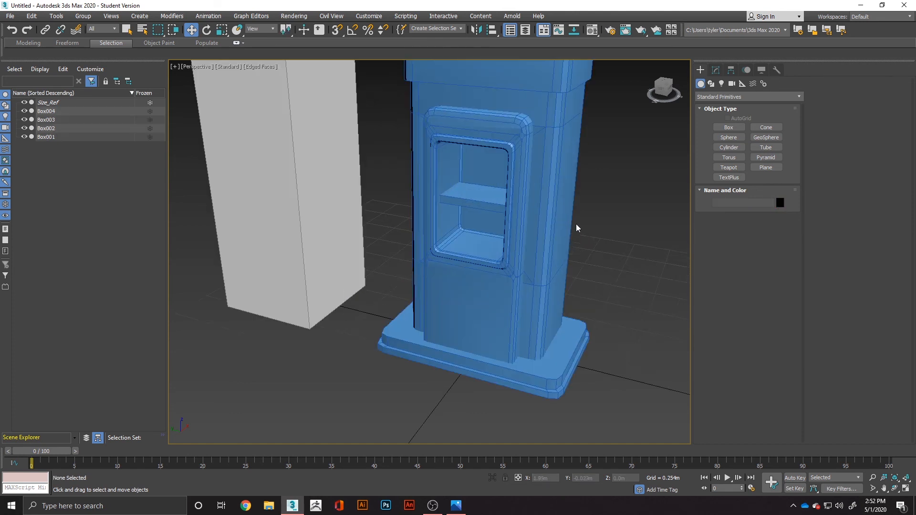
left_click(572, 209)
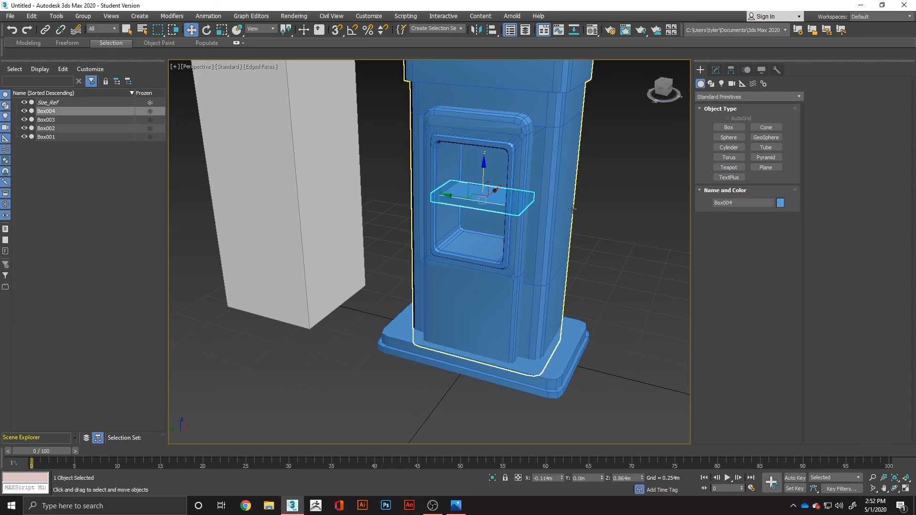
left_click(607, 216)
middle_click_drag(608, 218, 448, 204, "alt")
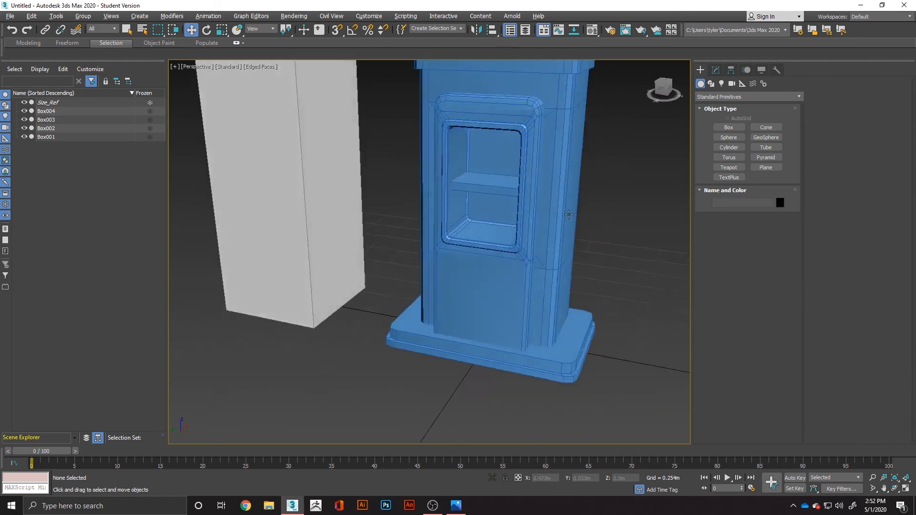
scroll(449, 204, "up", 5)
scroll(491, 211, "down", 8)
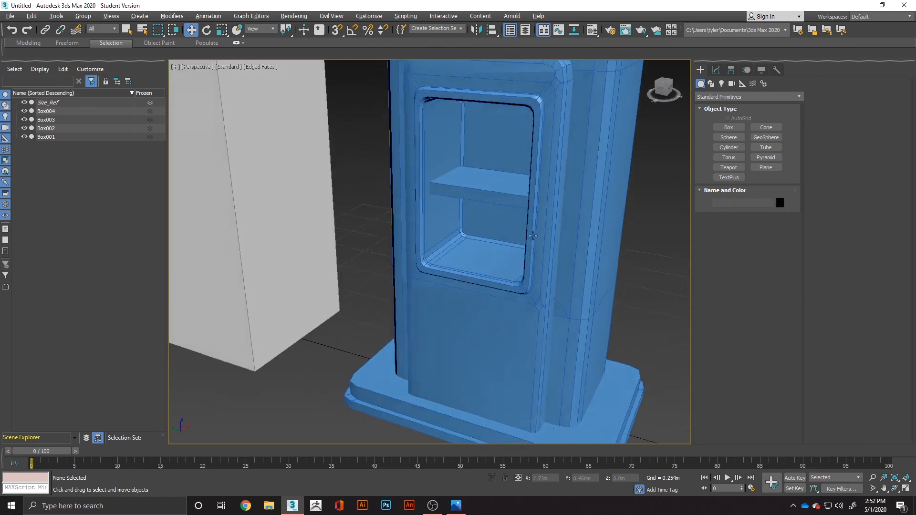
right_click(580, 330)
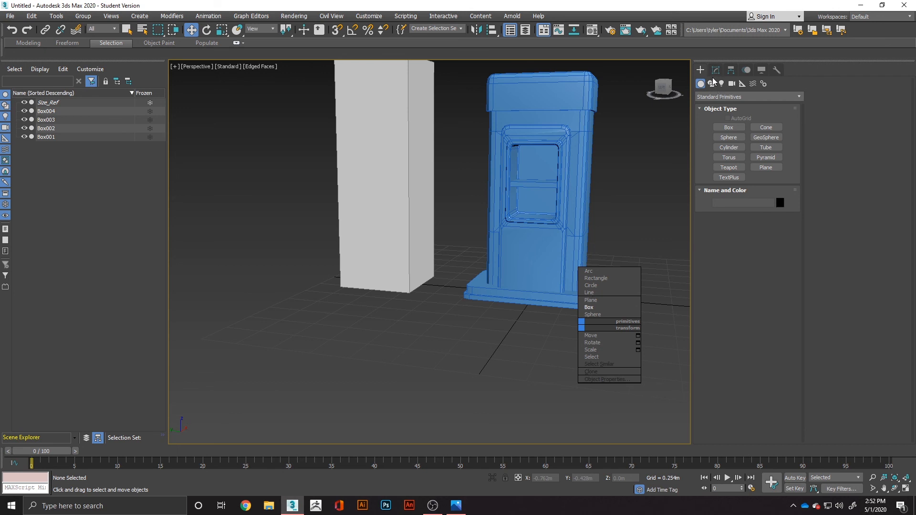
left_click(717, 96)
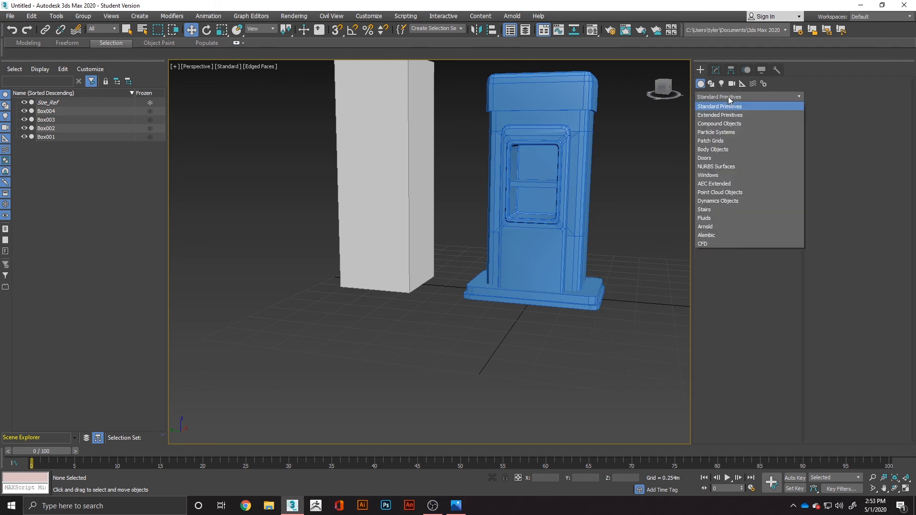
left_click(723, 96)
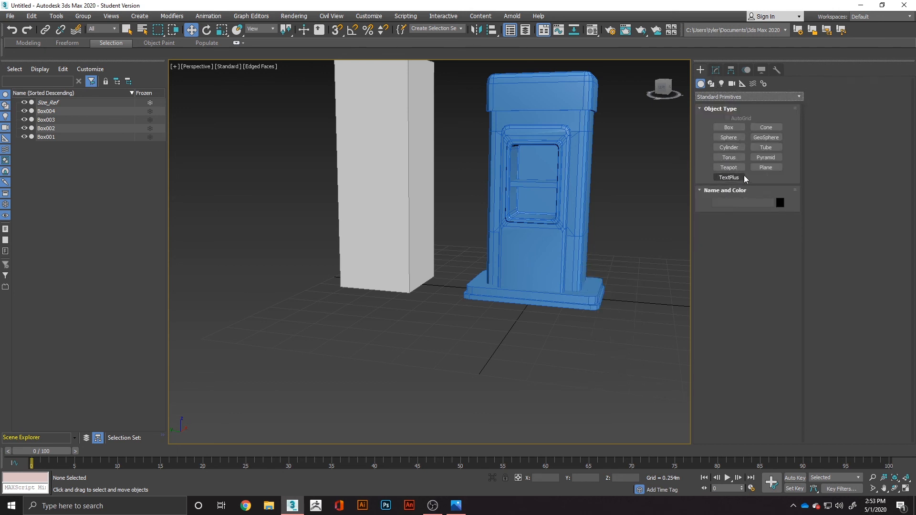
Step: Create a cylinder on the ground in front of the machine, about 0.161 m radius and 0.122 m high, with 1 height segment and 12 sides
left_click(734, 148)
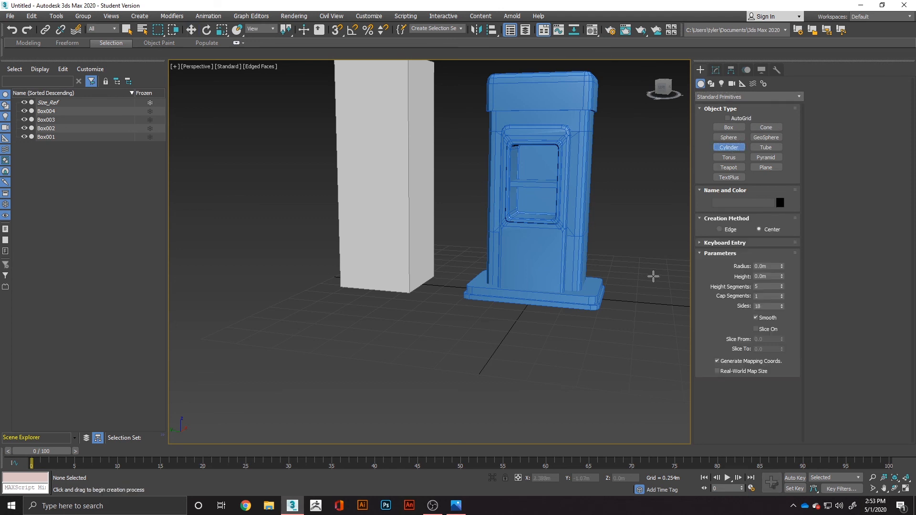
left_click_drag(520, 334, 546, 335)
left_click(538, 333)
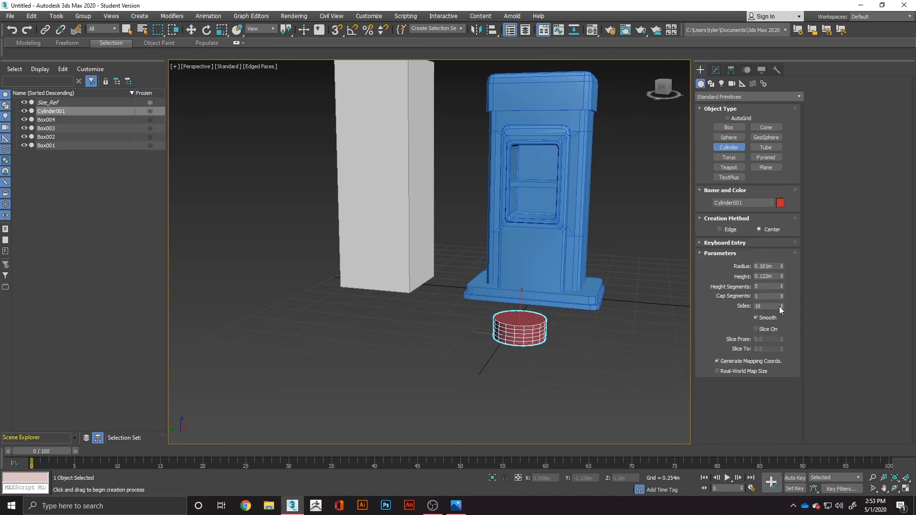
left_click_drag(779, 307, 743, 307)
type("12")
key("Return")
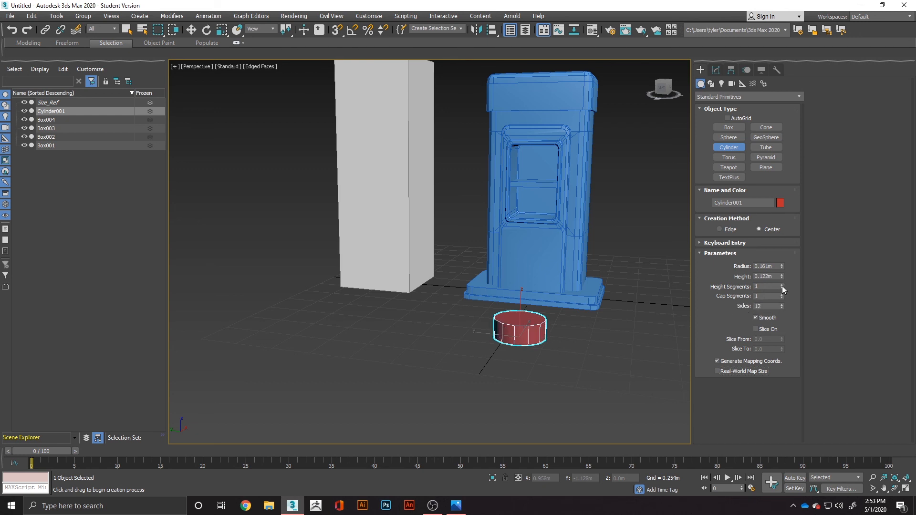
Step: Convert the cylinder to an Editable Poly and delete its top cap polygon
key("w")
right_click(533, 332)
mouse_move(551, 425)
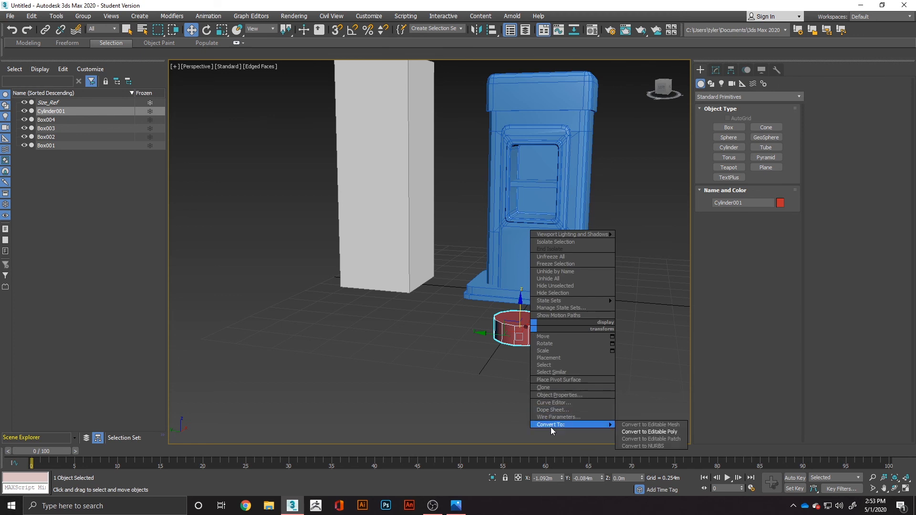
left_click(639, 432)
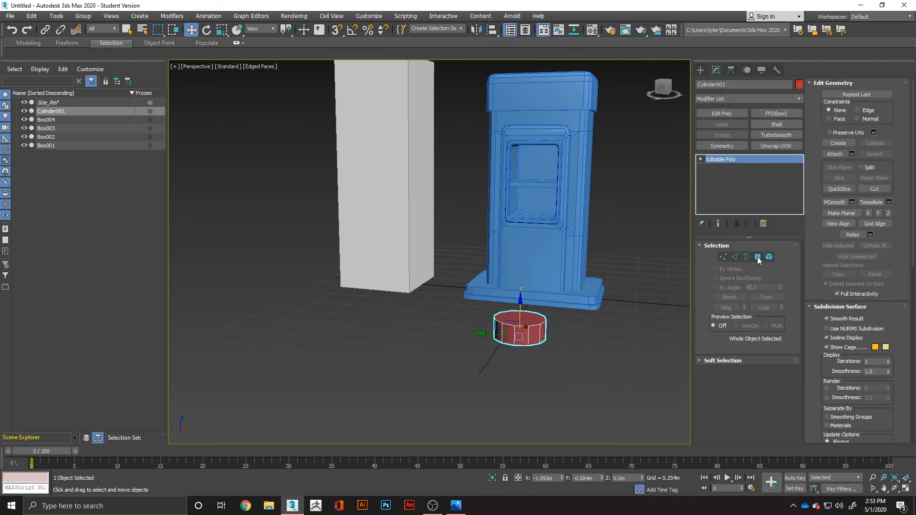
left_click(758, 257)
left_click(535, 319)
key("Delete")
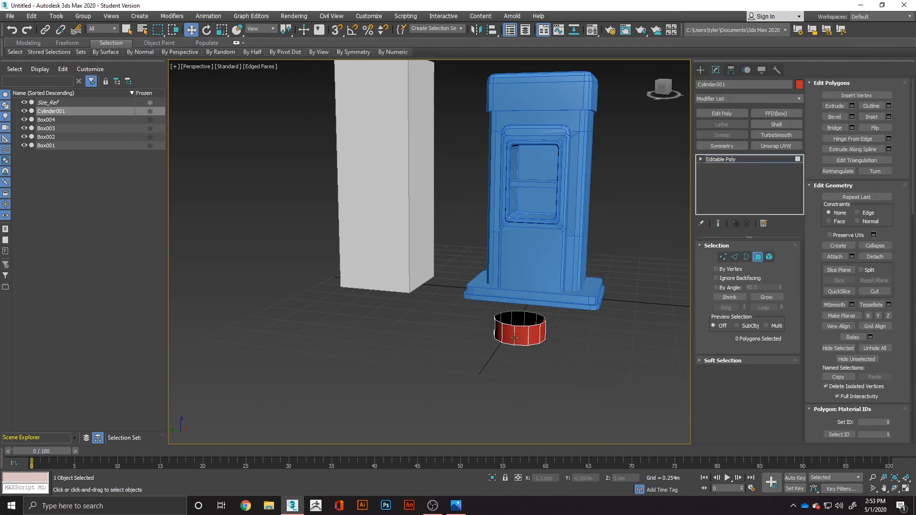
middle_click_drag(526, 340, 525, 303, "alt")
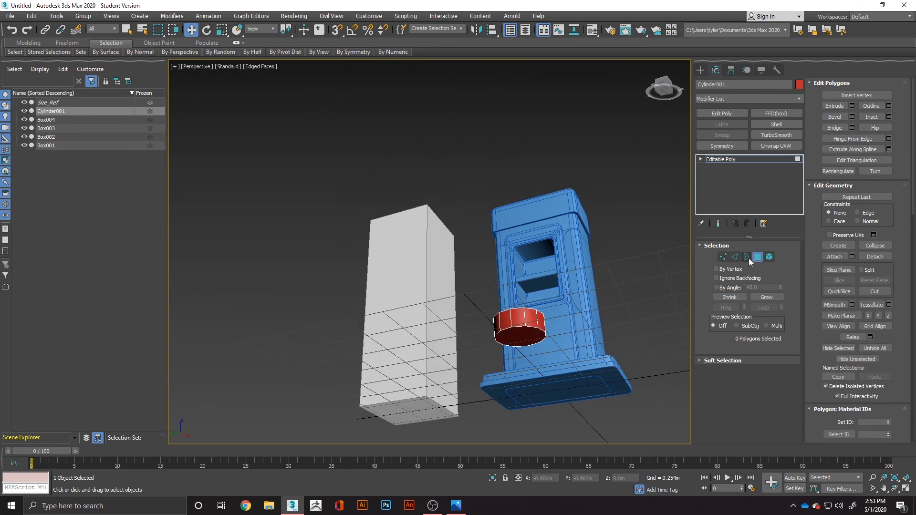
left_click(735, 258)
left_click(531, 329)
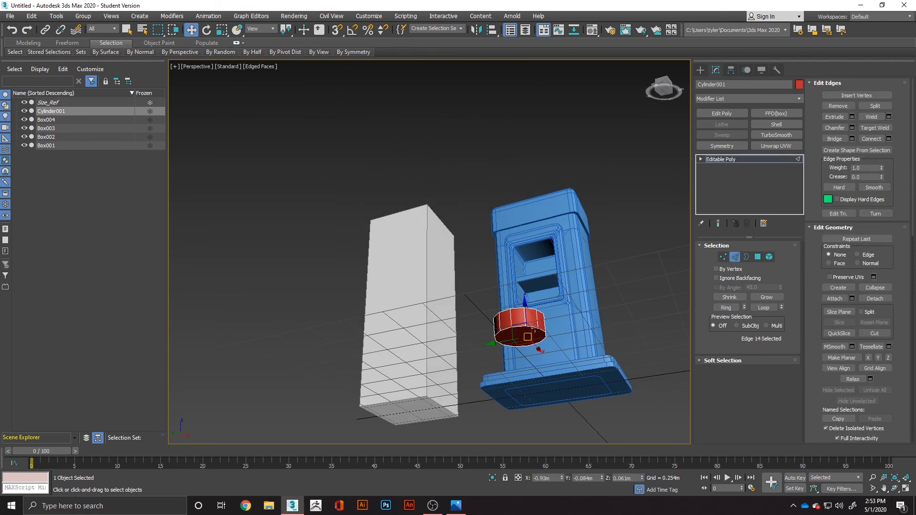
left_click(533, 328)
left_click(534, 328)
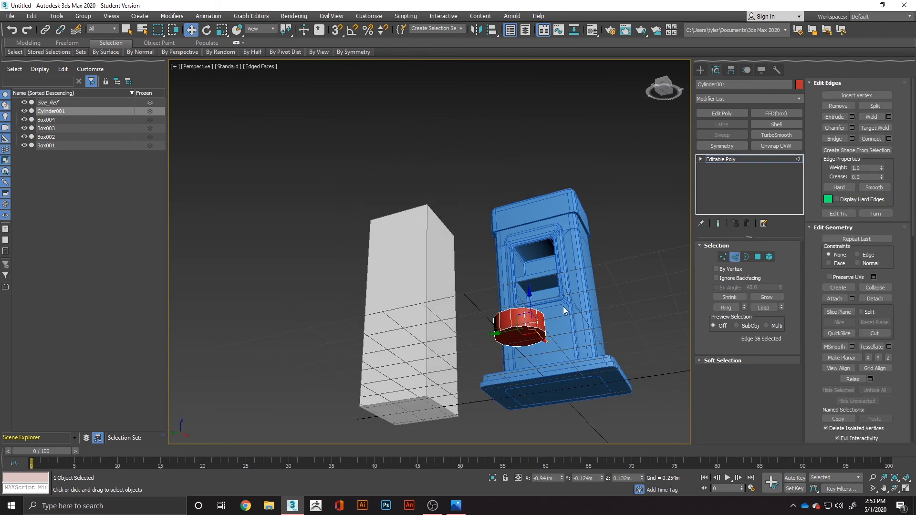
left_click(520, 327)
scroll(518, 324, "up", 5)
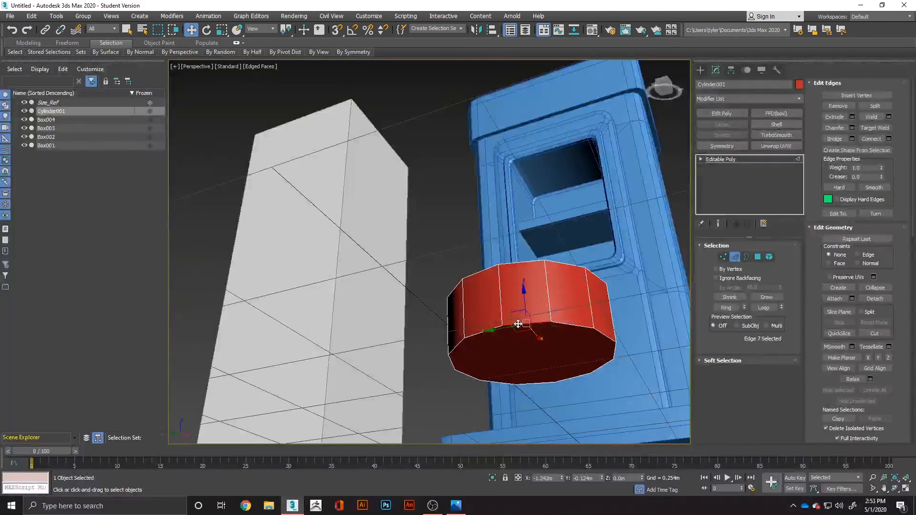
left_click(563, 324)
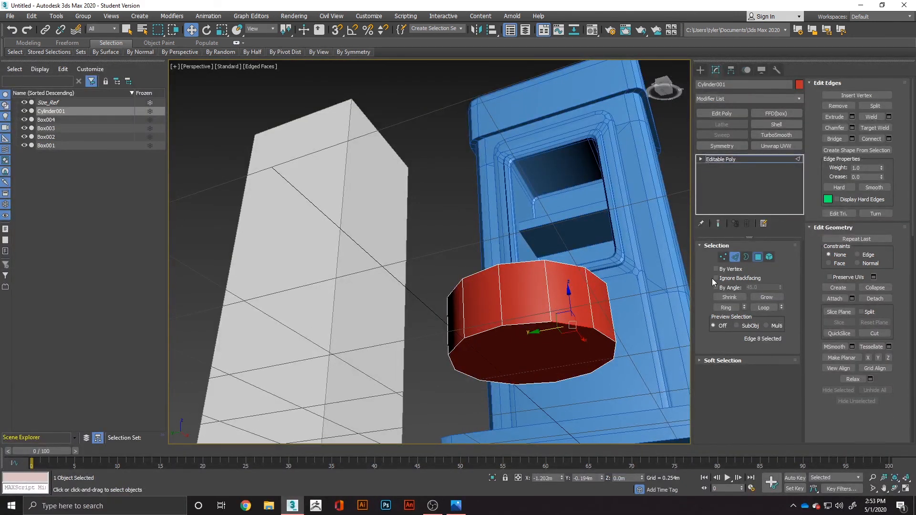
Step: Chamfer all edges around the cylinder's bottom face by 0.025 m with 2 connect edge segments
key("4")
left_click(551, 351)
left_click(734, 257, "ctrl")
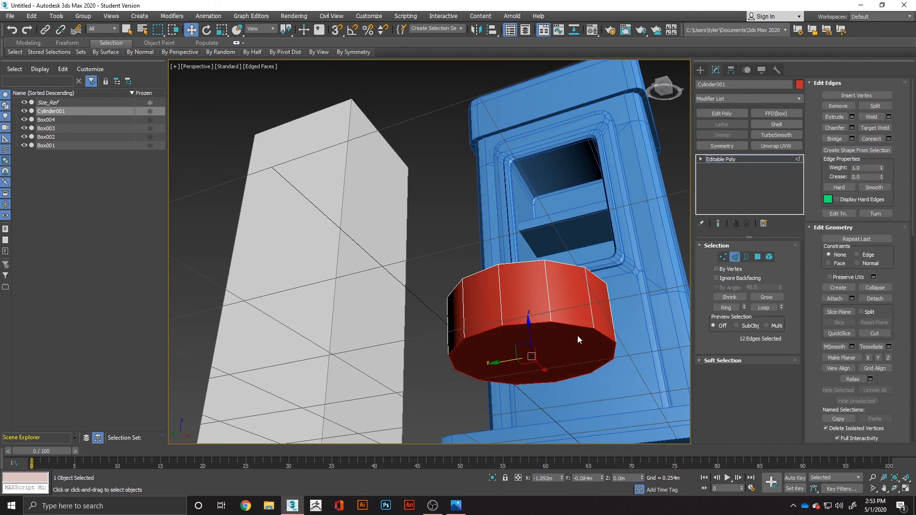
right_click(575, 333)
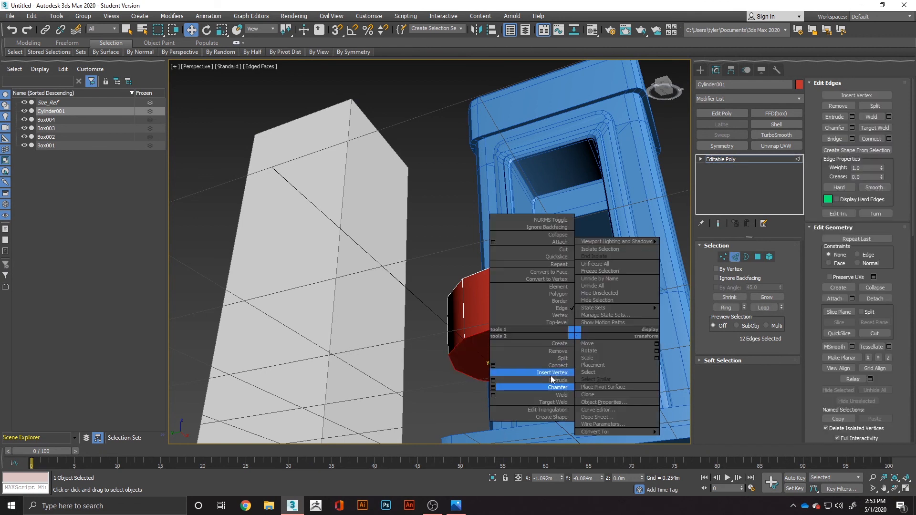
left_click(493, 387)
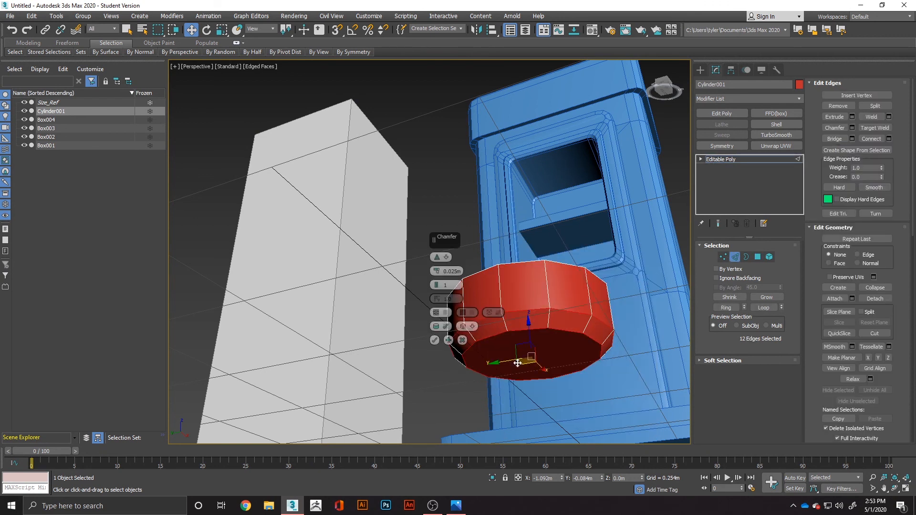
left_click(437, 283)
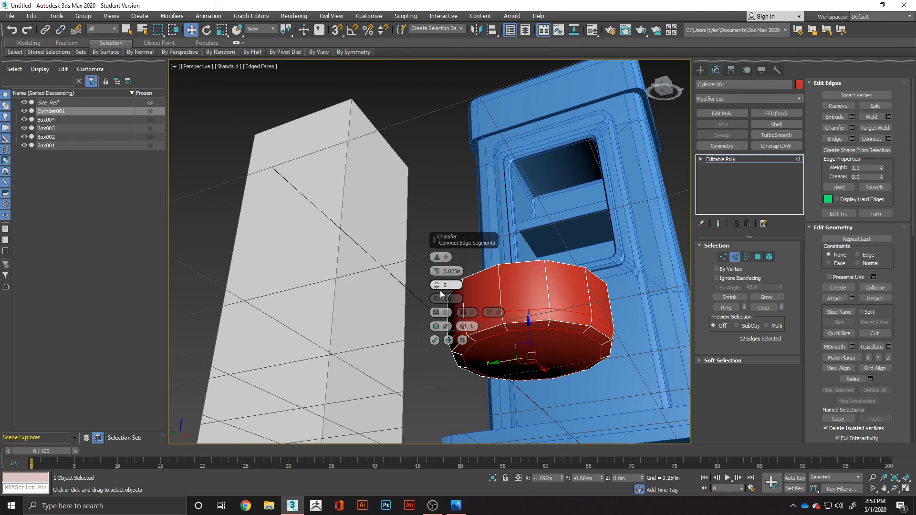
left_click(434, 340)
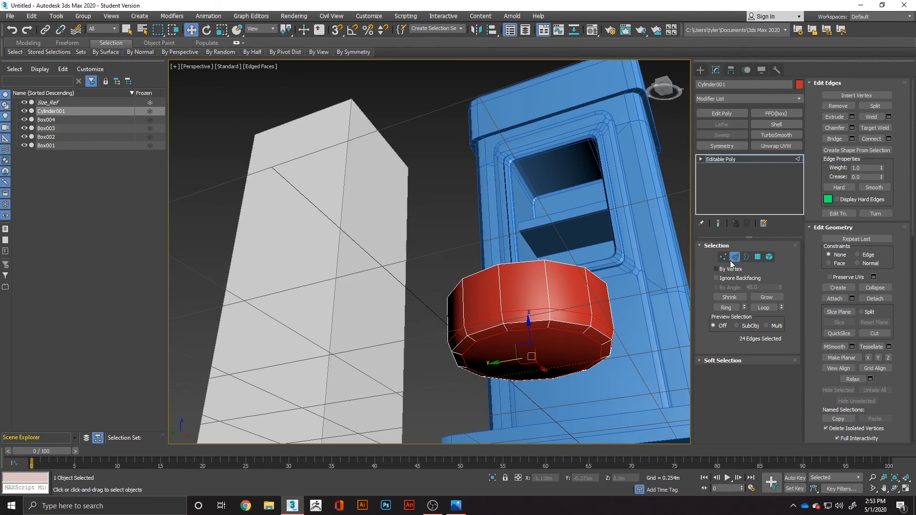
Step: Inset the cylinder's bottom polygon by 0.025 m
left_click(757, 257)
left_click(555, 348)
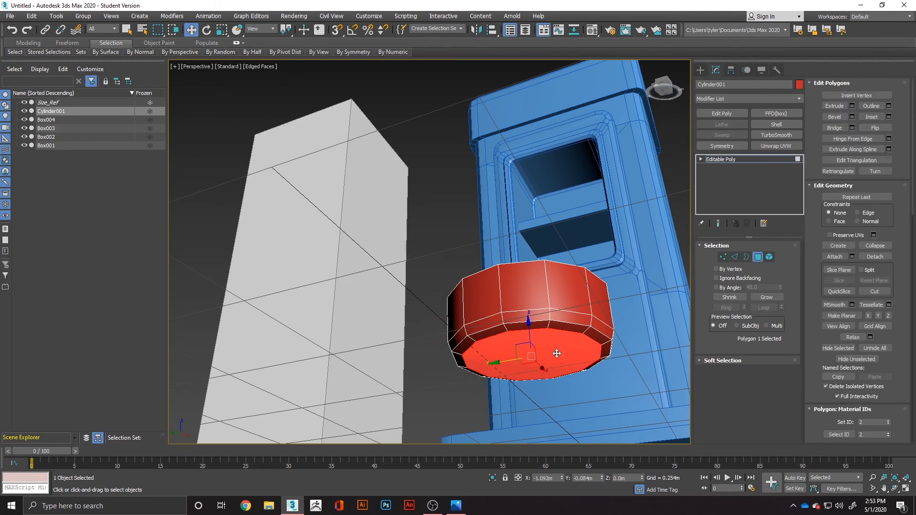
key("r")
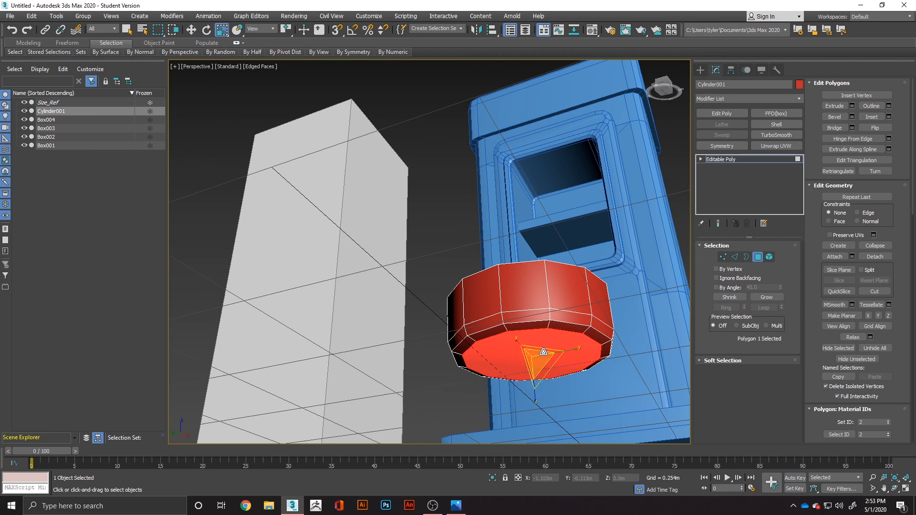
right_click(553, 340)
left_click(485, 388)
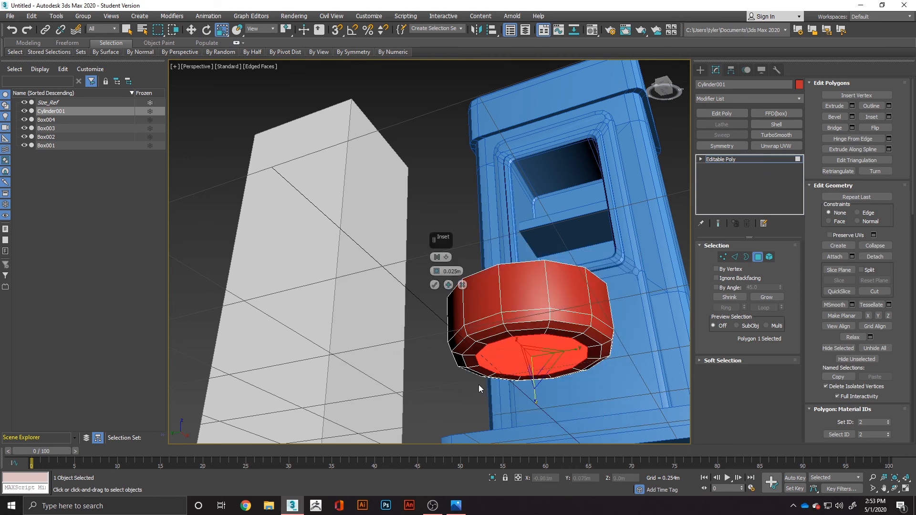
Step: Extrude the inset bottom polygon inward by about -0.031 m to recess the cylinder's base
right_click(540, 349)
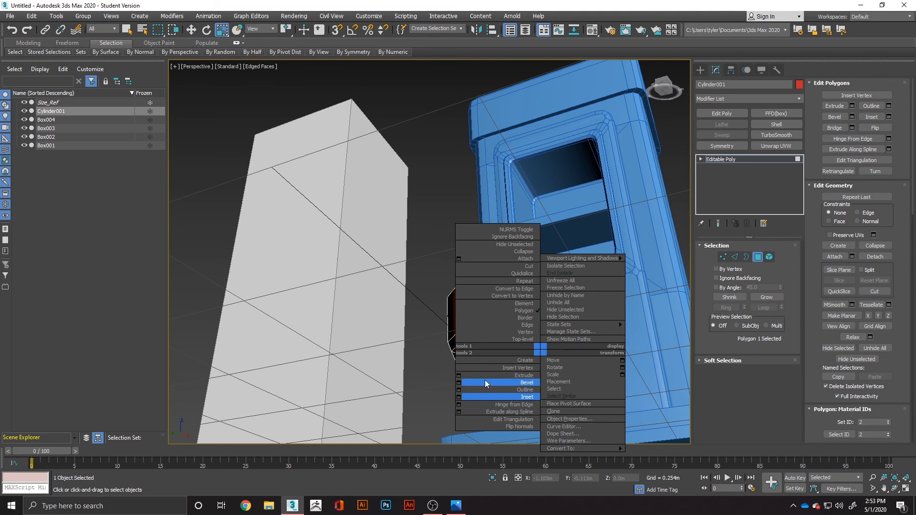
left_click(459, 376)
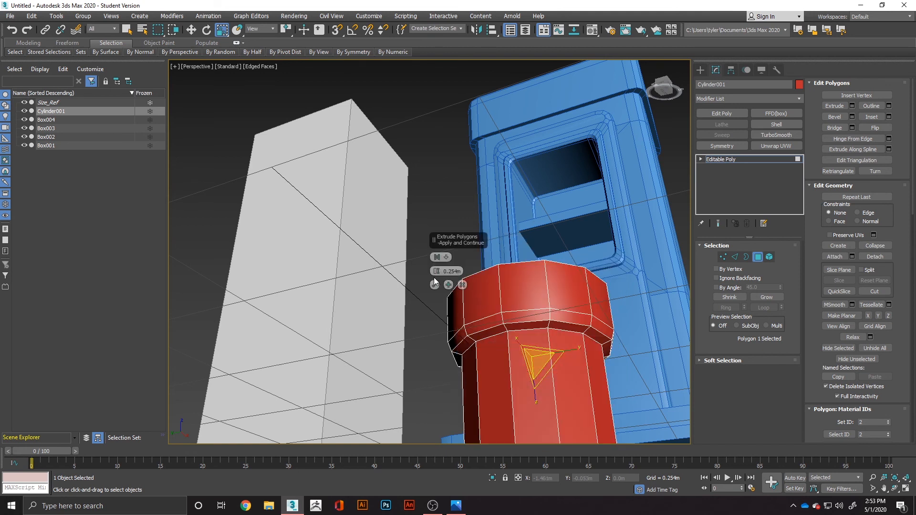
left_click_drag(435, 274, 438, 278)
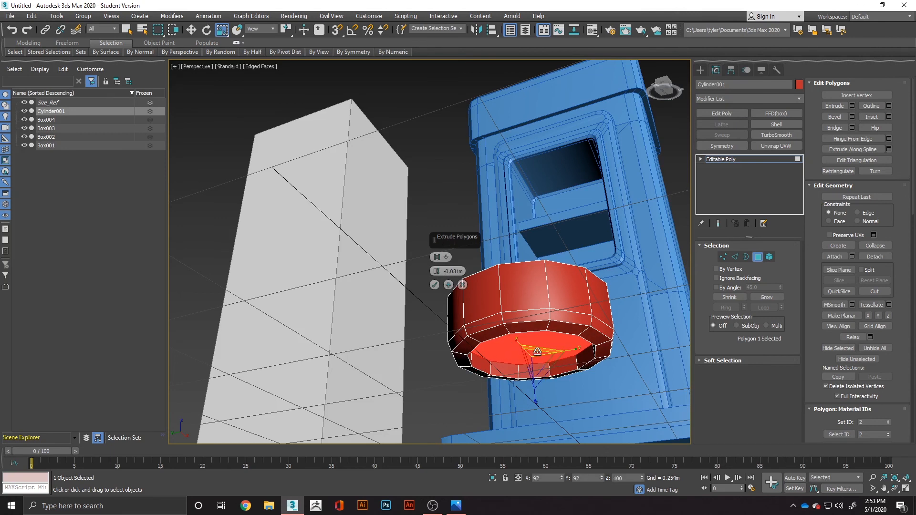
Step: Finish the base extrusion, then scale the recessed bottom polygon down slightly and lower it to about Z 0.019 m
left_click_drag(537, 351, 536, 354)
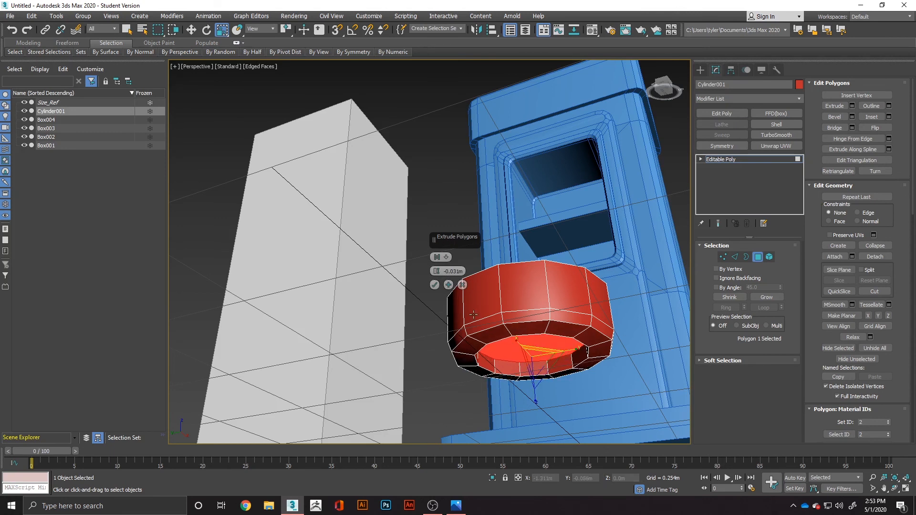
left_click(434, 285)
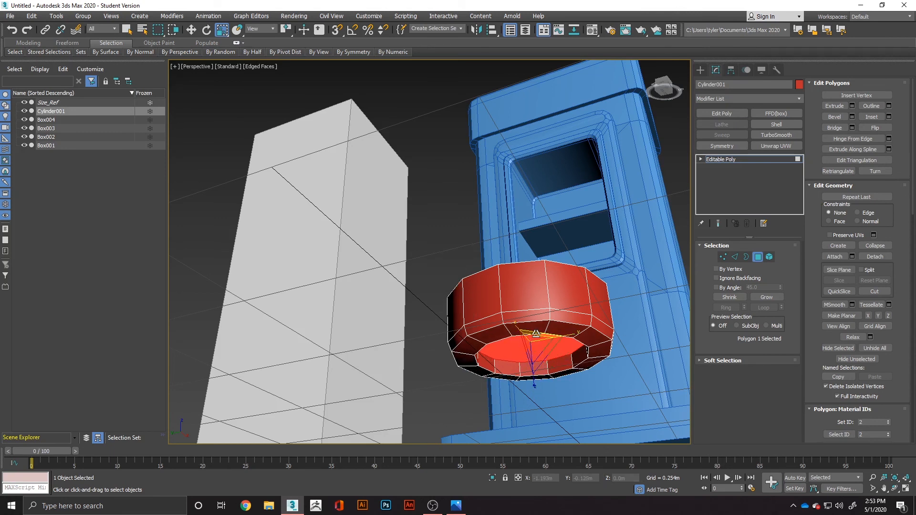
left_click(547, 351)
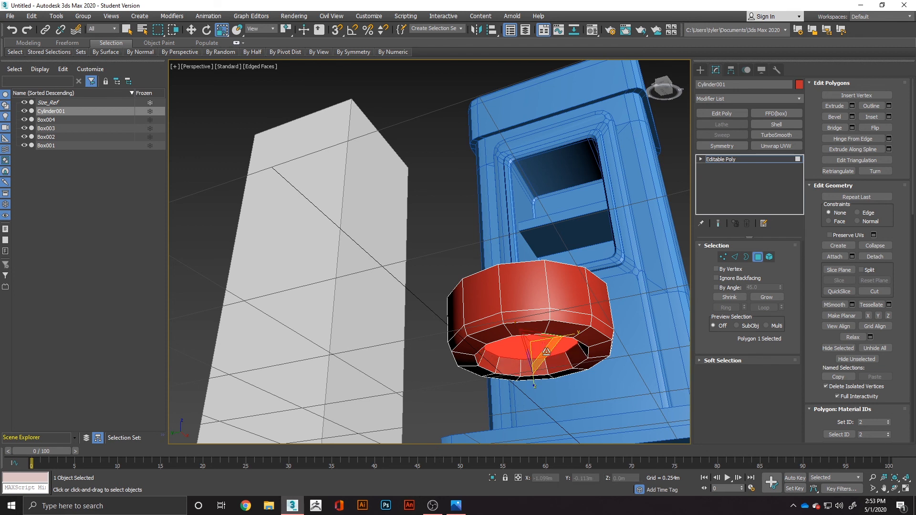
key("w")
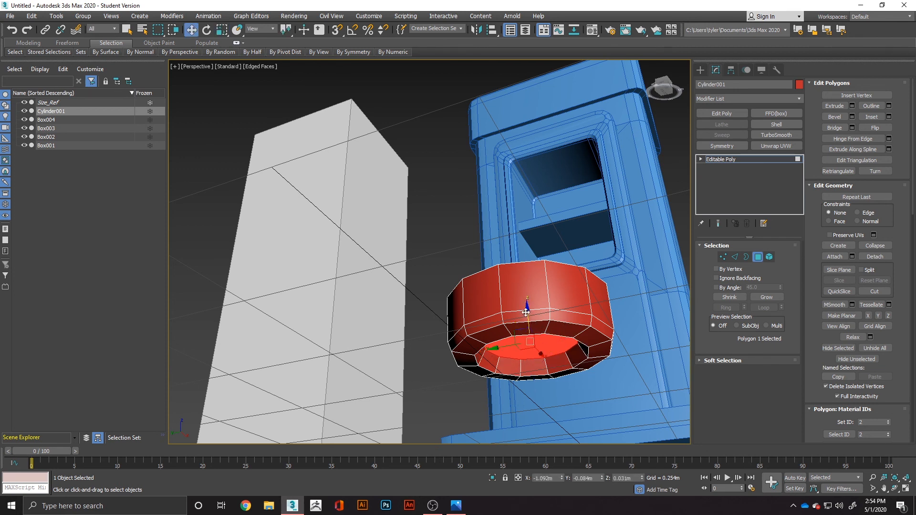
left_click_drag(525, 313, 522, 320)
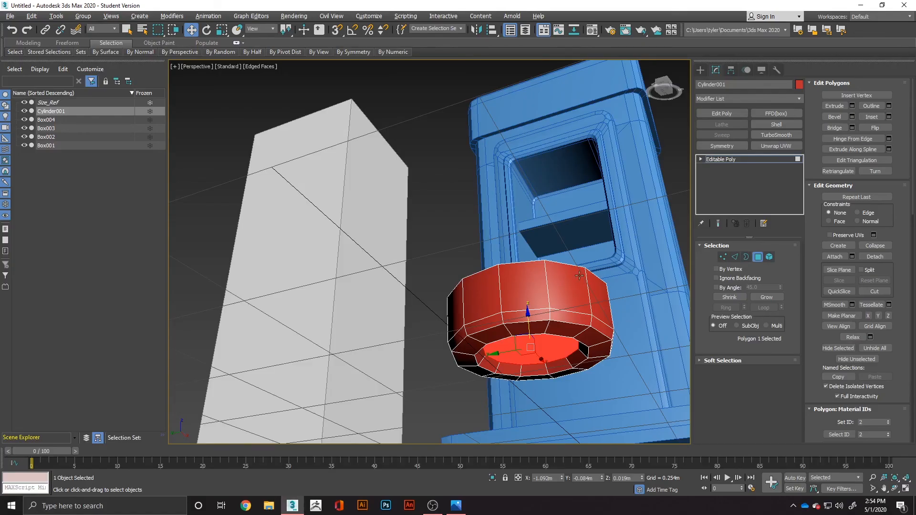
Step: Lower the cylinder's open top border to about Z 0.081 m to shorten its wall
left_click(574, 266)
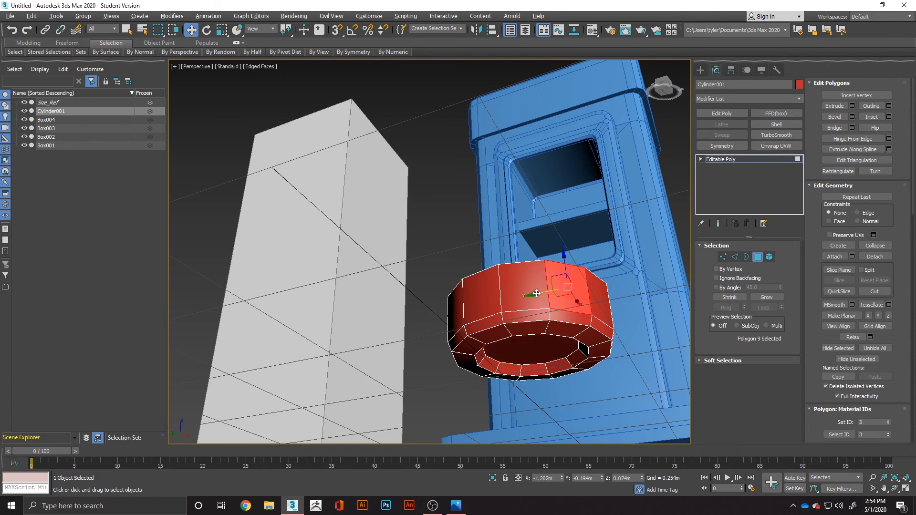
left_click(745, 257)
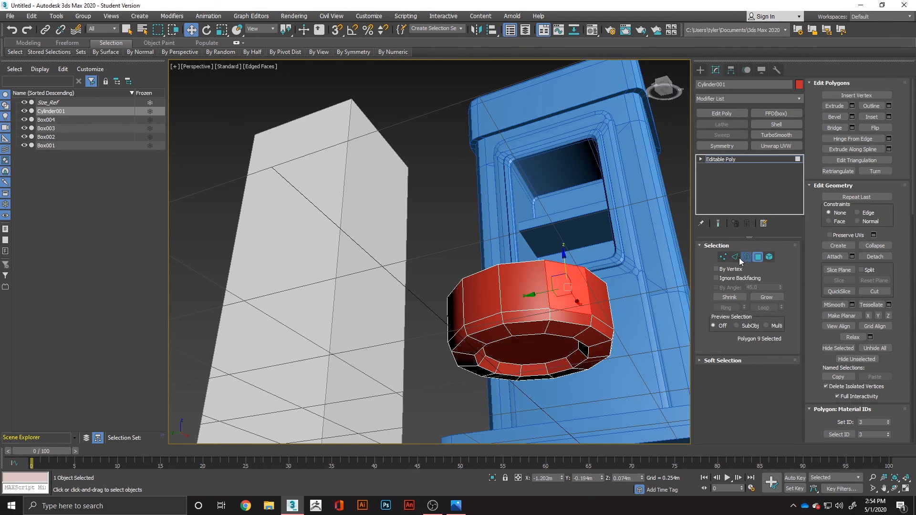
left_click(535, 262)
left_click_drag(523, 267, 527, 288)
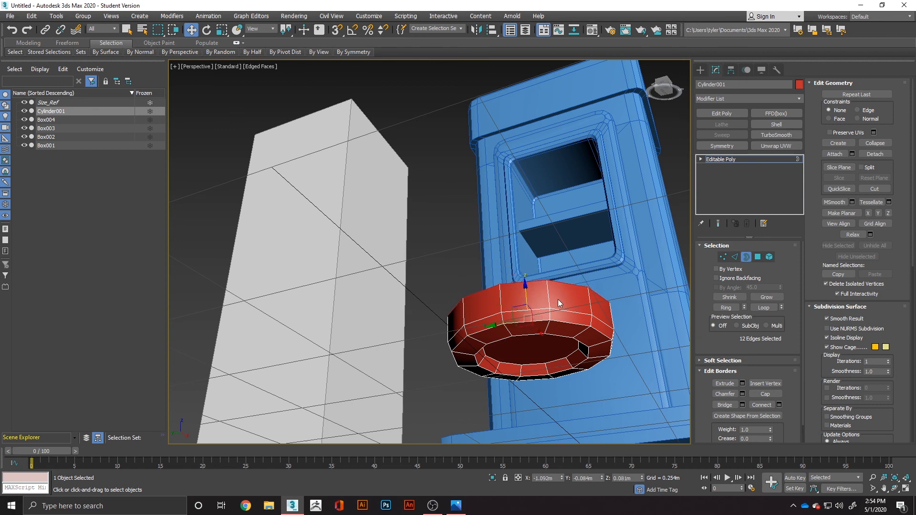
Step: Select all of the cylinder's polygons and set their X and Y positions to 0 in the top view
scroll(558, 300, "down", 4)
middle_click_drag(559, 300, 544, 336, "alt")
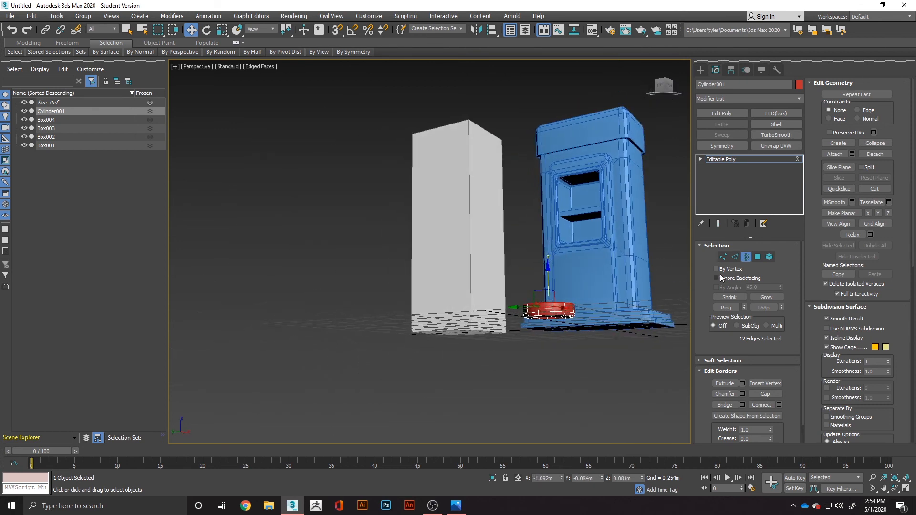
left_click(758, 257)
double_click(548, 307)
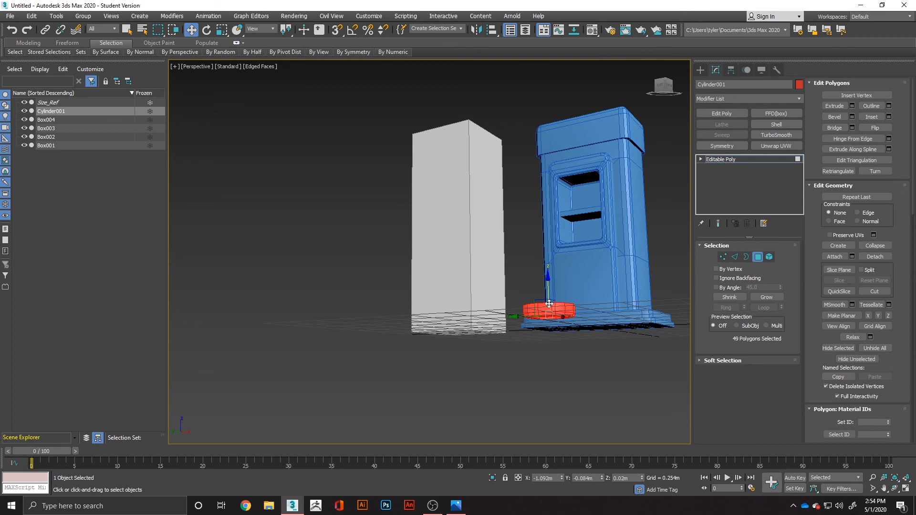
key("t")
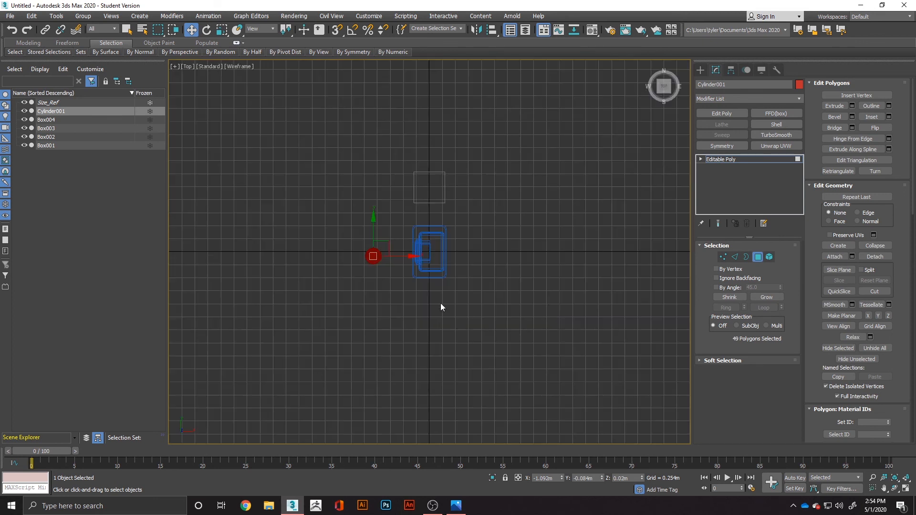
right_click(562, 477)
right_click(602, 480)
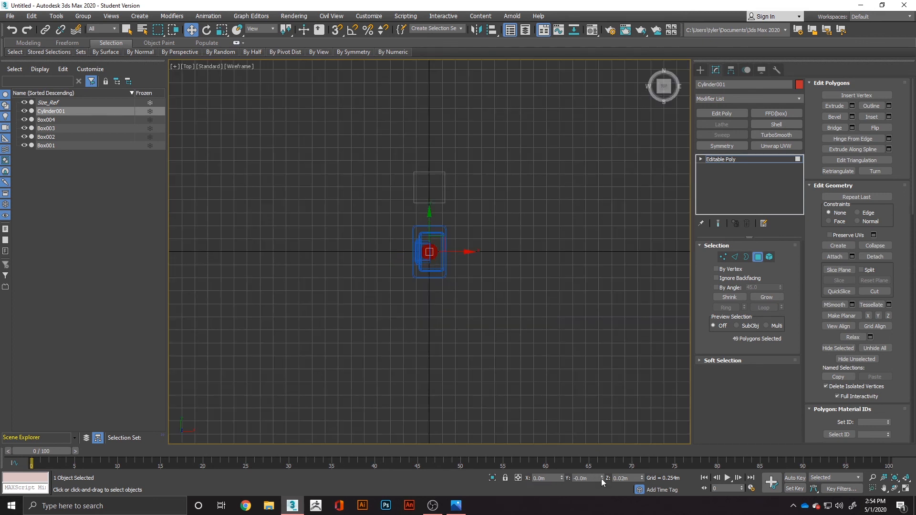
Step: Move the cylinder's polygons along X toward the machine's window and scale them down to fit the window compartment
scroll(443, 272, "up", 6)
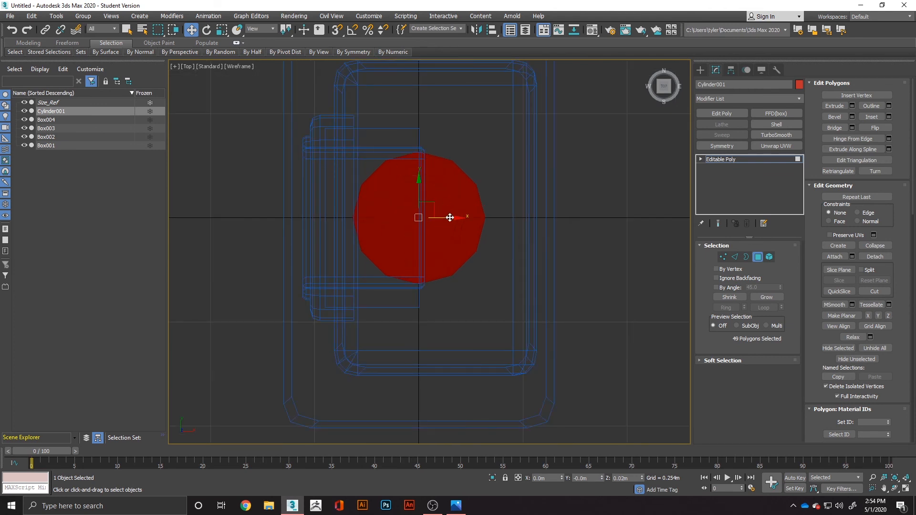
left_click_drag(447, 218, 273, 357)
key("r")
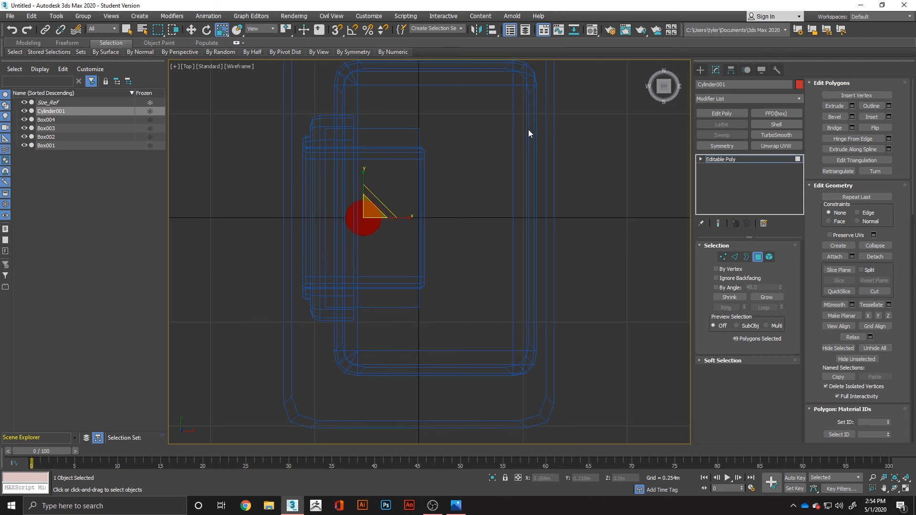
Step: Raise the cylinder's polygons to about Z 1.158 m, at the ceiling of the window compartment
key("p")
key("w")
left_click_drag(591, 295, 580, 147)
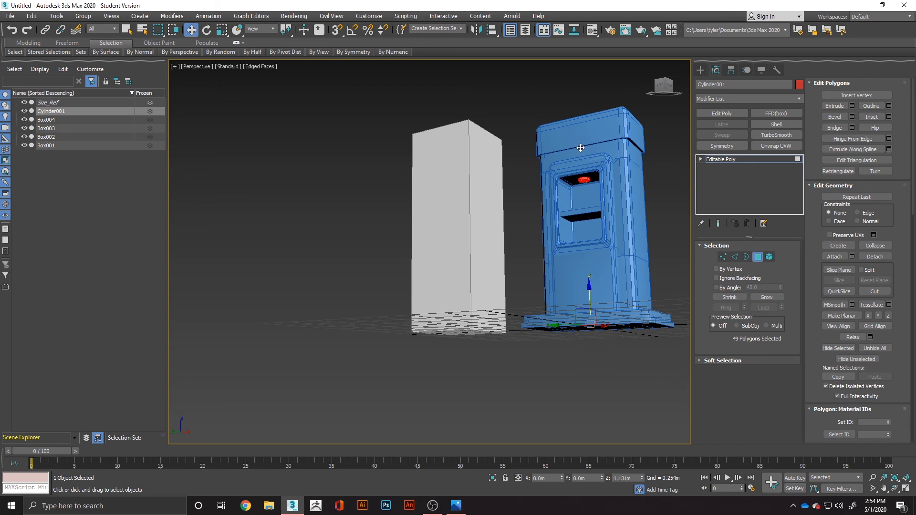
scroll(591, 170, "up", 8)
left_click_drag(547, 217, 549, 211)
scroll(590, 231, "down", 5)
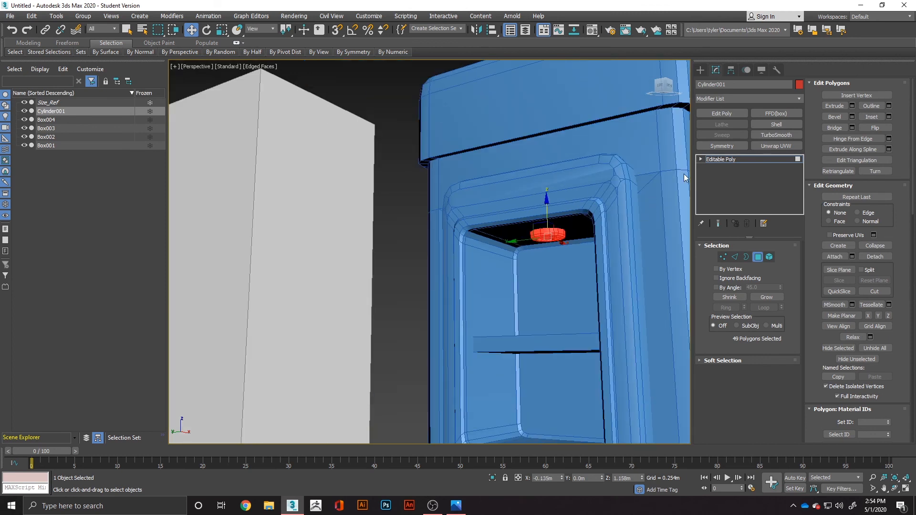
Step: Change the cylinder's object color to the same blue as the machine and clear its polygon selection
left_click(799, 84)
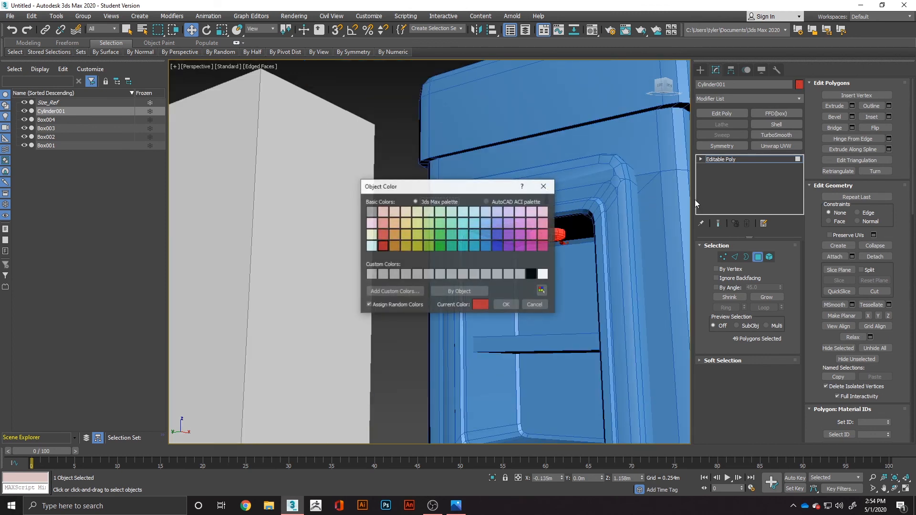
left_click(485, 234)
left_click(506, 304)
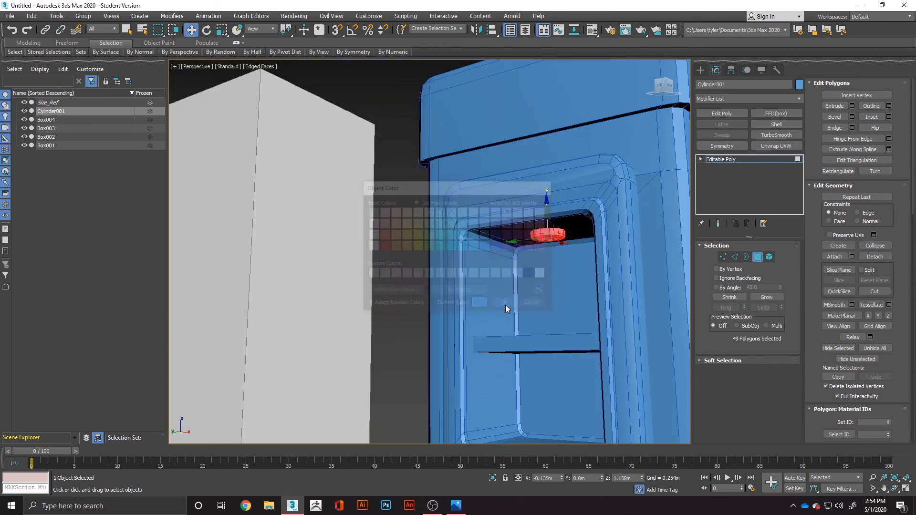
left_click(399, 335)
Step: Create a box about 0.329 m long, 0.314 m wide and 0.45 m high beside the machine and convert it to Editable Poly
scroll(472, 298, "down", 5)
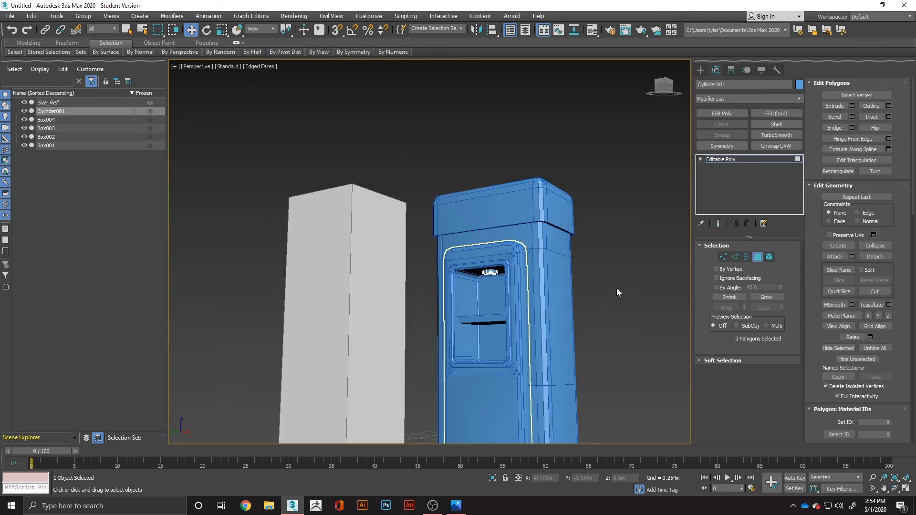
scroll(605, 281, "down", 3)
middle_click_drag(602, 213, 600, 243, "alt")
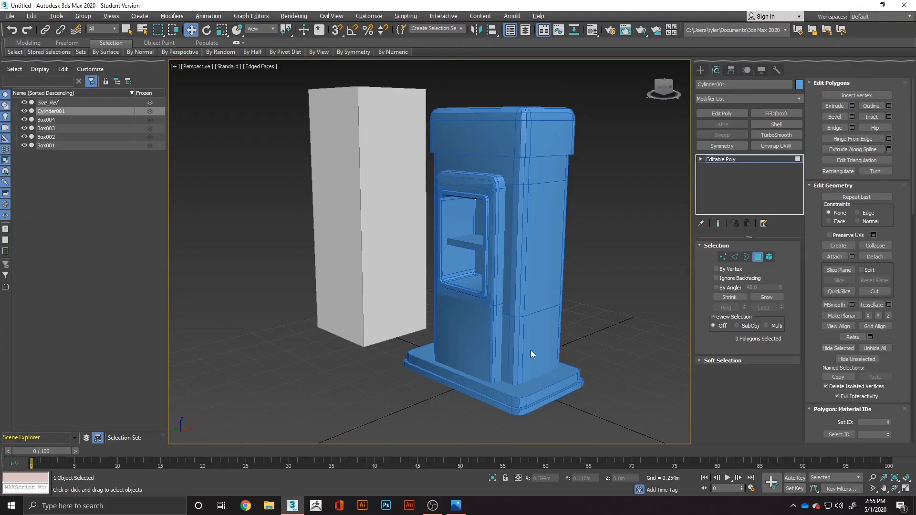
middle_click_drag(530, 350, 633, 364, "alt")
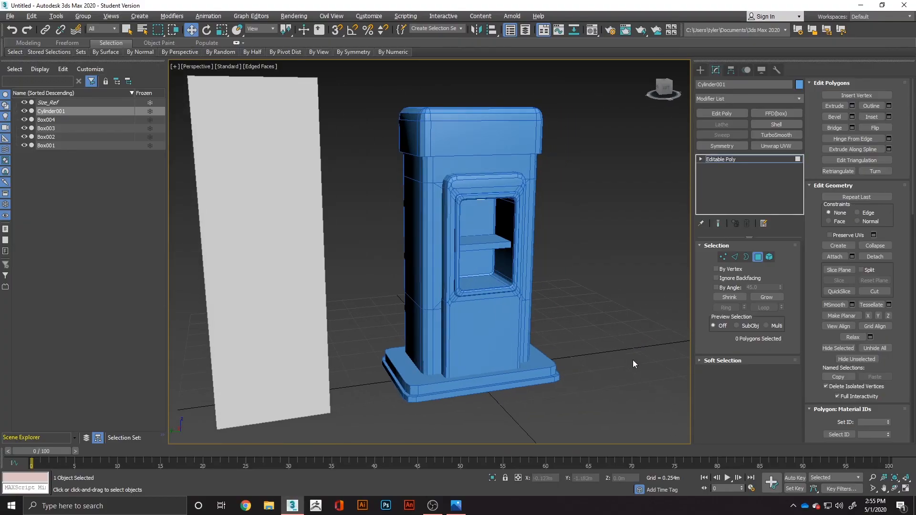
right_click(602, 339)
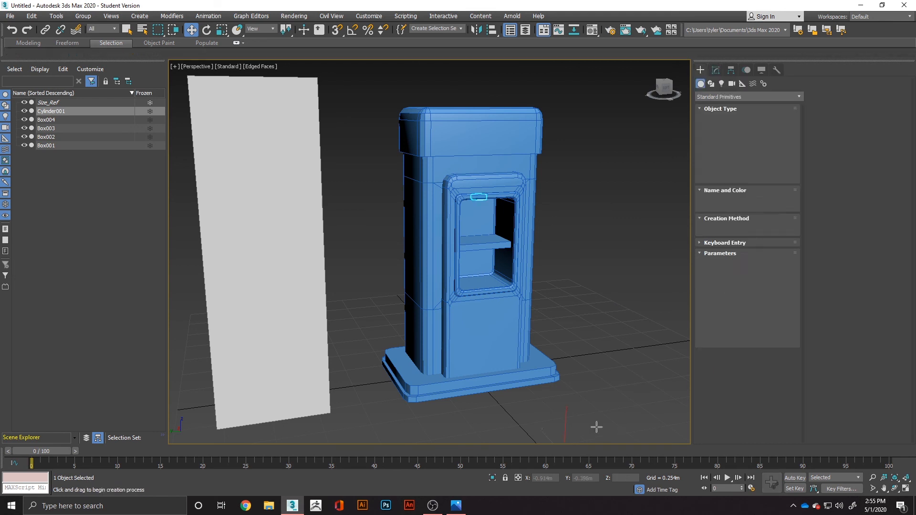
left_click_drag(542, 406, 623, 426)
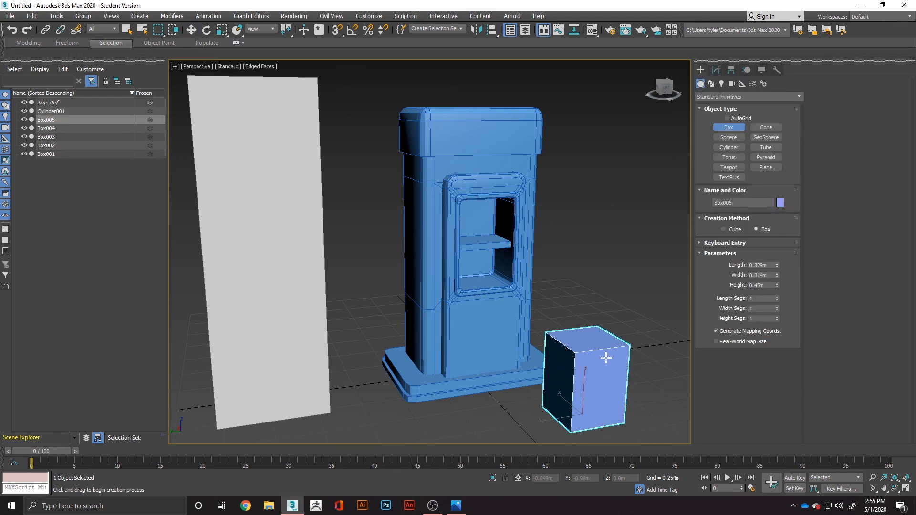
right_click(598, 363)
right_click(601, 381)
mouse_move(662, 476)
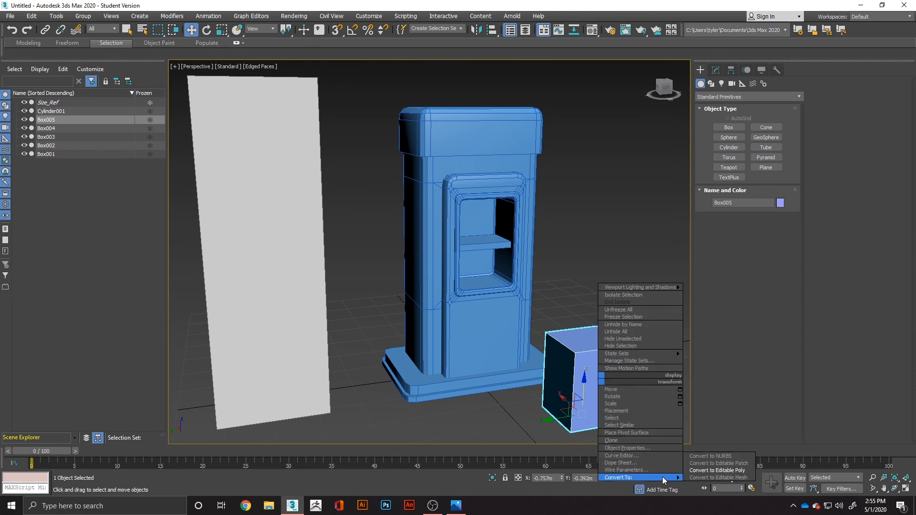
left_click(717, 470)
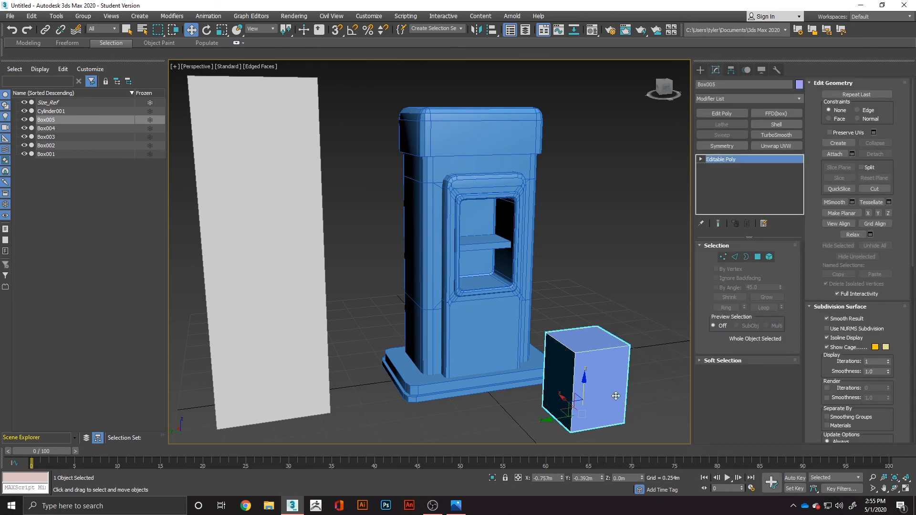
Step: Set the new box's X and Y positions to 0, raise it to about Z 0.392 m, and shift it toward the machine's side
right_click(561, 480)
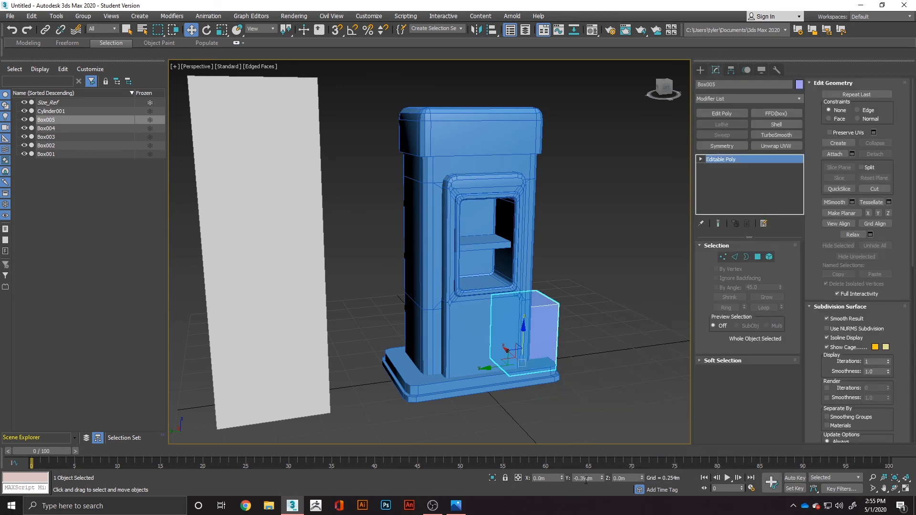
right_click(601, 479)
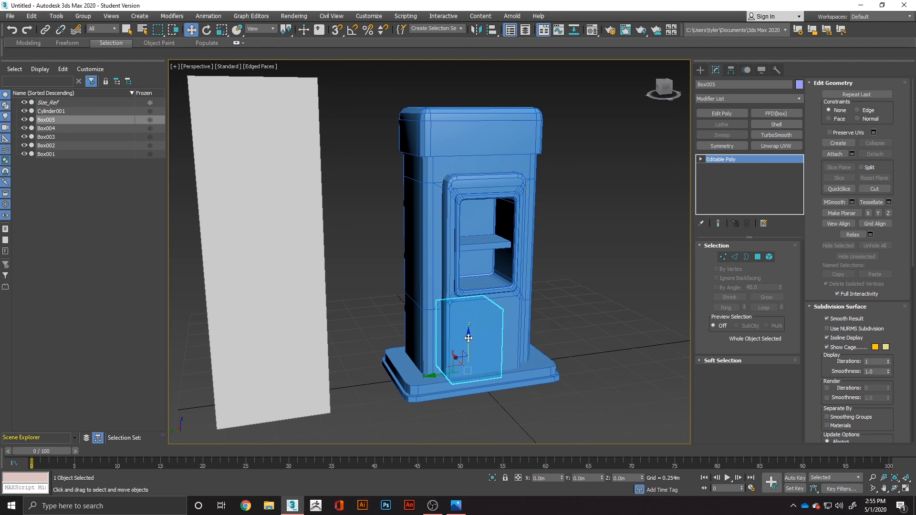
left_click_drag(470, 339, 469, 283)
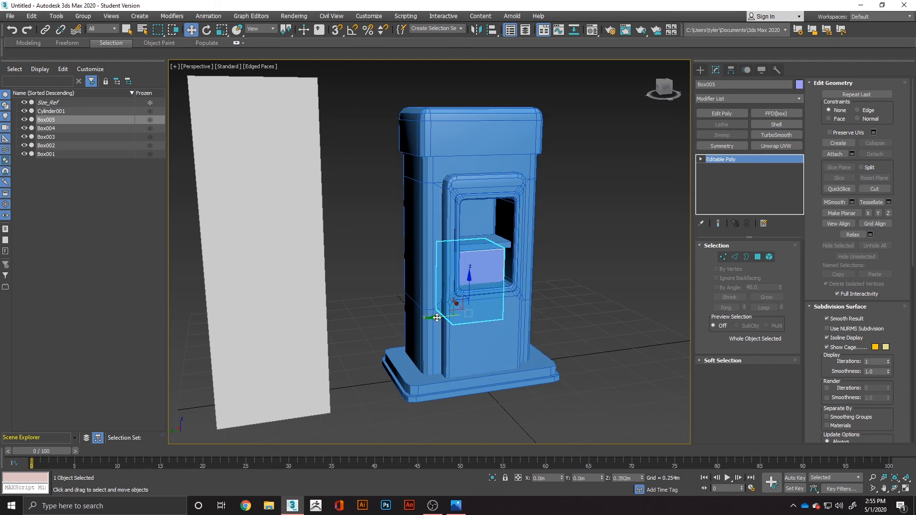
left_click_drag(437, 317, 418, 318)
middle_click_drag(422, 322, 429, 336, "alt")
Step: Scale the box to about 64% in X, 51% in Y and 62% in Z, and position it at about Z 0.591 m
key("r")
left_click_drag(457, 335, 432, 260)
key("w")
key("r")
left_click_drag(409, 307, 429, 320)
middle_click_drag(428, 316, 482, 295, "alt")
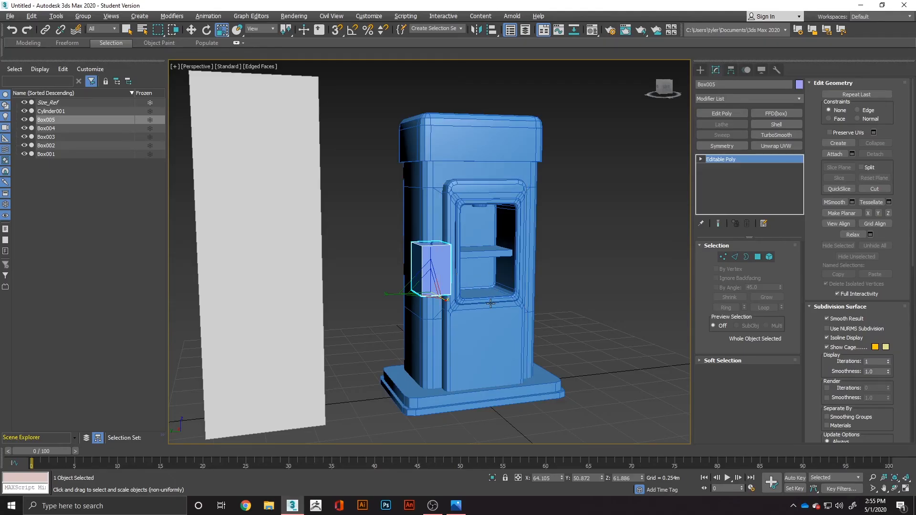
key("w")
left_click_drag(432, 258, 433, 271)
Step: Extend the box's rear polygon backward along the machine's side to about X -0.033 m
scroll(433, 271, "up", 10)
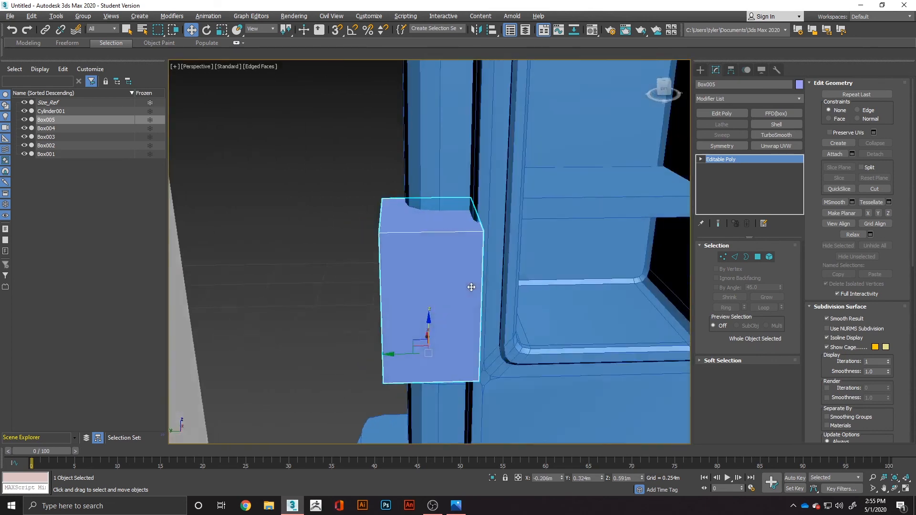
scroll(471, 287, "down", 5)
middle_click_drag(471, 288, 525, 296, "alt")
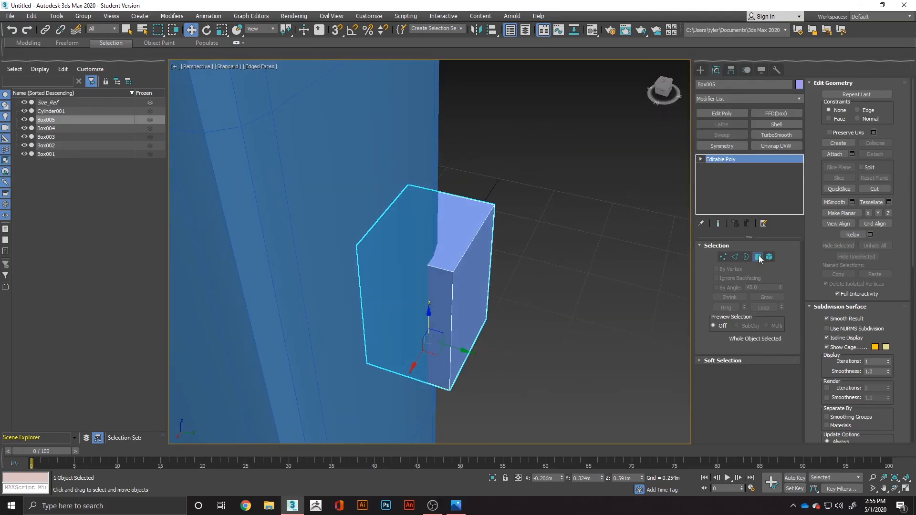
left_click(758, 258)
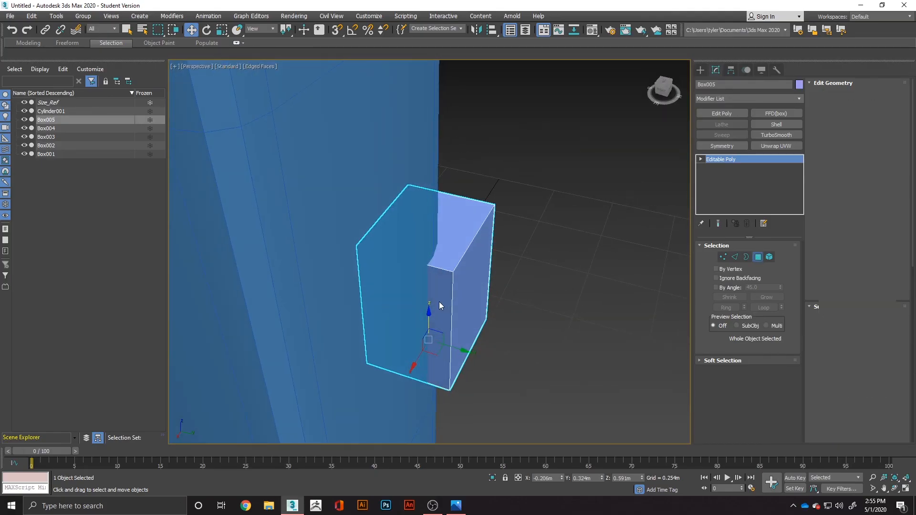
left_click(442, 305)
left_click_drag(391, 348, 368, 375)
middle_click_drag(448, 346, 327, 339, "alt")
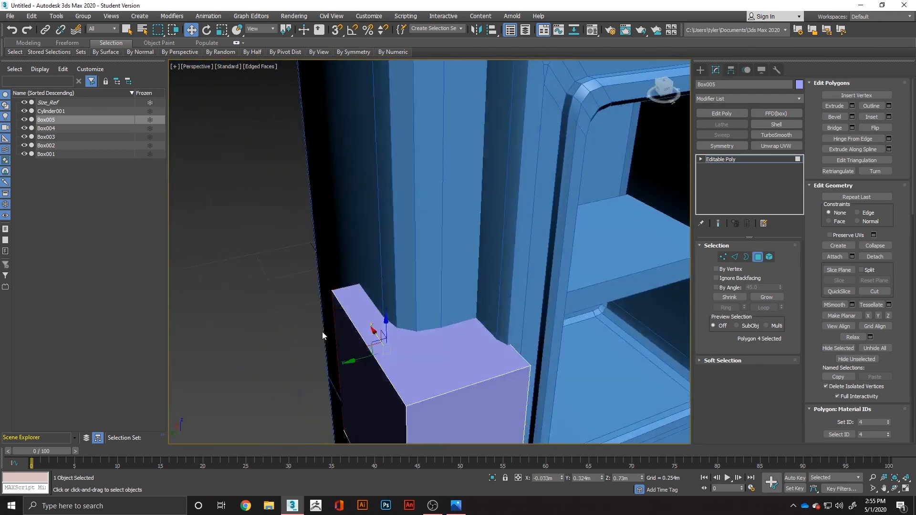
Step: Shift the side box's inner polygon, next to the window frame, slightly along the Y axis
scroll(329, 343, "down", 5)
left_click(375, 371)
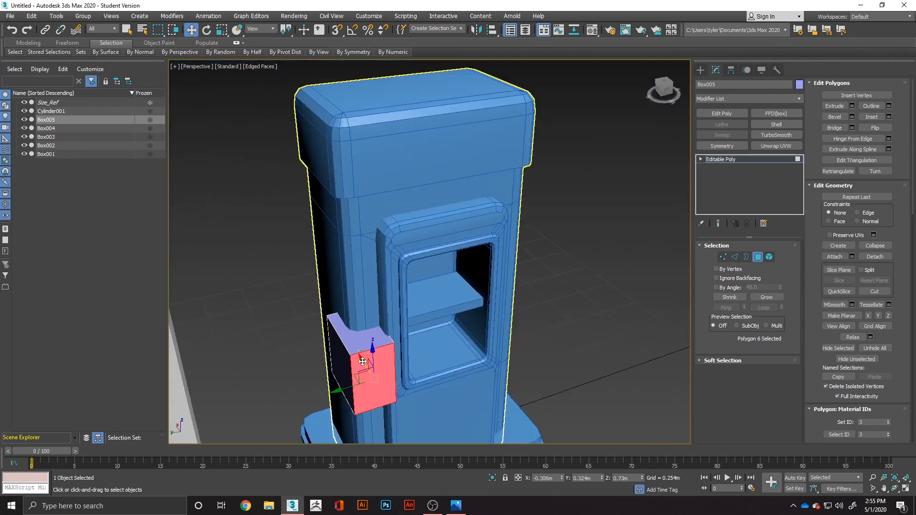
key("ctrl+z")
middle_click_drag(429, 353, 350, 351, "alt")
left_click(348, 351)
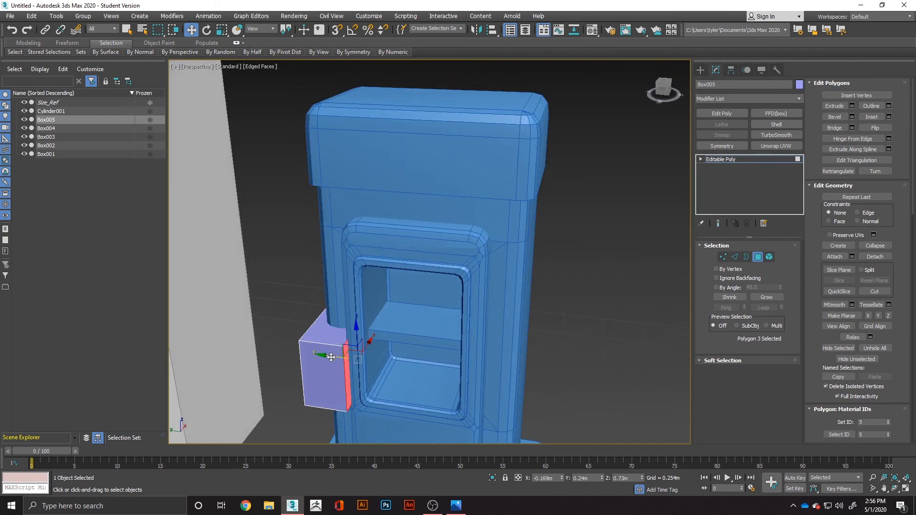
left_click_drag(330, 357, 324, 356)
mouse_move(361, 364)
middle_mouse_down("alt")
mouse_move(390, 367)
mouse_move(363, 372)
middle_mouse_up("alt")
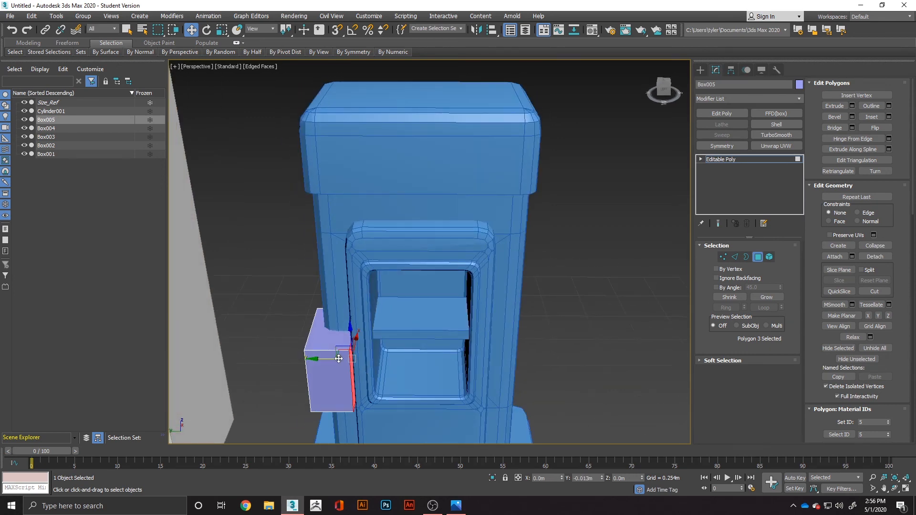
Step: Start a quad chamfer on all edges of the side box with an edge tension of 0.5
key("ctrl+a")
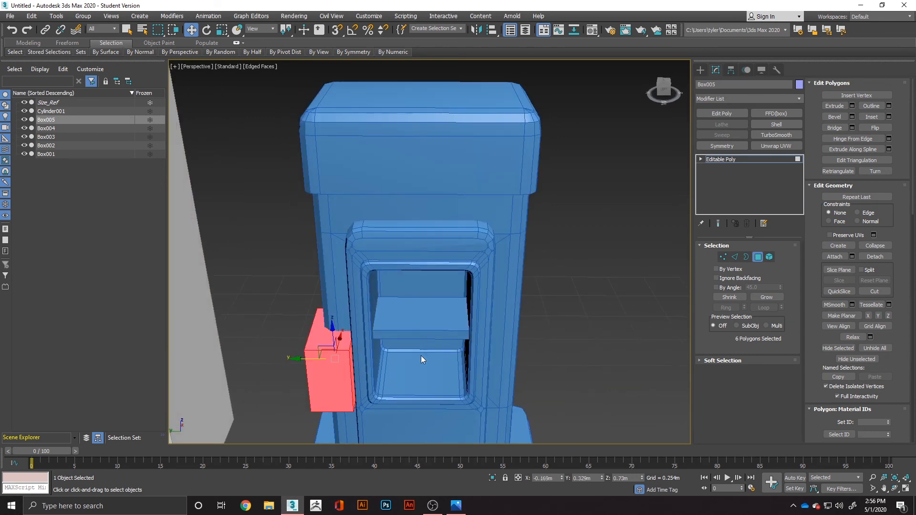
left_click(735, 258, "ctrl")
right_click(351, 362)
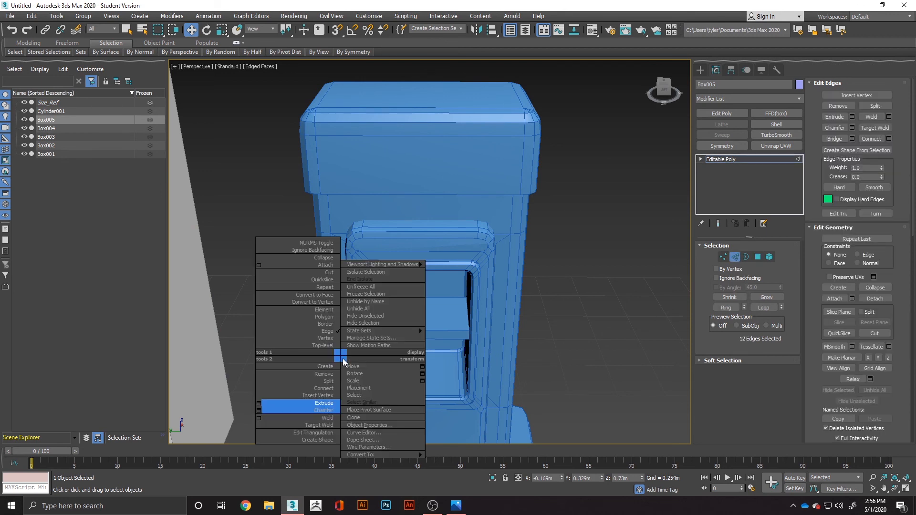
left_click(259, 410)
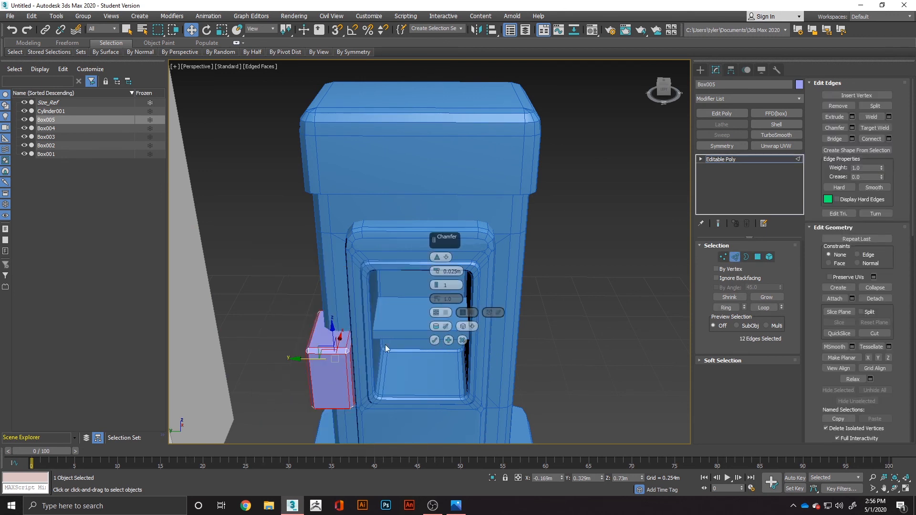
left_click(446, 257)
left_click(455, 277)
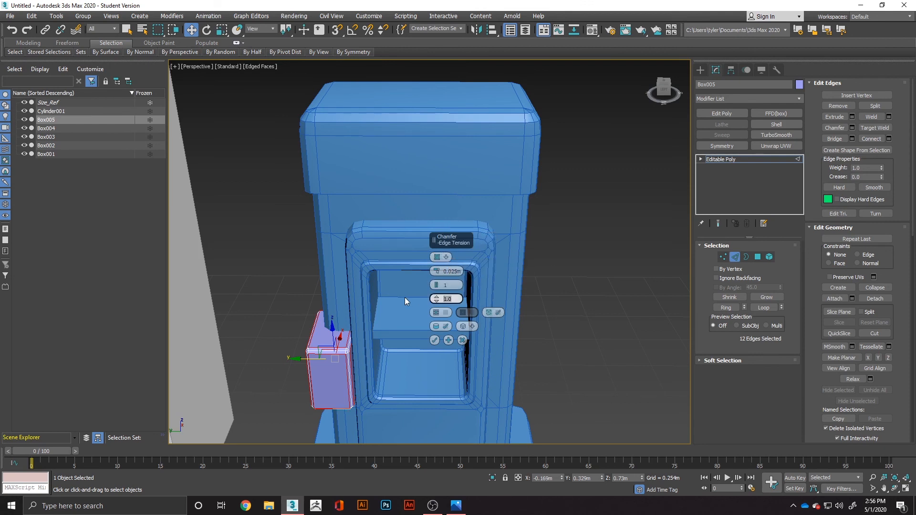
type(".05")
key("BackSpace")
key("BackSpace")
type("5")
key("Return")
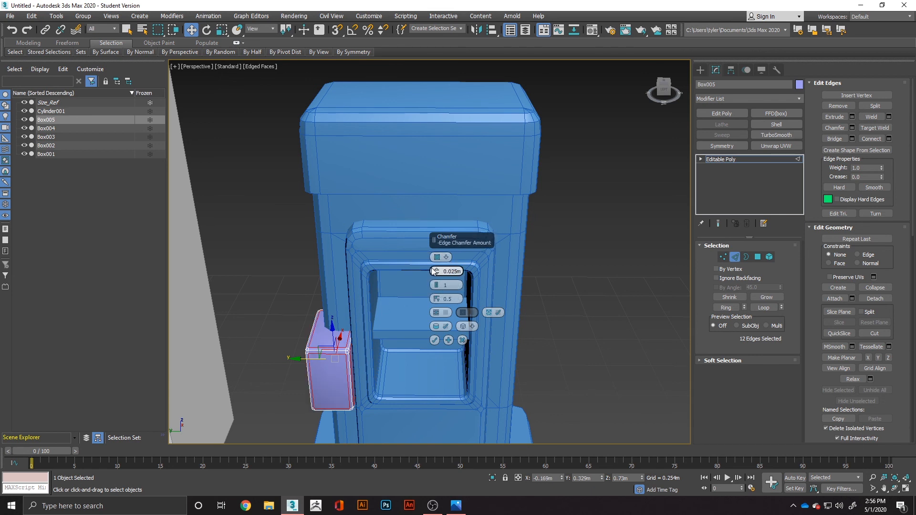
Step: Set the side box's edge chamfer amount to 0.04 m, apply it and deselect the edges
left_click_drag(436, 268, 436, 261)
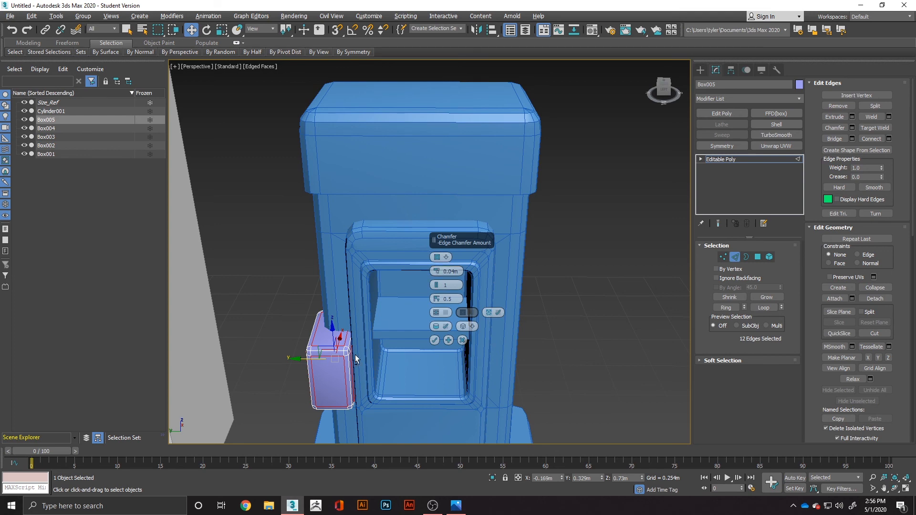
middle_click_drag(403, 305, 403, 347, "alt")
left_click(434, 339)
left_click(542, 353)
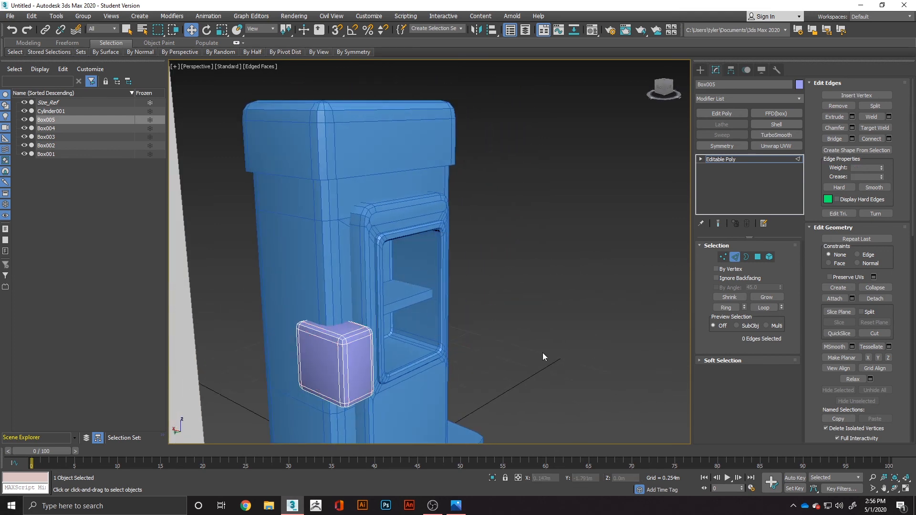
Step: Assign the same blue object color to the cylinder and all five boxes of the machine, then clear the selection
scroll(551, 356, "down", 4)
middle_click_drag(551, 357, 585, 294, "alt")
key("ctrl+a")
key("ctrl+d")
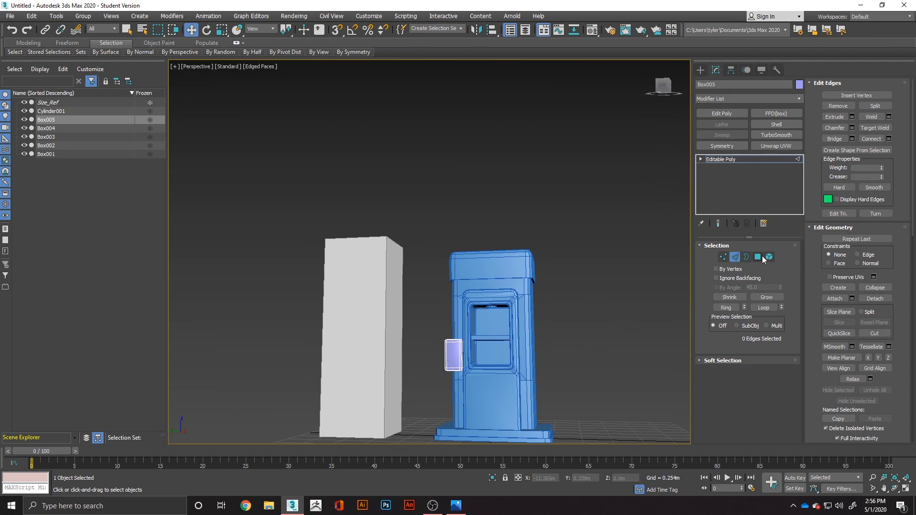
left_click(51, 111)
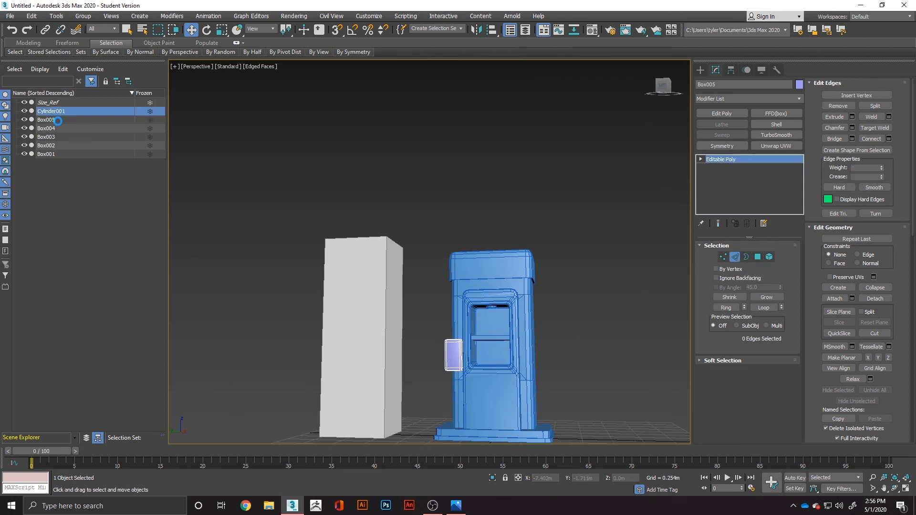
left_click(57, 151, "shift")
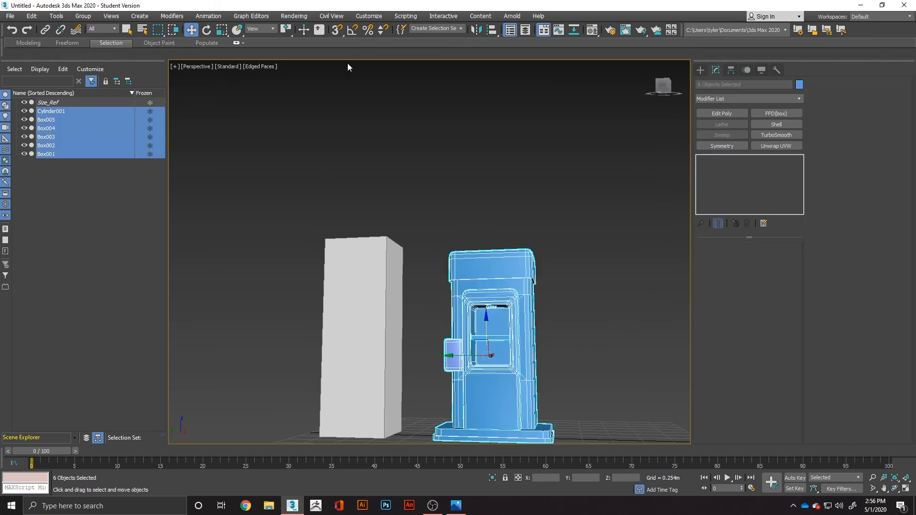
left_click(799, 85)
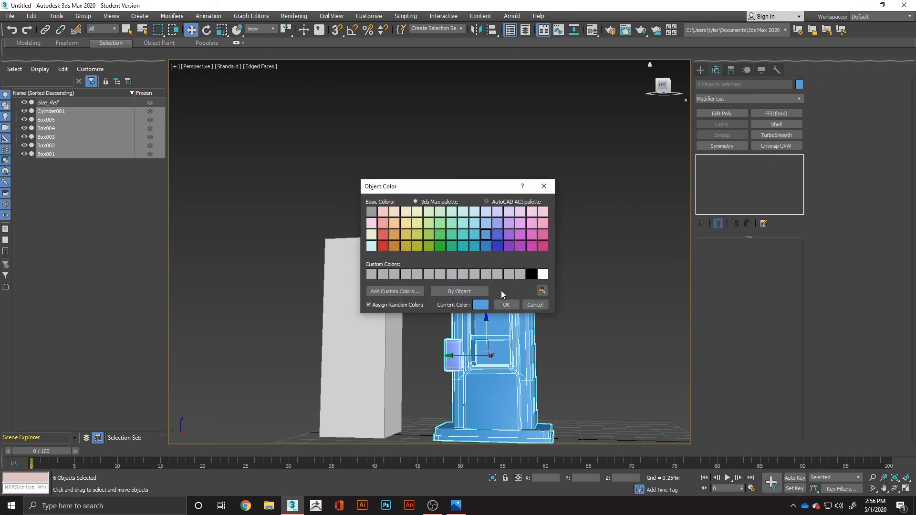
left_click(506, 304)
left_click(595, 307)
Step: View the machine beside the size reference and switch to the reference sheet to compare its design
middle_click_drag(594, 307, 532, 316, "alt")
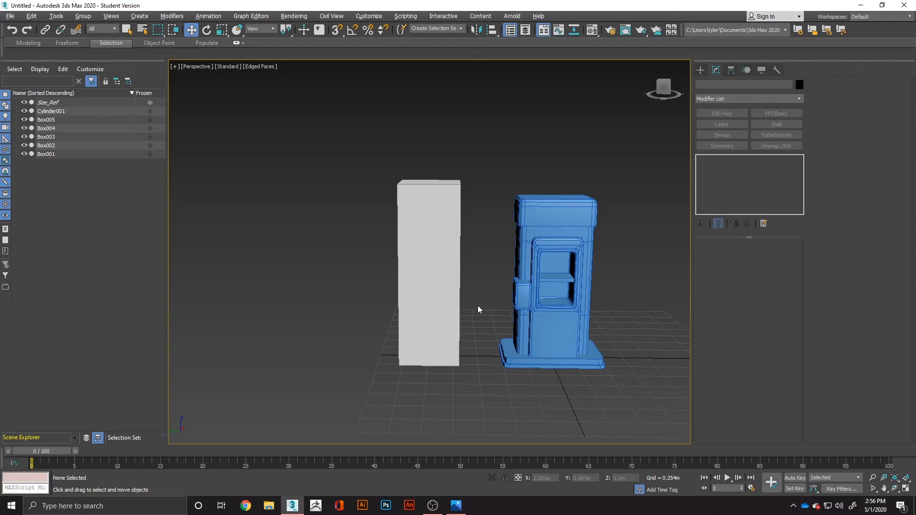
middle_click_drag(479, 310, 590, 324, "alt")
key("alt+Tab")
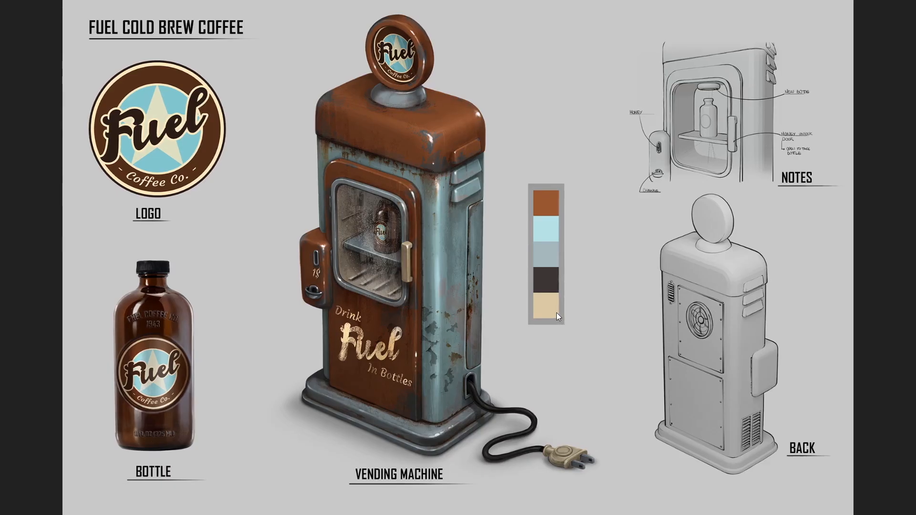
Step: Create a sphere of about 0.353 m radius on the ground beside the vending machine and set its segments to 12
key("alt+Tab")
middle_click_drag(548, 362, 516, 339)
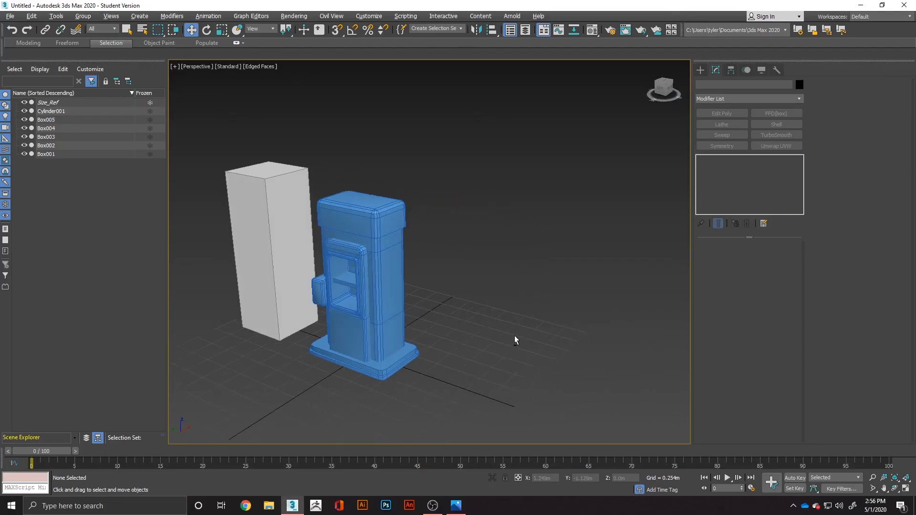
right_click(487, 367)
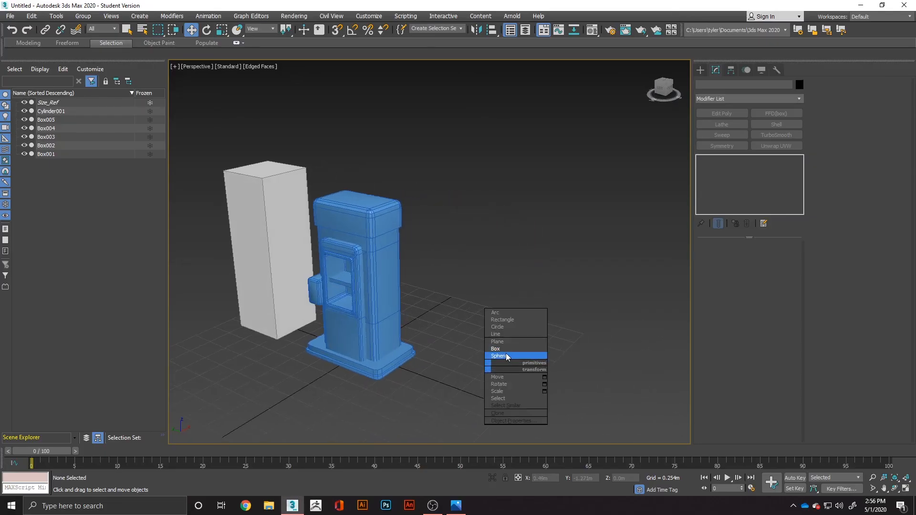
left_click(499, 356)
left_click_drag(430, 386, 455, 401)
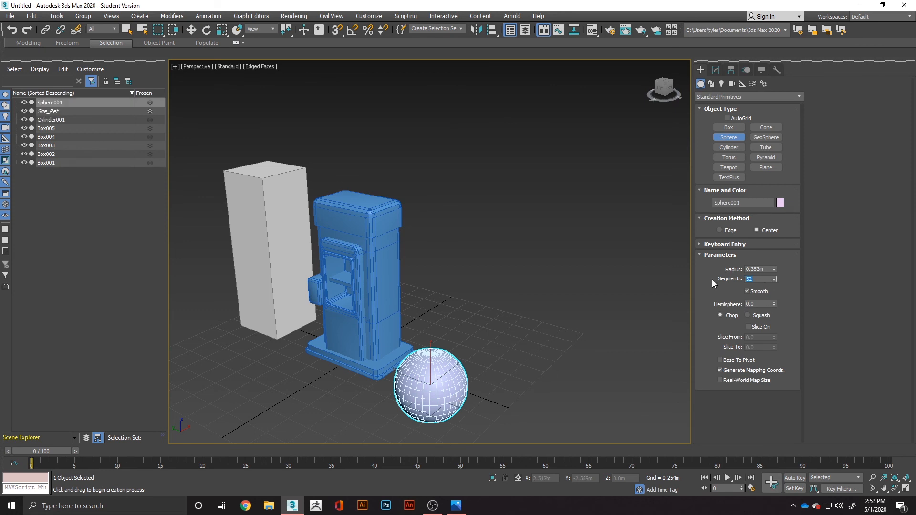
type("12")
key("Tab")
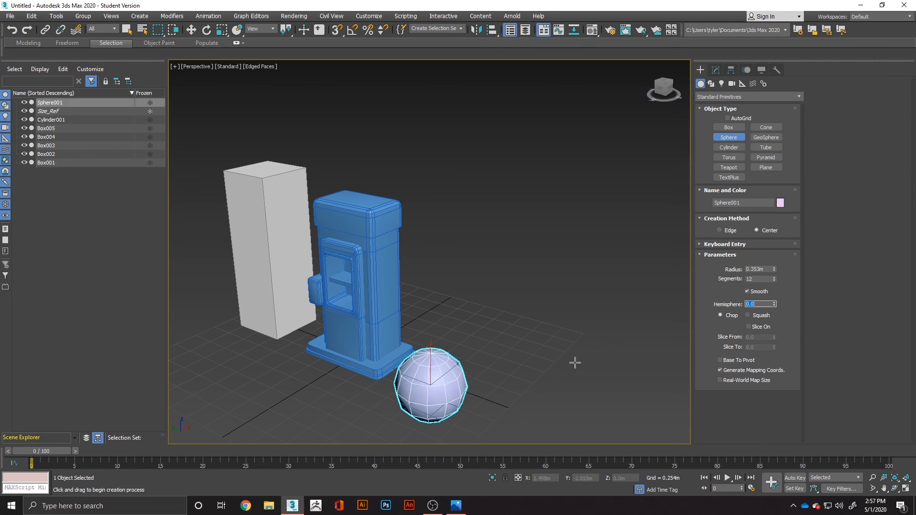
Step: Finish creating the sphere and convert it to an Editable Poly
right_click(465, 406)
right_click(452, 401)
mouse_move(530, 494)
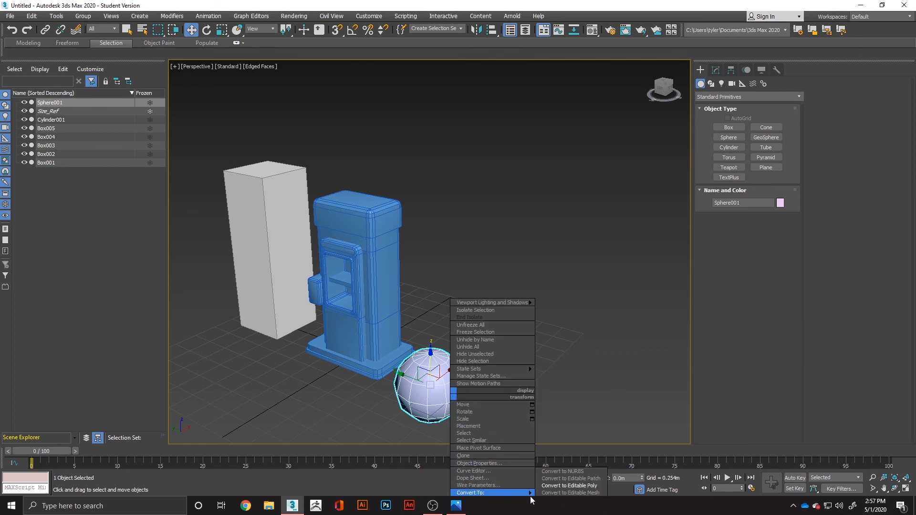
left_click(567, 486)
Step: In the front view, delete the lower half of the sphere's polygons
key("f")
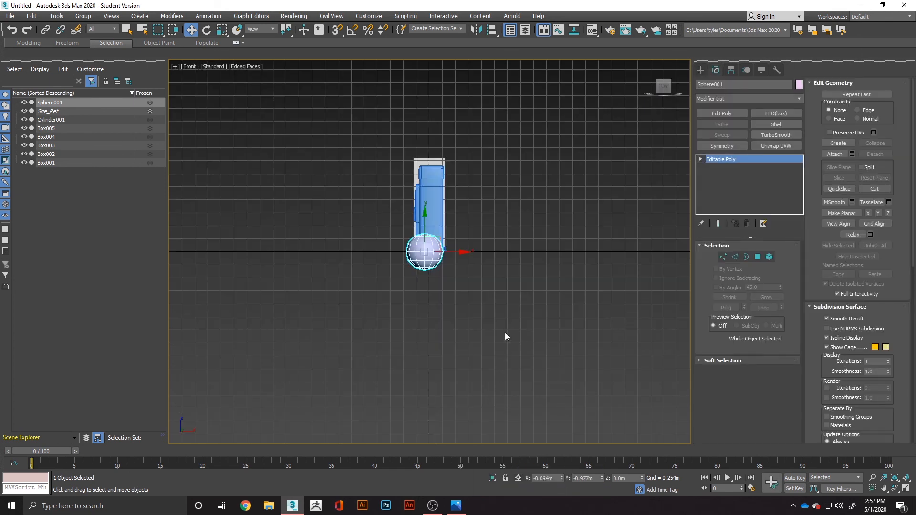
scroll(420, 271, "up", 2)
left_click(757, 258)
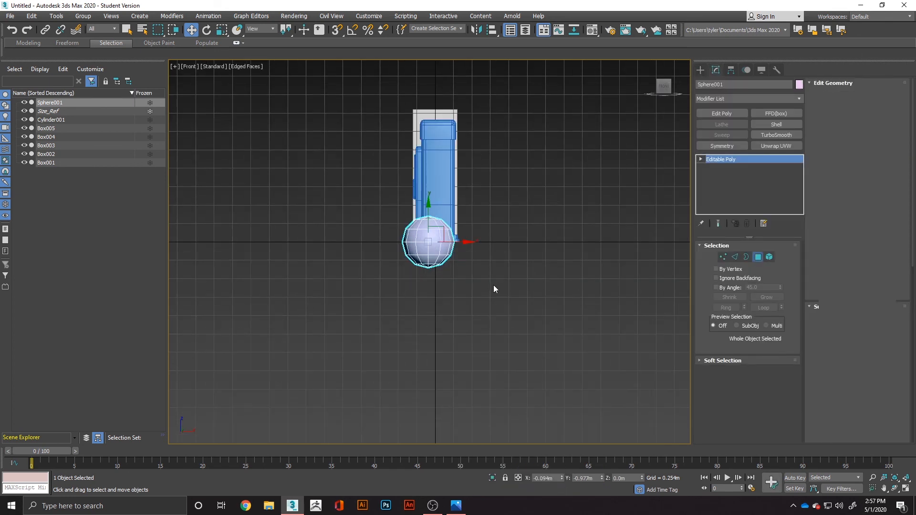
left_click_drag(493, 285, 384, 251)
key("Delete")
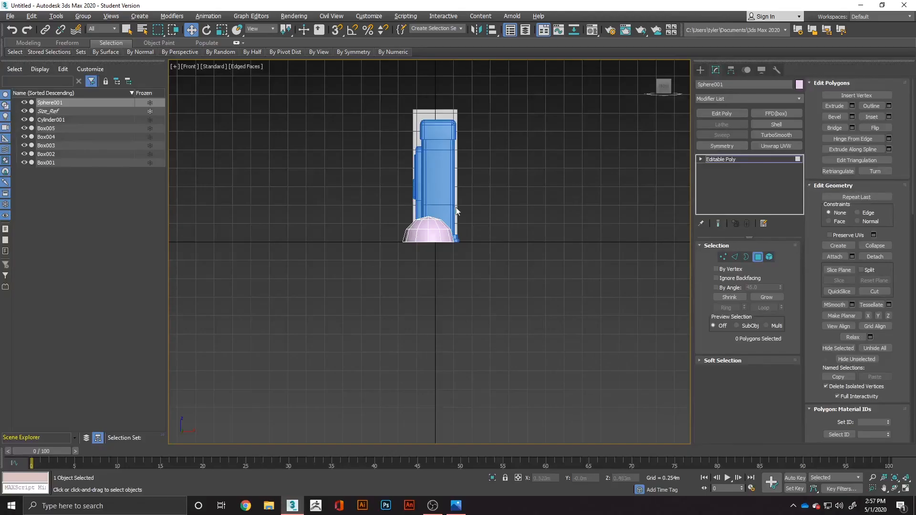
Step: Delete the cap polygons at the top of the hemisphere and compare the shape with the concept art
left_click_drag(402, 205, 454, 219)
key("Delete")
key("space")
key("alt+Tab")
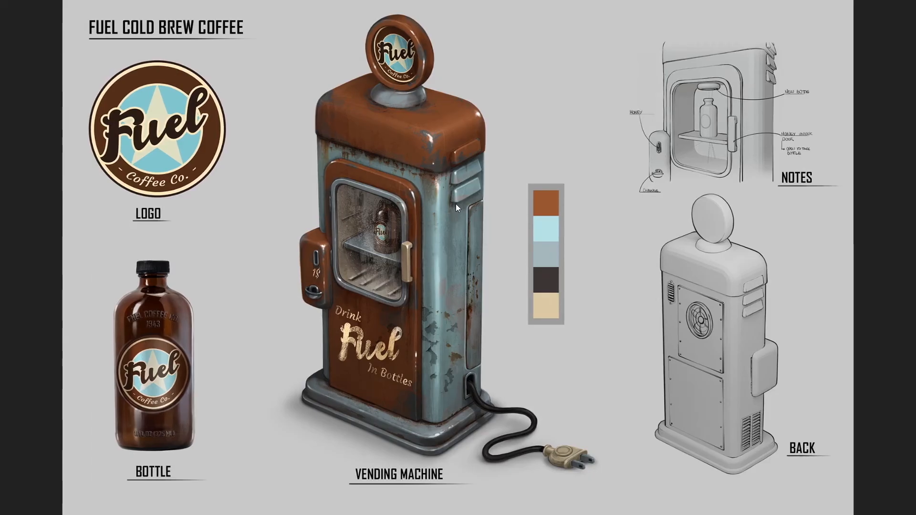
key("alt+Tab")
Step: Delete the next ring of polygons around the hemisphere's top opening
middle_click_drag(456, 204, 445, 223, "alt")
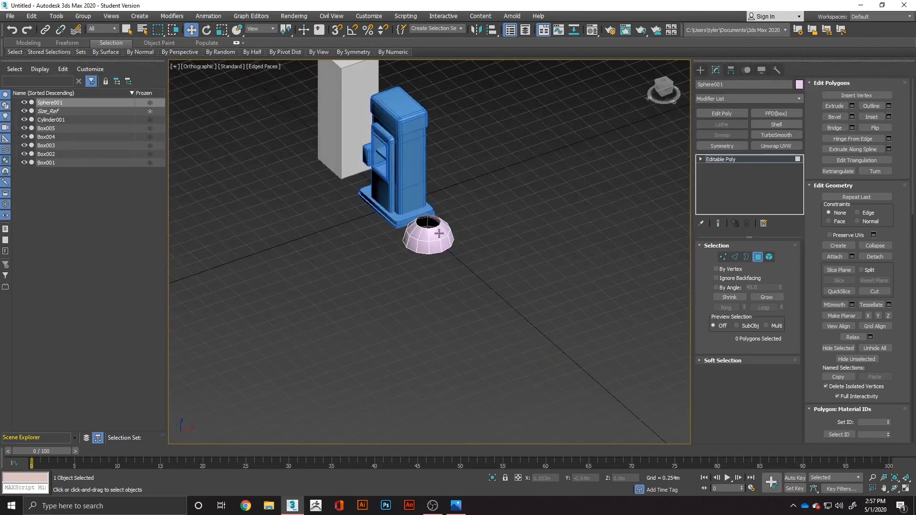
key("alt+c")
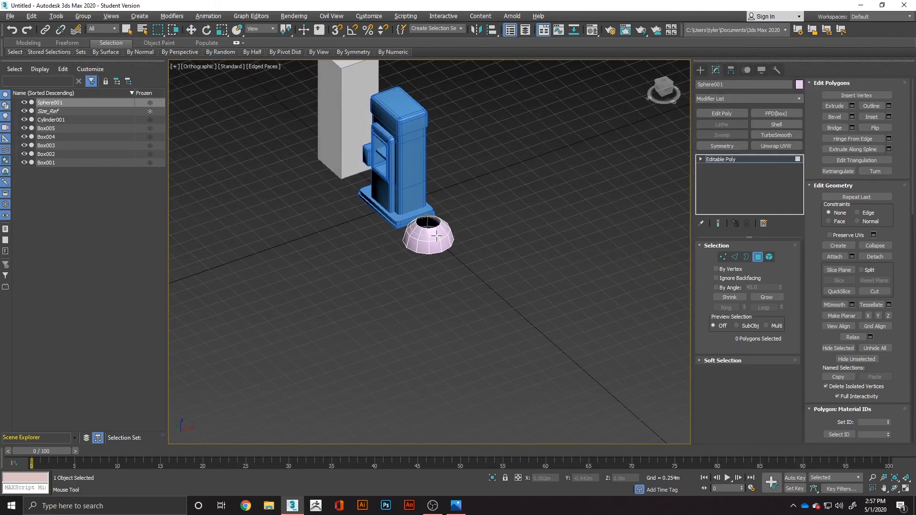
right_click(472, 233)
left_click(432, 232)
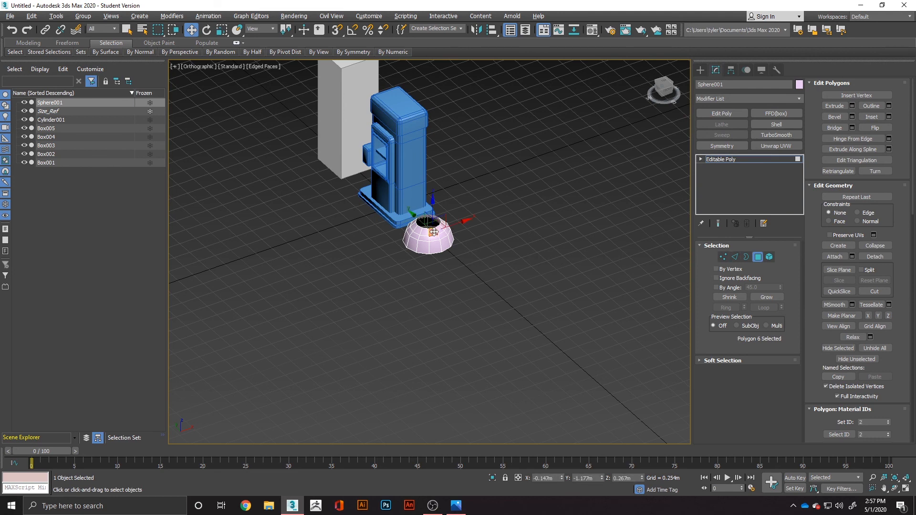
left_click(439, 230, "shift")
key("Delete")
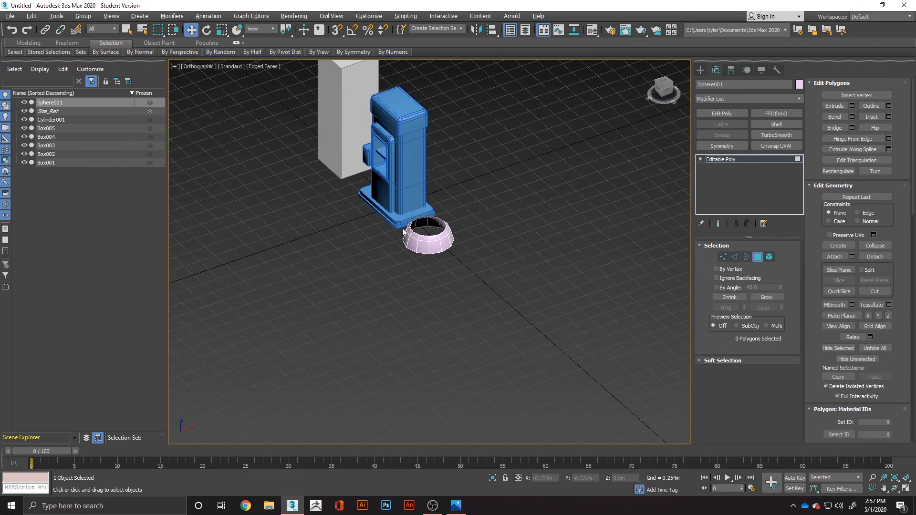
Step: Extend the top opening's border inward by scaling and collapse it to a single point to close the dome
scroll(441, 229, "up", 4)
left_click(744, 256)
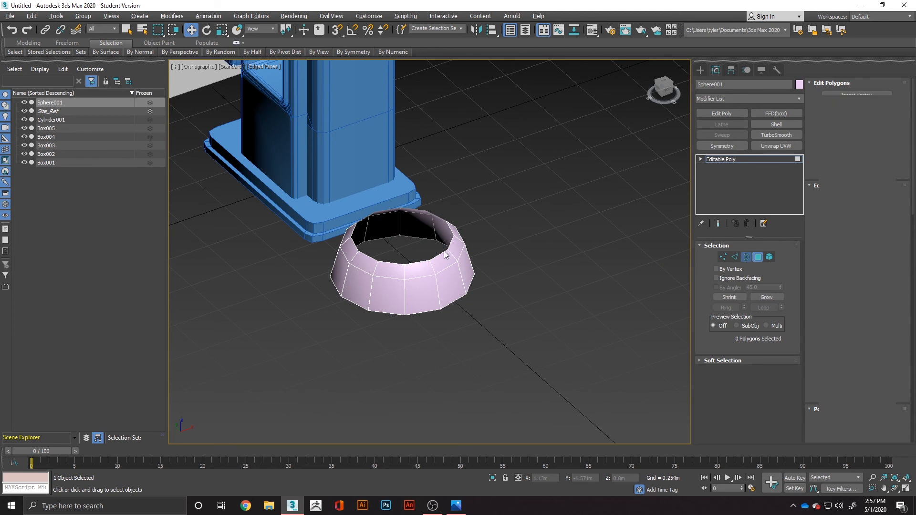
left_click(444, 252)
key("r")
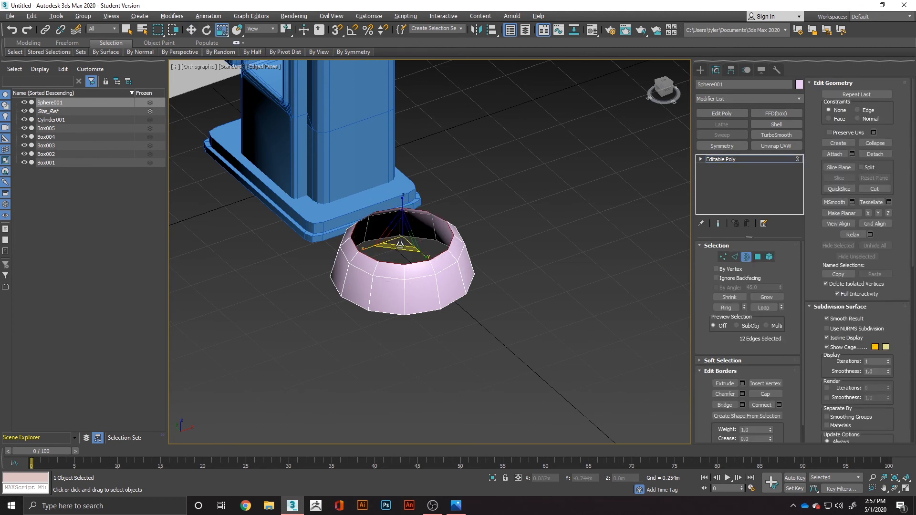
left_click_drag(400, 244, 398, 226)
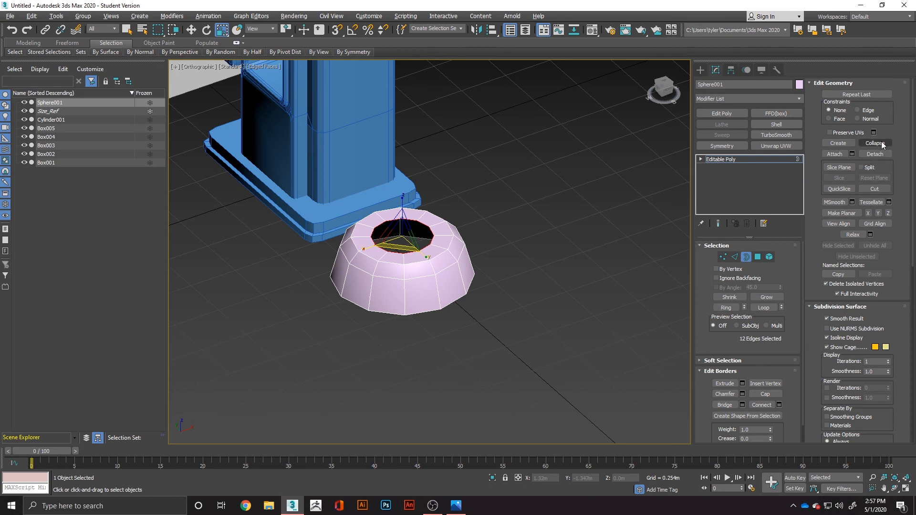
left_click(875, 143)
scroll(408, 282, "down", 2)
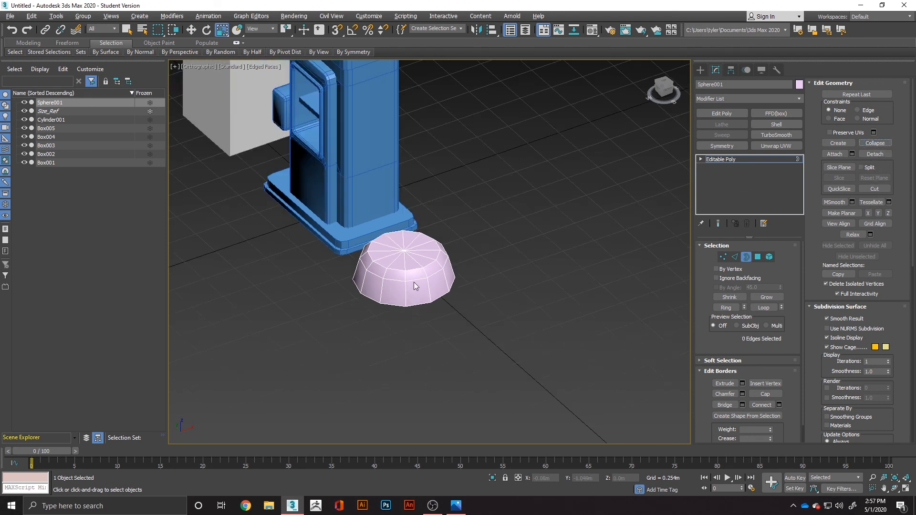
Step: Scale the edge loop around the dome's upper shoulder outward to about 104% in X and Y
key("2")
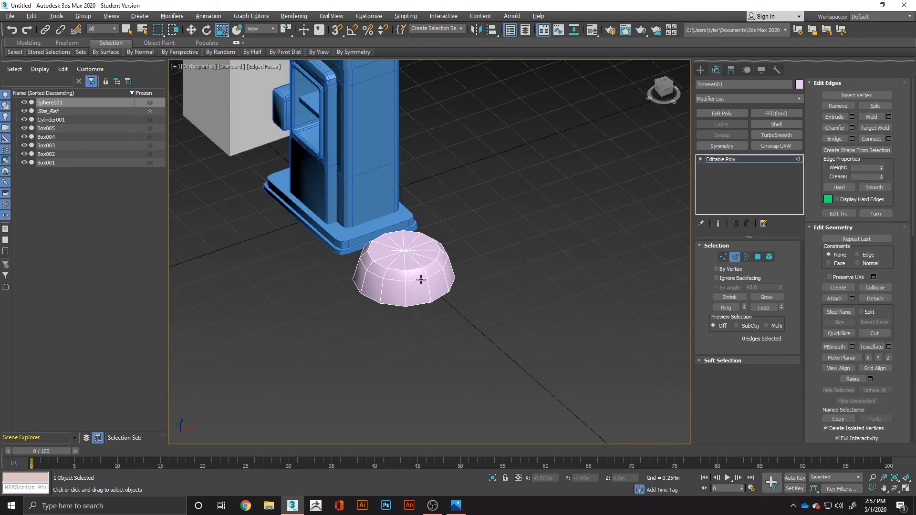
double_click(421, 281)
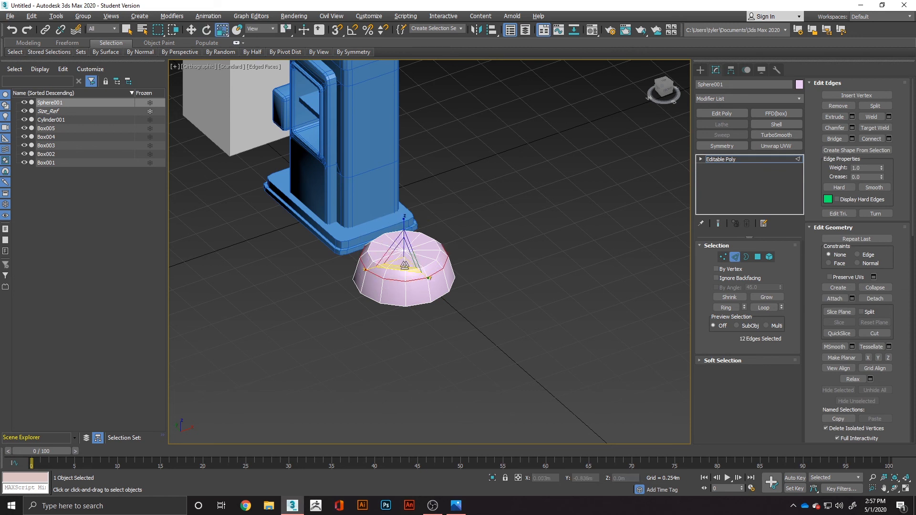
left_click_drag(403, 266, 405, 268)
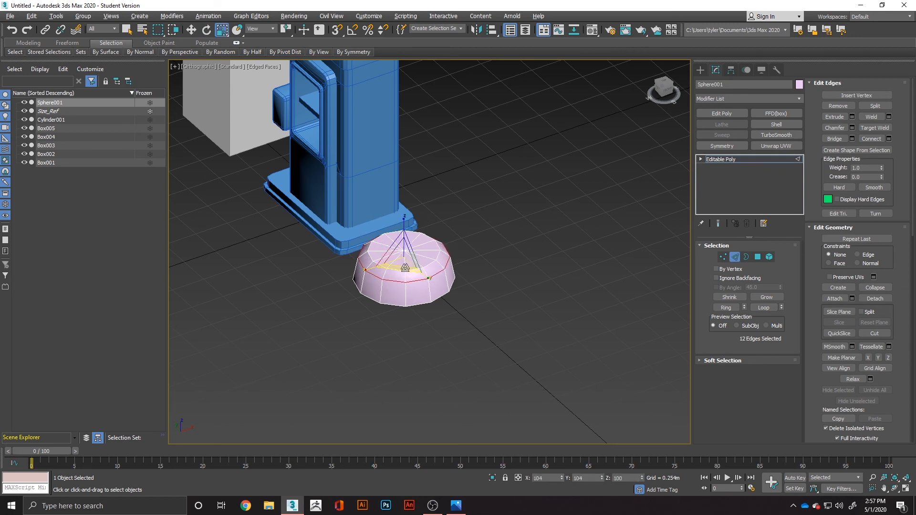
Step: Insert an edge loop around the dome's lower wall and scale it outward to about 105% in X and Y
key("alt+c")
left_click(415, 292)
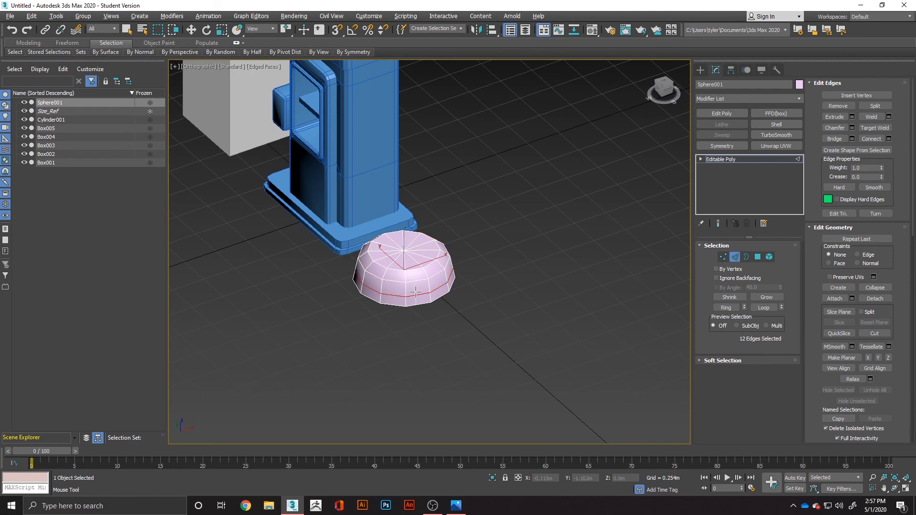
key("q")
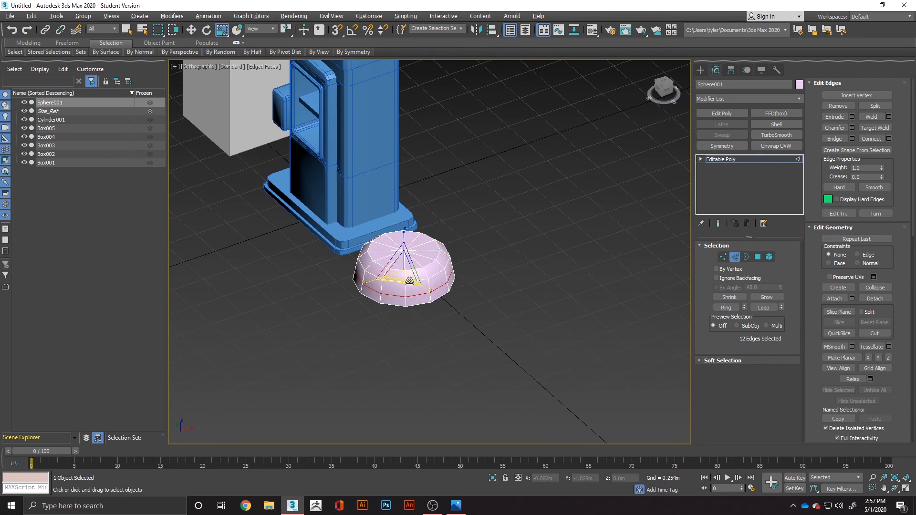
key("r")
left_click_drag(409, 281, 414, 283)
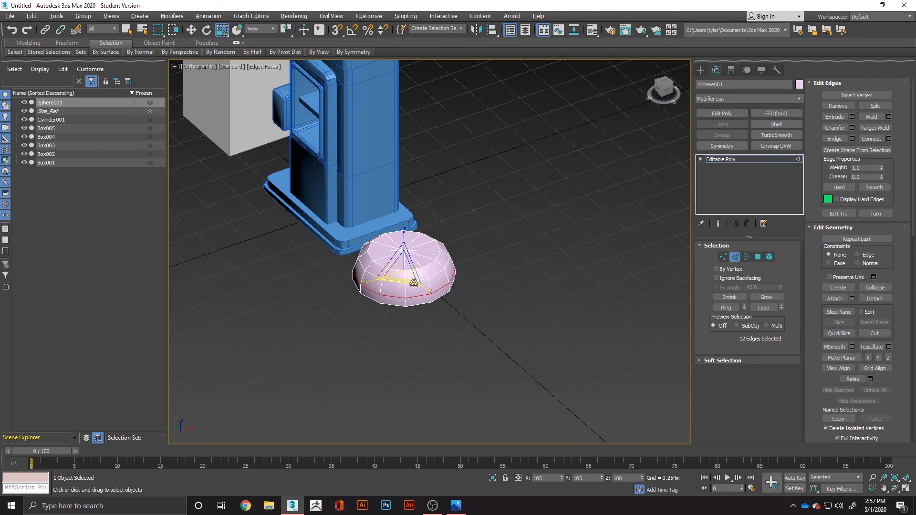
Step: Move the whole dome element onto the roof of the vending machine and set its X and Y positions to 0
scroll(429, 291, "down", 5)
middle_click_drag(446, 300, 501, 285, "alt")
key("f")
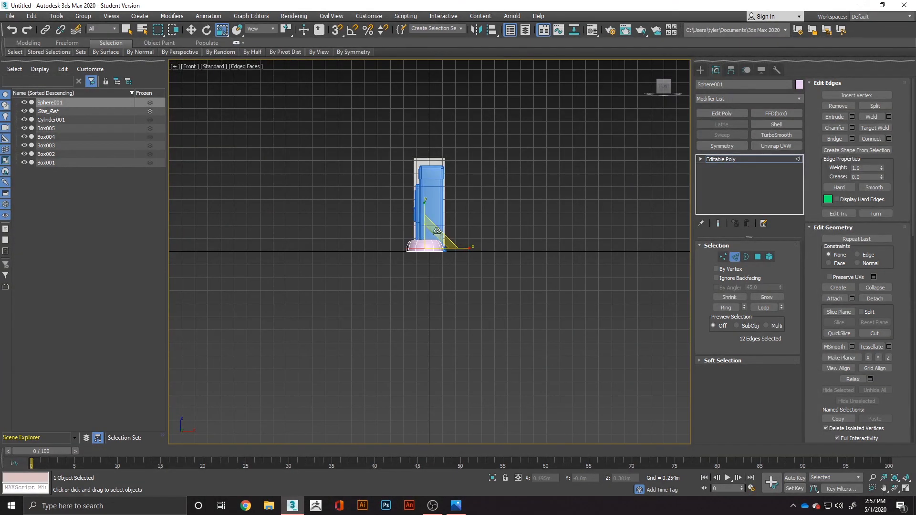
left_click(655, 88)
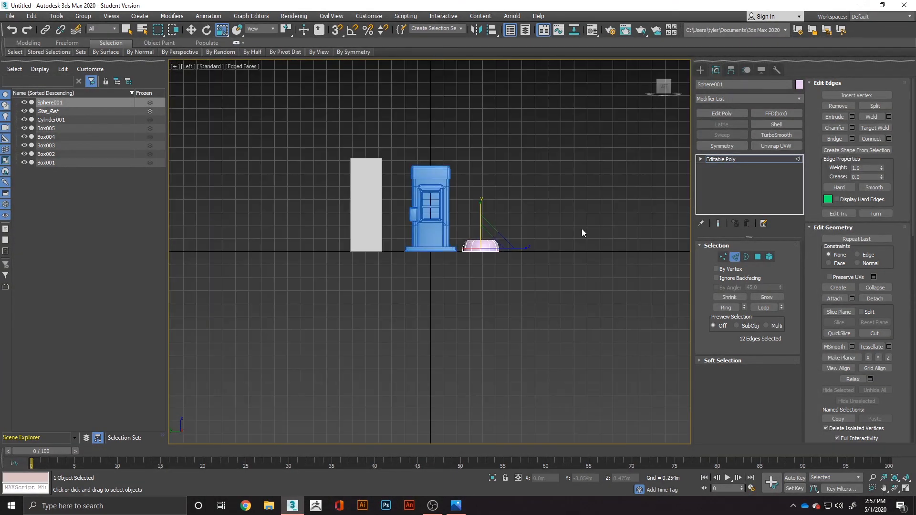
key("w")
left_click(528, 259)
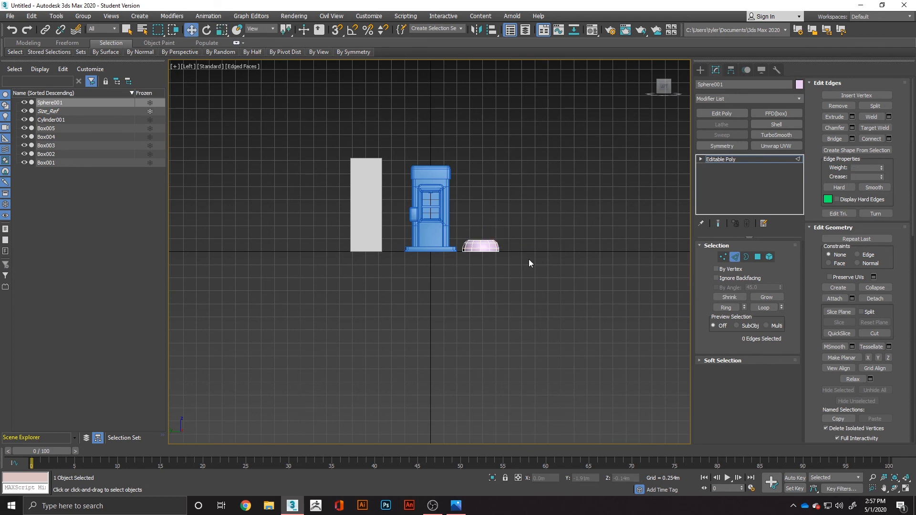
left_click(768, 258)
left_click(481, 246)
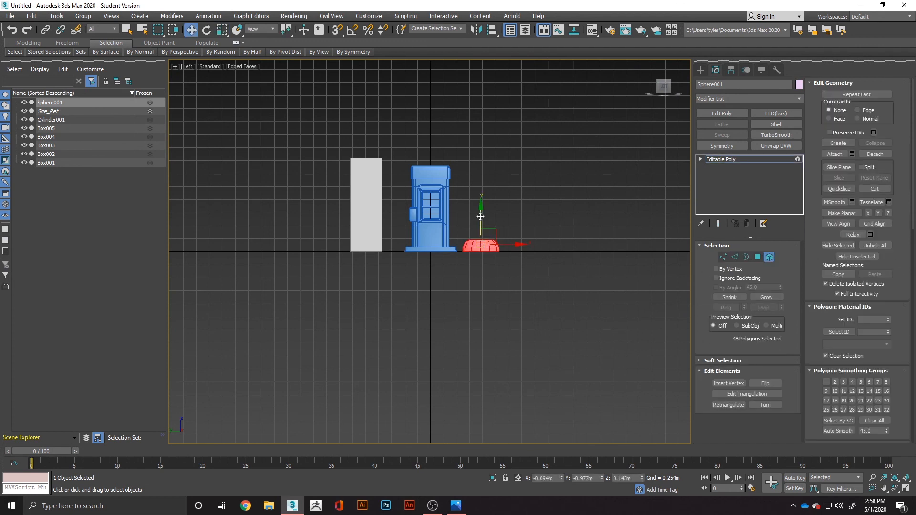
left_click_drag(479, 214, 430, 163)
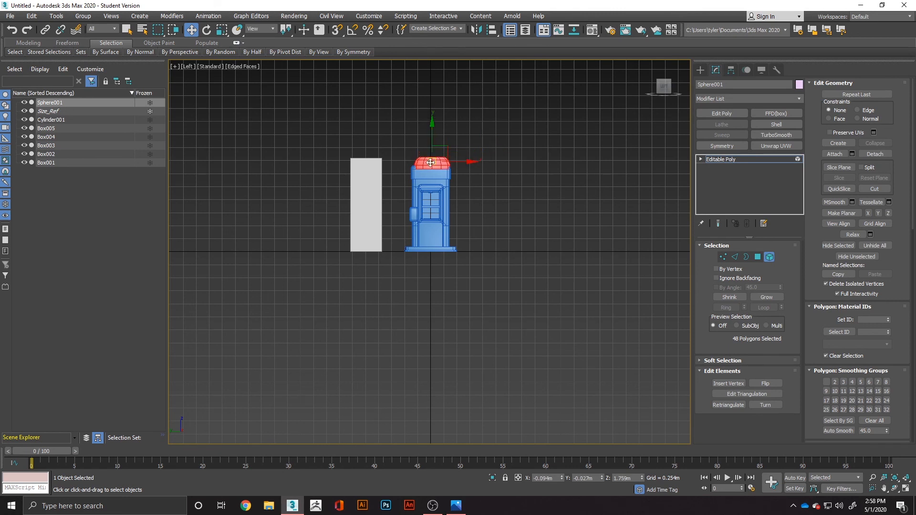
right_click(562, 479)
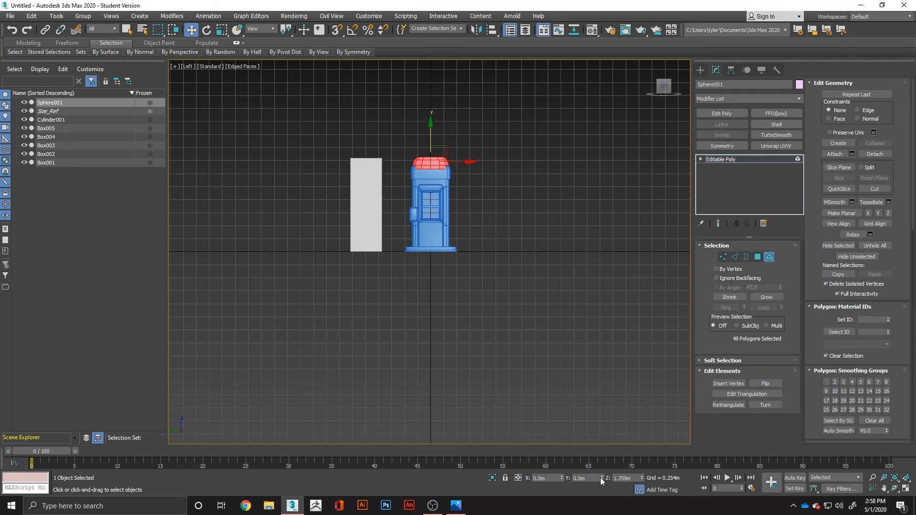
Step: Scale the dome element down uniformly to match the sign base proportions in the concept art
key("r")
scroll(431, 161, "up", 5)
left_click_drag(435, 165, 397, 221)
key("alt+Tab")
key("alt+Tab")
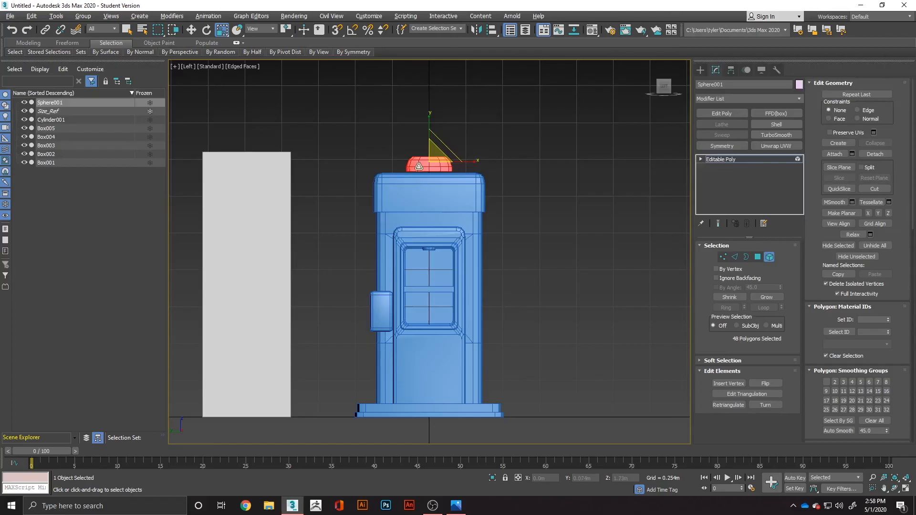
left_click_drag(435, 156, 432, 160)
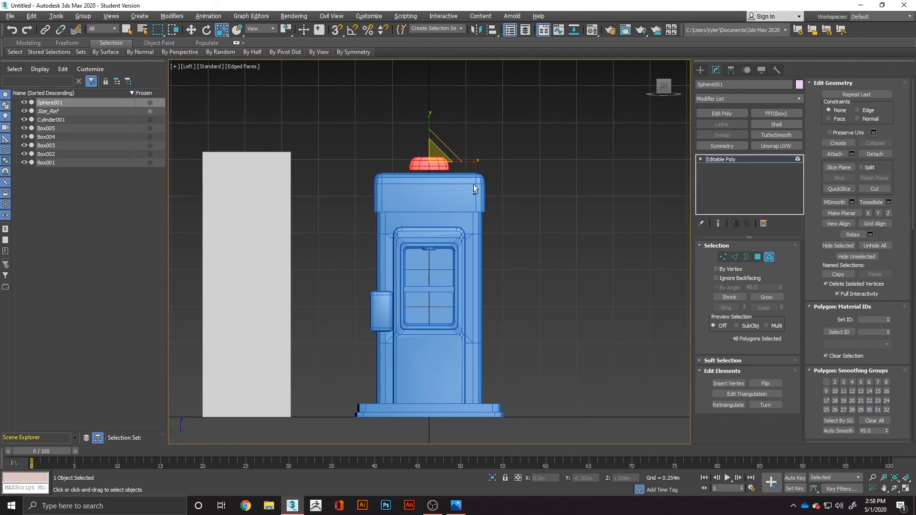
Step: In the shaded top view, move the dome along X to centre it on the machine's roof
middle_click_drag(474, 186, 413, 234, "alt")
key("t")
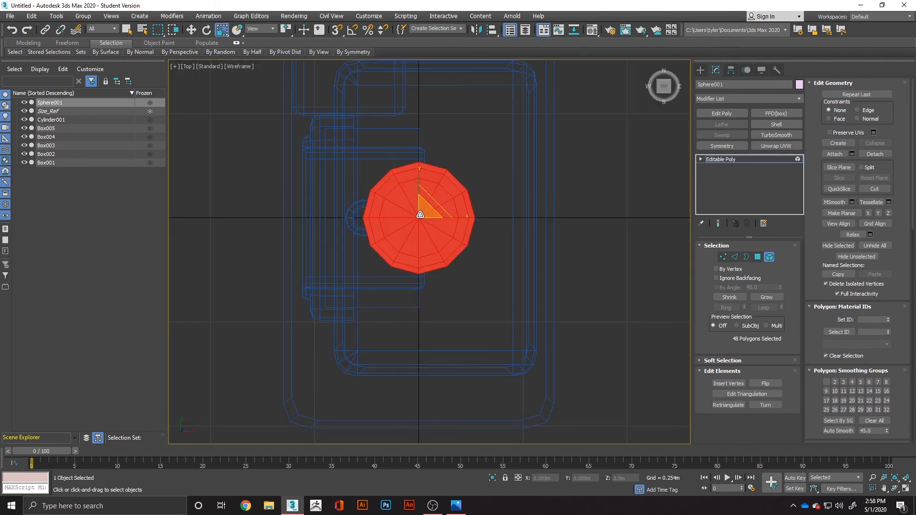
scroll(424, 214, "down", 5)
key("w")
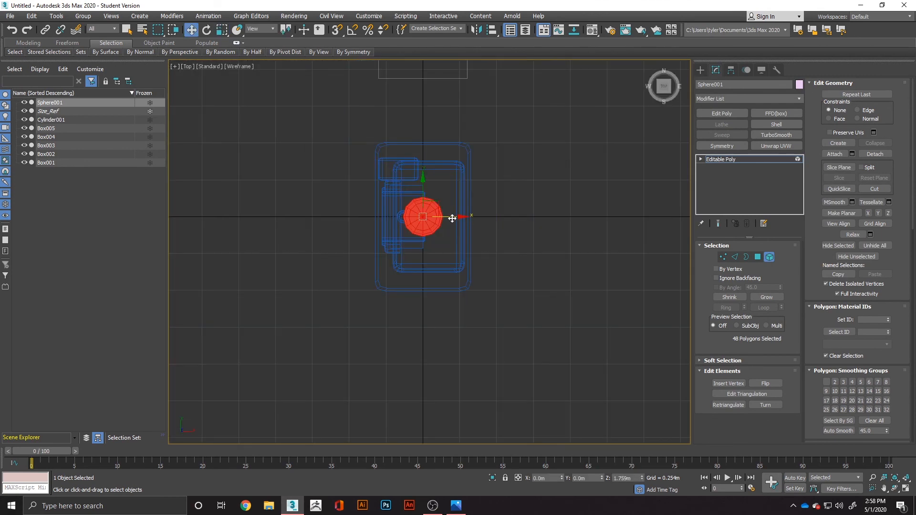
left_click_drag(452, 218, 456, 218)
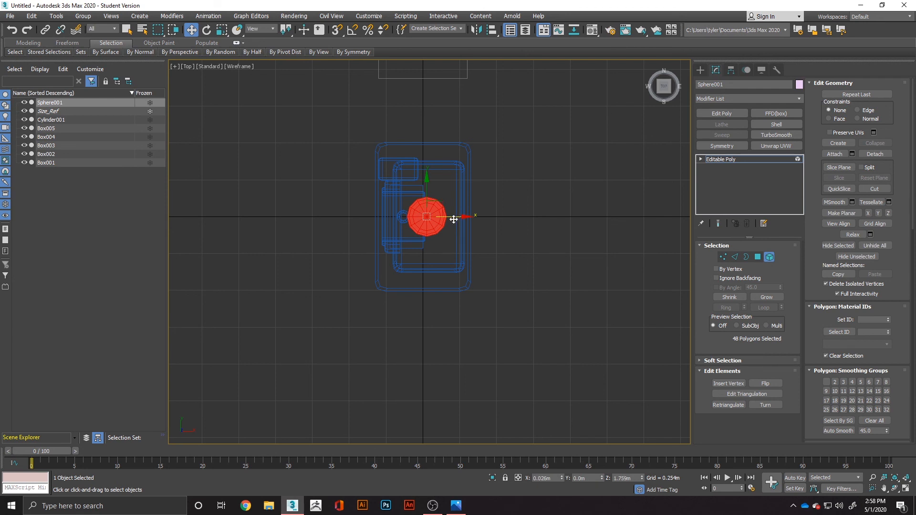
key("F3")
left_click_drag(455, 217, 456, 219)
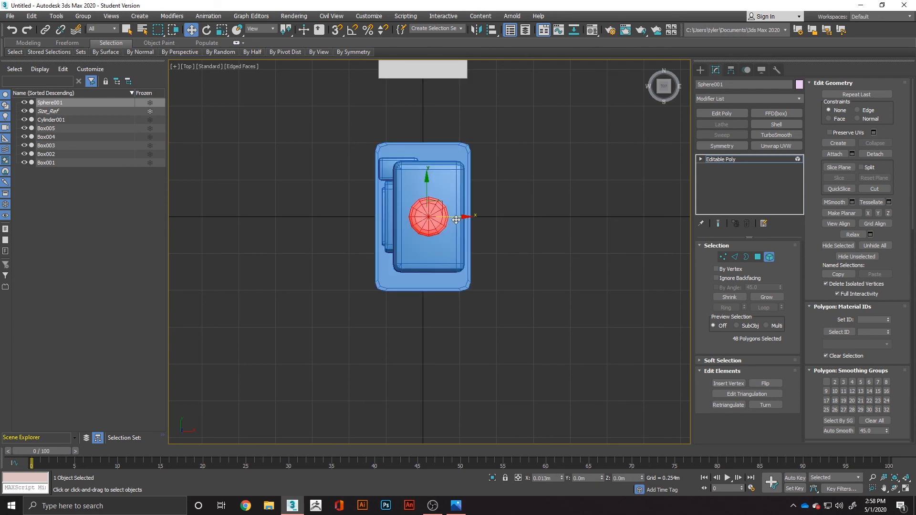
Step: Lower the dome along the vertical axis in the left view so it sits on the machine's roof, and deselect it
middle_click_drag(495, 253, 559, 186, "alt")
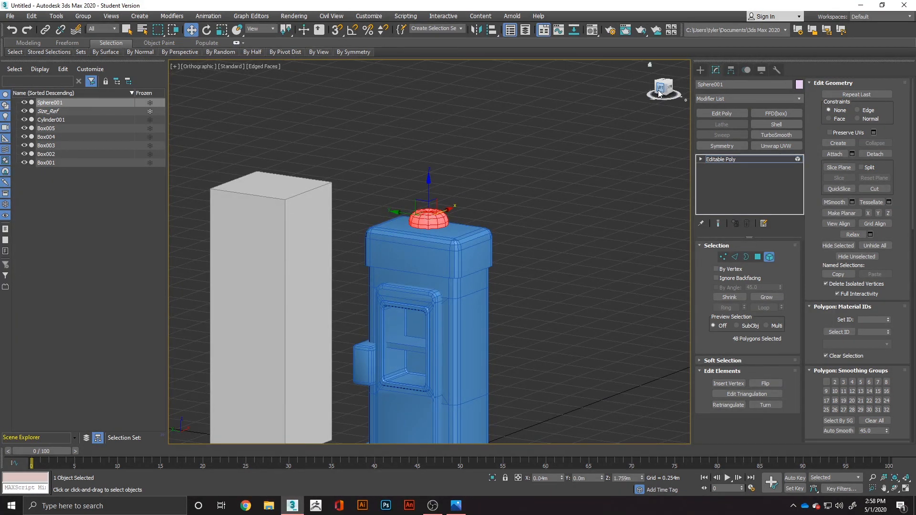
left_click(661, 90)
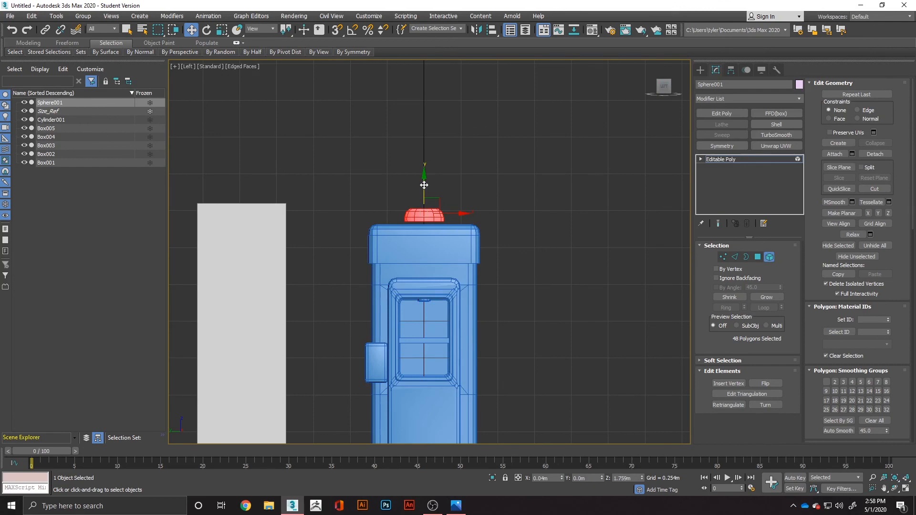
left_click(515, 197)
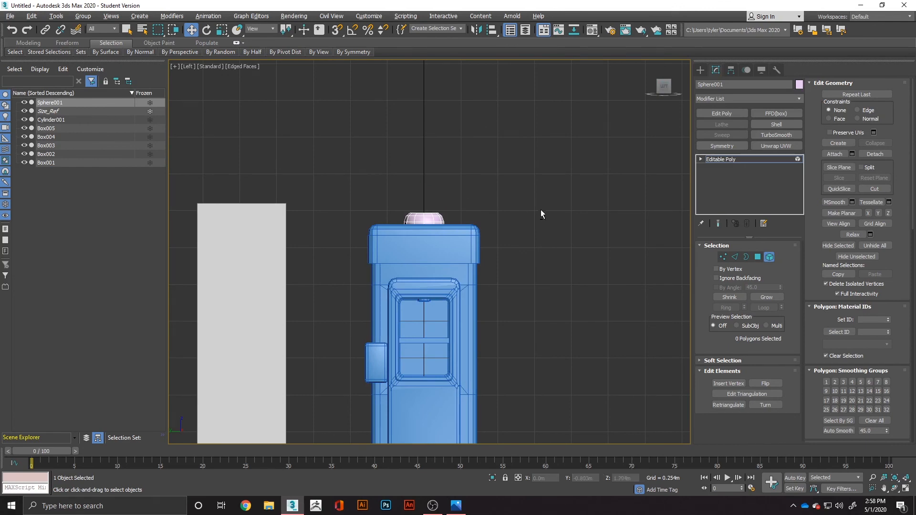
Step: Change the dome's object color to the same blue as the vending machine
middle_click_drag(540, 210, 520, 239, "alt")
left_click(798, 85)
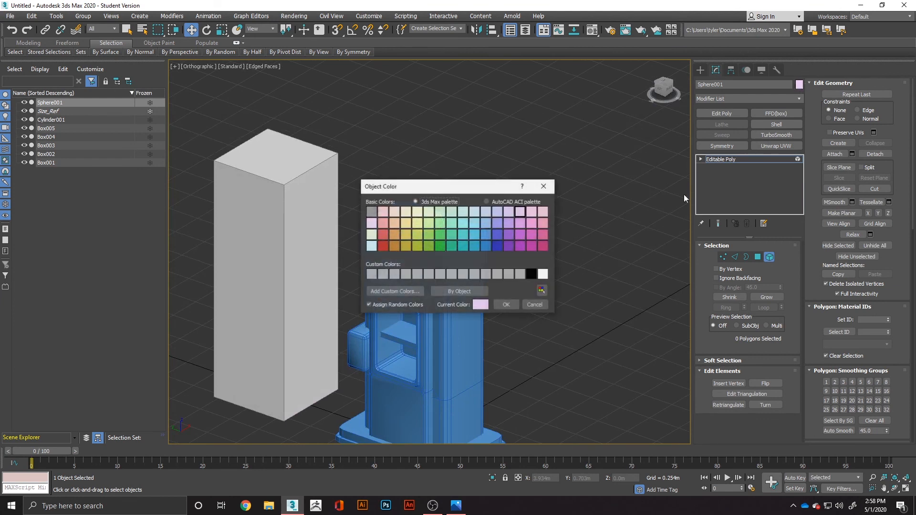
left_click(476, 233)
left_click(484, 233)
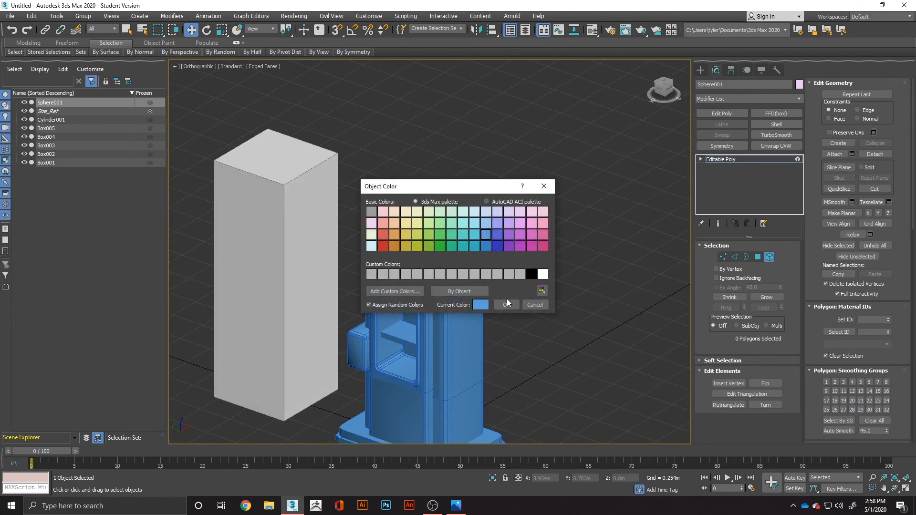
left_click(507, 305)
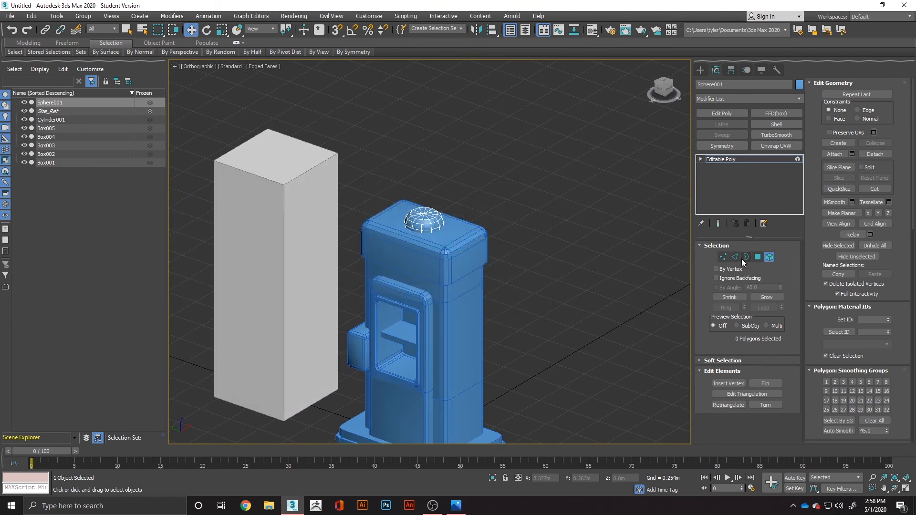
Step: After checking the round sign in the concept art, create a 12-sided cylinder beside the machine, about 0.166 m in radius and 0.072 m high
key("alt+Tab")
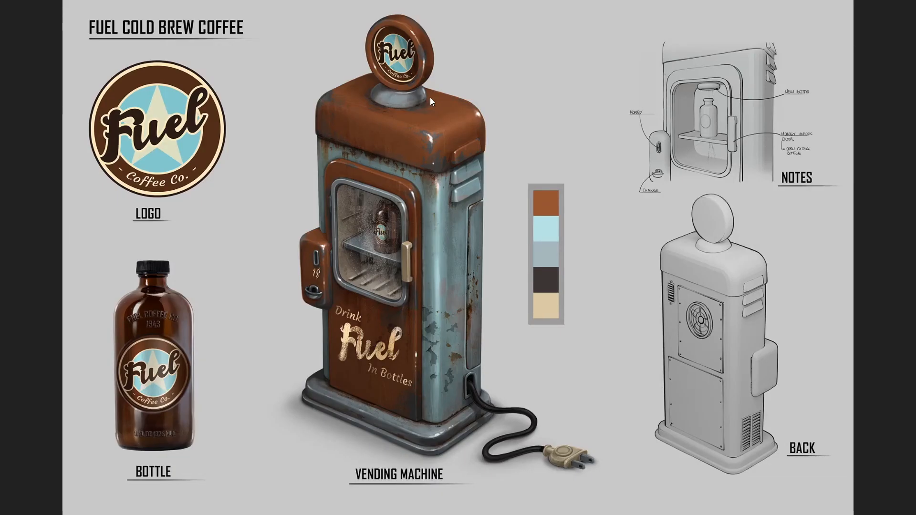
key("alt+Tab")
right_click(552, 286)
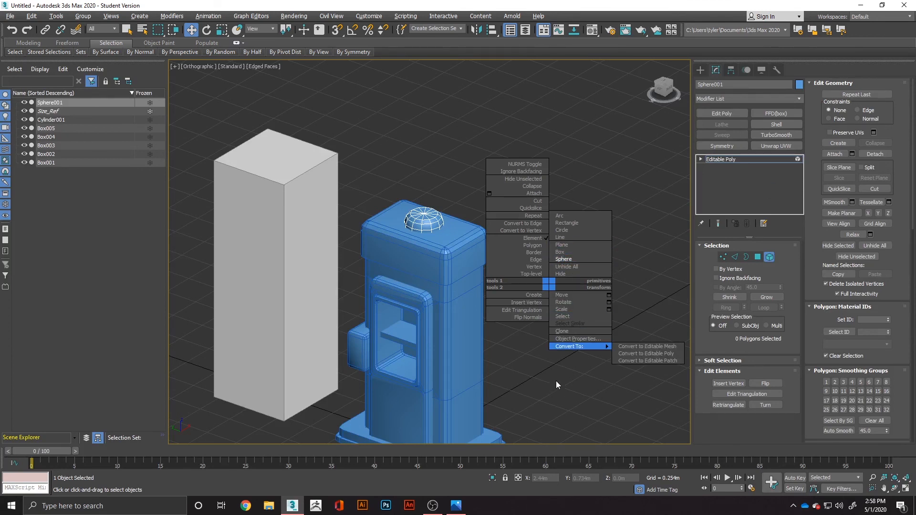
left_click(571, 380)
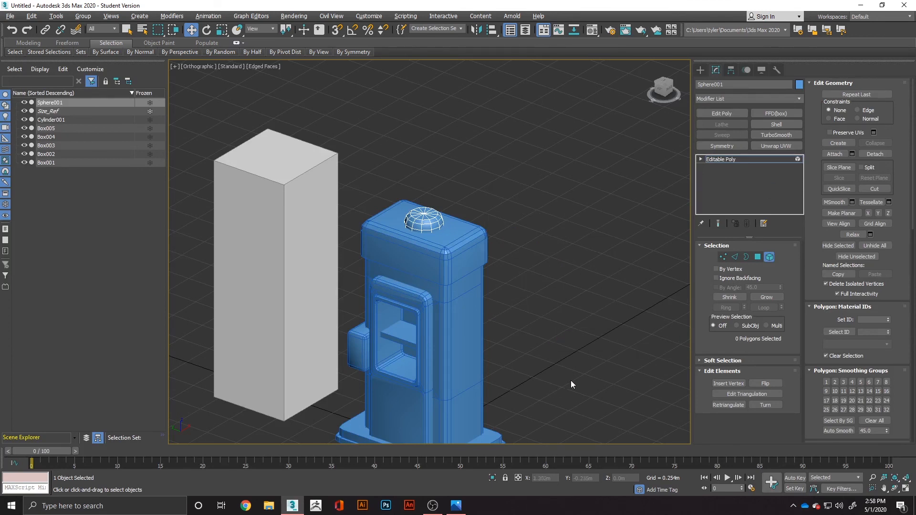
left_click(701, 71)
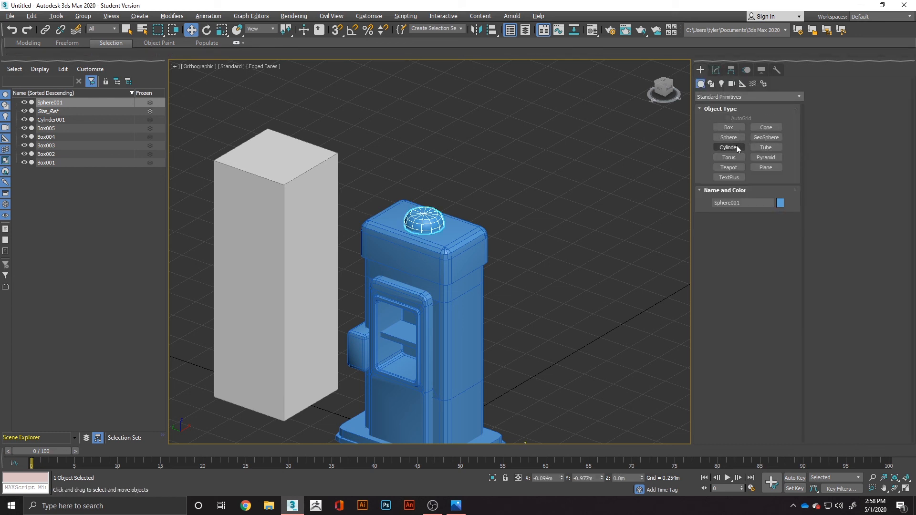
left_click(728, 148)
mouse_move(580, 354)
left_mouse_down()
mouse_move(605, 377)
mouse_move(590, 363)
left_mouse_up()
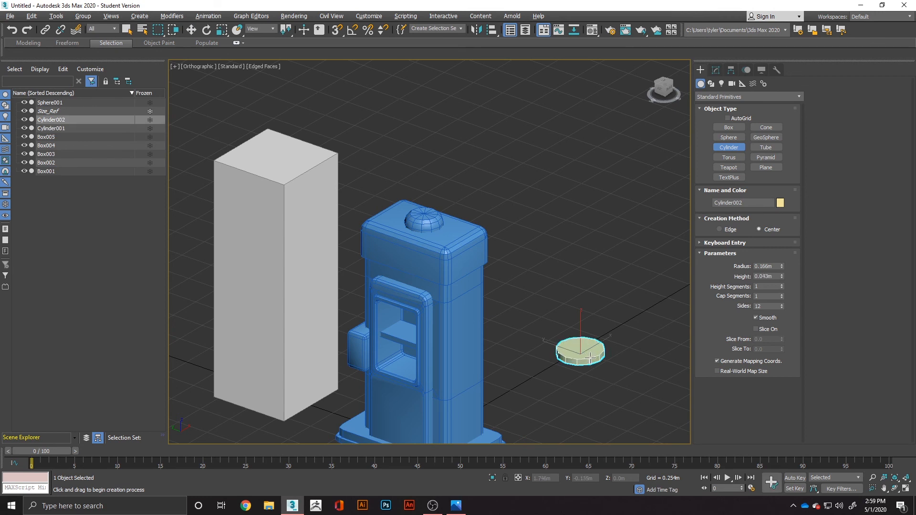
left_click(590, 353)
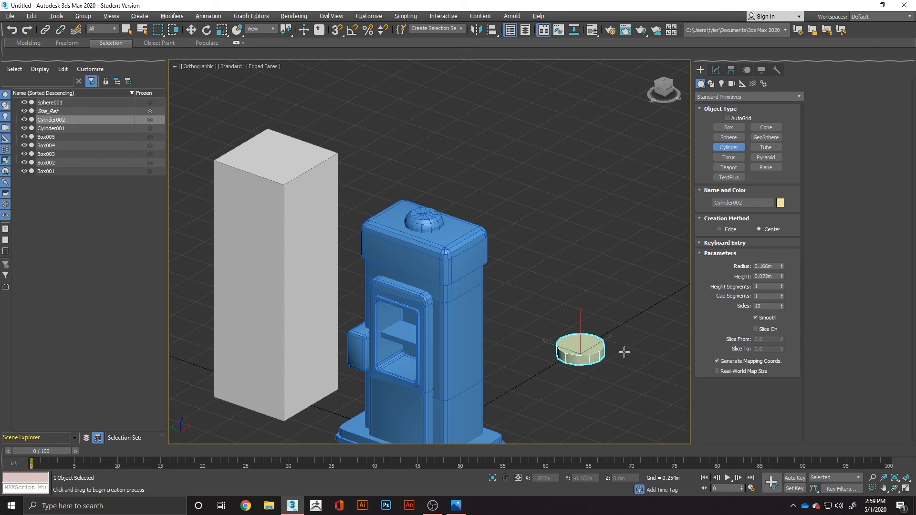
key("w")
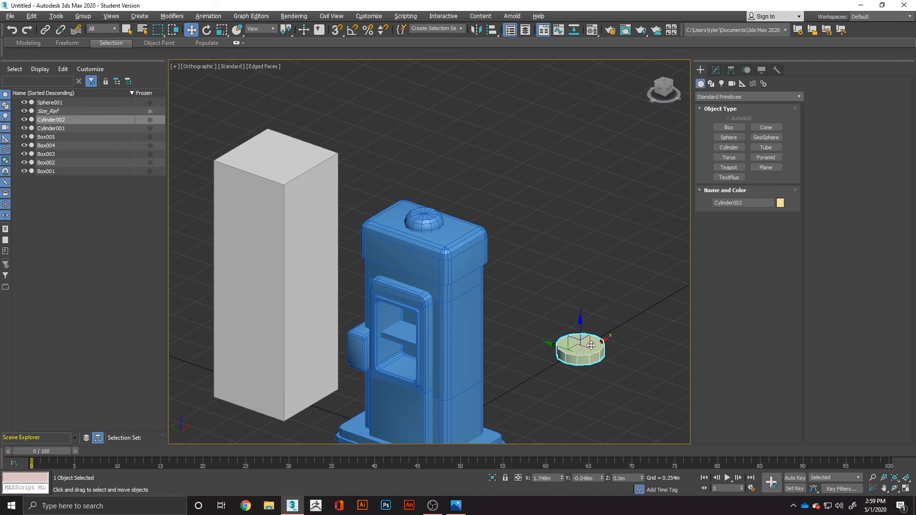
Step: Convert the new sign cylinder to an Editable Poly
key("1")
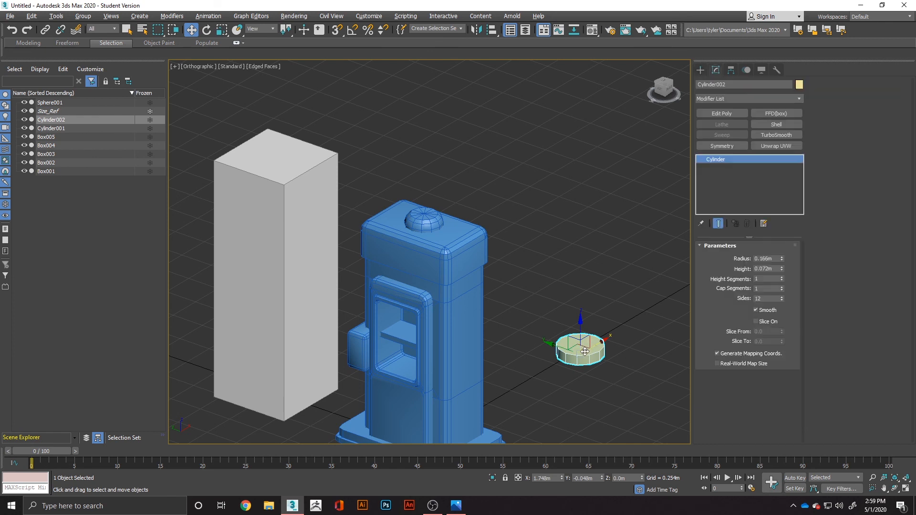
right_click(592, 349)
mouse_move(659, 442)
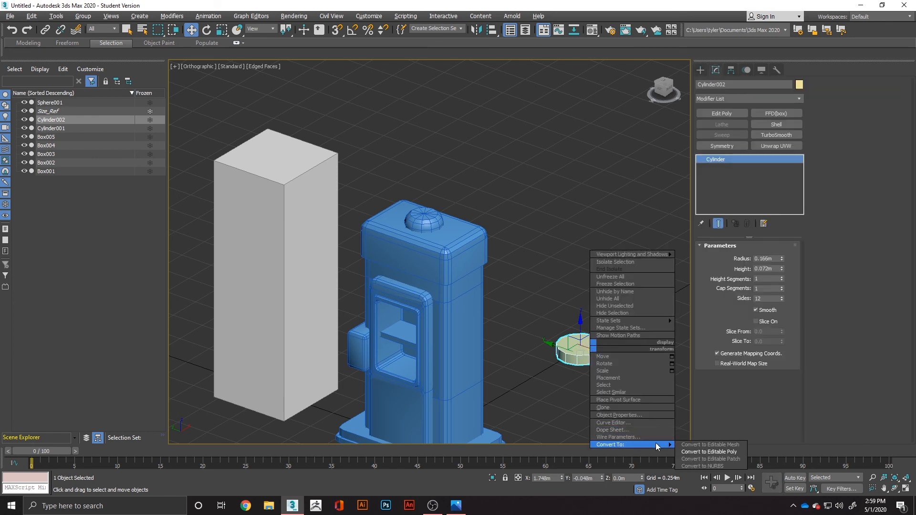
left_click(694, 452)
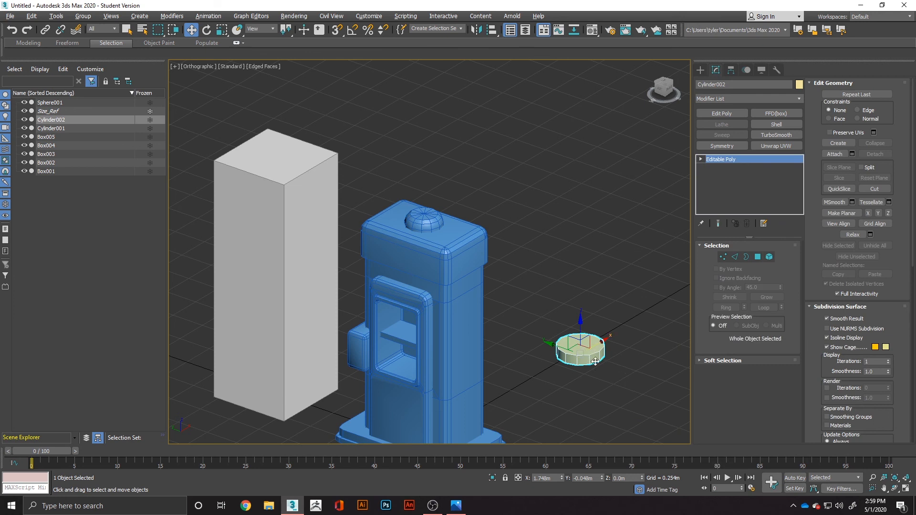
Step: Select the cylinder's two cap polygons and inset them by 0.051 m to form the sign's rim
key("4")
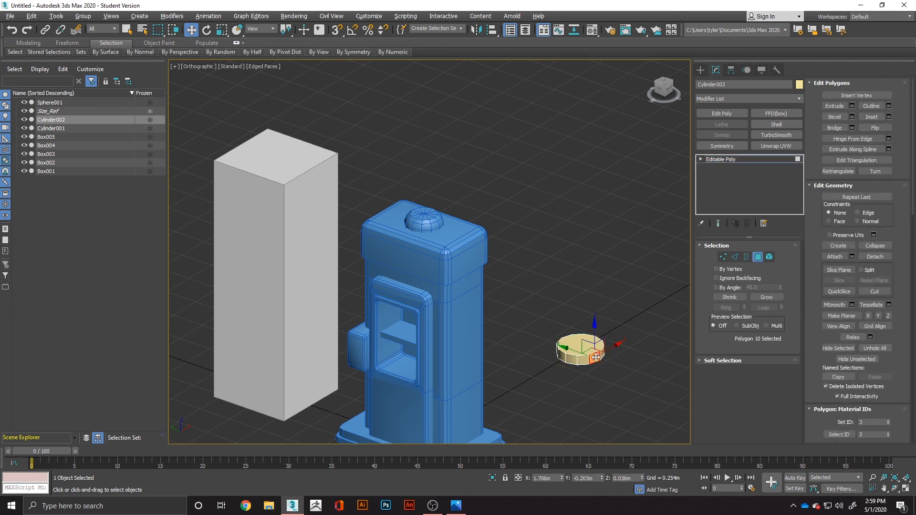
key("ctrl+a")
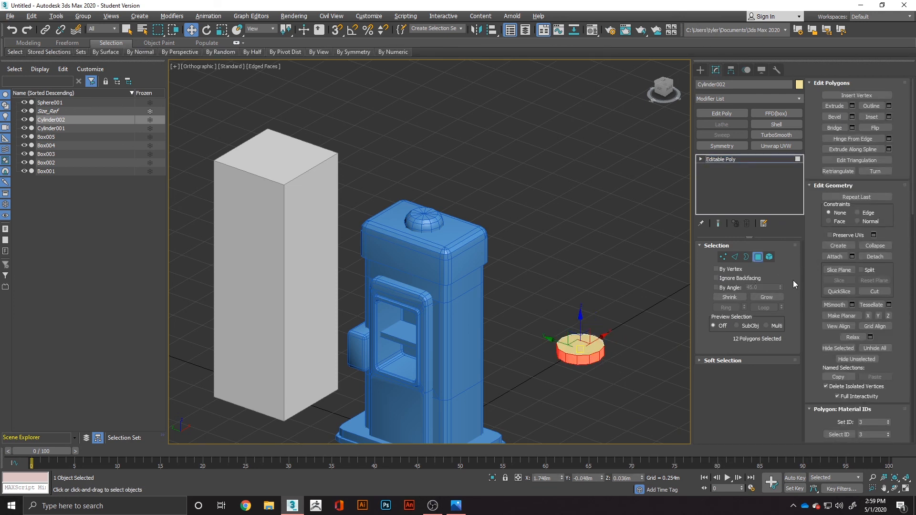
left_click(598, 352)
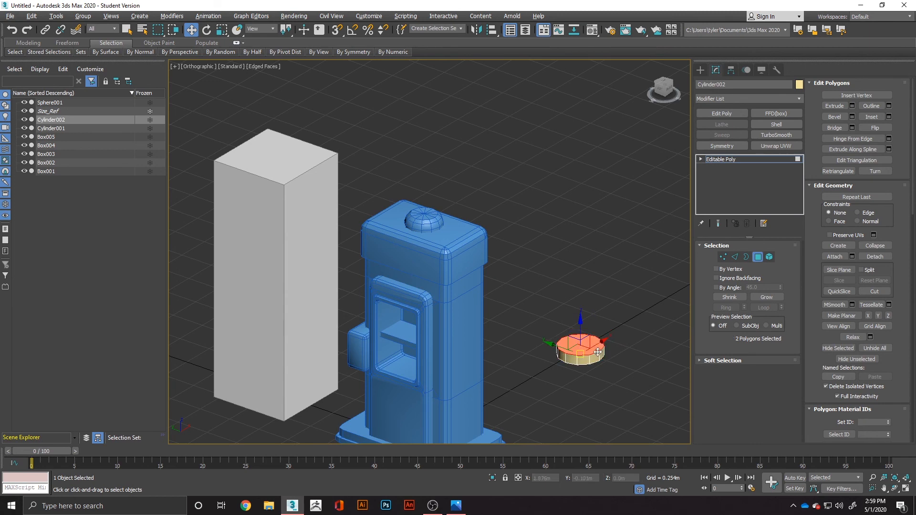
right_click(578, 339)
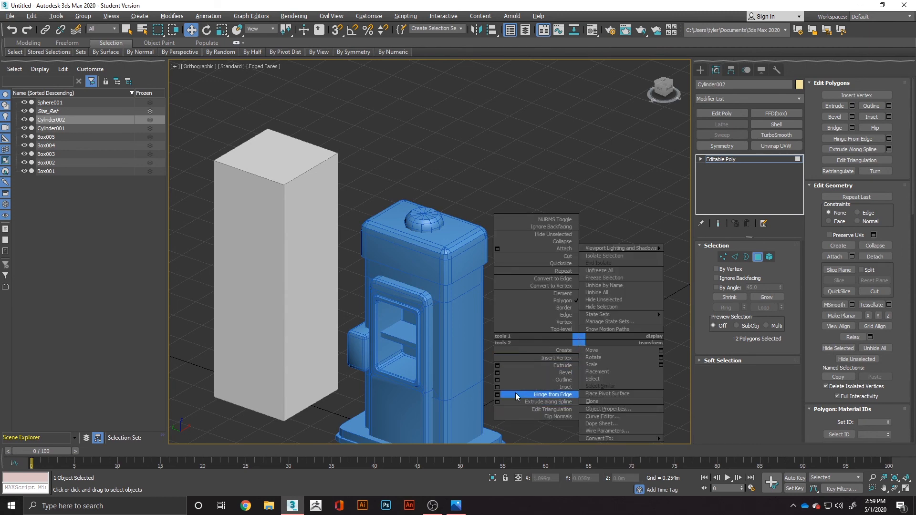
left_click(497, 388)
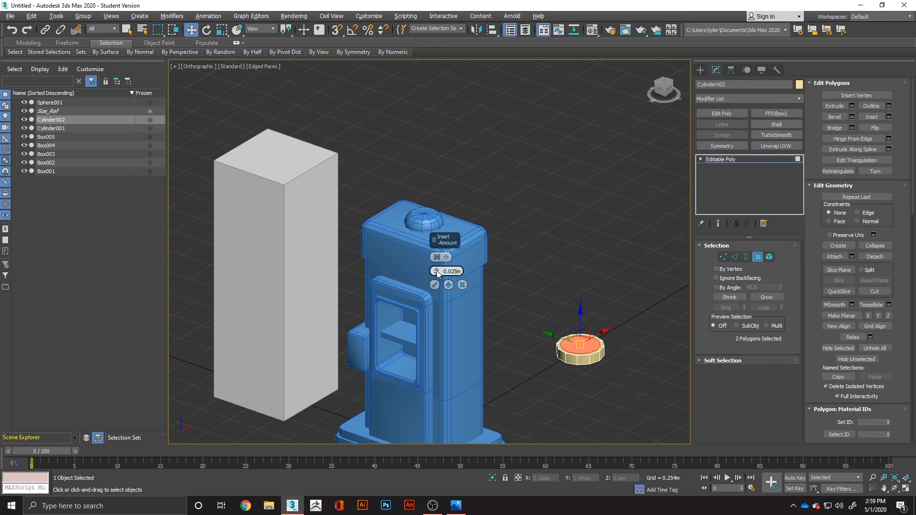
left_click_drag(436, 271, 436, 266)
left_click(434, 284)
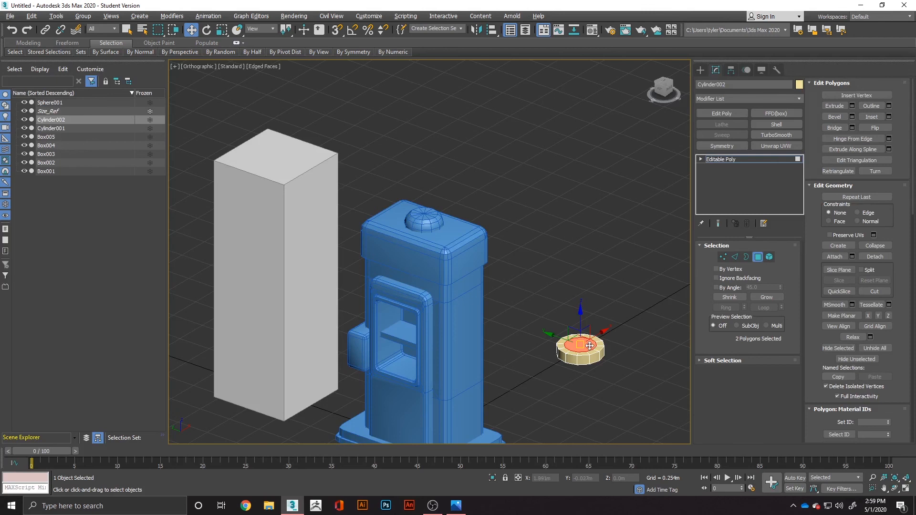
Step: Extrude the two inset cap polygons inward with a height of -0.019 m to recess both sign faces
right_click(584, 344)
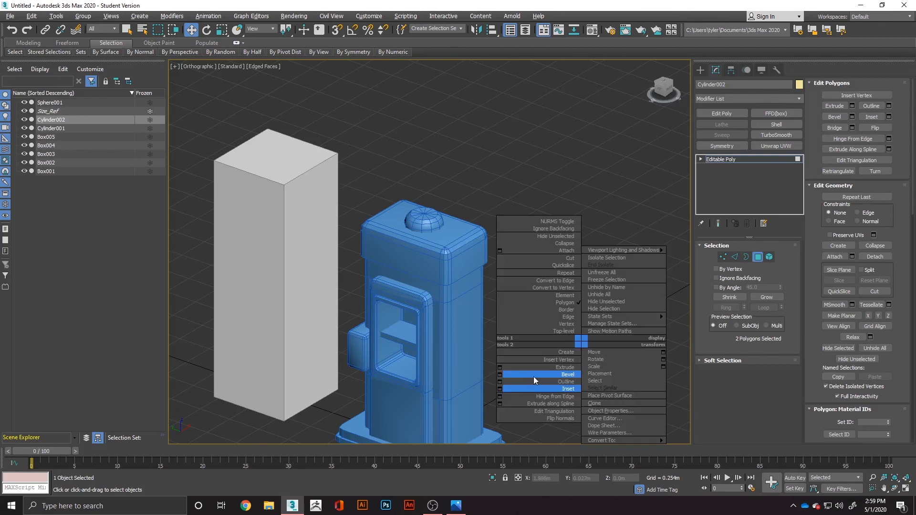
left_click(683, 373)
right_click(584, 344)
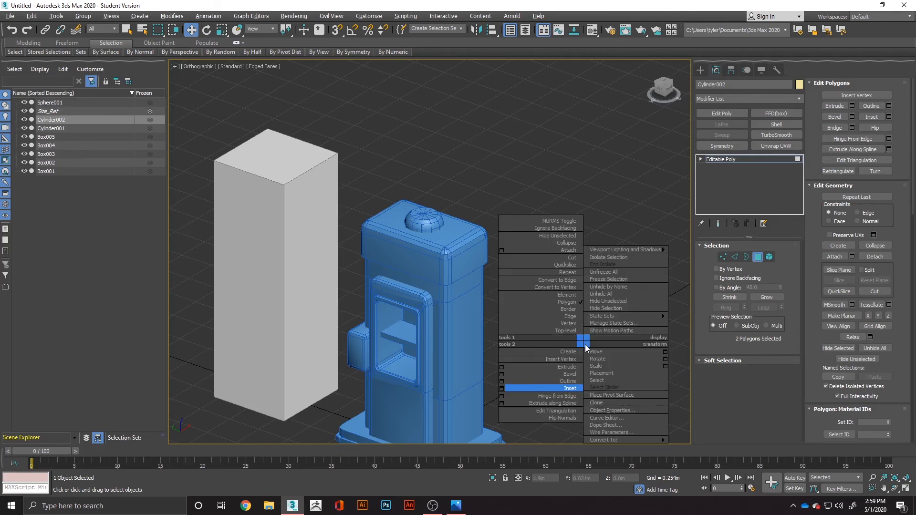
left_click(501, 367)
left_click_drag(436, 274, 438, 313)
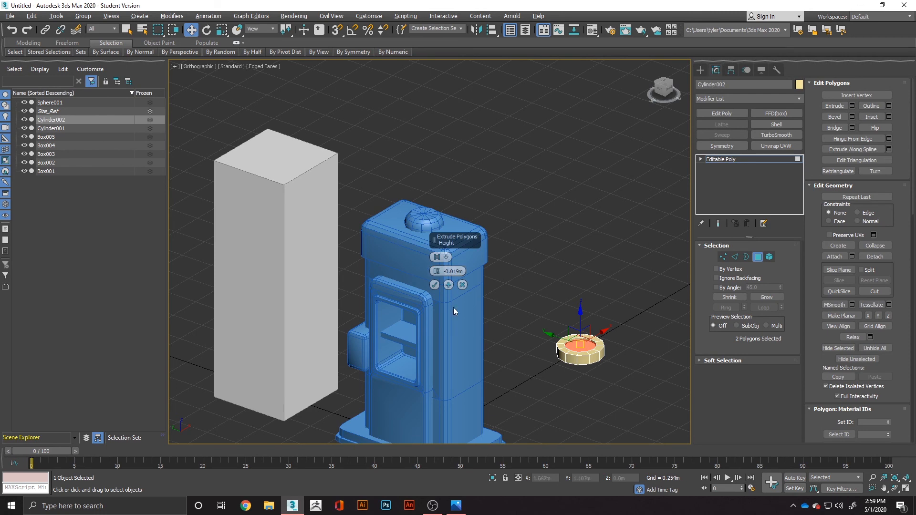
left_click(434, 285)
Step: Inset the two recessed face polygons of the sign by another 0.051 m
scroll(577, 346, "up", 7)
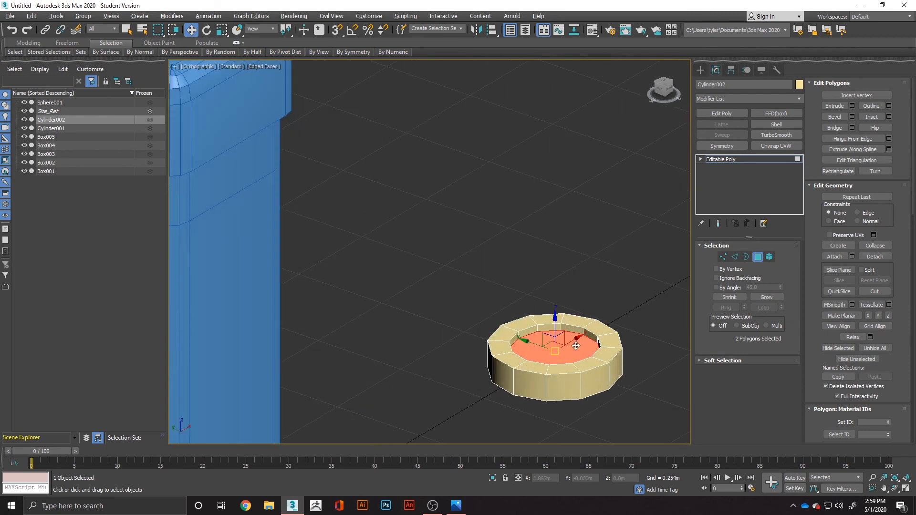
right_click(576, 346)
left_click(494, 389)
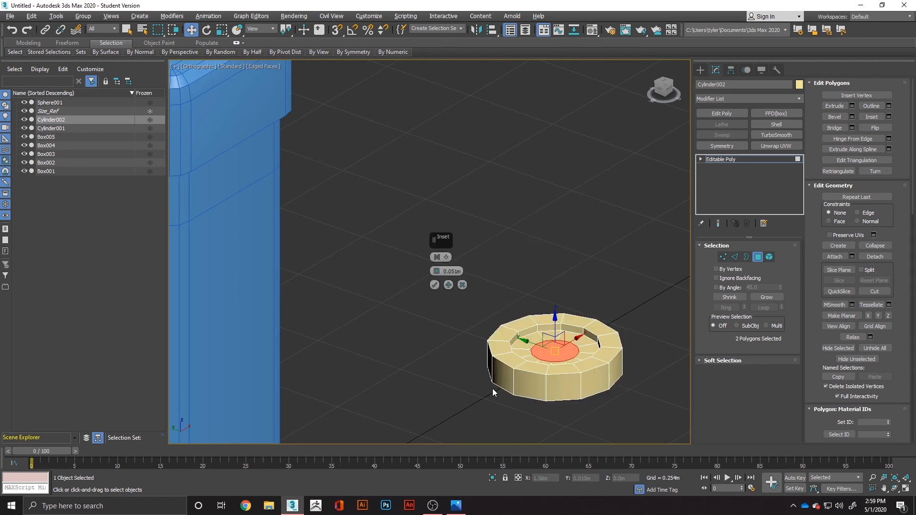
left_click(434, 285)
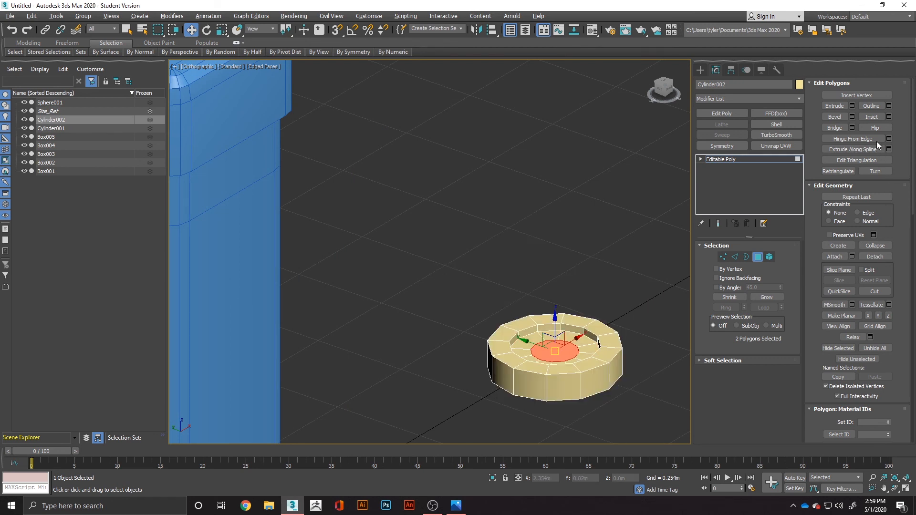
Step: Collapse the innermost polygon on each side of the sign to a single centre vertex
left_click(653, 379)
left_click(578, 357)
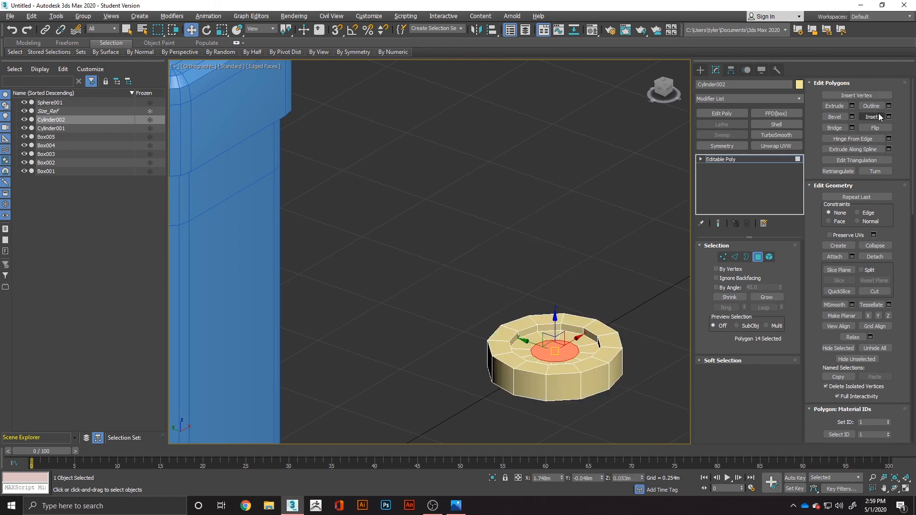
left_click(632, 313)
middle_click_drag(632, 313, 579, 354, "alt")
left_click(572, 353)
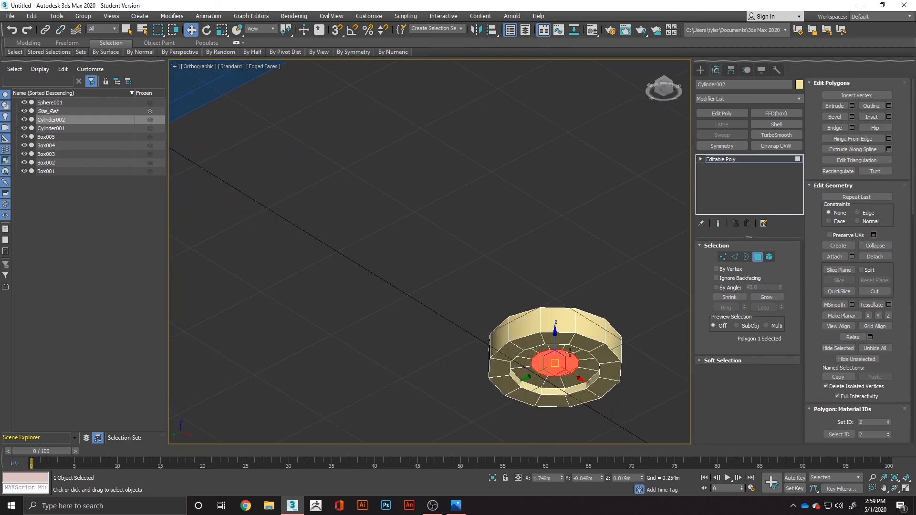
left_click(874, 246)
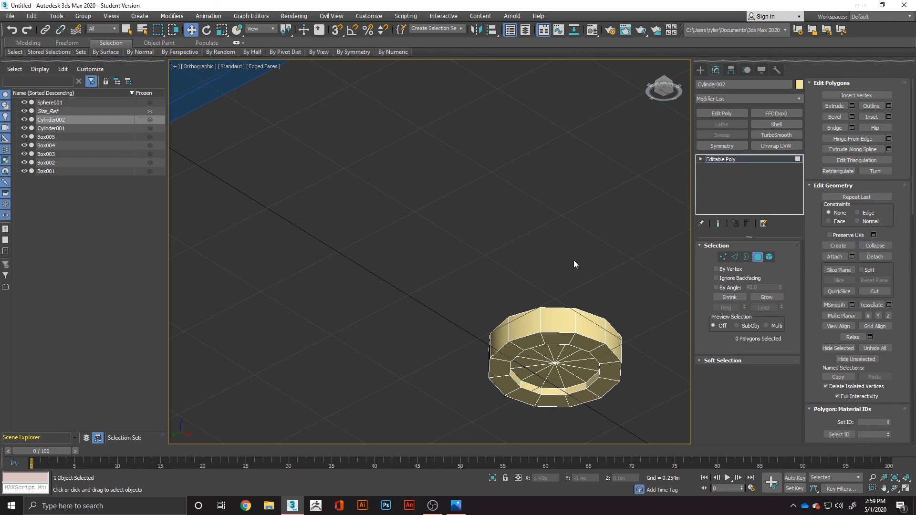
Step: Select the two outer rim edge loops of the round sign and chamfer them by 0.009 m with one segment
scroll(574, 253, "down", 3)
middle_click_drag(574, 251, 563, 312, "alt")
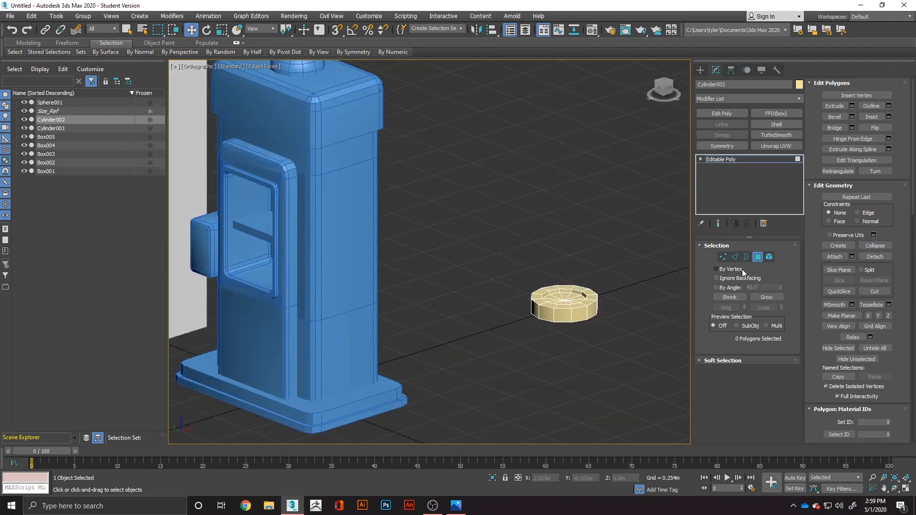
left_click(735, 257)
double_click(564, 322)
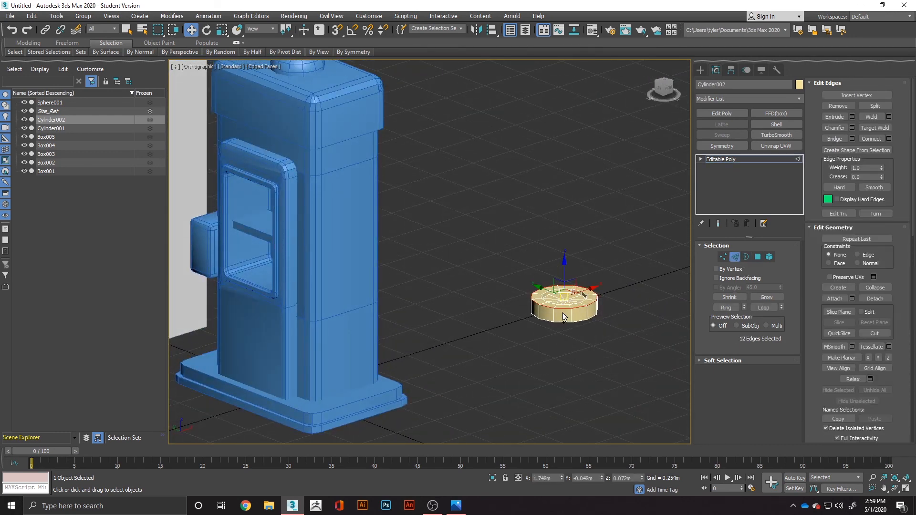
double_click(565, 323, "ctrl")
right_click(562, 320)
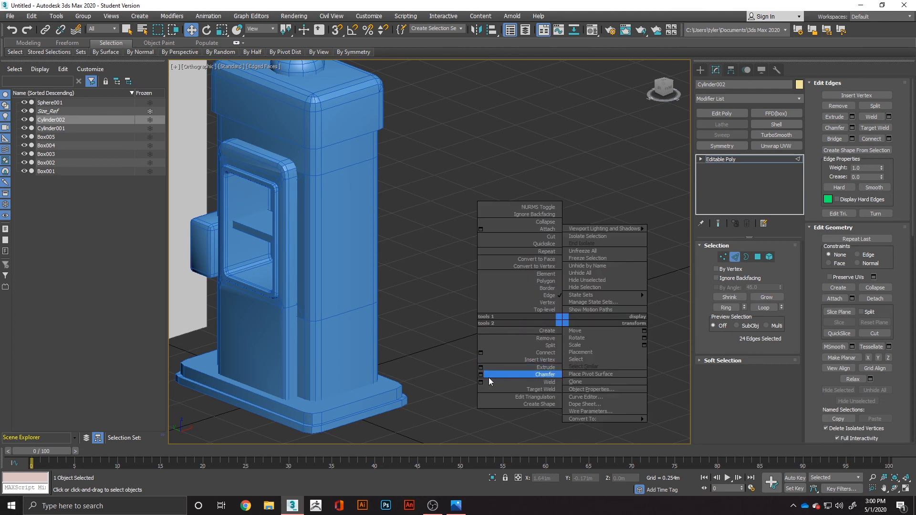
left_click(482, 375)
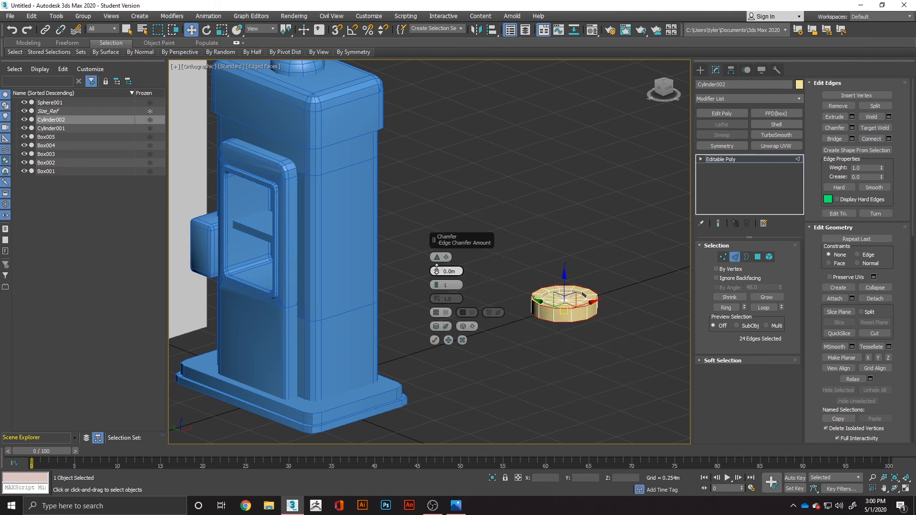
left_click_drag(436, 269, 435, 267)
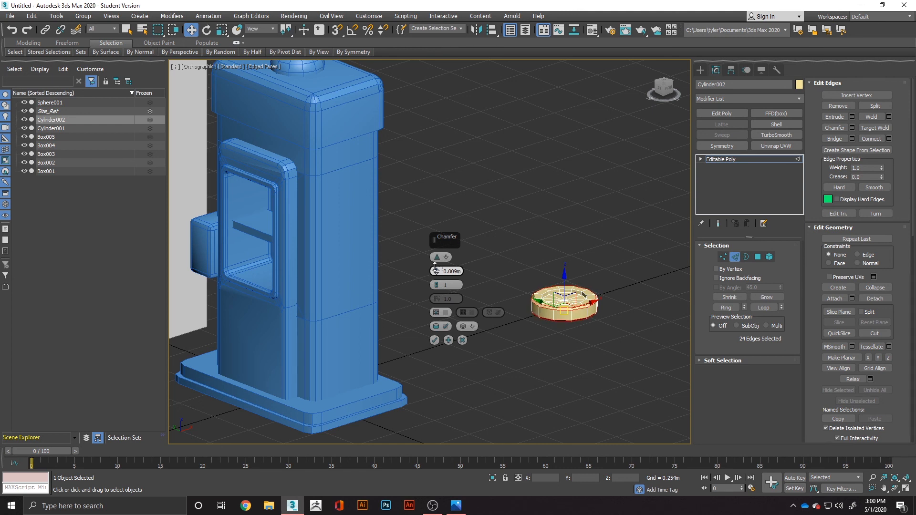
left_click(434, 340)
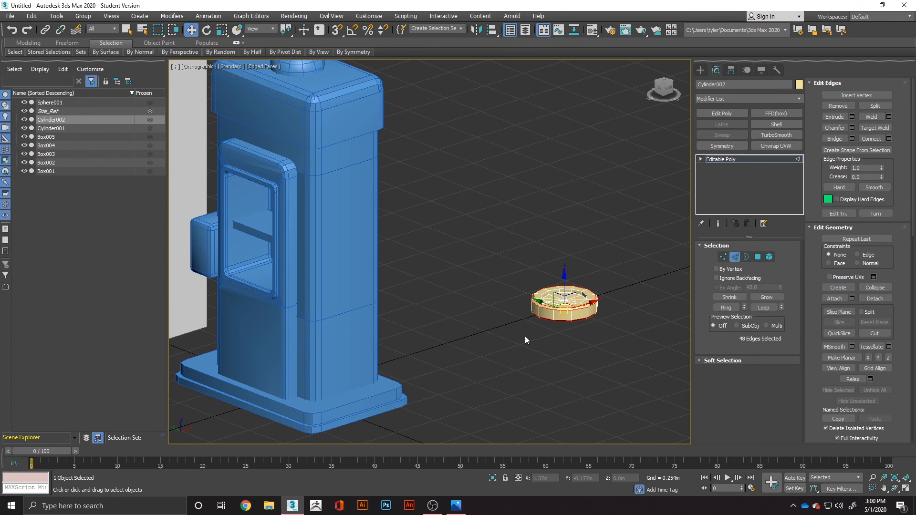
left_click(563, 312)
left_click(609, 334)
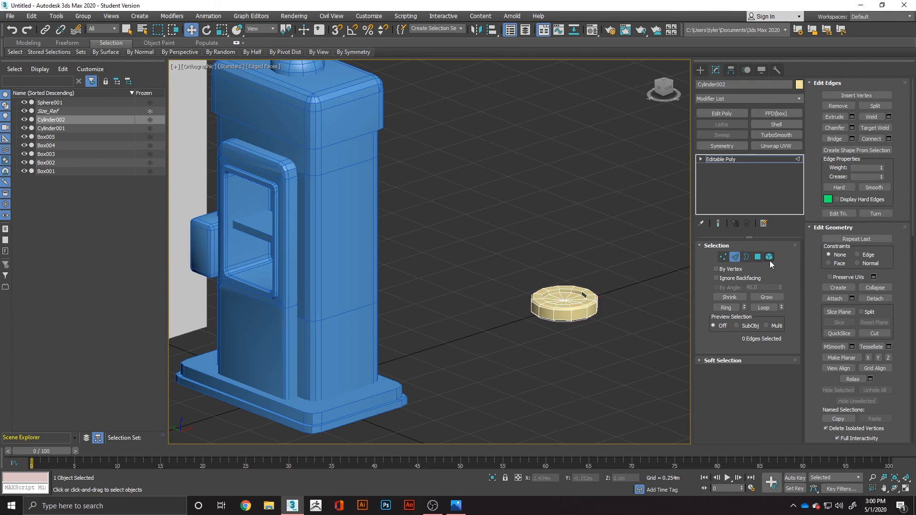
Step: Select the whole sign element and, with angle snap on, rotate it upright so its recessed faces point to the front and back
left_click(769, 257)
left_click(564, 305)
key("r")
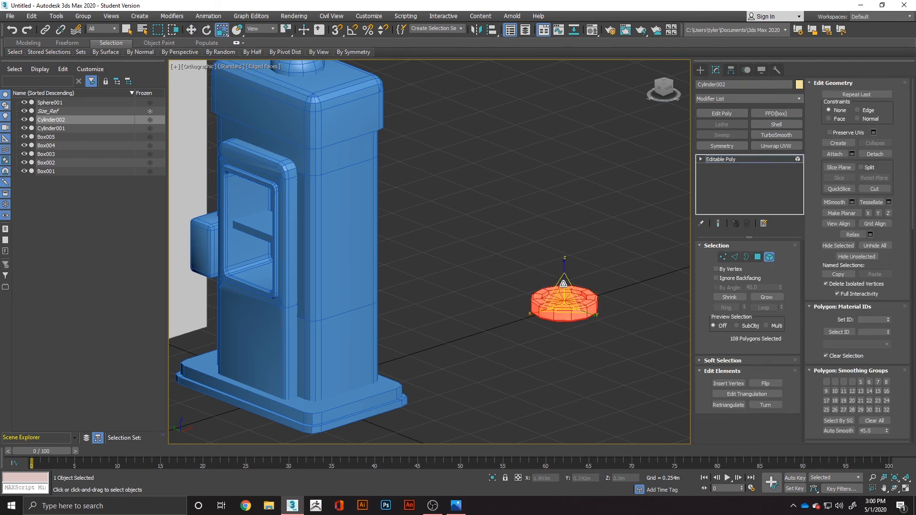
key("e")
left_click_drag(537, 329, 556, 438)
key("a")
key("ctrl+z")
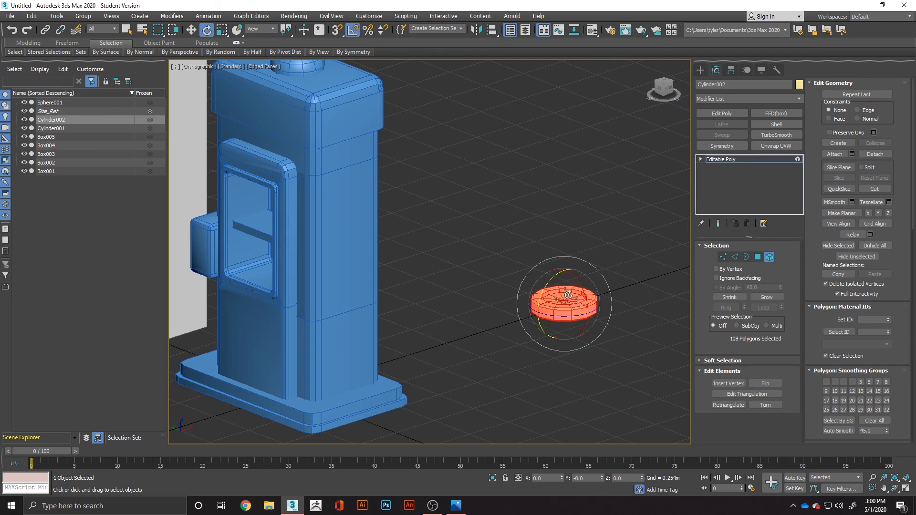
left_click_drag(551, 282, 539, 334)
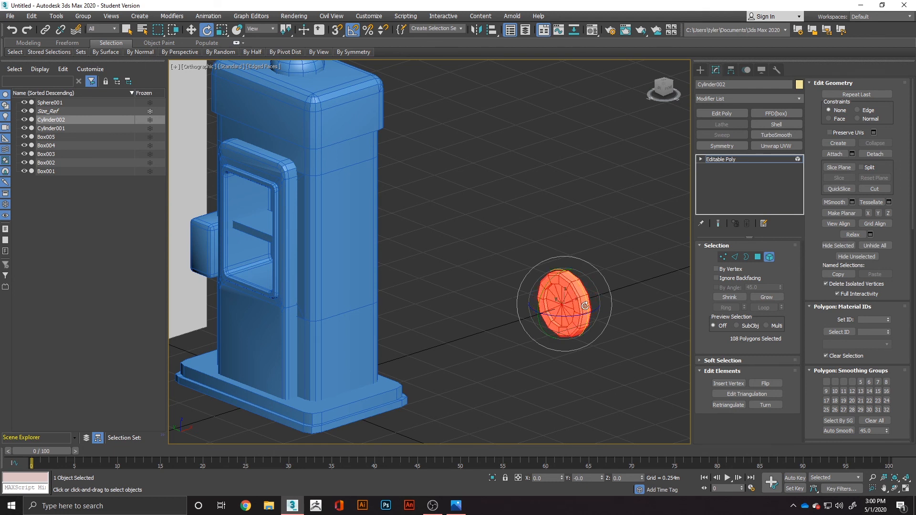
Step: Reset the sign element's X, Y and Z position to 0 to move it to the scene origin
key("w")
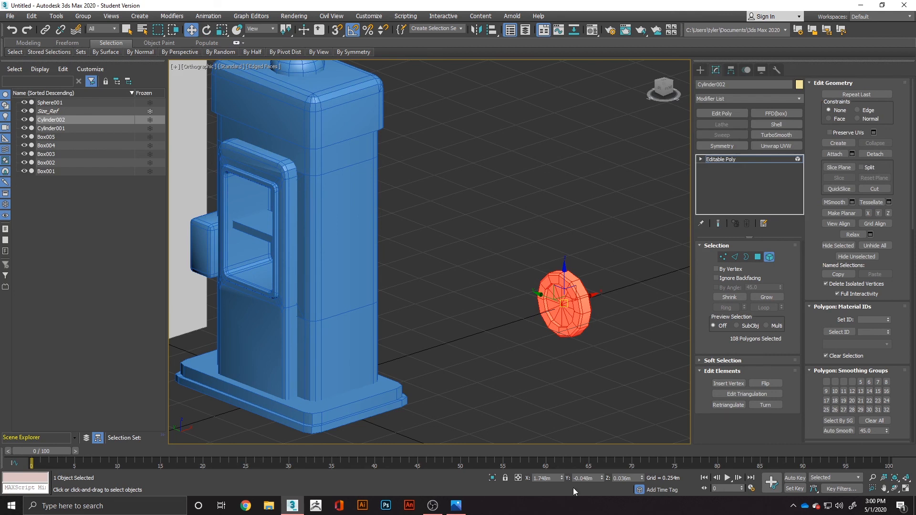
right_click(561, 479)
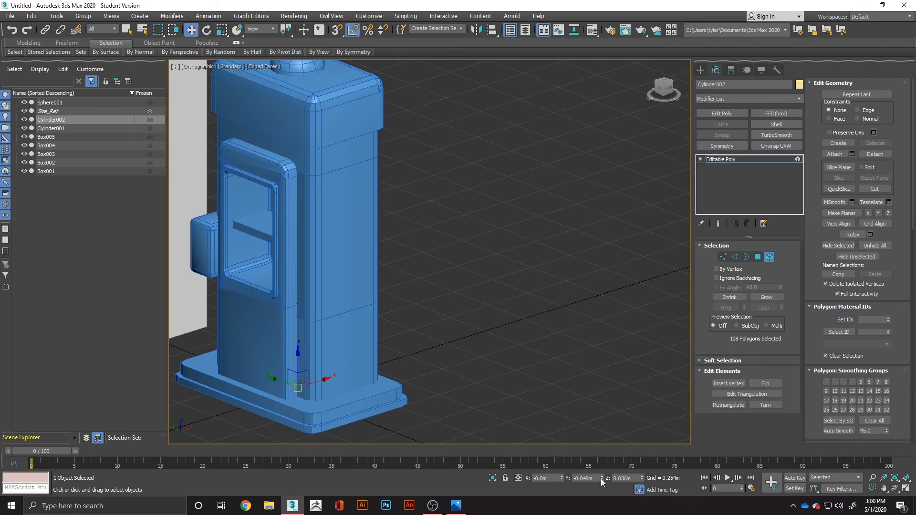
right_click(601, 478)
right_click(642, 478)
Step: Raise the sign element onto the domed base on the machine's roof, to a Z position of about 1.922 m
left_click_drag(293, 359, 321, 74)
scroll(336, 106, "down", 5)
middle_click_drag(350, 132, 369, 185)
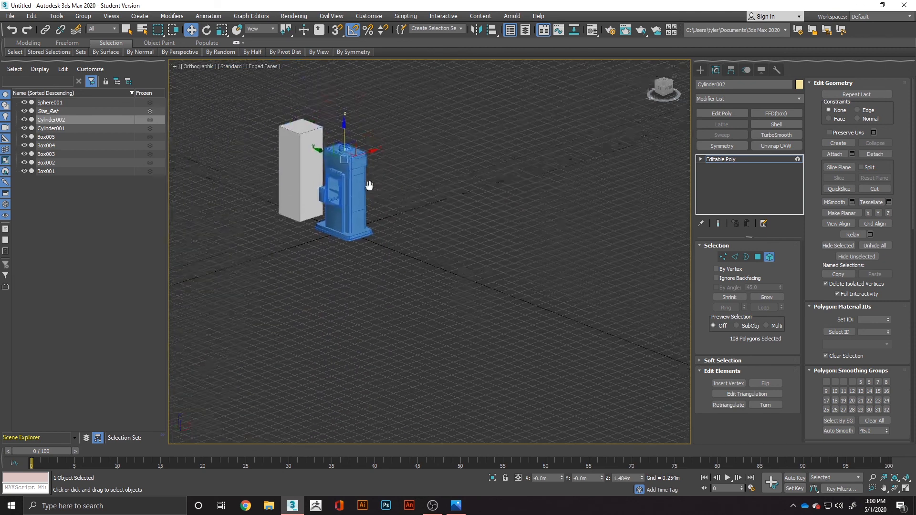
scroll(369, 186, "up", 5)
left_click_drag(352, 164, 356, 101)
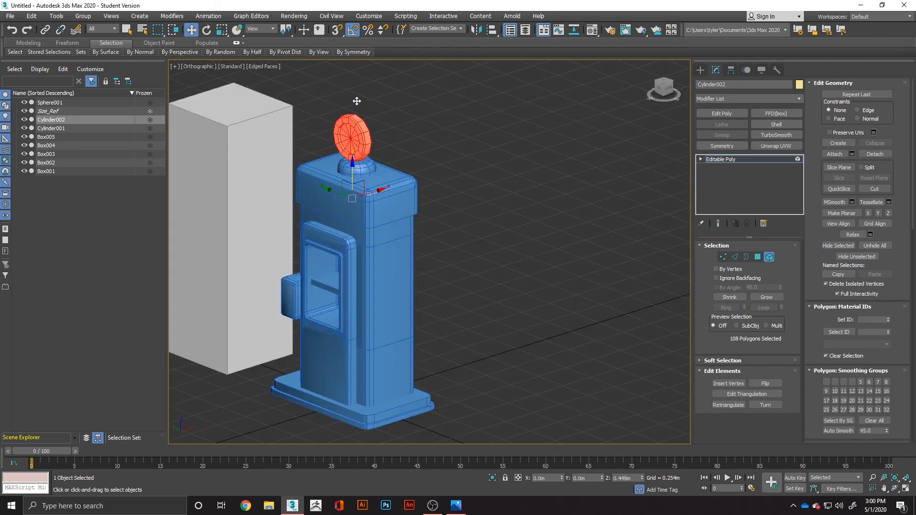
middle_click_drag(364, 208, 342, 216, "alt")
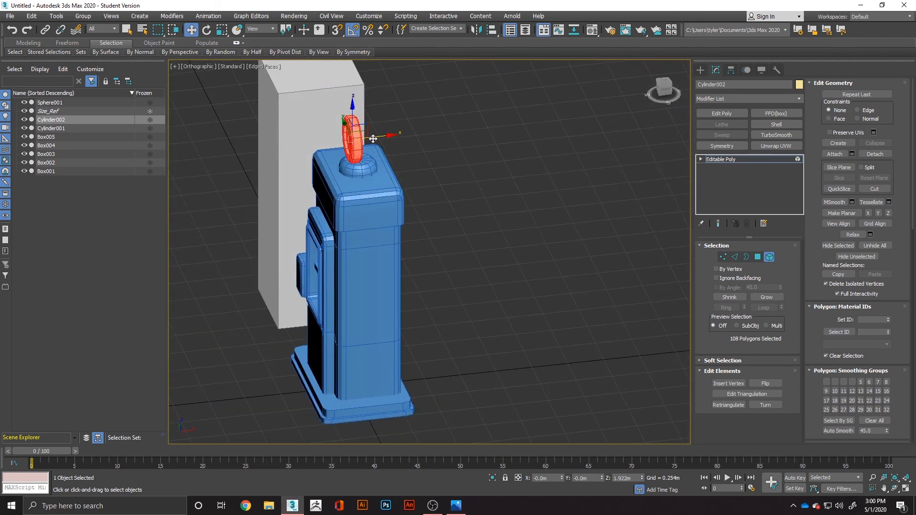
Step: In the top view, snap the sign along X to the centre of the domed base at 0.04 m and deselect it
key("t")
key("z")
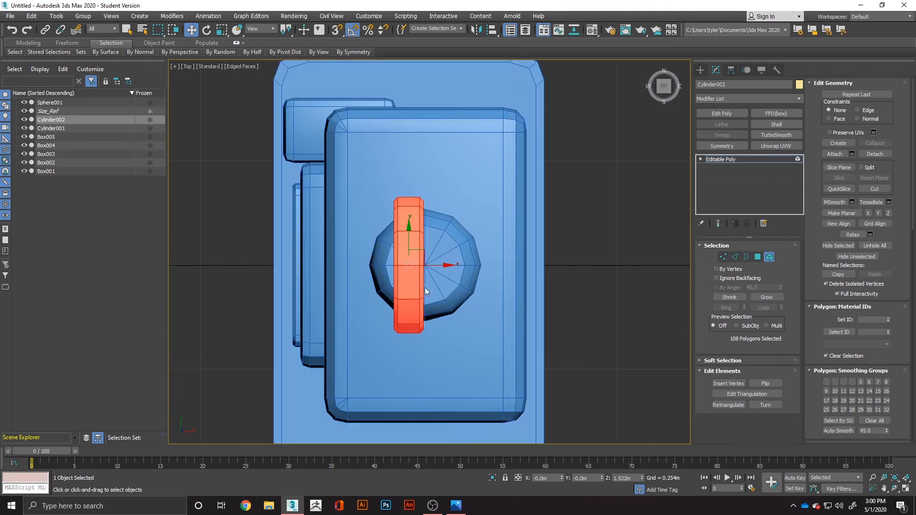
key("s")
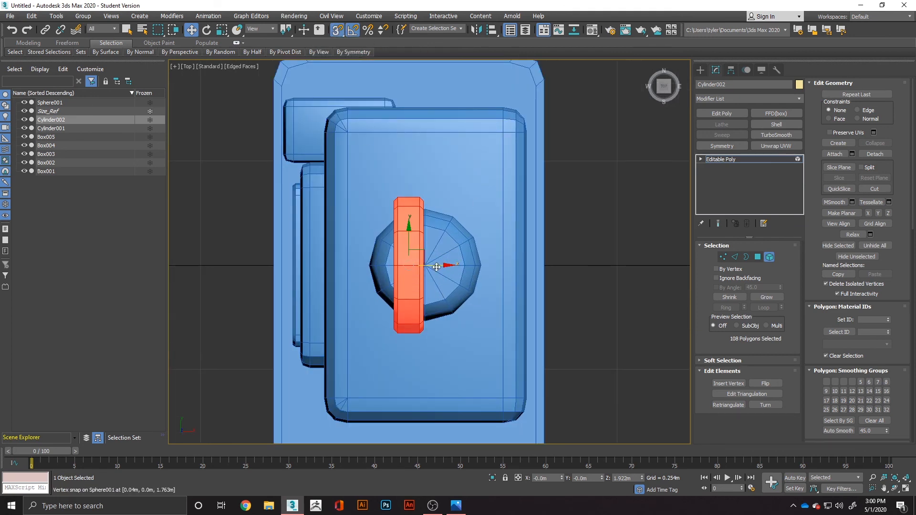
left_click_drag(437, 268, 428, 265)
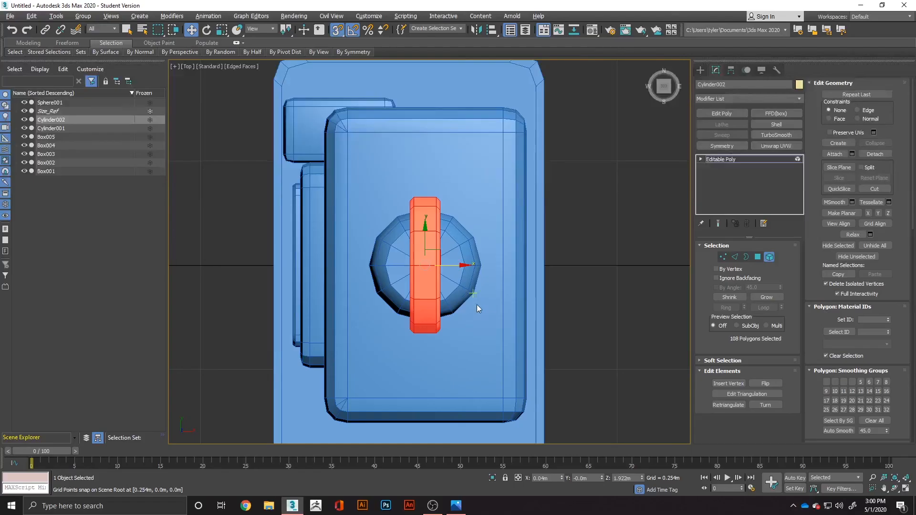
middle_click_drag(456, 322, 507, 153, "alt")
scroll(554, 283, "down", 2)
left_click(548, 225)
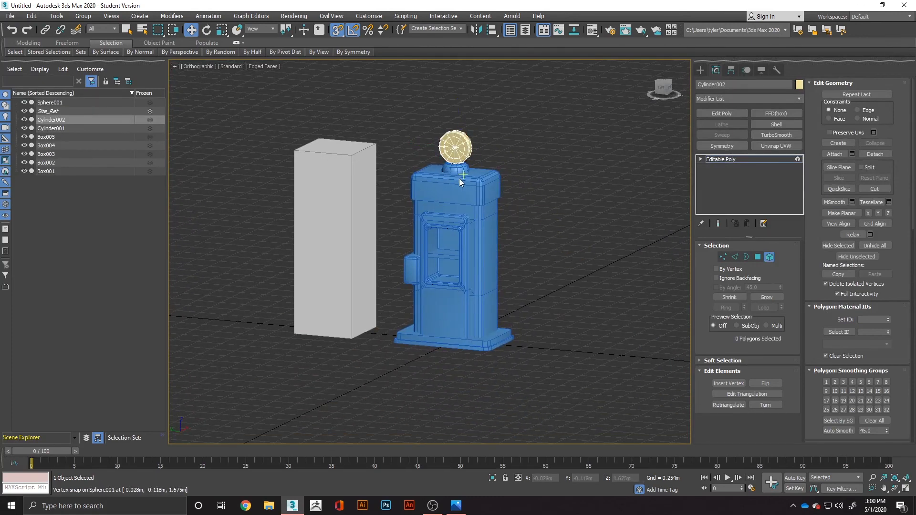
Step: Change the sign's object colour to the same blue as the rest of the machine
left_click(459, 153)
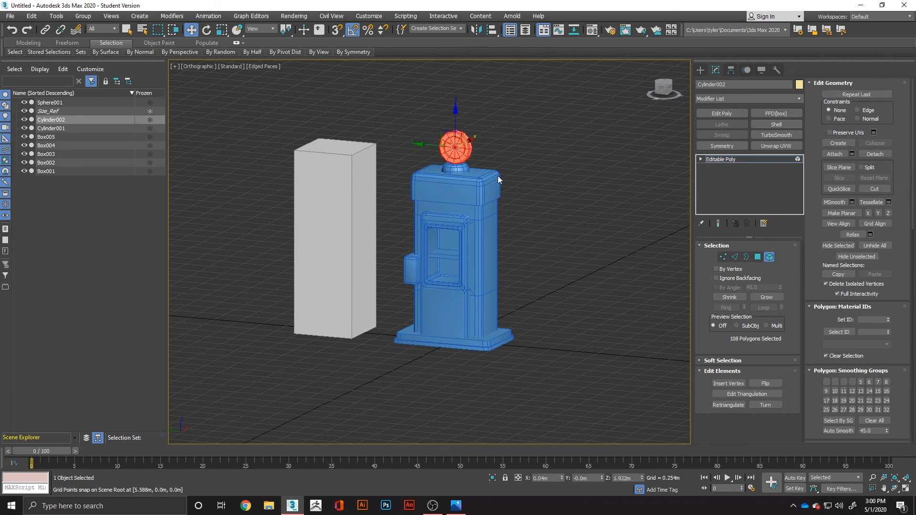
left_click(799, 85)
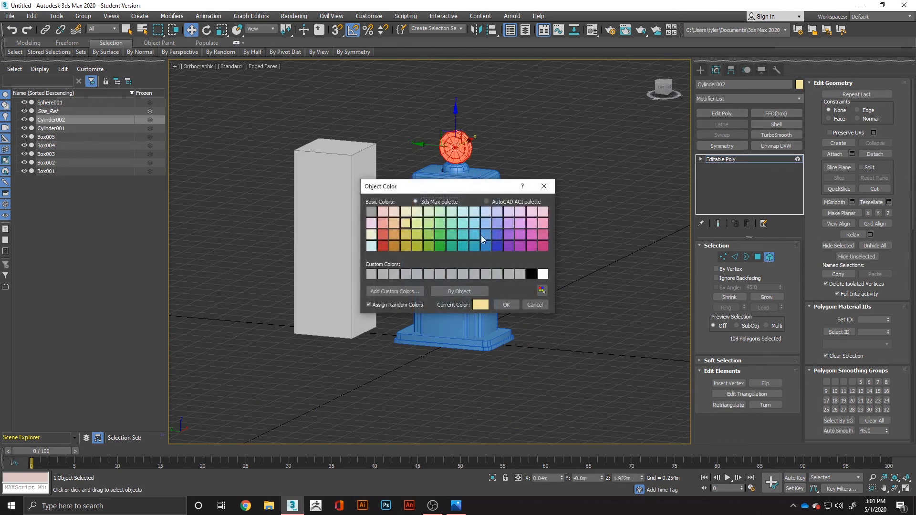
left_click(506, 305)
left_click(607, 285)
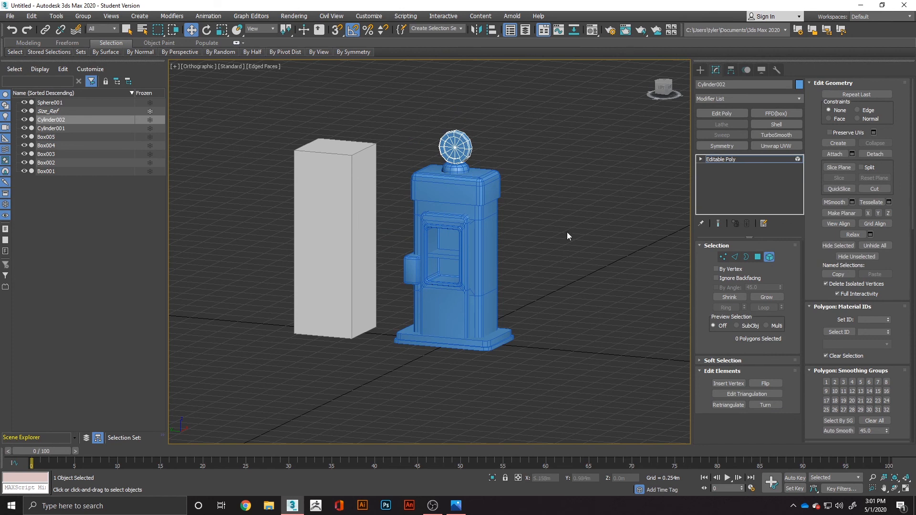
Step: Check the vending machine concept art and create a small upright box, about 0.095 m long and 0.13 m wide, beside the machine
key("alt+Tab")
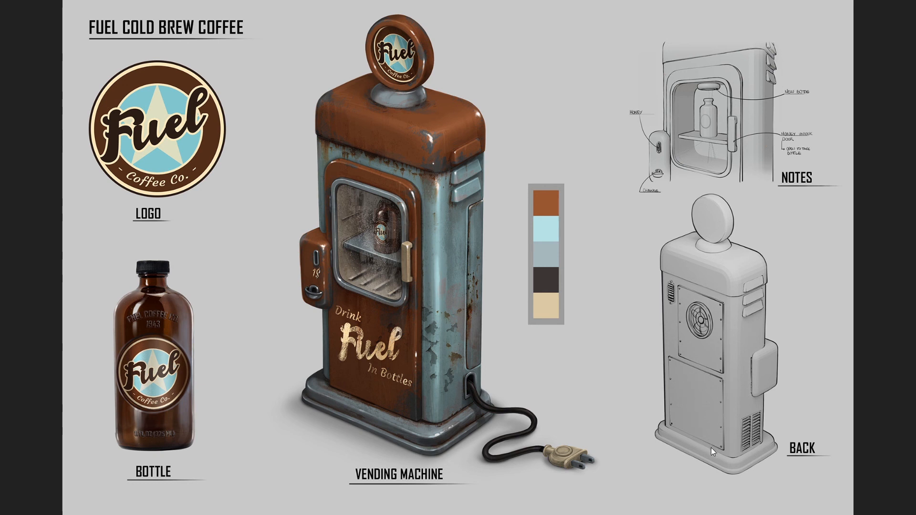
key("alt+Tab")
key("alt+Tab")
key("alt+Tab")
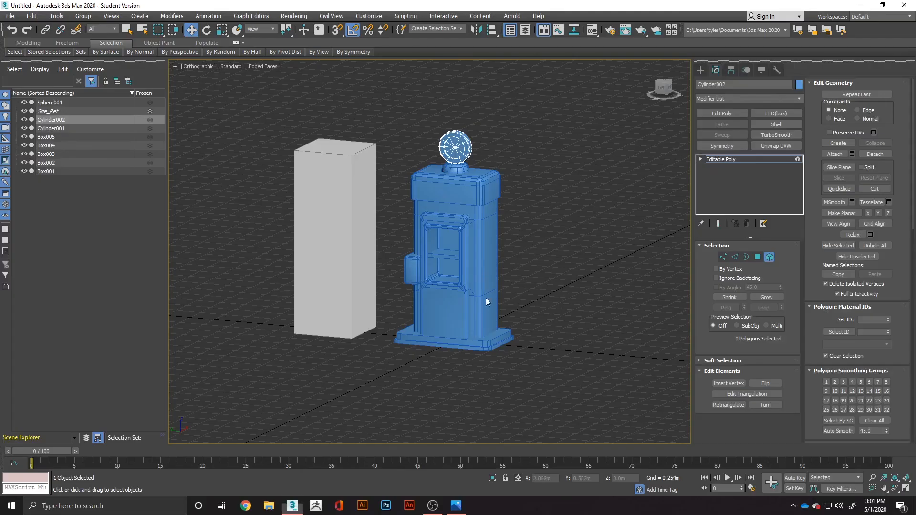
right_click(565, 319)
left_click(580, 292)
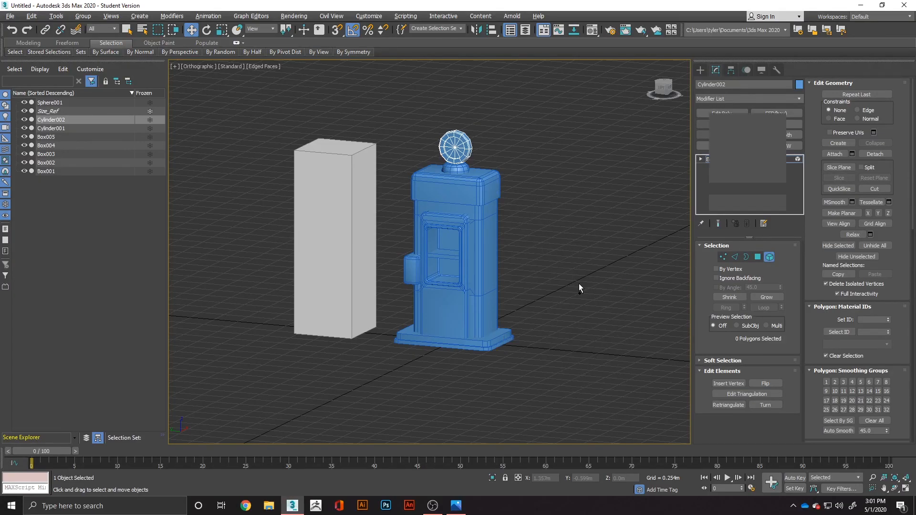
left_click_drag(572, 379, 578, 382)
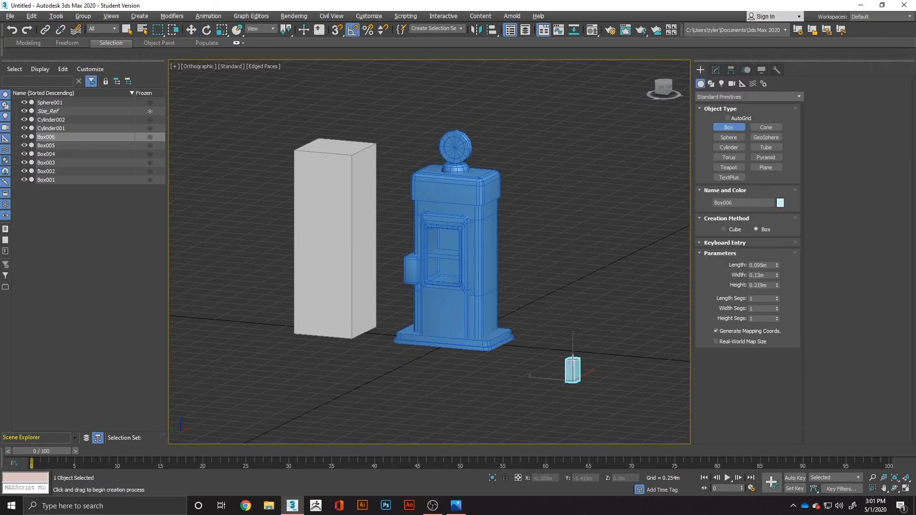
middle_click_drag(581, 350, 554, 360, "alt")
key("w")
scroll(554, 360, "up", 3)
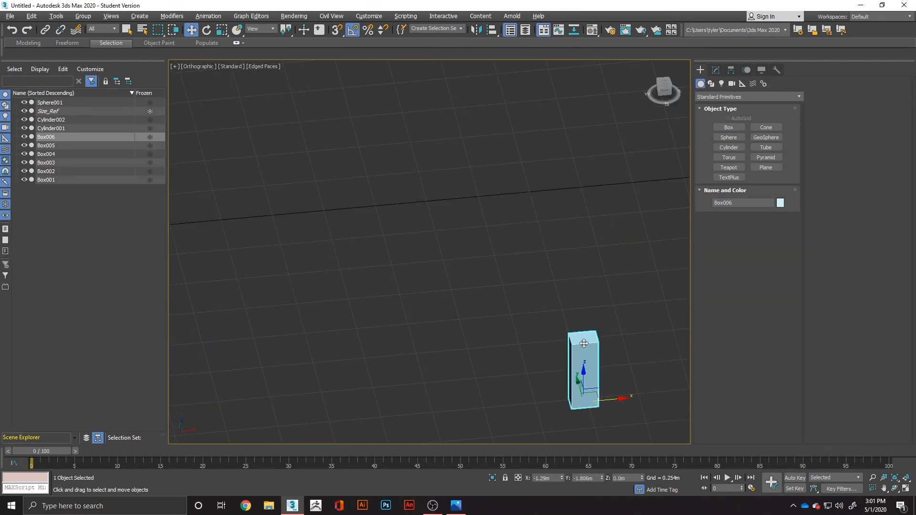
Step: Convert the new box to an editable poly and add a vertical edge loop close to one of its sides
left_click(603, 360)
left_click(589, 347)
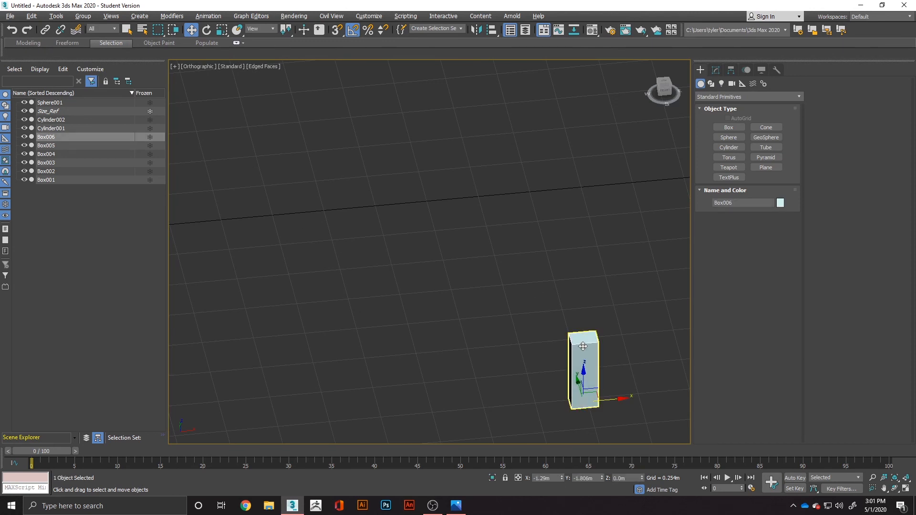
mouse_move(615, 450)
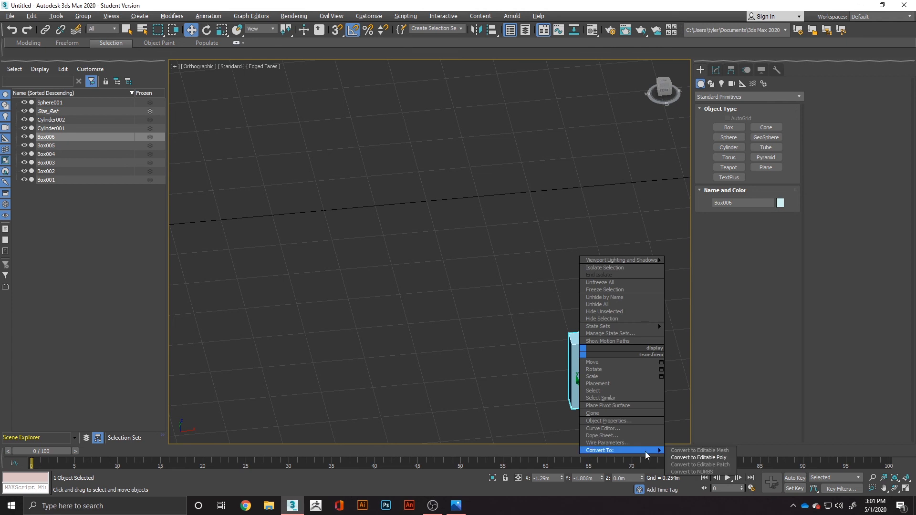
left_click(697, 458)
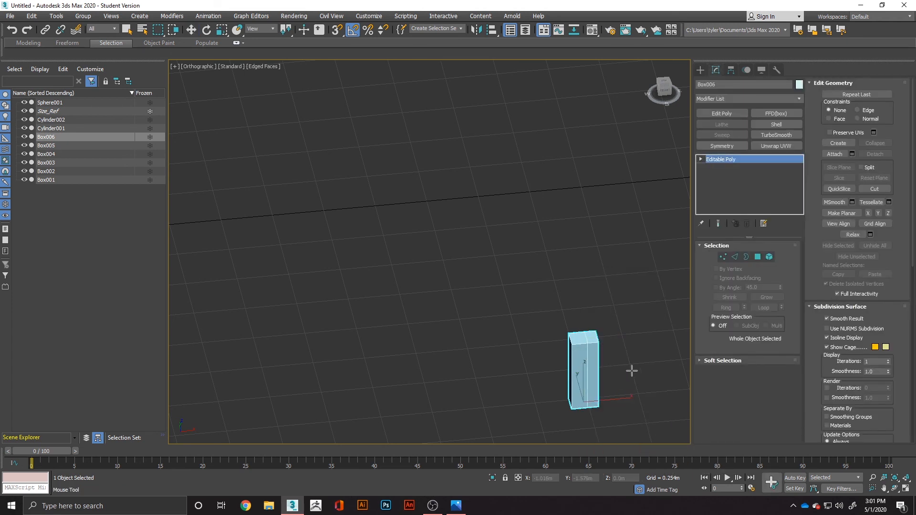
key("w")
Step: Select the box's six vertical edges and connect them with 2 segments, pinched apart towards the top and bottom ends
left_click(735, 256)
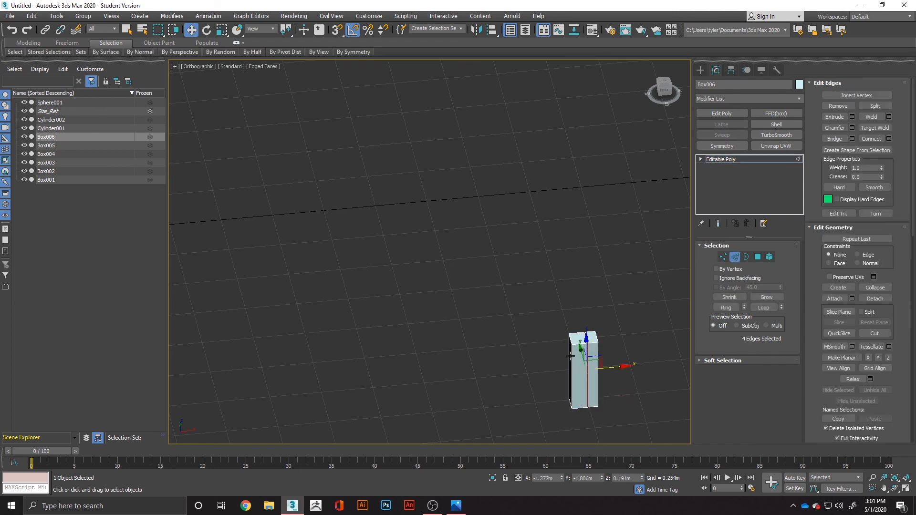
right_click(578, 373)
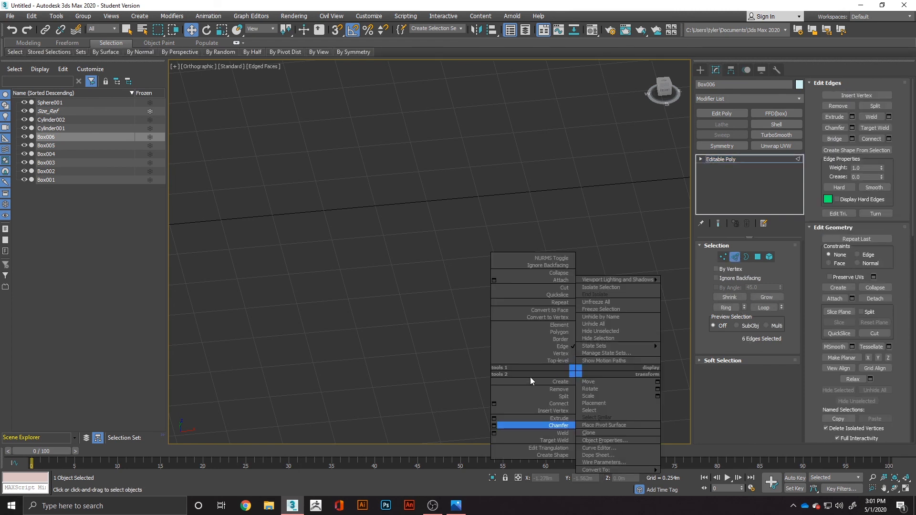
left_click(500, 405)
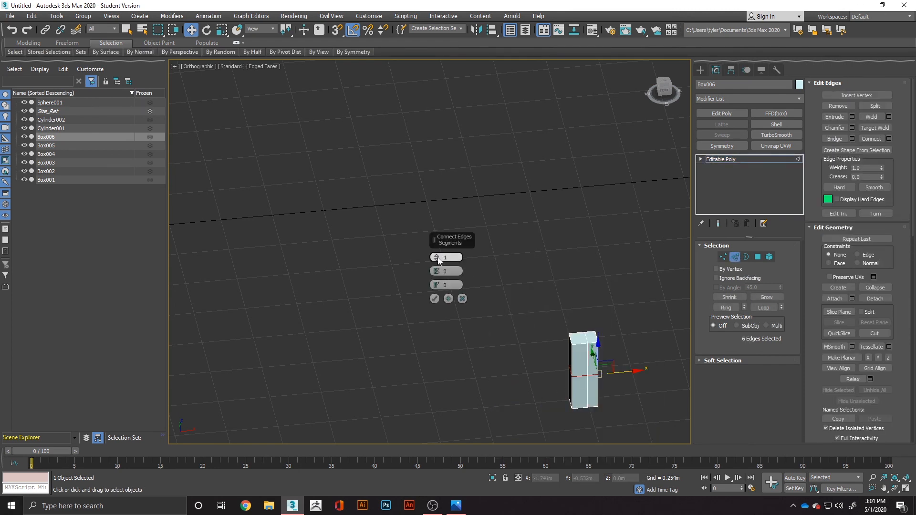
type("2")
key("Return")
left_click_drag(433, 217, 428, 165)
left_click(755, 256)
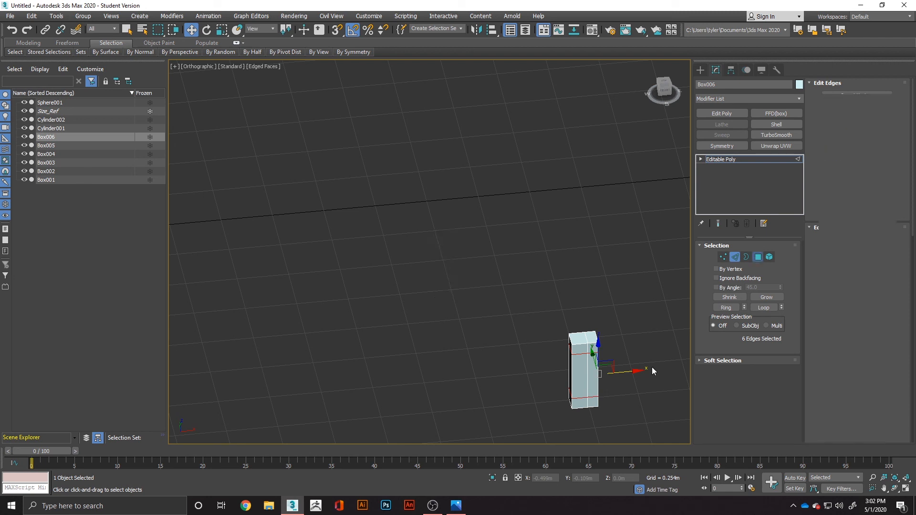
left_click(593, 377)
middle_click_drag(634, 375, 614, 364, "alt")
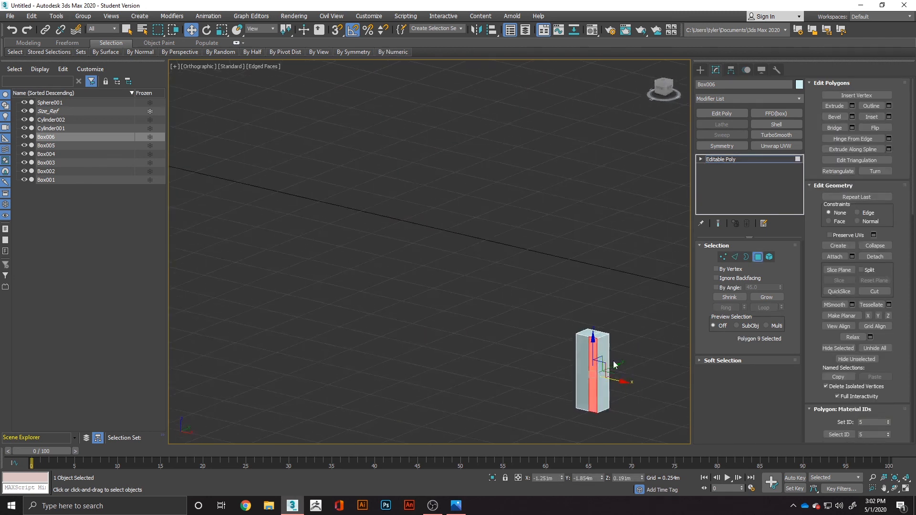
Step: Connect the box's six vertical edges again with 2 segments, pinched apart towards the top and bottom ends
left_click(735, 257)
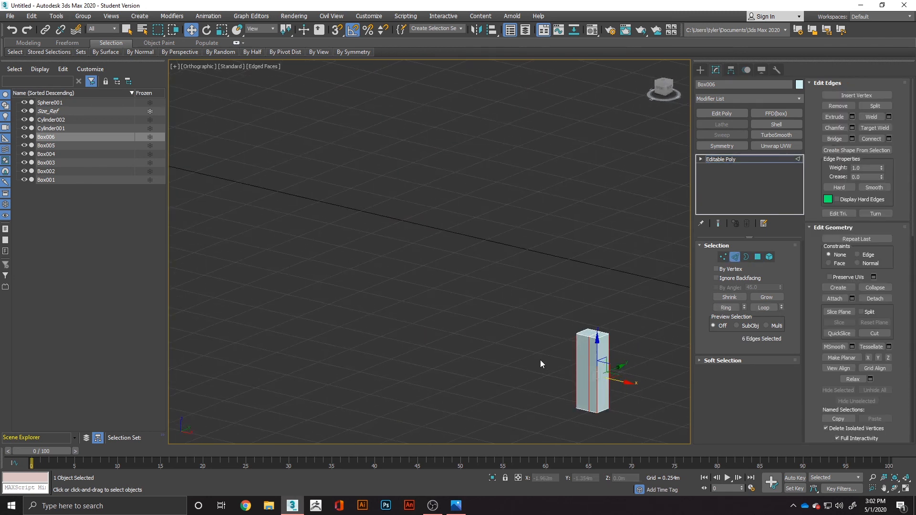
right_click(562, 361)
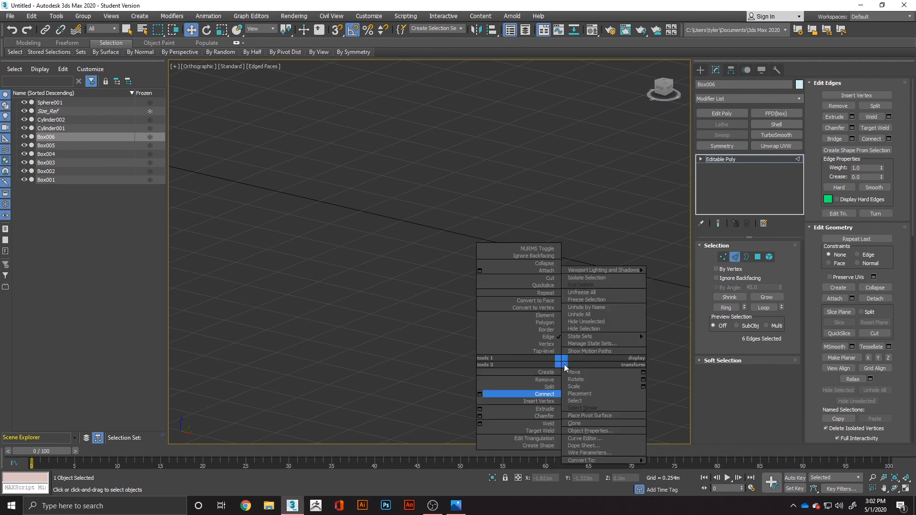
left_click(479, 394)
left_click(434, 299)
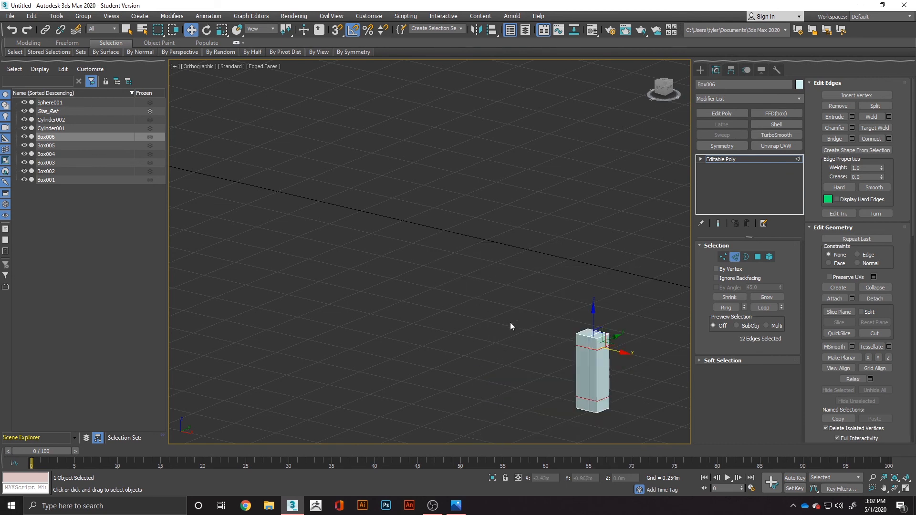
Step: Delete the middle polygons between the two horizontal loops in the box's narrow strip to leave a C-shaped handle
left_click(757, 257)
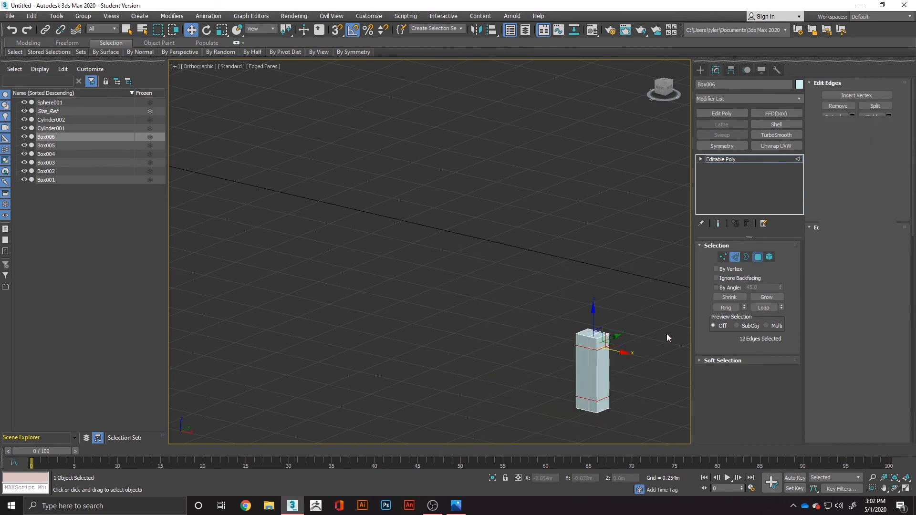
left_click(603, 376)
middle_click_drag(623, 376, 589, 372, "alt")
key("Delete")
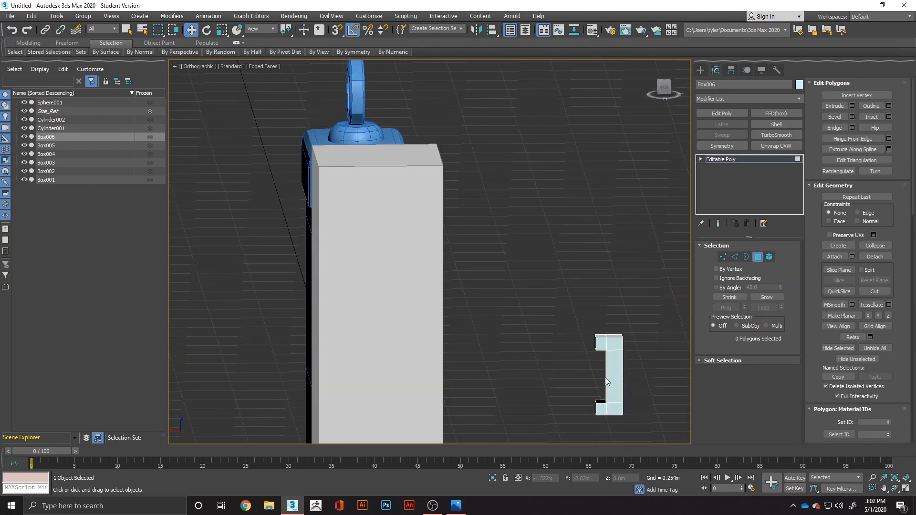
Step: Select the opening's border edges except the two outermost horizontal ones, and bridge them to close the handle's inner vertical wall
left_click(746, 256)
left_click(604, 377)
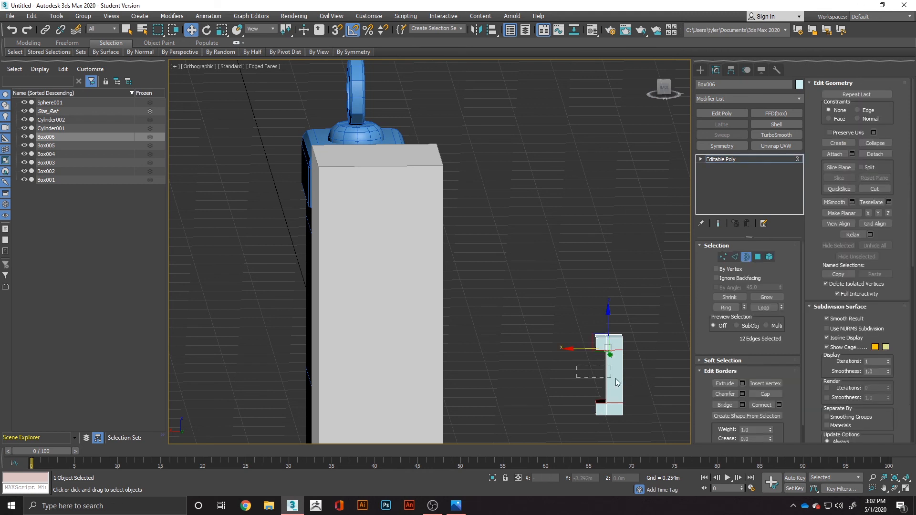
middle_click_drag(616, 380, 743, 384, "alt")
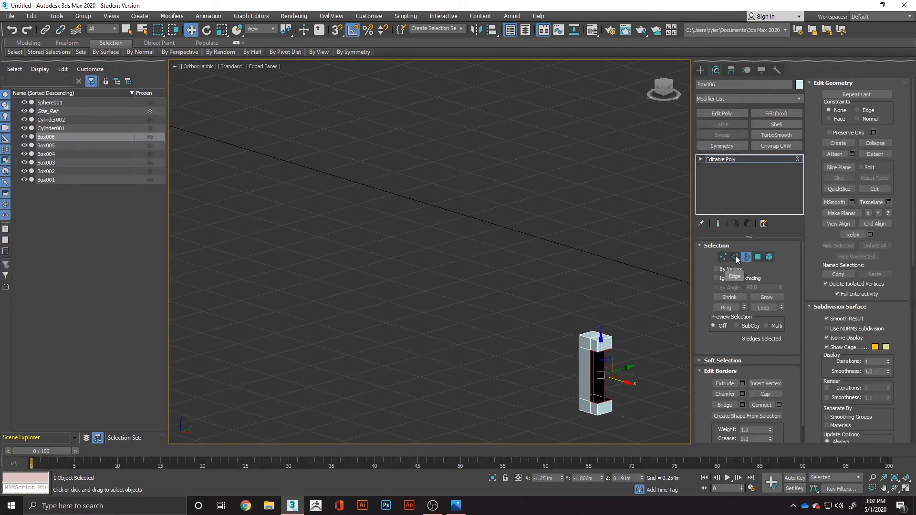
left_click(735, 255)
left_click(605, 405, "alt")
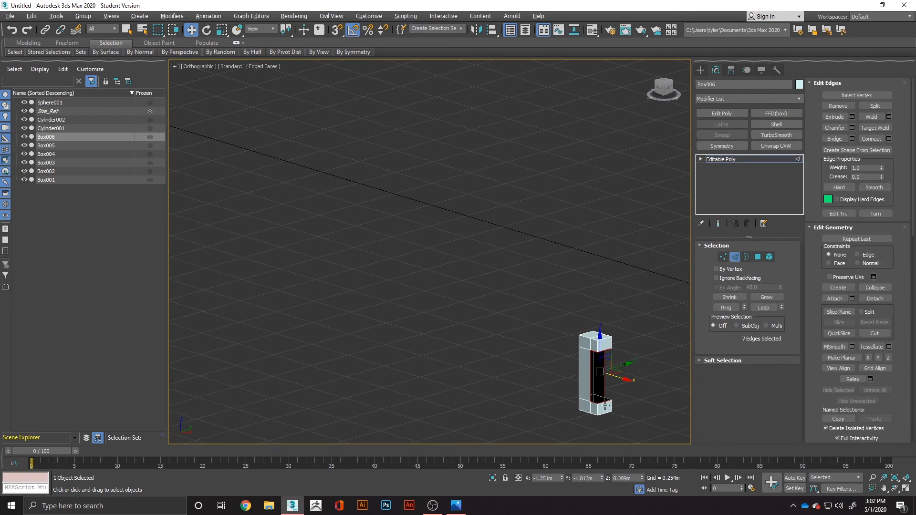
scroll(611, 400, "up", 5)
left_click(604, 394, "ctrl")
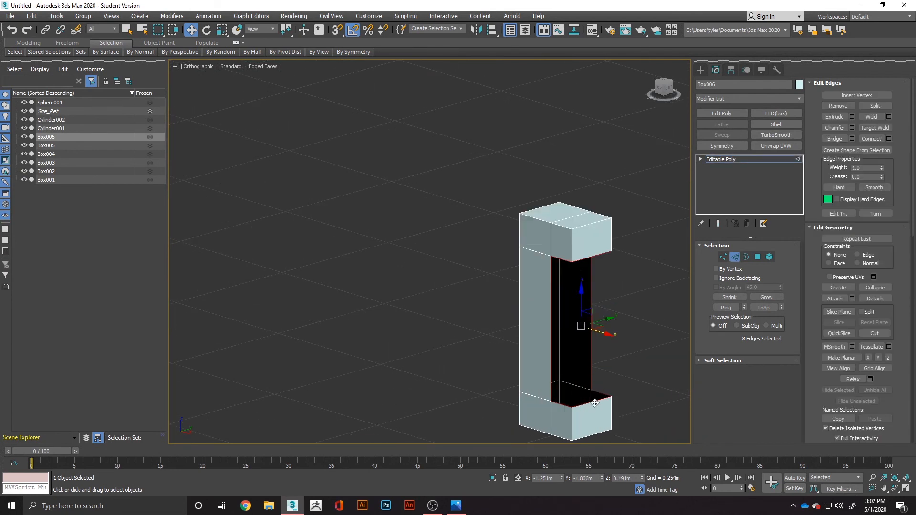
left_click(595, 403, "alt")
left_click(591, 259, "alt")
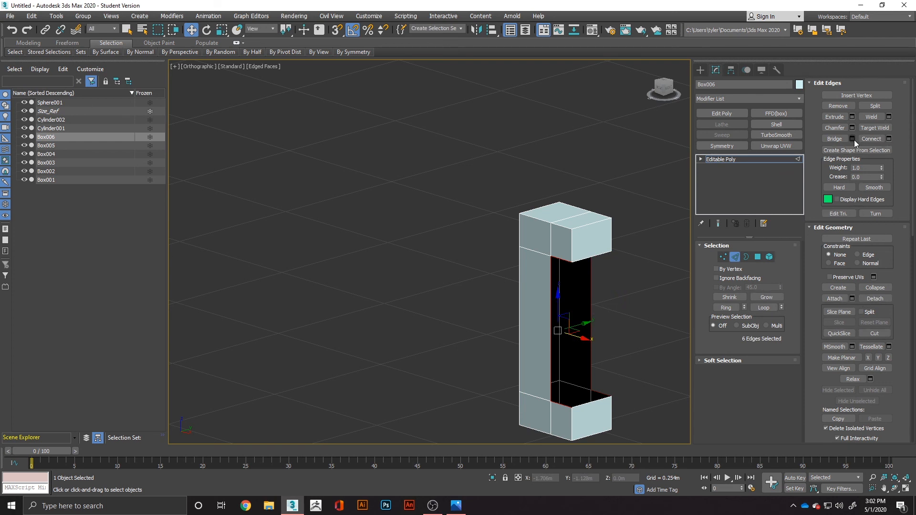
left_click(840, 141)
middle_click_drag(599, 370, 634, 343, "alt")
Step: Move the handle's inner wall polygon about 0.056 m along X, away from the opening, to thin the grip
left_click(758, 257)
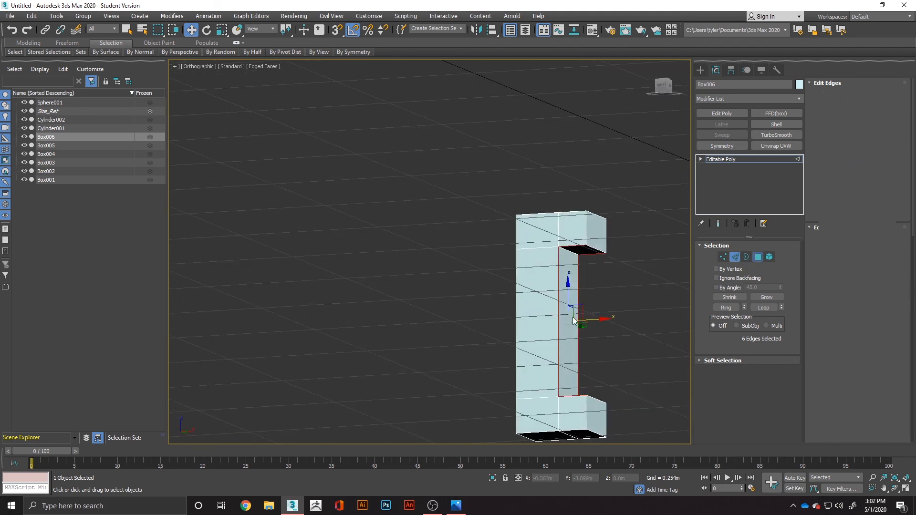
left_click(570, 325)
left_click_drag(598, 325, 585, 329)
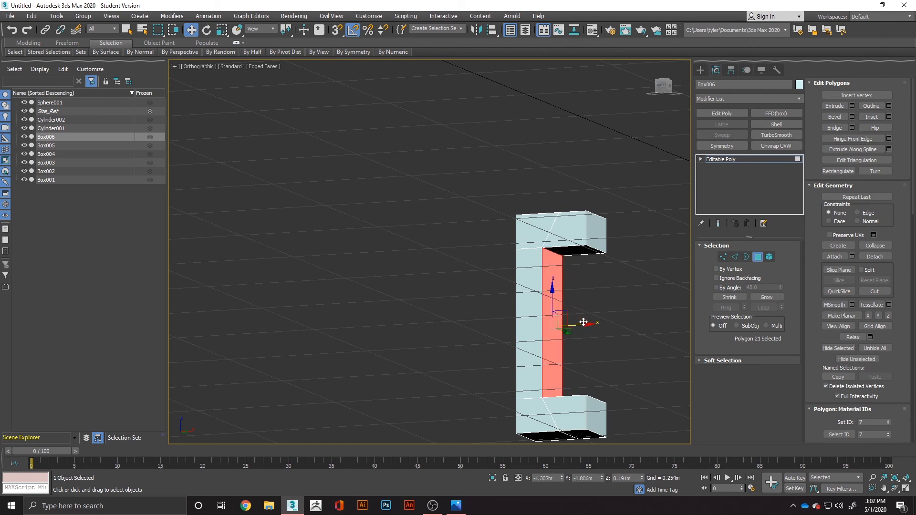
scroll(583, 321, "down", 5)
middle_click_drag(591, 318, 652, 361, "alt")
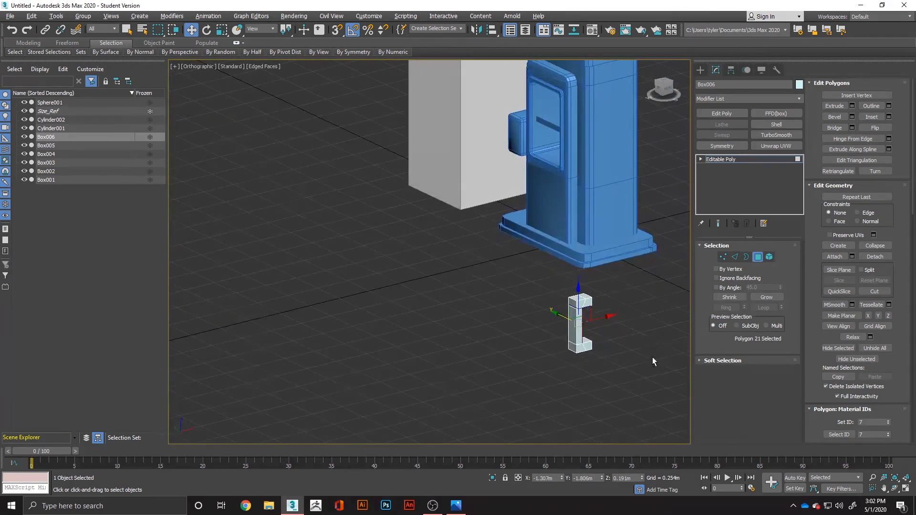
left_click(609, 363)
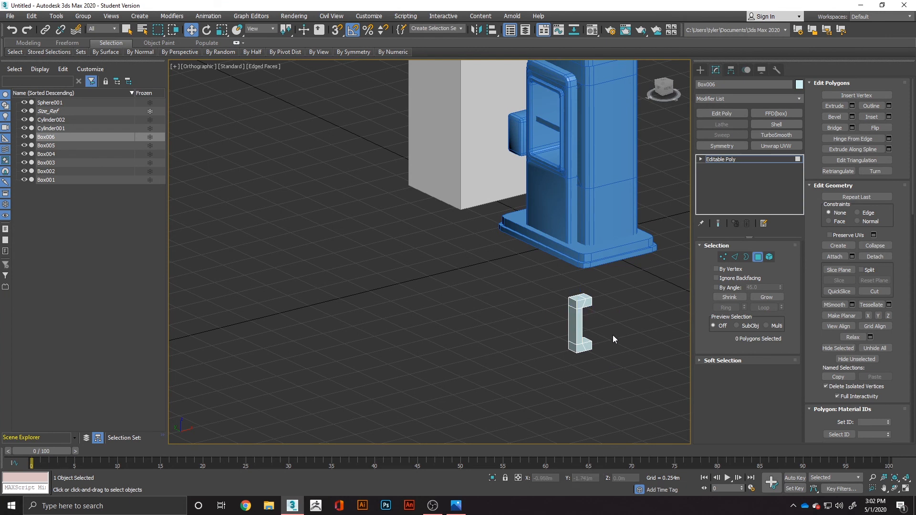
left_click(758, 257)
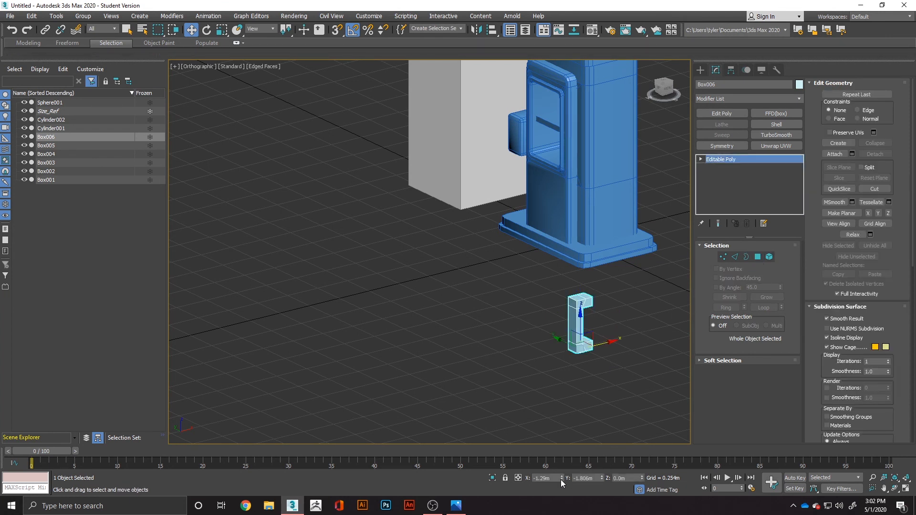
Step: Reset the handle's X and Y position to 0 and move it along X to about -0.31 m, in front of the machine
right_click(562, 479)
right_click(600, 478)
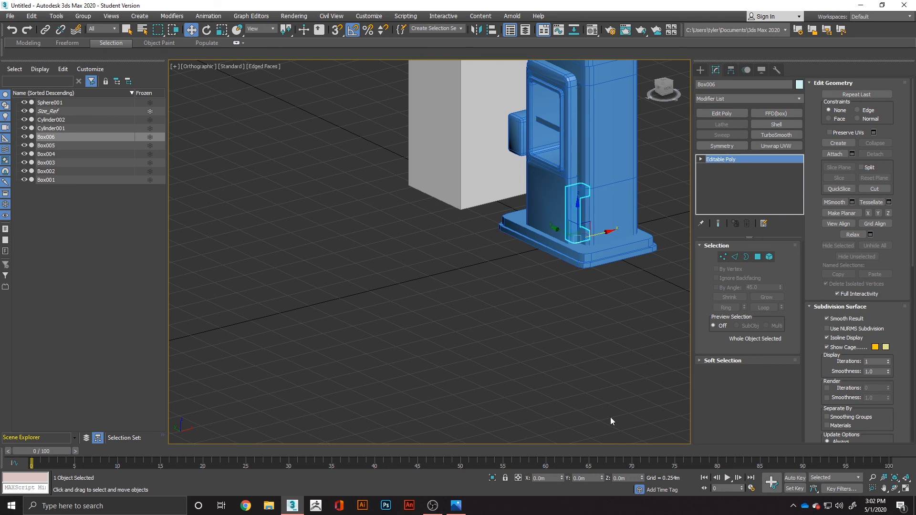
left_click_drag(605, 235, 571, 244)
middle_click_drag(572, 298, 533, 262, "alt")
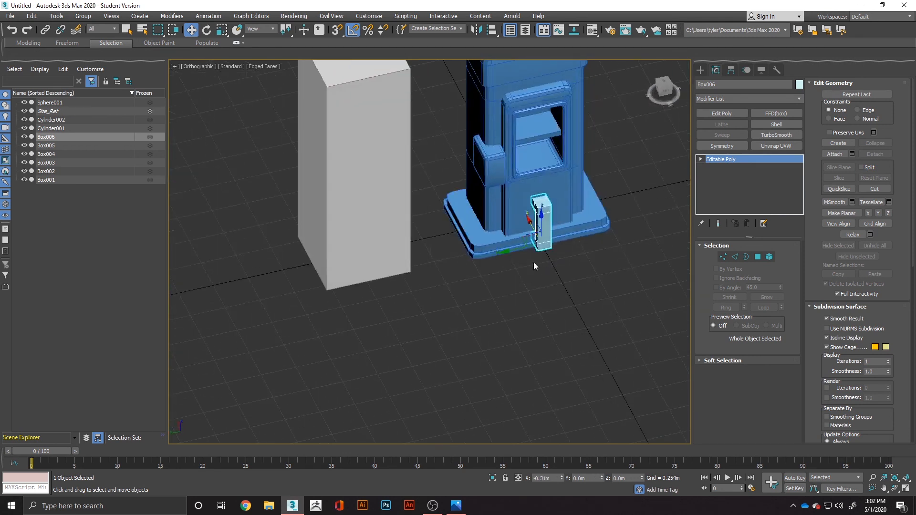
Step: Scale the handle uniformly to about 50% and move it in the front view to about X -0.286 m and Z 0.719 m
key("r")
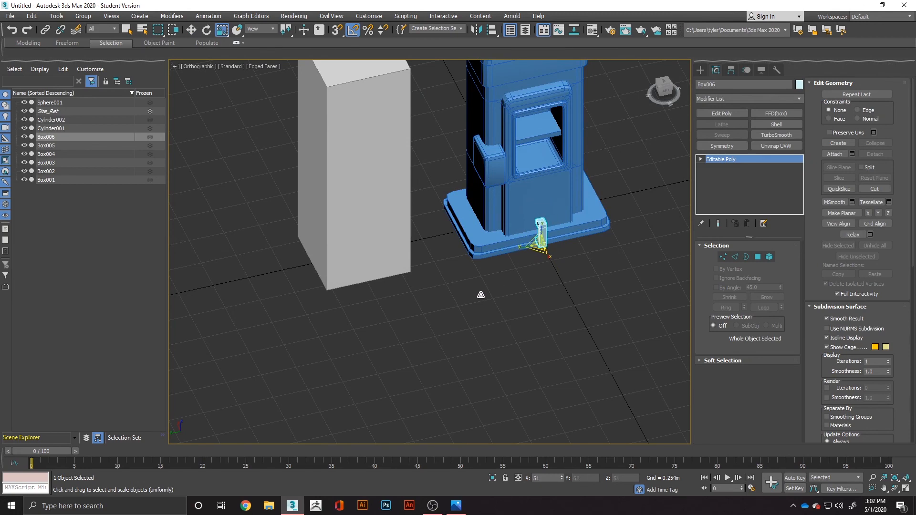
key("w")
middle_click_drag(542, 238, 548, 169, "alt")
key("f")
scroll(436, 229, "up", 5)
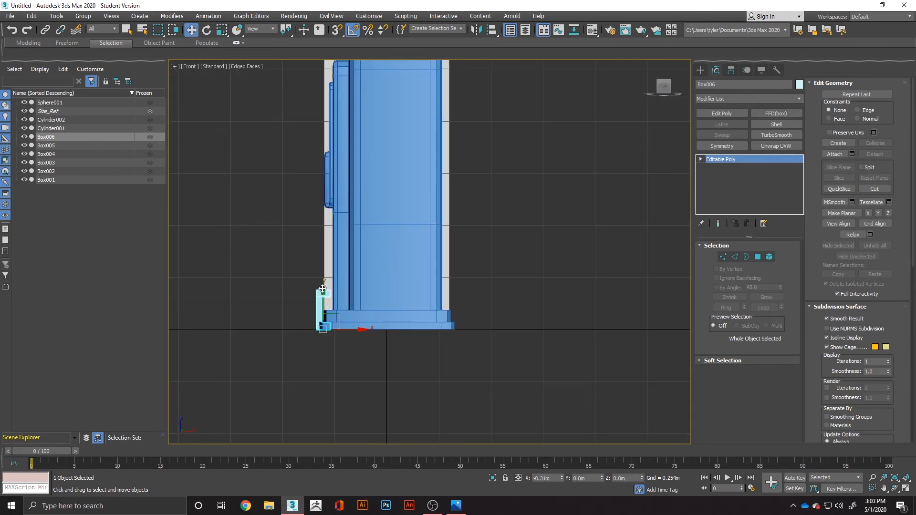
left_click_drag(323, 290, 322, 142)
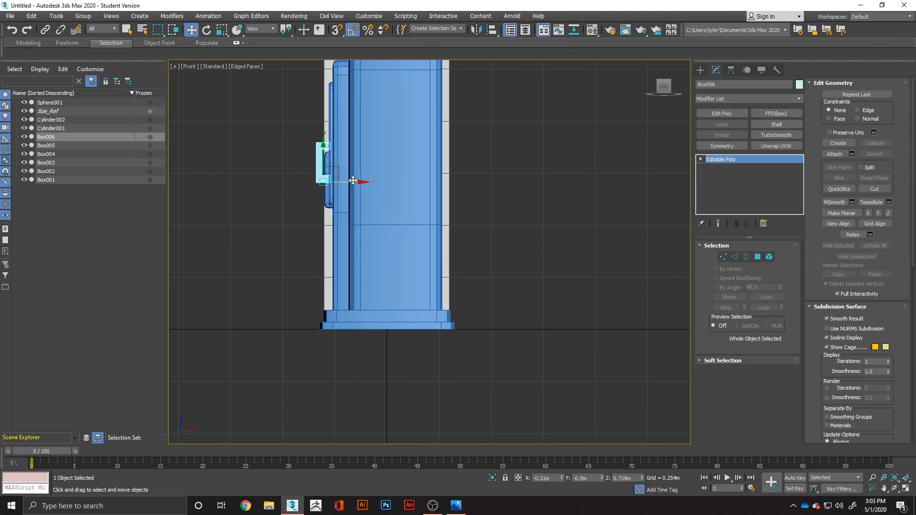
left_click_drag(353, 181, 358, 180)
Step: Stretch the handle vertically to about 63.5% scale in Z
key("r")
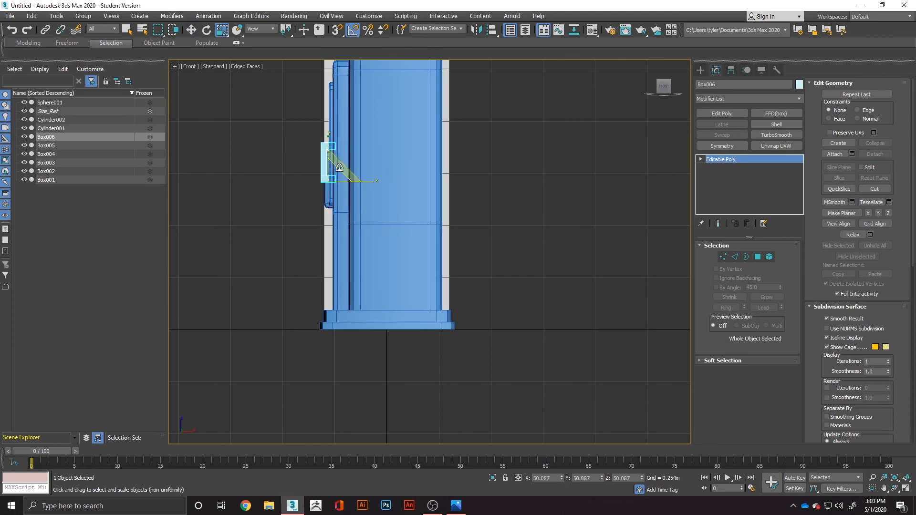
left_click_drag(328, 143, 327, 132)
middle_click_drag(342, 171, 352, 174, "alt")
Step: In the left view, move the handle sideways to about Y -0.214 m, onto the frame beside the window
key("w")
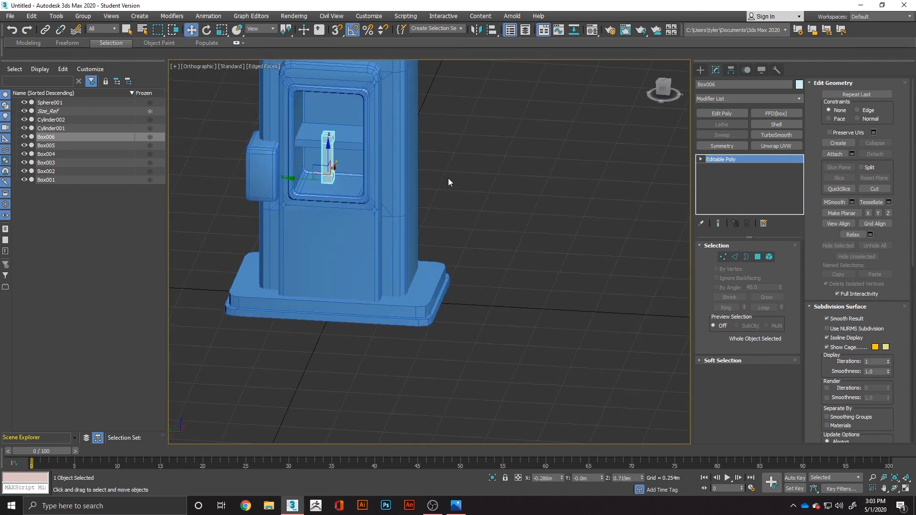
left_click(648, 93)
left_click(655, 92)
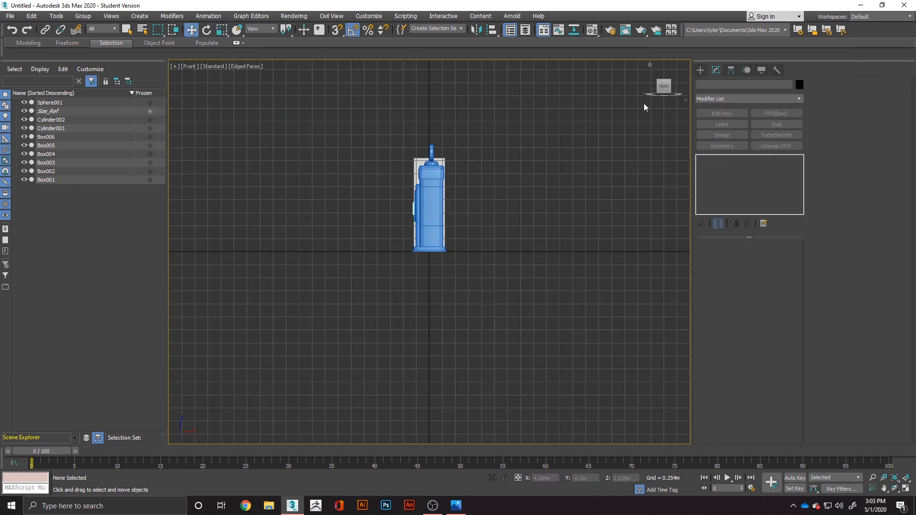
left_click(654, 86)
scroll(436, 202, "up", 5)
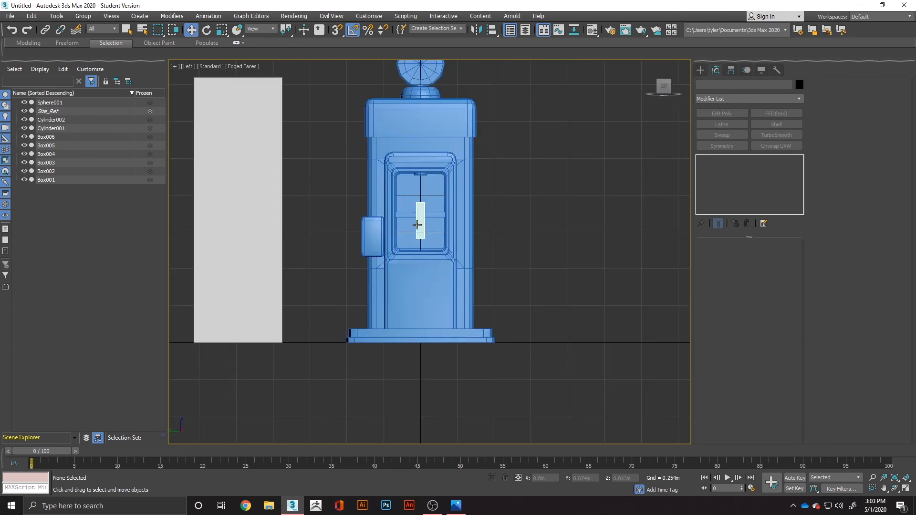
left_click(420, 226)
left_click_drag(443, 240, 479, 238)
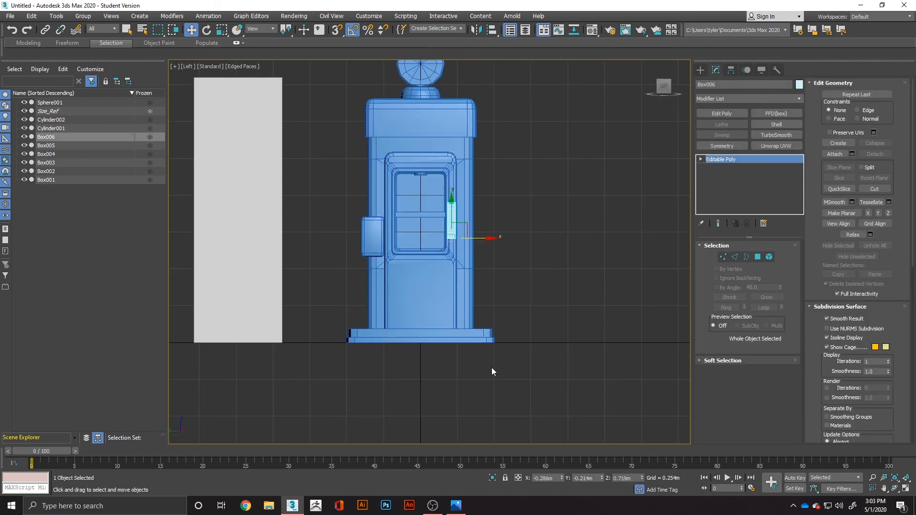
Step: Scale the handle down uniformly to about 25.9% in X and Y and shift it sideways to about Y -0.221 m on the frame
key("alt+Tab")
key("alt+Tab")
key("z")
key("r")
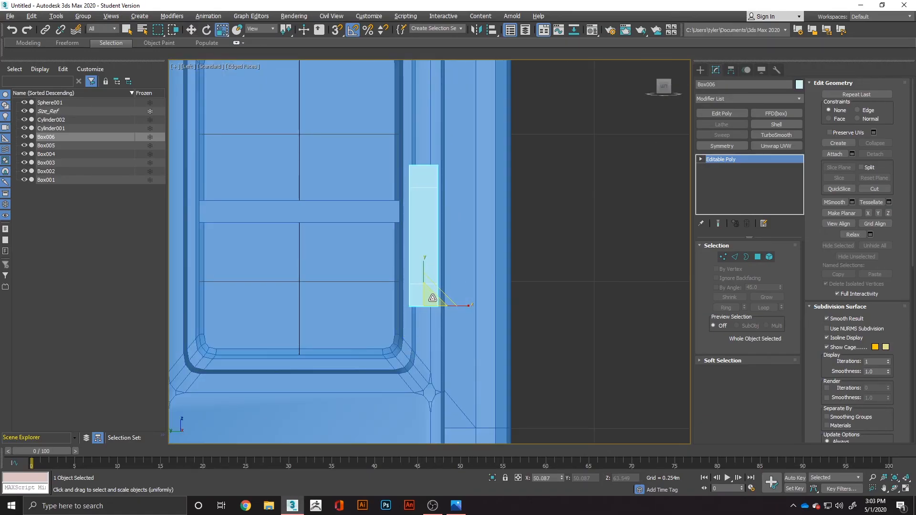
left_click_drag(432, 298, 349, 333)
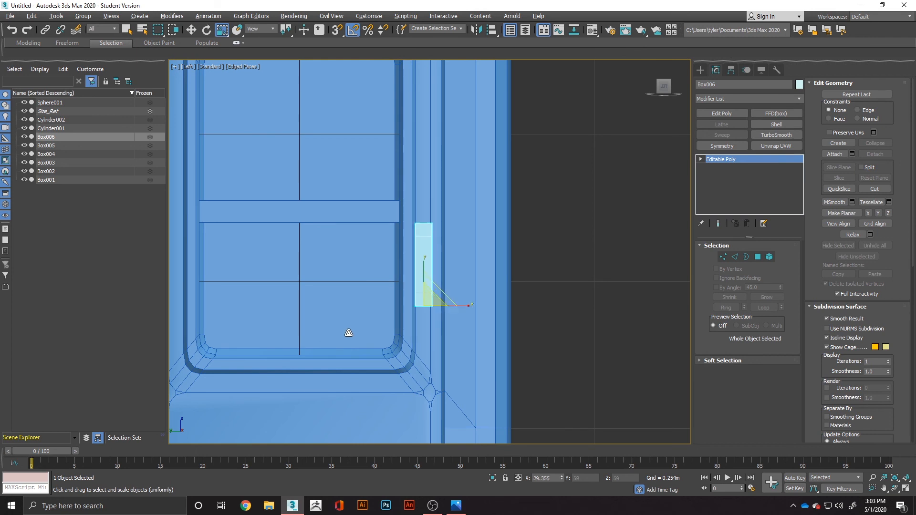
left_click_drag(431, 289, 459, 307)
key("w")
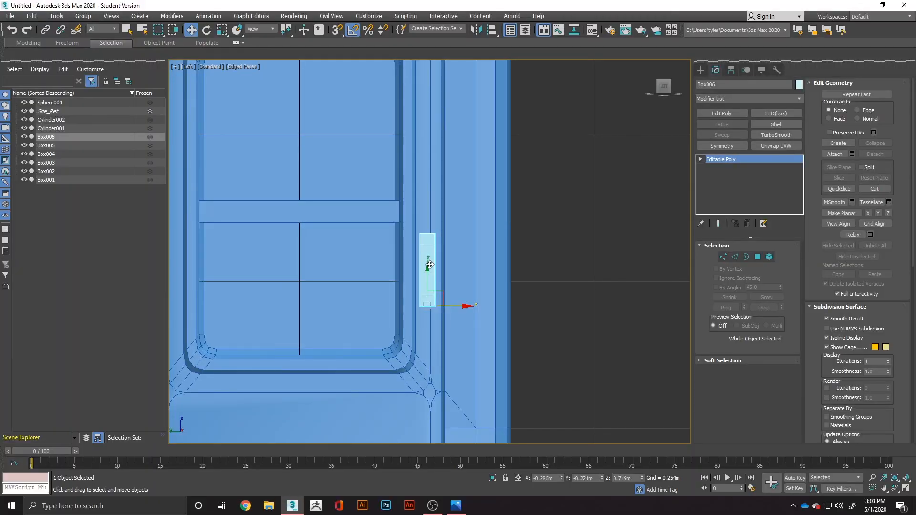
Step: Raise the handle to about Z 0.788 m and stretch it vertically to about 44.4% scale in Z
left_click_drag(429, 269, 435, 222)
key("e")
key("r")
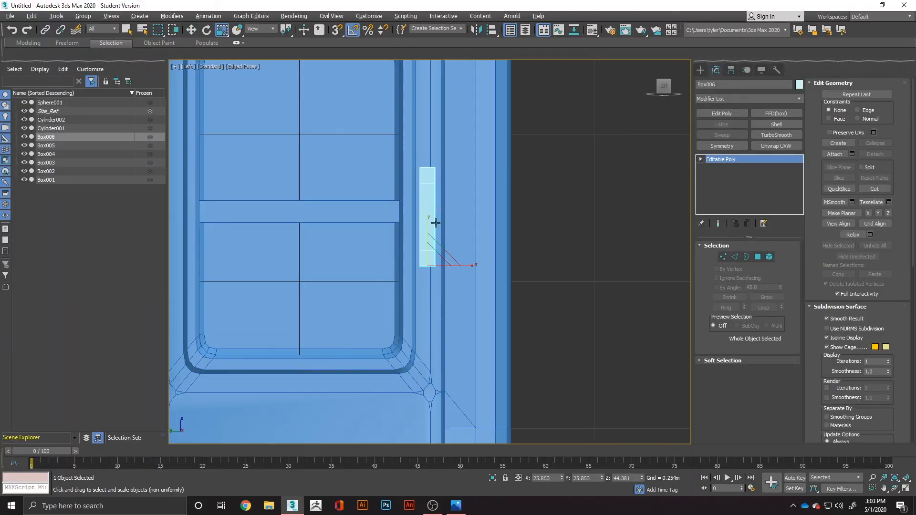
middle_click_drag(435, 223, 377, 248, "alt")
Step: Move the handle along X to about -0.277 m so its ends sit against the front frame
key("w")
key("s")
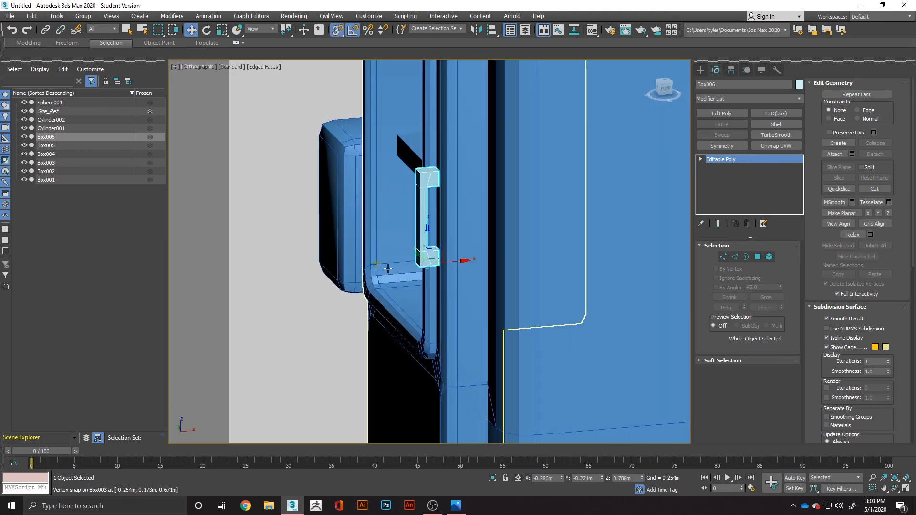
left_click_drag(461, 262, 459, 262)
key("s")
left_click(320, 340)
Step: Change the door handle's object colour to the light blue used on the rest of the vending machine
scroll(334, 334, "down", 3)
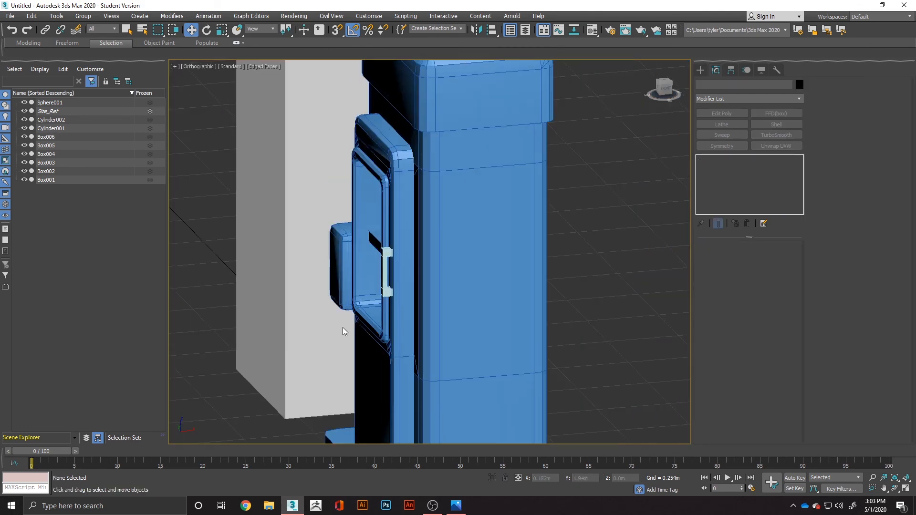
middle_click_drag(365, 325, 439, 321, "alt")
scroll(439, 321, "down", 4)
middle_click_drag(574, 300, 477, 290)
scroll(573, 266, "up", 4)
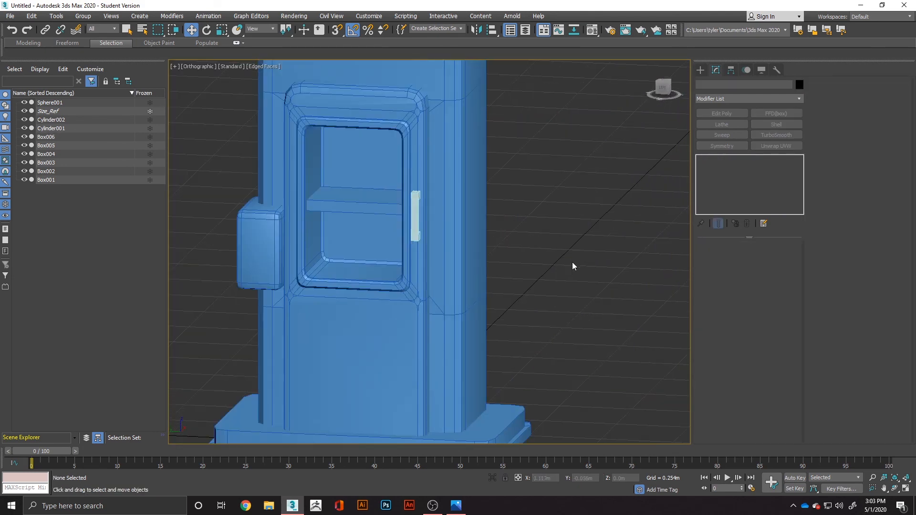
left_click(415, 217)
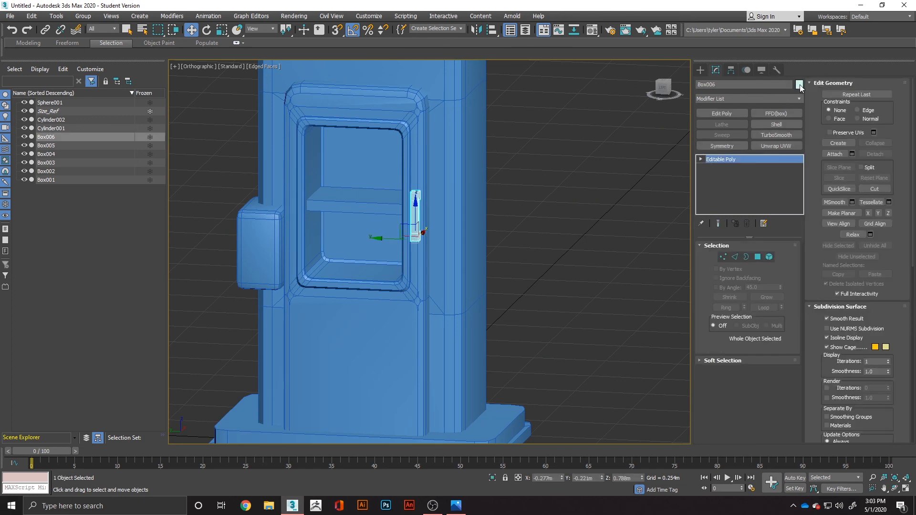
left_click(799, 85)
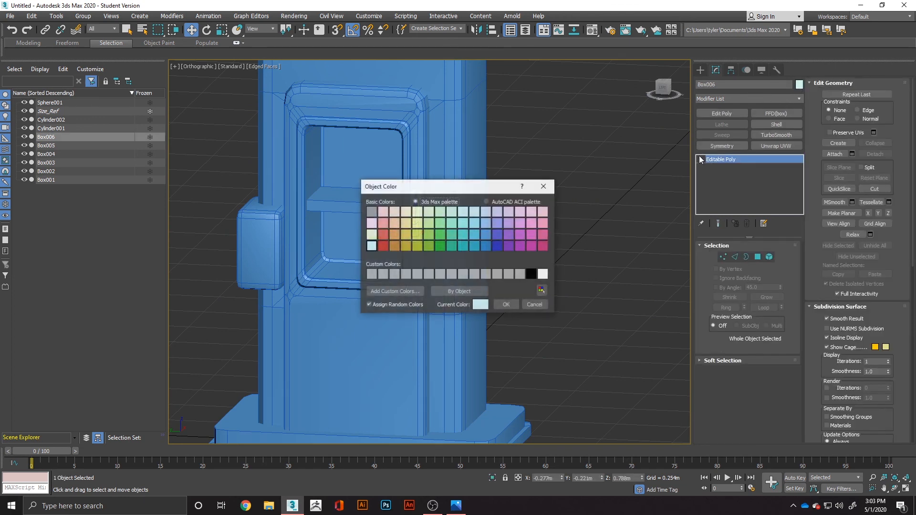
left_click(504, 302)
left_click(597, 306)
Step: Check the concept art's side vents and create a small elongated box on the ground beside the machine's base
scroll(604, 285, "down", 3)
middle_click_drag(611, 271, 520, 247, "alt")
scroll(375, 233, "up", 4)
key("alt+Tab")
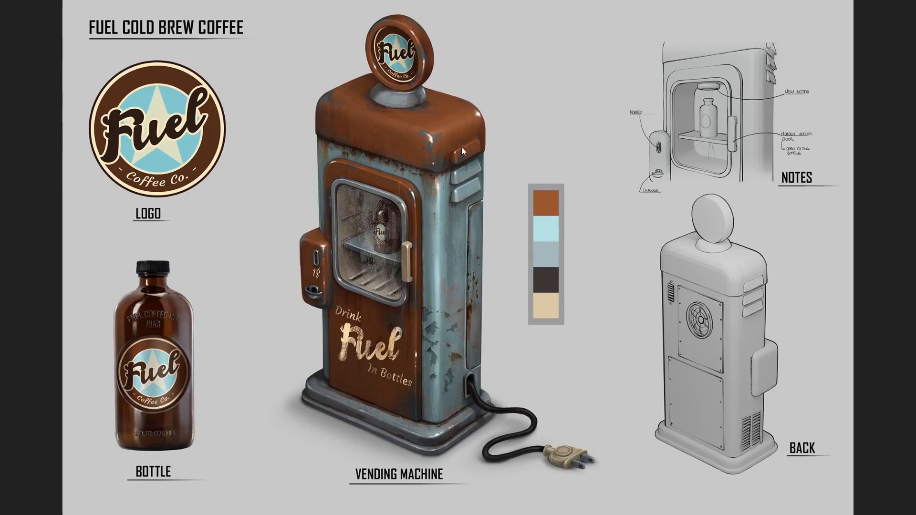
key("alt+Tab")
right_click(529, 193)
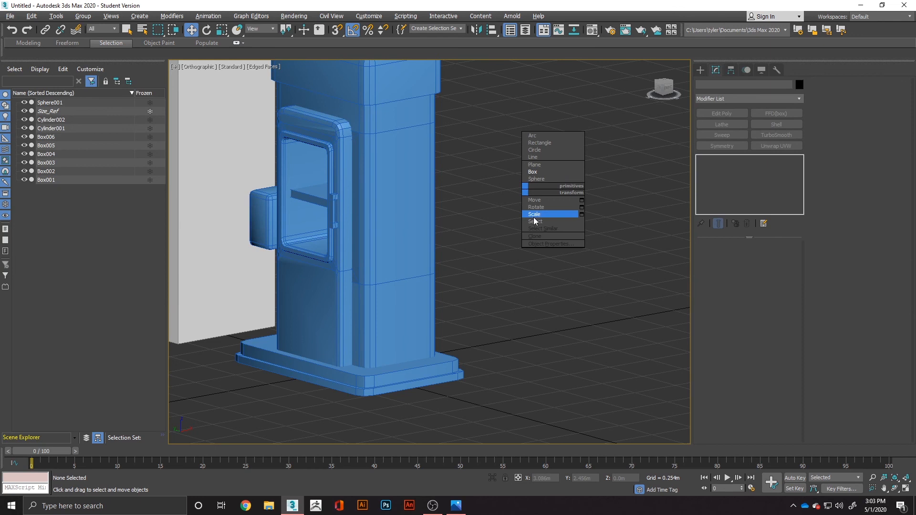
left_click(533, 172)
left_click_drag(462, 410, 504, 398)
key("w")
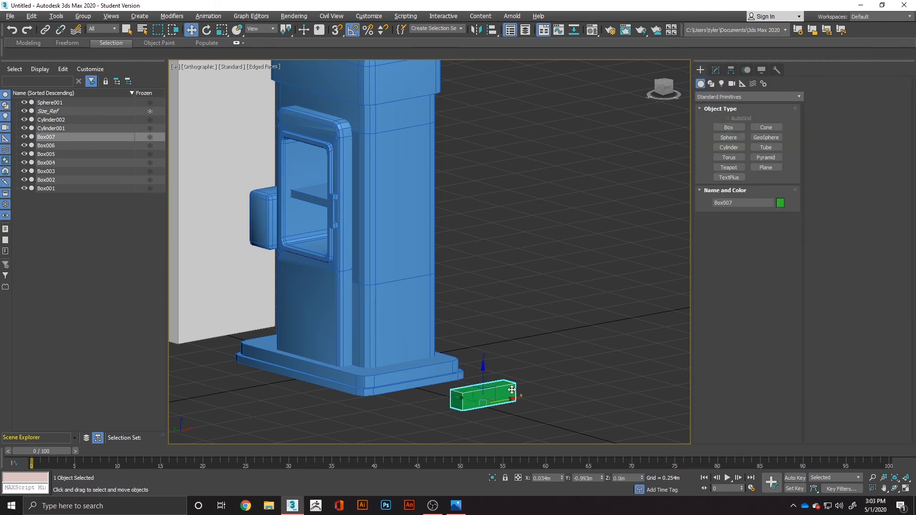
Step: Convert the new box to Editable Poly and move its upper outer long edge inward to about Y -0.998 m, sloping the outer face
right_click(501, 387)
mouse_move(548, 486)
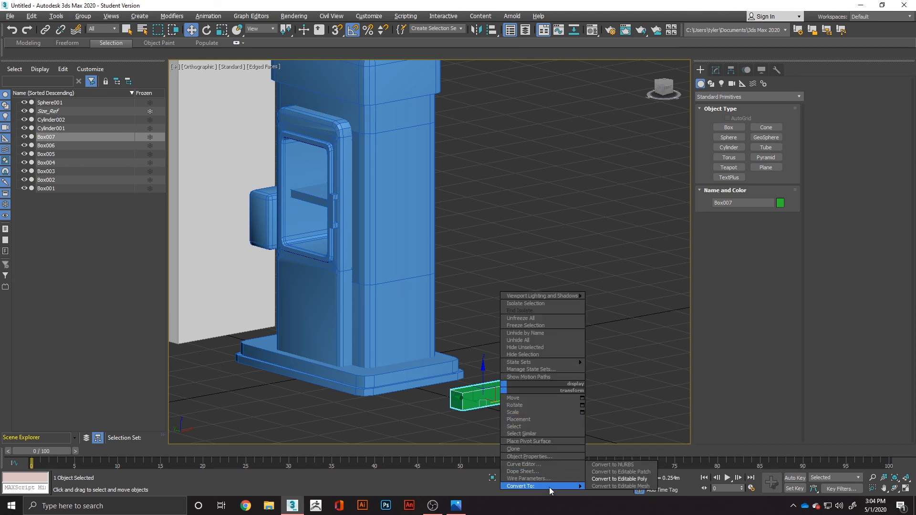
left_click(613, 479)
key("2")
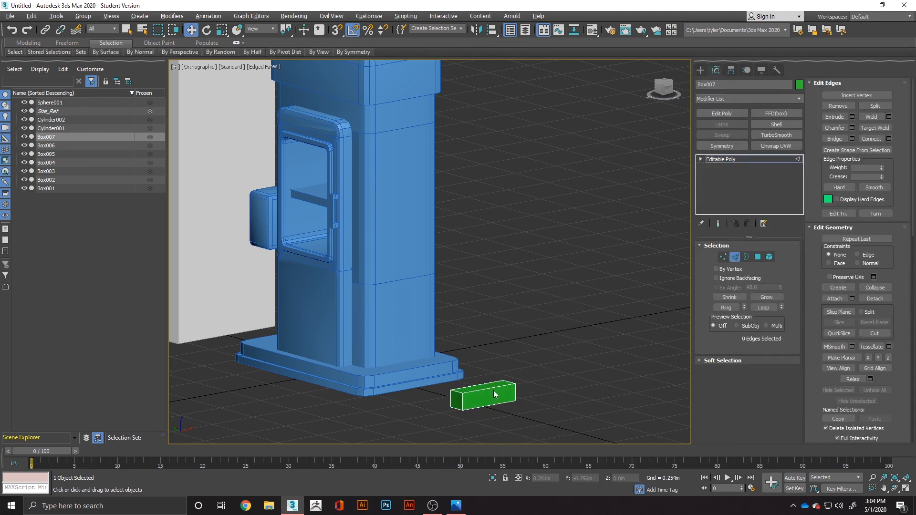
left_click(493, 389)
left_click_drag(472, 382, 466, 382)
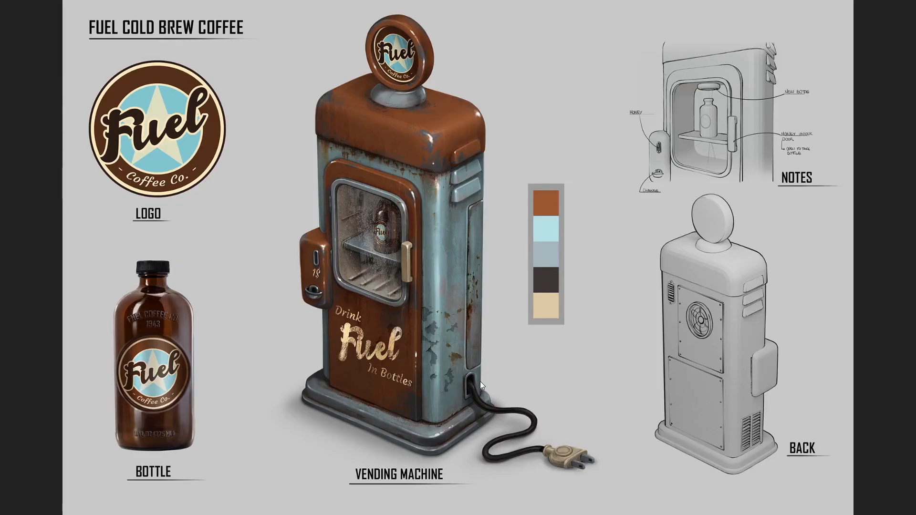
key("alt+Tab")
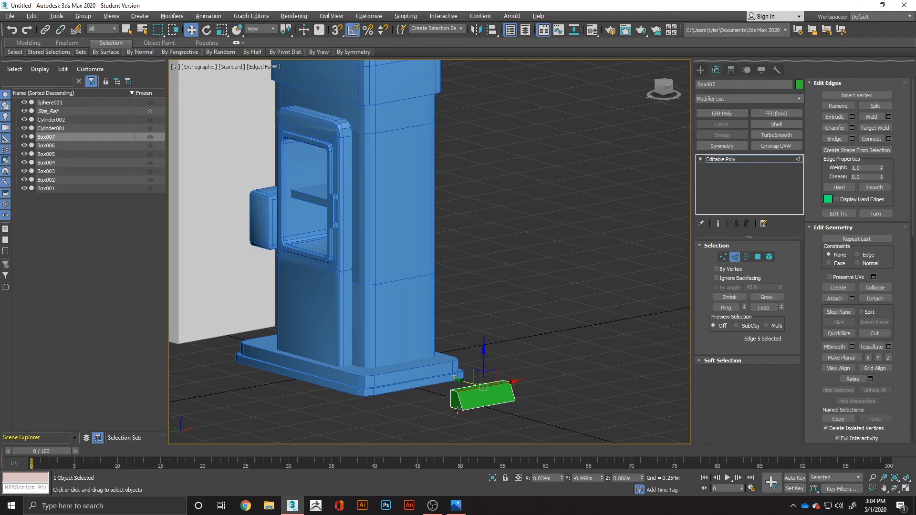
Step: Select the lower edges at both ends of the box and scale them outward to 114% in X
left_click(457, 409)
middle_click_drag(513, 407, 503, 423, "alt")
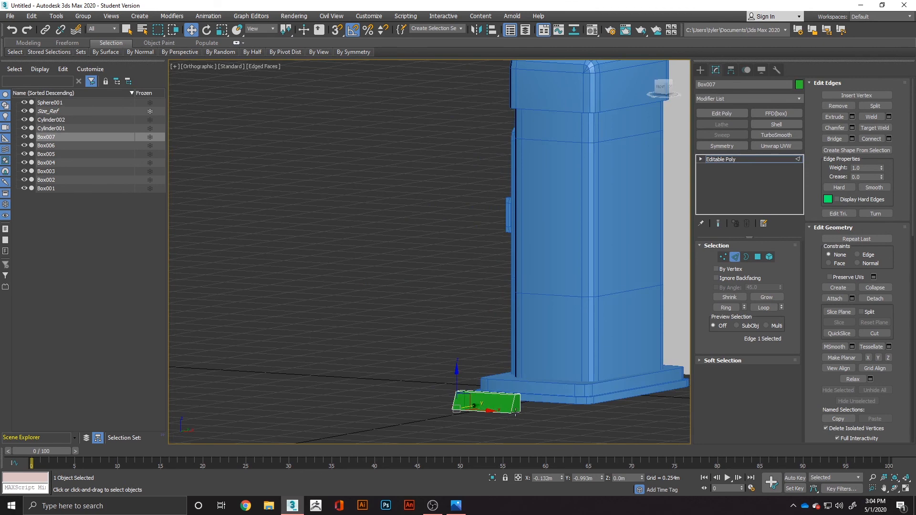
left_click(515, 409, "ctrl")
middle_click_drag(484, 311, 553, 413, "alt")
key("r")
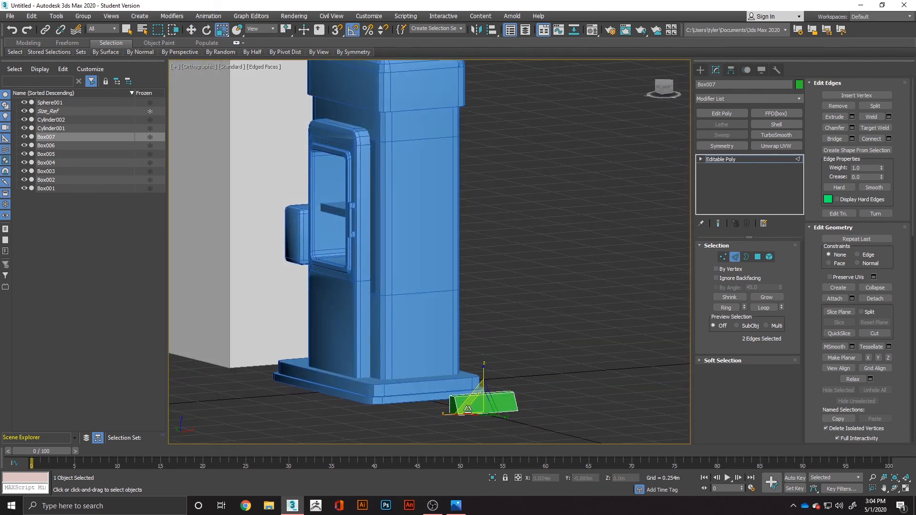
left_click_drag(448, 413, 444, 413)
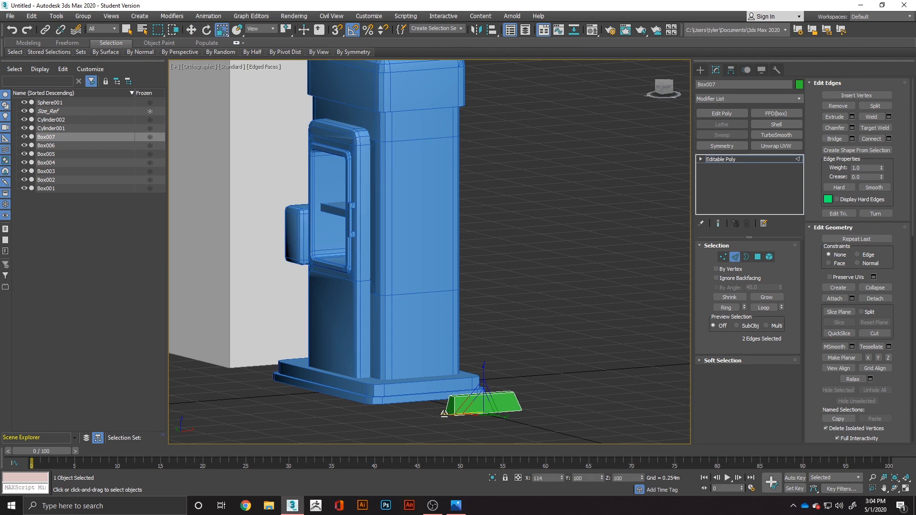
middle_click_drag(477, 411, 515, 405, "alt")
left_click(559, 398)
scroll(548, 396, "down", 2)
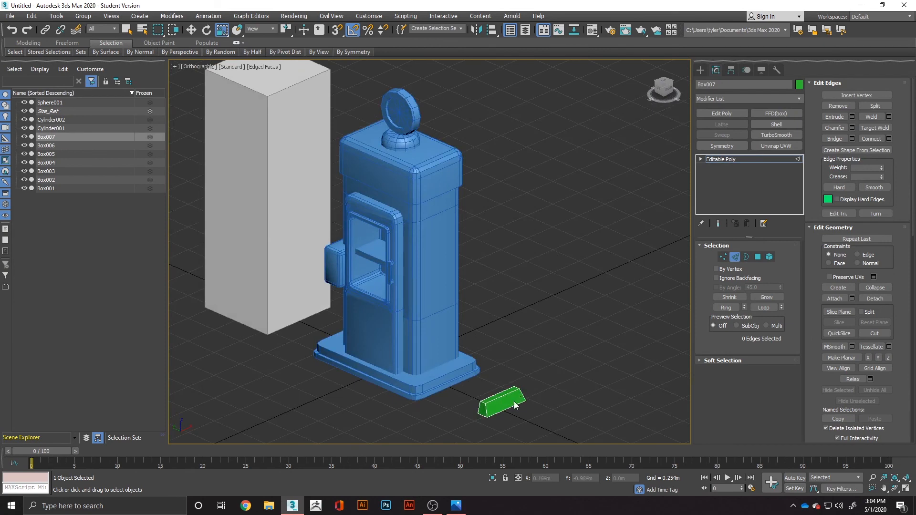
Step: In the front view, select the whole tapered piece as an element and set its X, Y and Z positions to 0
left_click(665, 90)
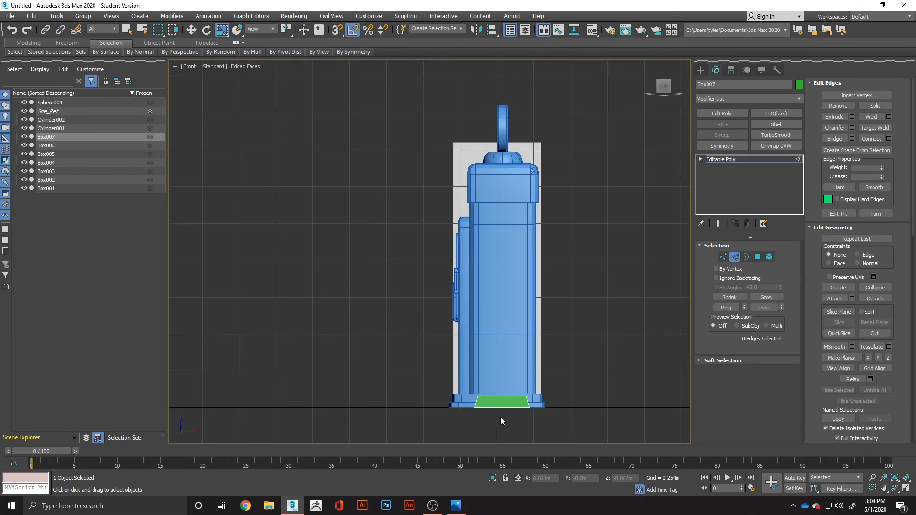
key("w")
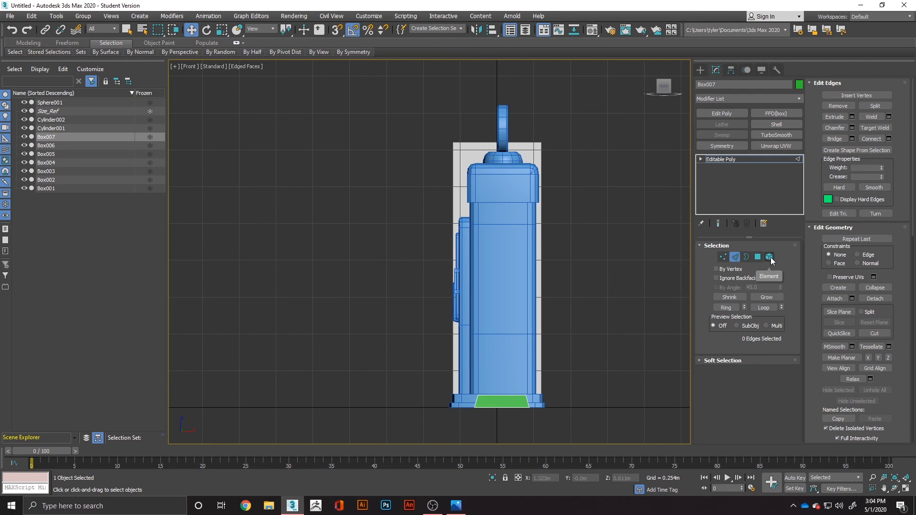
left_click(769, 257)
left_click(509, 404)
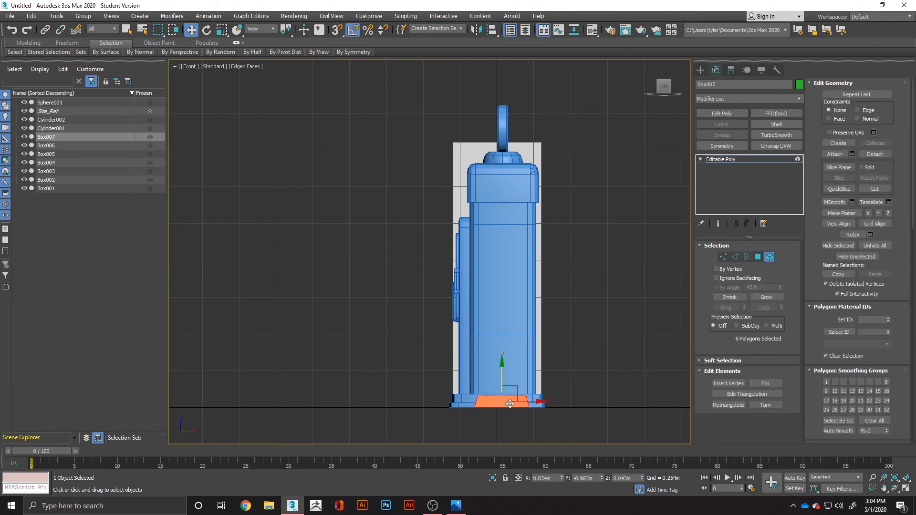
right_click(561, 478)
right_click(601, 478)
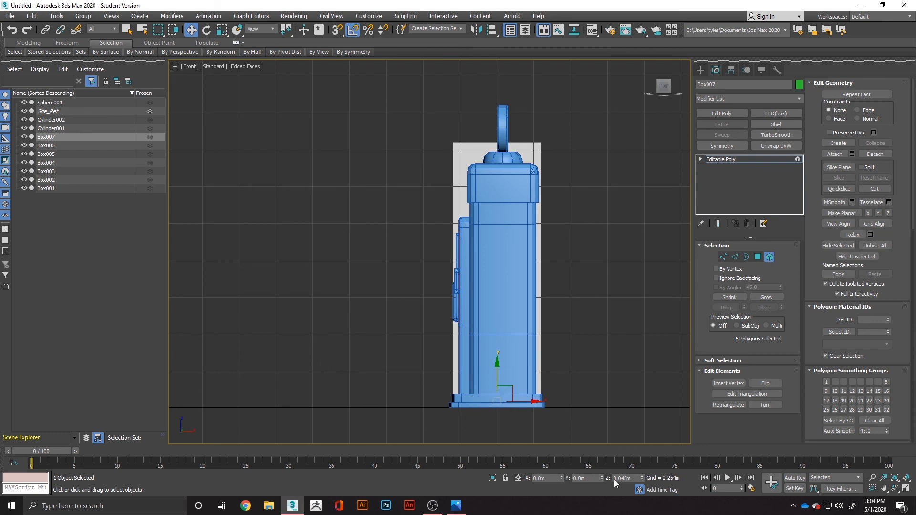
right_click(641, 479)
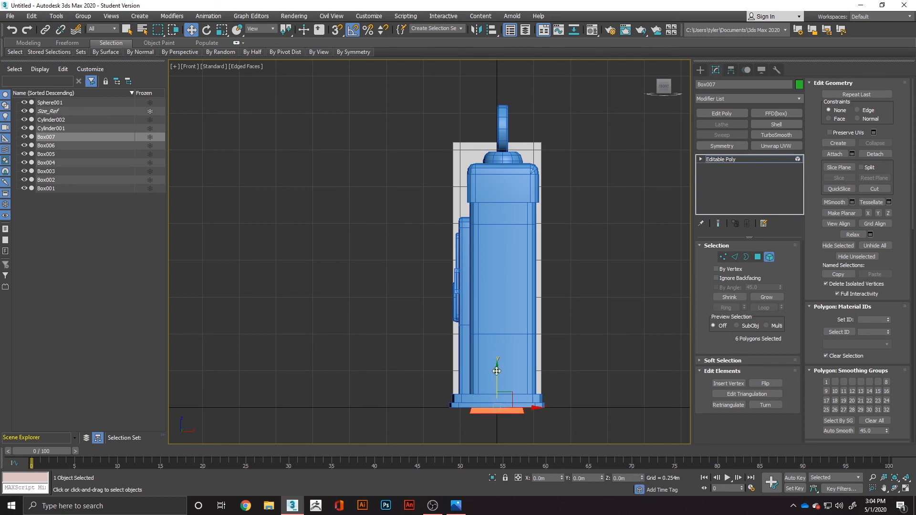
Step: Raise the tapered element to about Z 1.235 m and shift it sideways to about Y -0.437 m, outside the machine's side
left_click_drag(496, 371, 505, 306)
middle_click_drag(500, 193, 531, 233, "alt")
left_click_drag(477, 224, 530, 233)
middle_click_drag(574, 242, 557, 252, "alt")
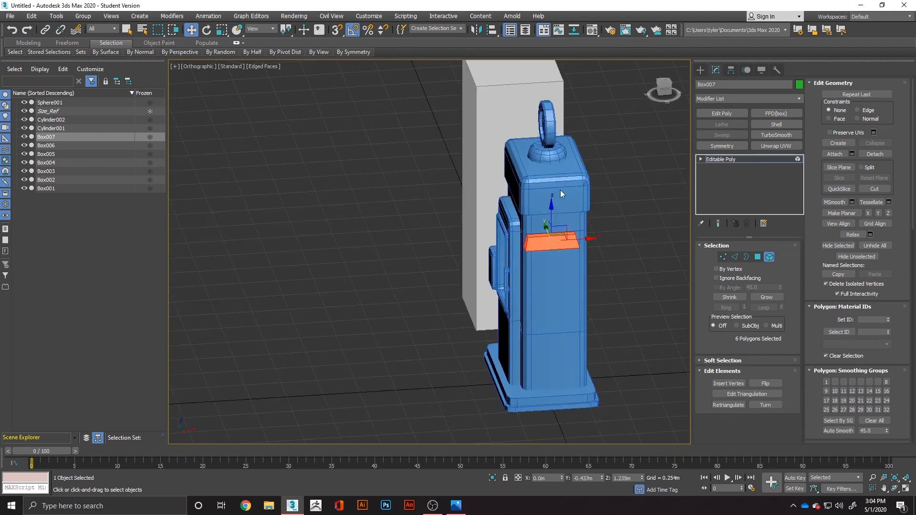
Step: In the front view, scale the vent element down and move it to about X 0.049 m, Z 1.474 m on the cap's side
left_click(667, 93)
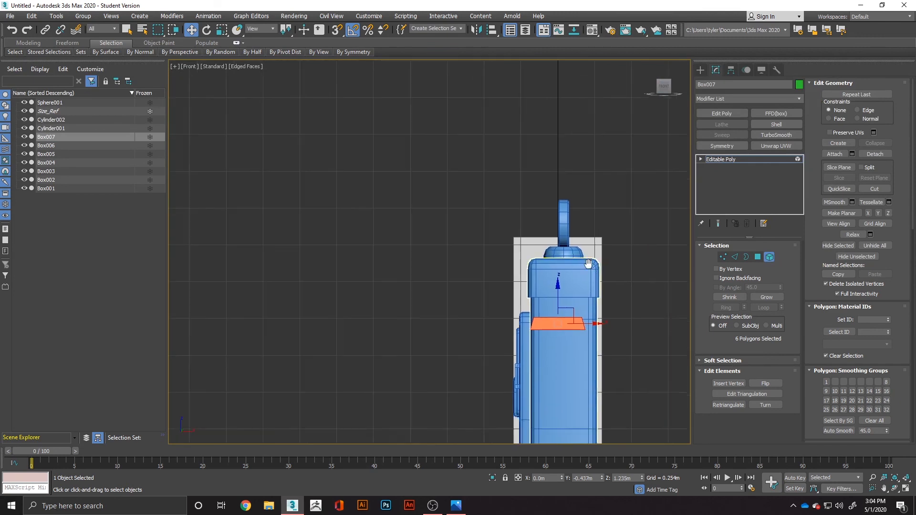
left_click_drag(509, 197, 477, 203)
key("r")
key("w")
left_click_drag(485, 169, 485, 127)
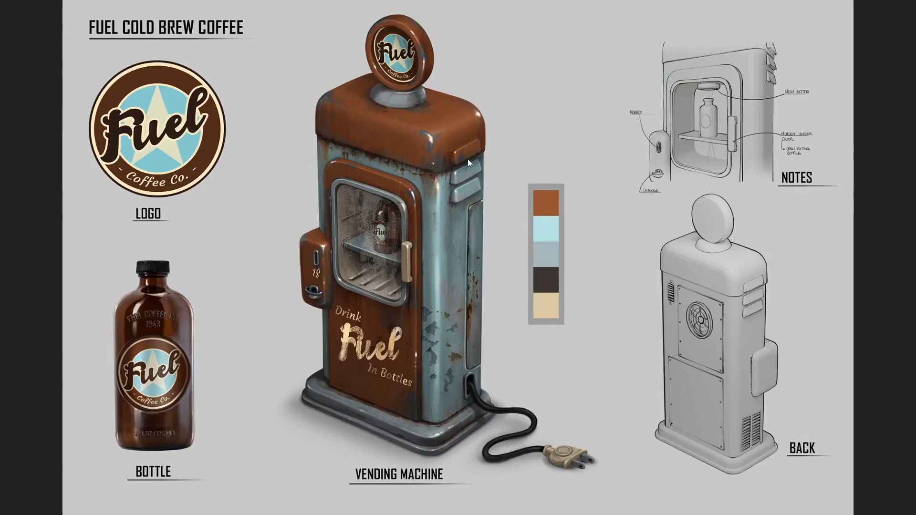
key("alt+Tab")
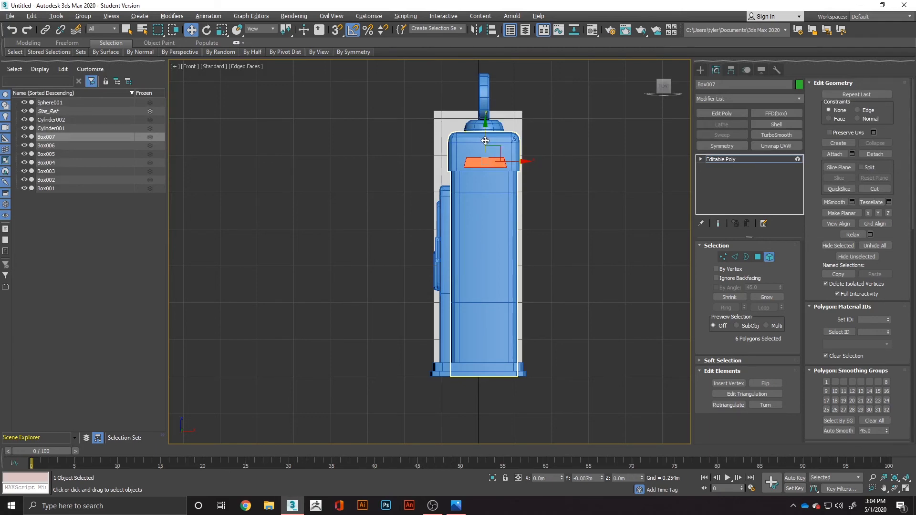
Step: Move the vent element inward to about Y -0.407 m against the cap's side, and return to the front view
middle_click_drag(549, 224, 596, 233, "alt")
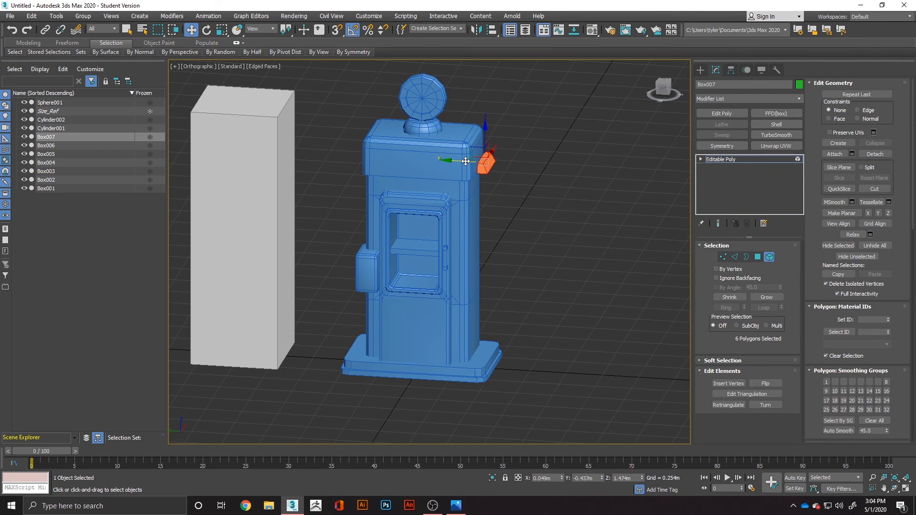
left_click_drag(466, 162, 462, 161)
middle_click_drag(502, 191, 452, 189, "alt")
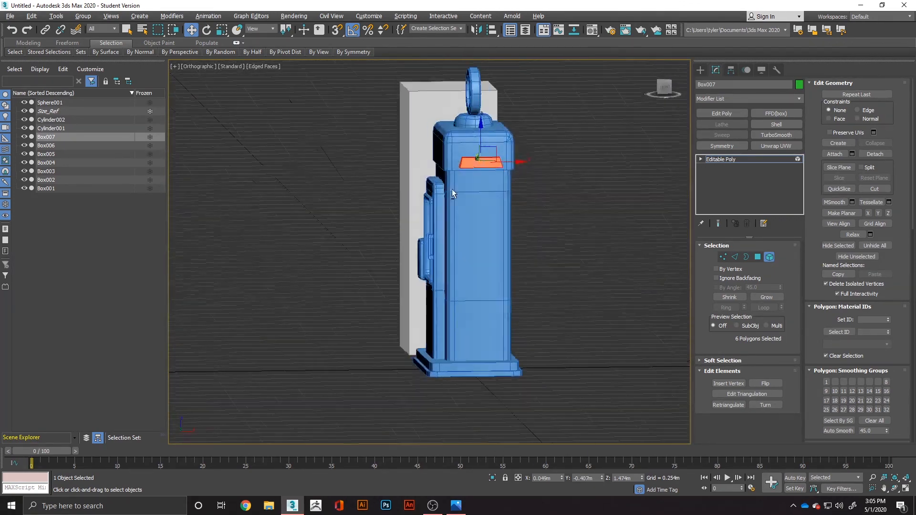
left_click(662, 94)
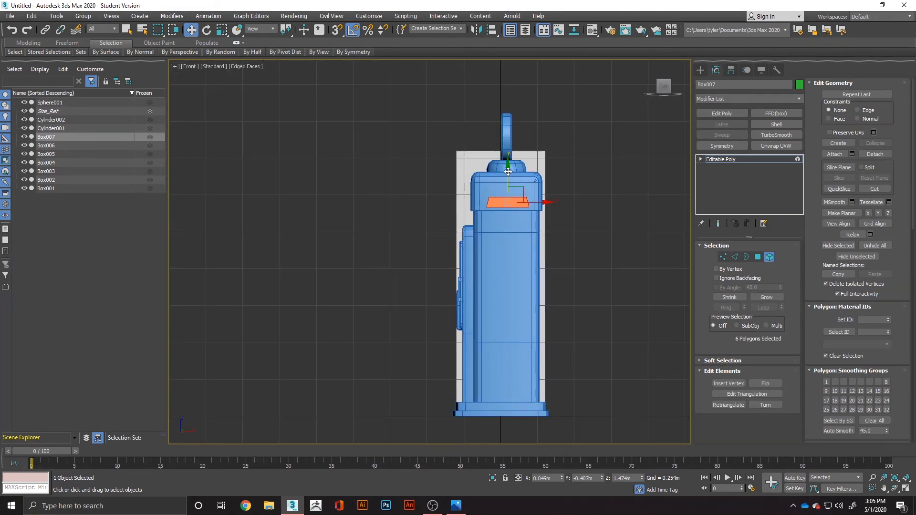
left_click_drag(508, 171, 509, 205, "shift")
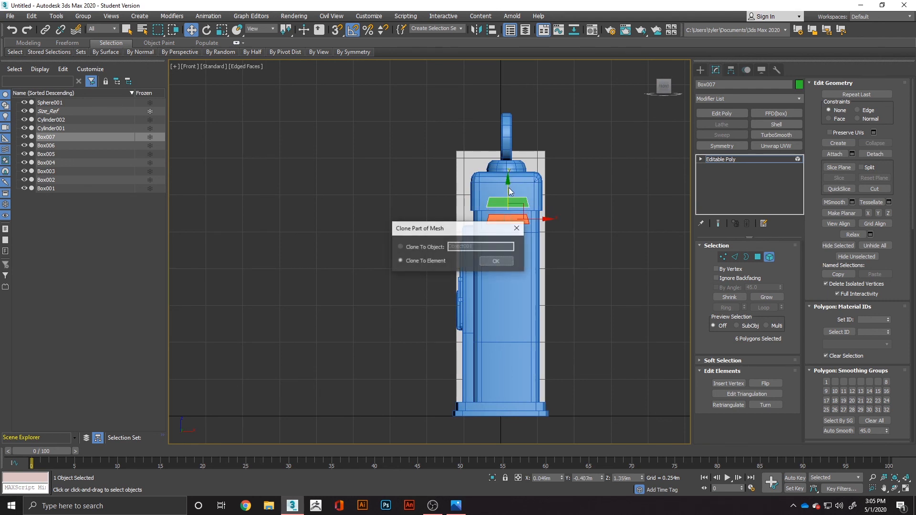
left_click(517, 229)
left_click(666, 243)
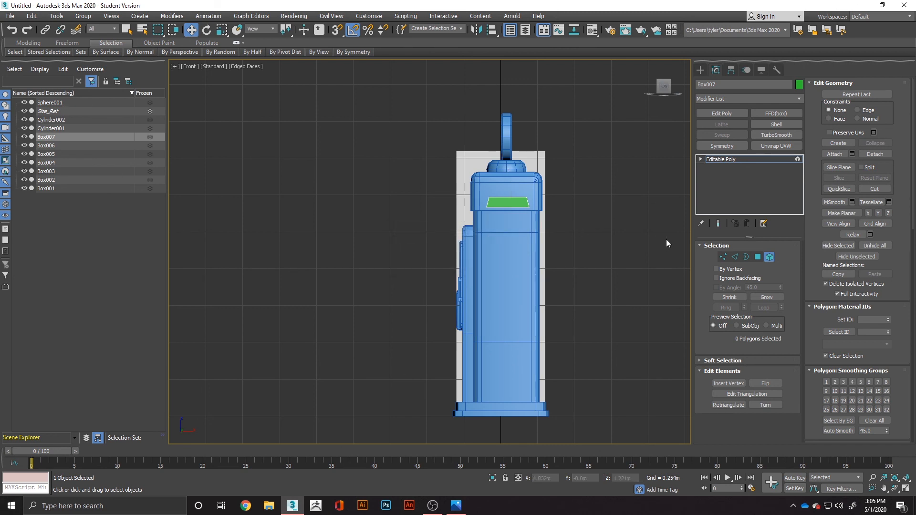
Step: Leave element editing and centre the vent object's pivot on its geometry
left_click(769, 257)
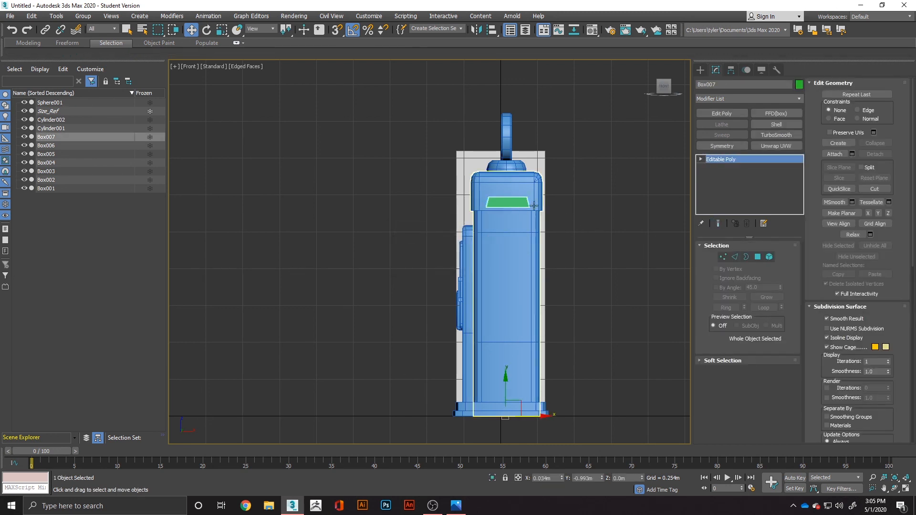
left_click(730, 70)
left_click(753, 137)
left_click(749, 186)
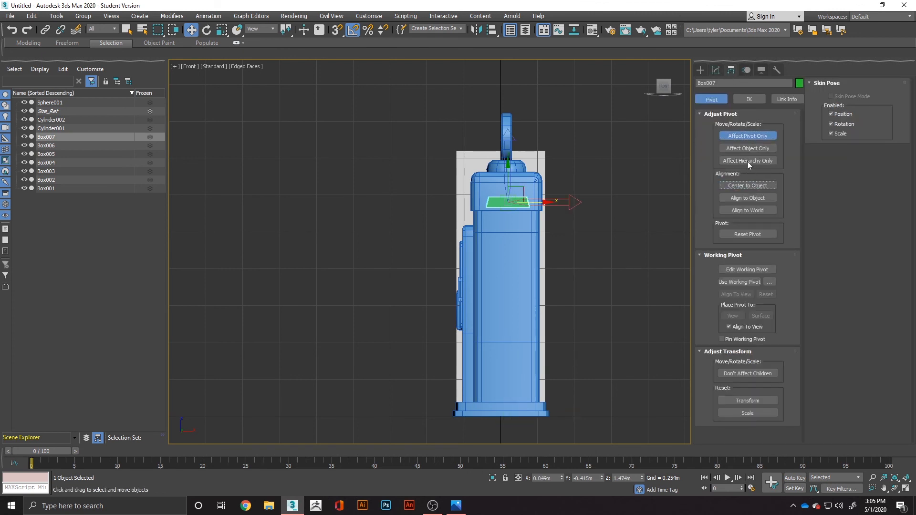
left_click(747, 137)
left_click(603, 191)
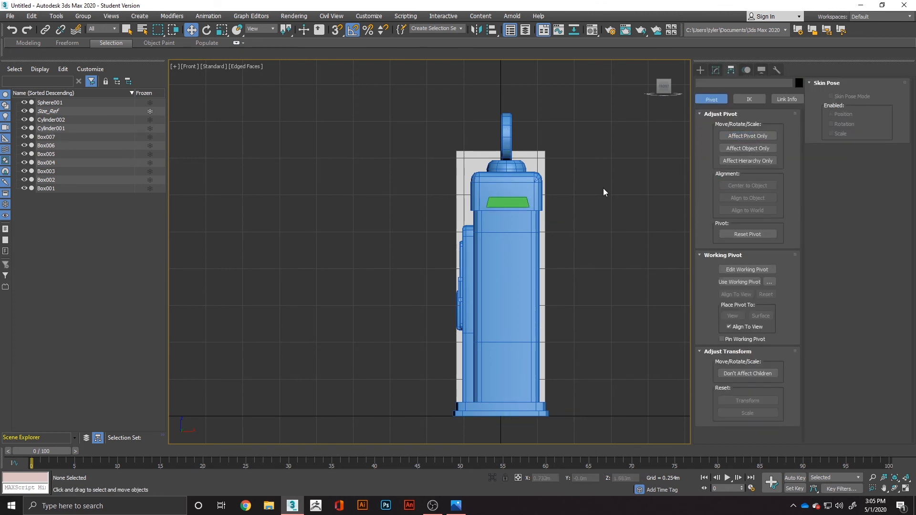
Step: Clone the cap's side vent straight down about 0.115 m as an instance, with 2 copies at equal spacing
left_click(716, 70)
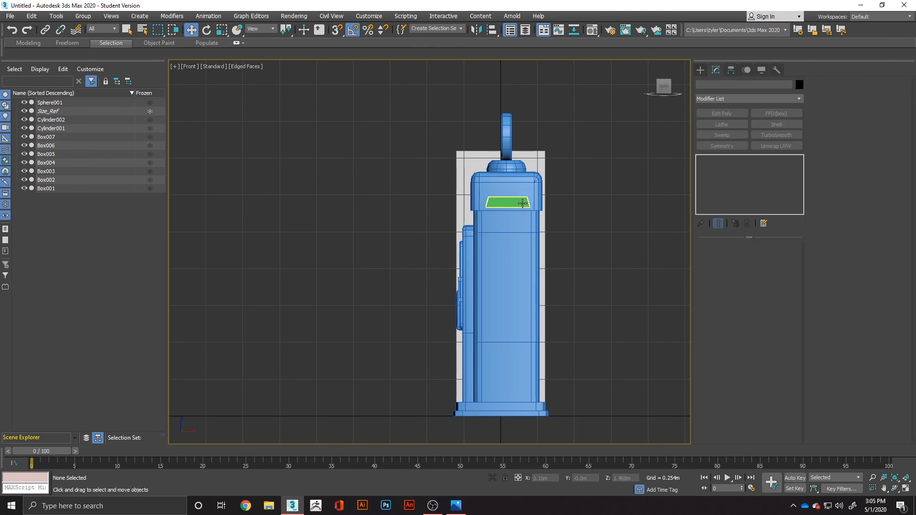
left_click(518, 197)
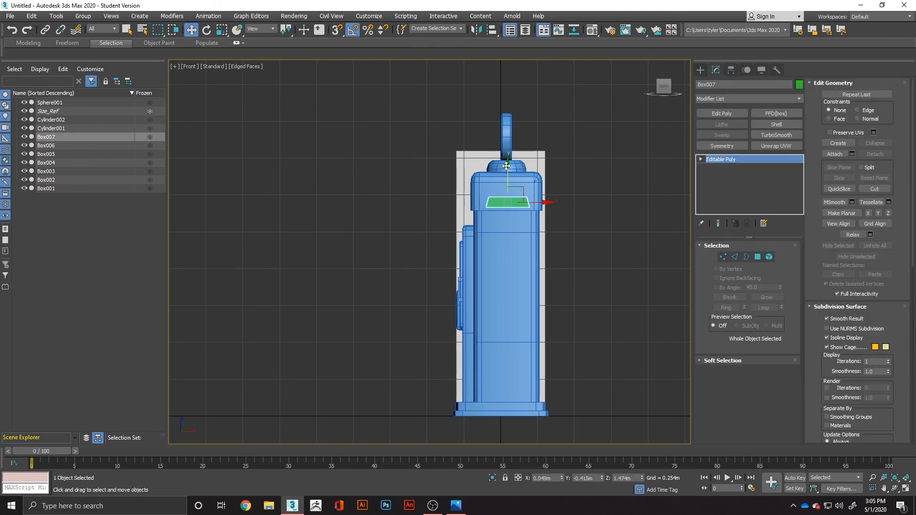
left_click_drag(508, 166, 509, 183)
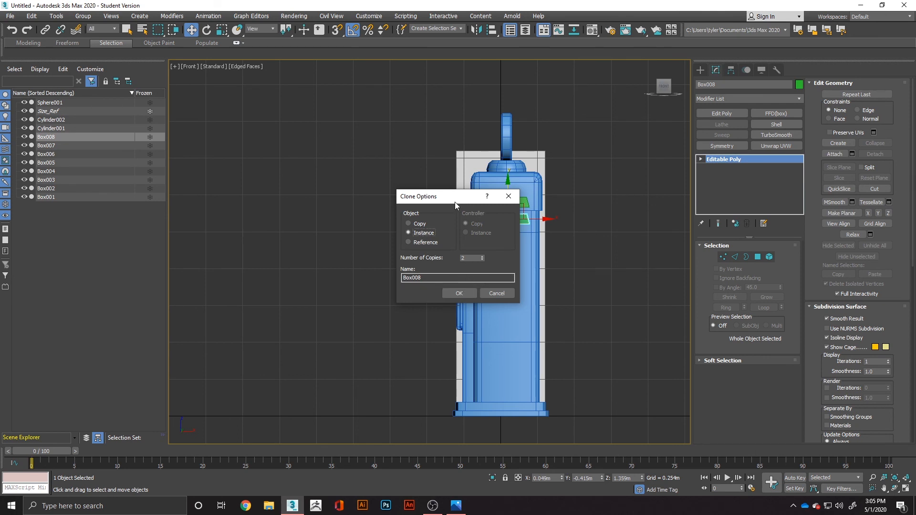
left_click_drag(452, 199, 327, 185)
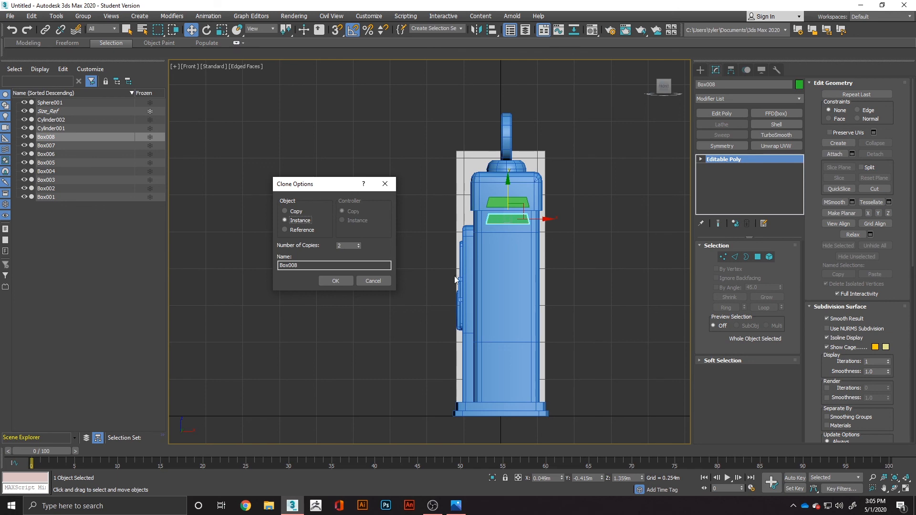
left_click(336, 280)
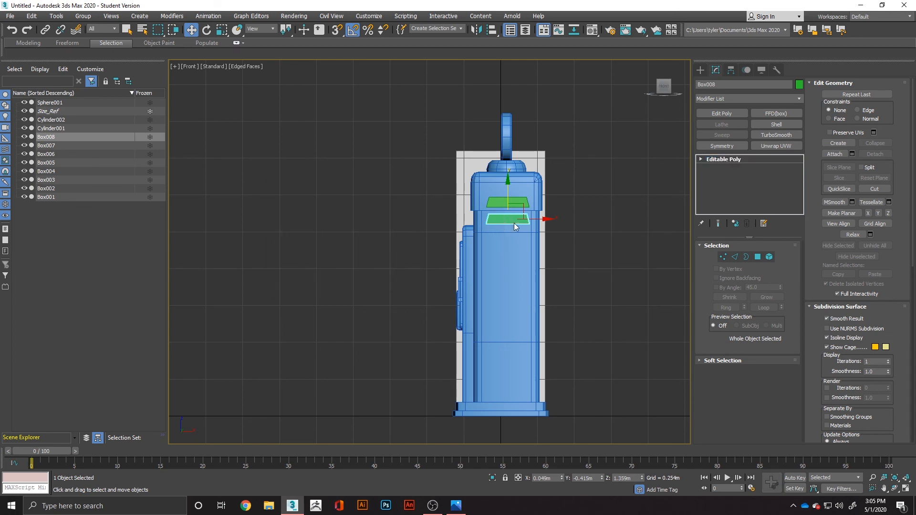
Step: Move all three vents together about 0.027 m inward, into the machine's side
middle_click_drag(577, 264, 656, 273, "alt")
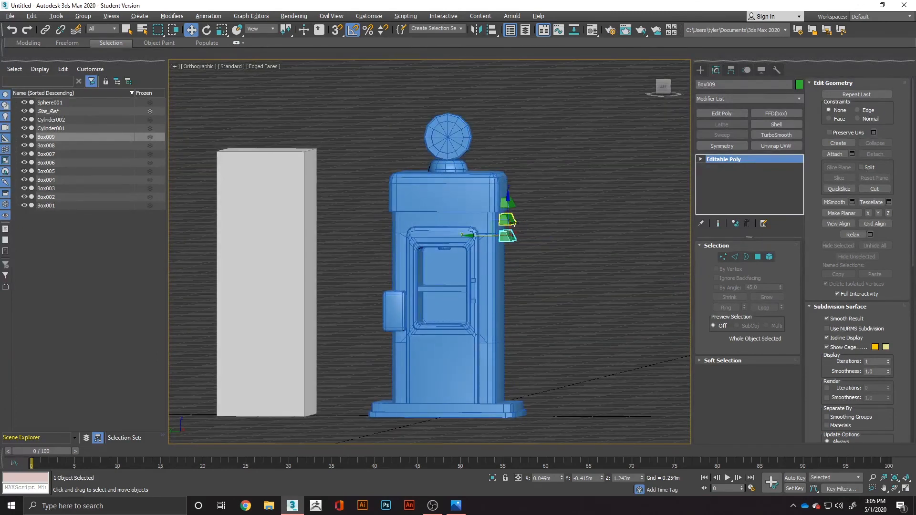
left_click(508, 203)
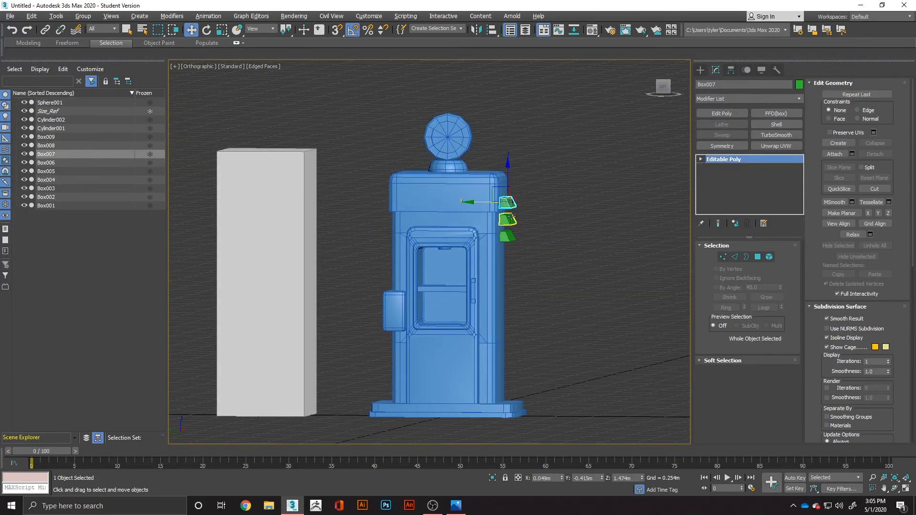
left_click_drag(486, 202, 482, 203)
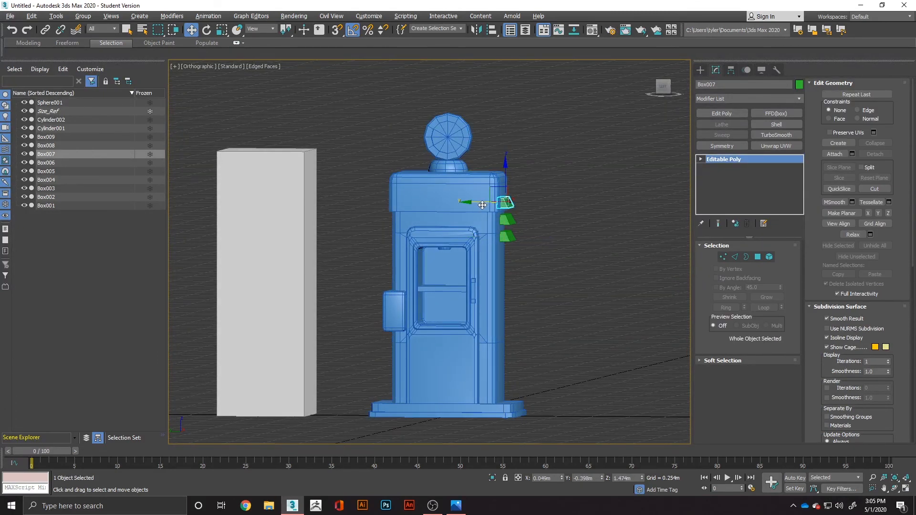
left_click(509, 220, "ctrl")
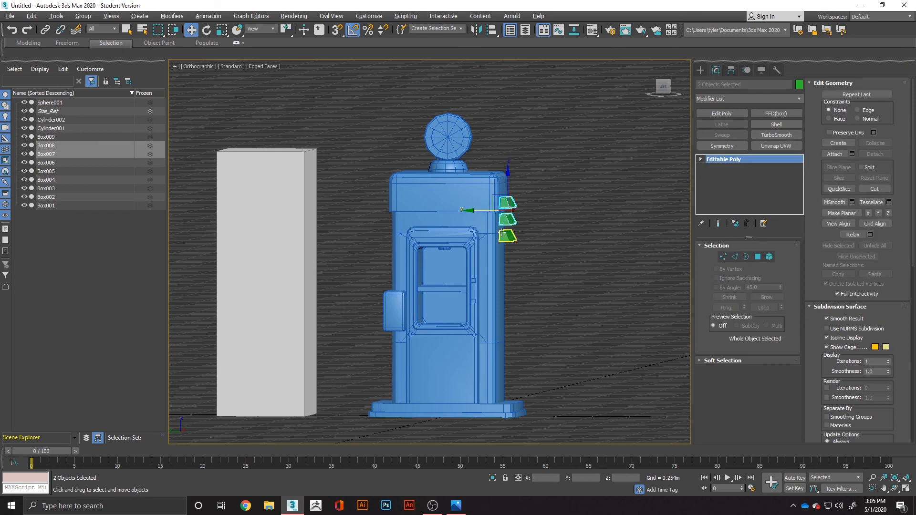
left_click(507, 236, "ctrl")
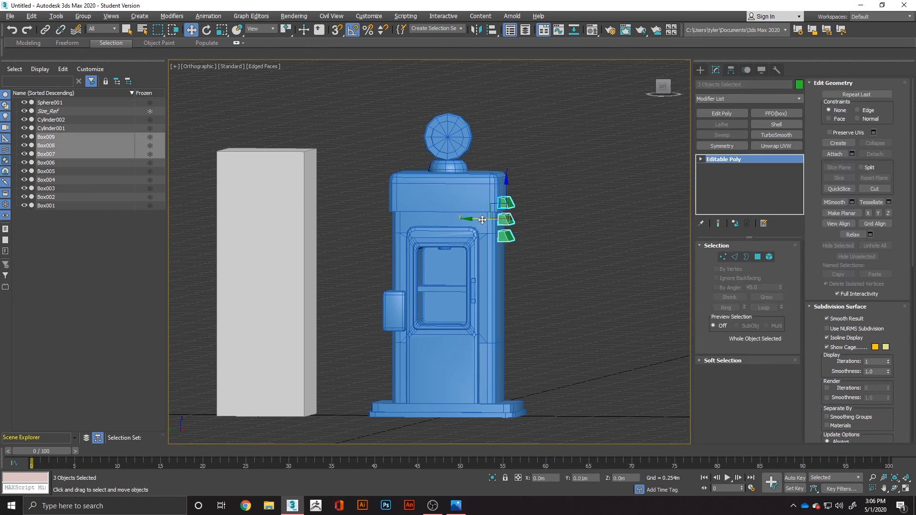
left_click_drag(487, 219, 480, 220)
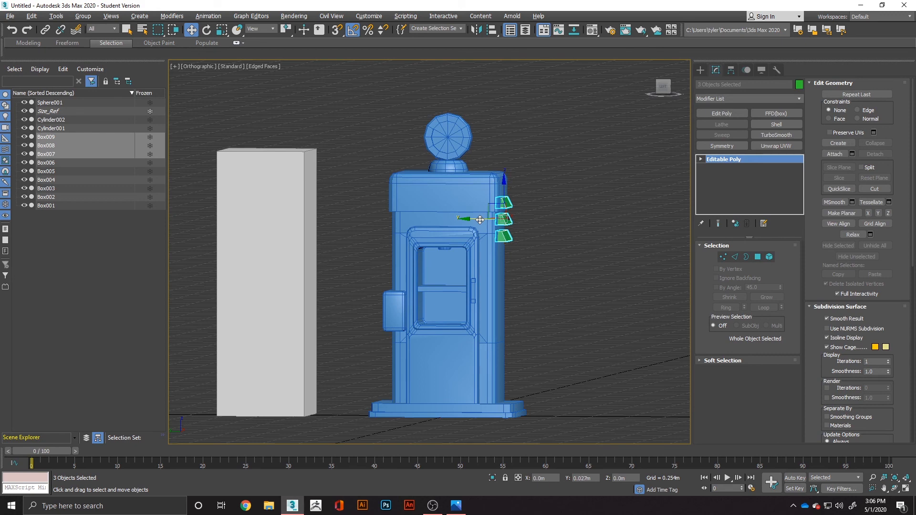
left_click(541, 215)
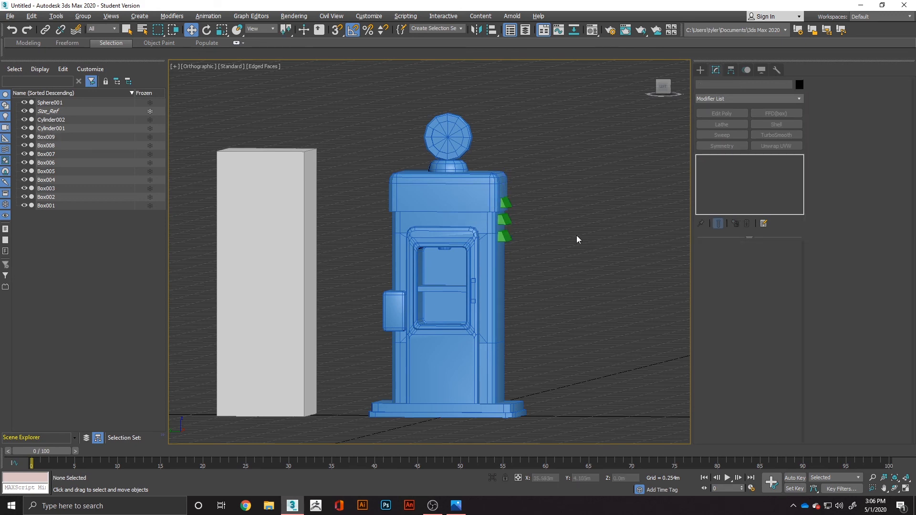
Step: Examine the three vents up close in perspective and compare them with the vending machine concept art
key("shift+g")
key("f")
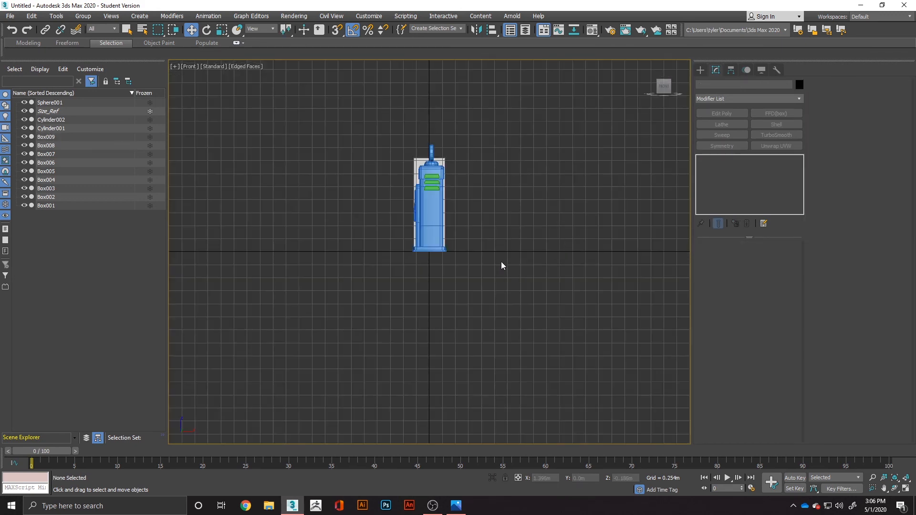
key("p")
middle_click_drag(465, 209, 493, 193, "alt")
scroll(472, 177, "up", 6)
middle_click_drag(436, 186, 485, 184)
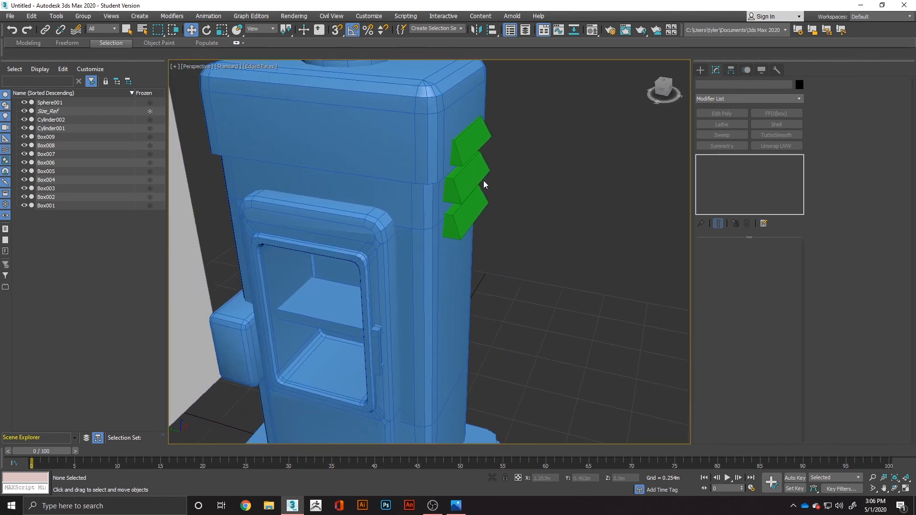
key("alt+Tab")
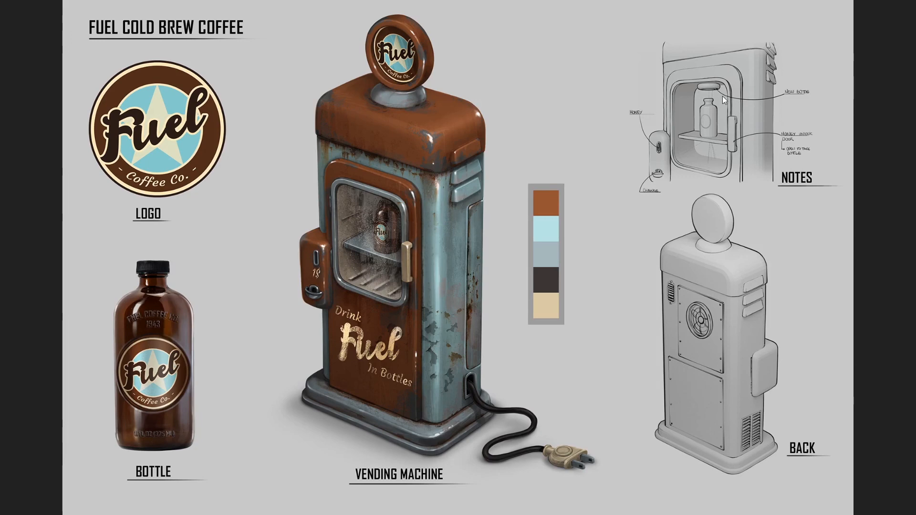
key("alt+Tab")
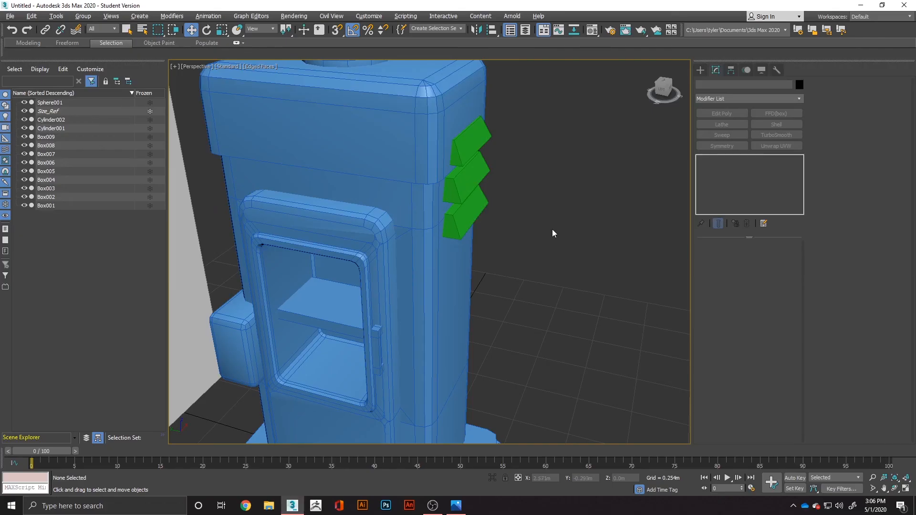
Step: Try to attach a lower vent to the top vent, and undo it
left_click(492, 189)
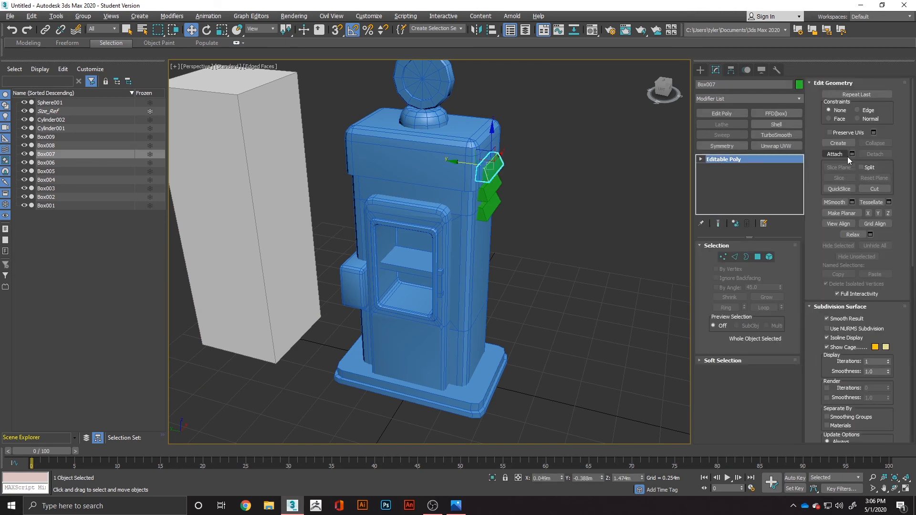
left_click(835, 153)
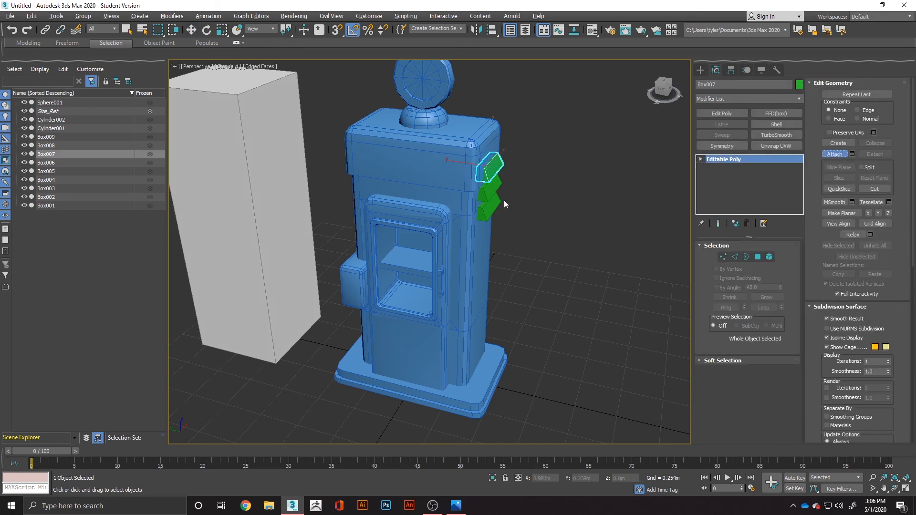
left_click(486, 201)
key("ctrl+z")
left_click(839, 156)
left_click(572, 180)
Step: Check each vent's selection, and try to attach the three vents with all of them selected
left_click(494, 167)
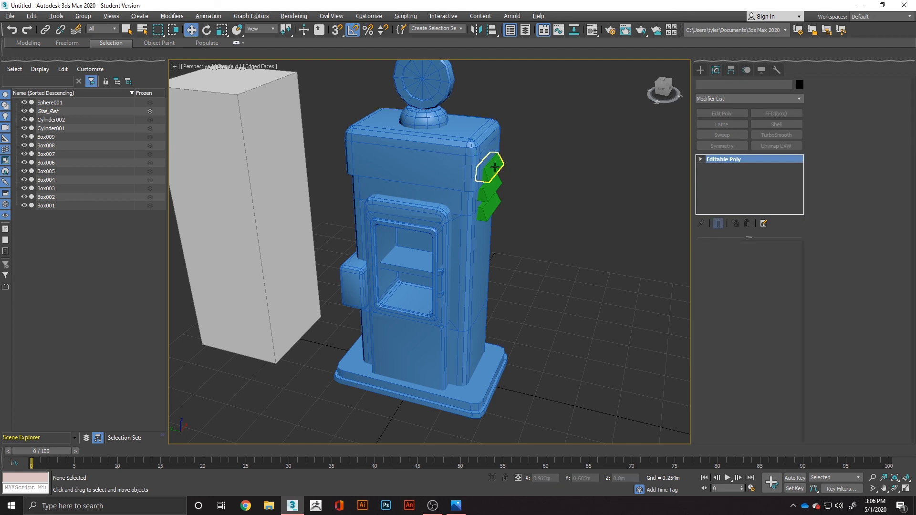
left_click(497, 190)
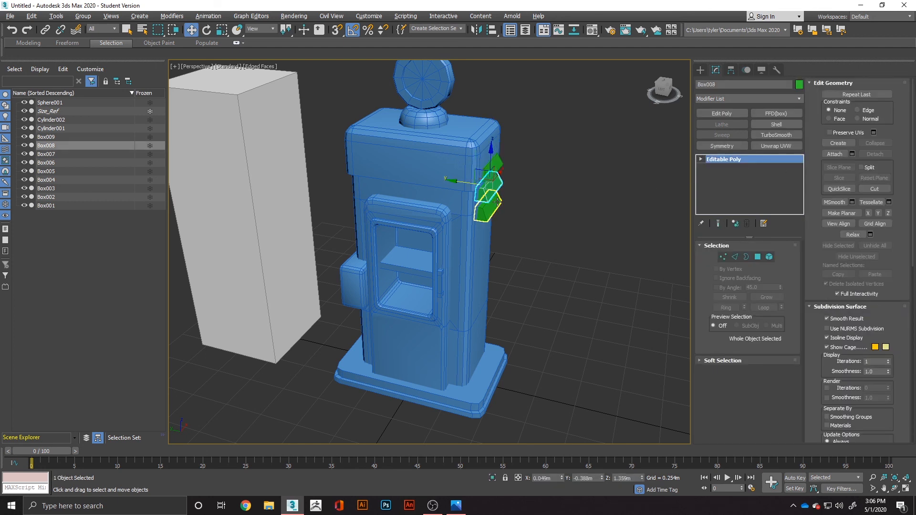
left_click(494, 206)
left_click(558, 186)
left_click(493, 167)
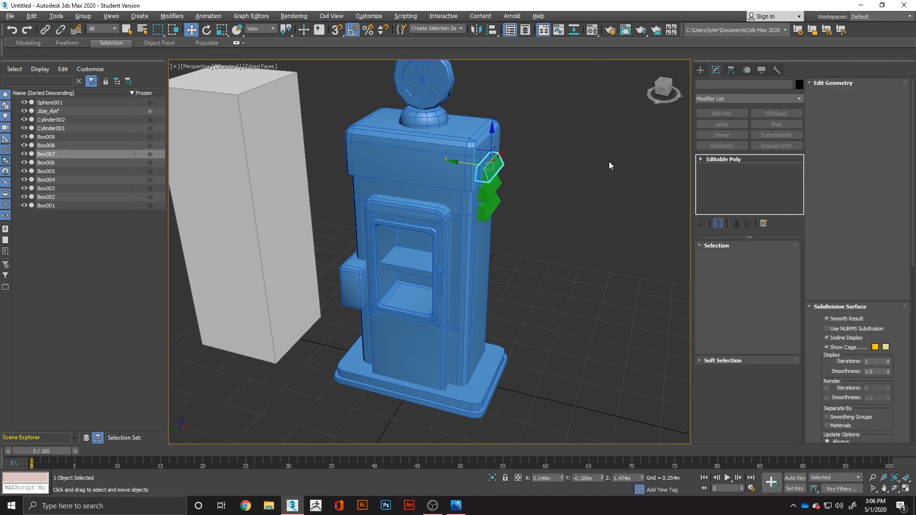
left_click(620, 214)
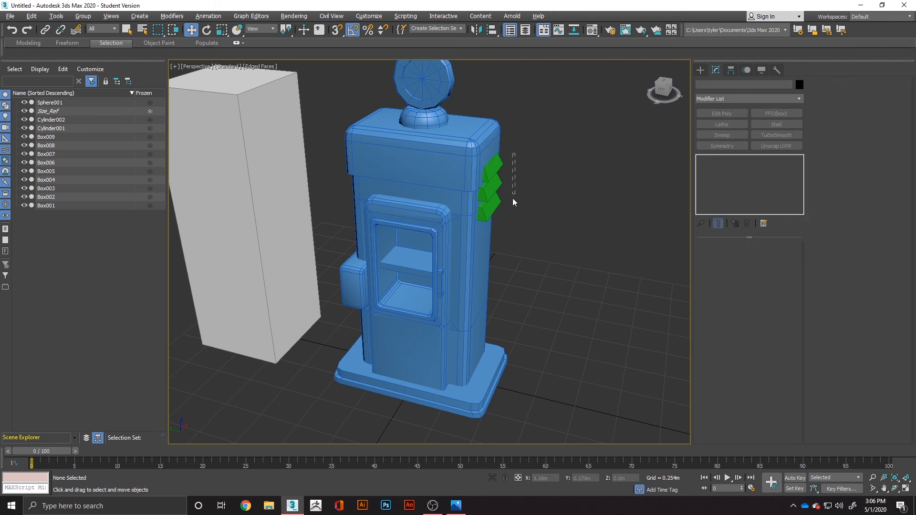
left_click_drag(502, 211, 501, 211)
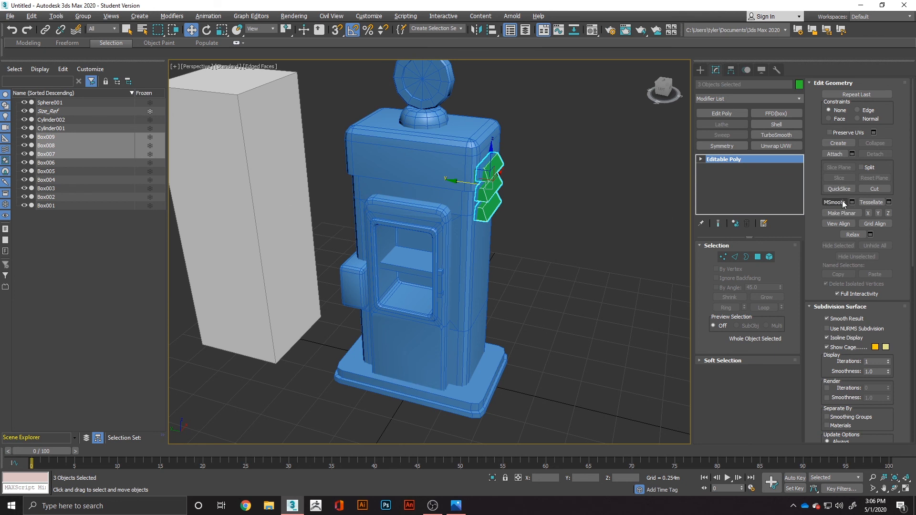
left_click(834, 154)
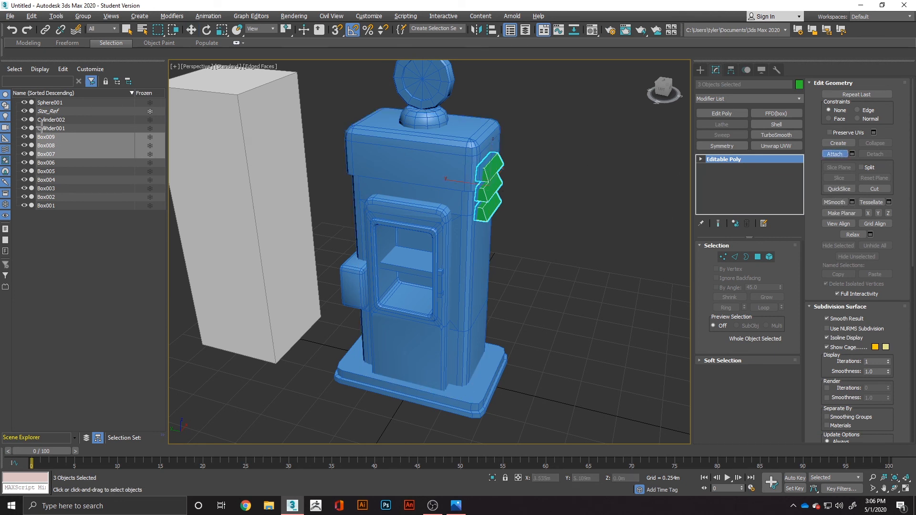
left_click(835, 154)
left_click(528, 167)
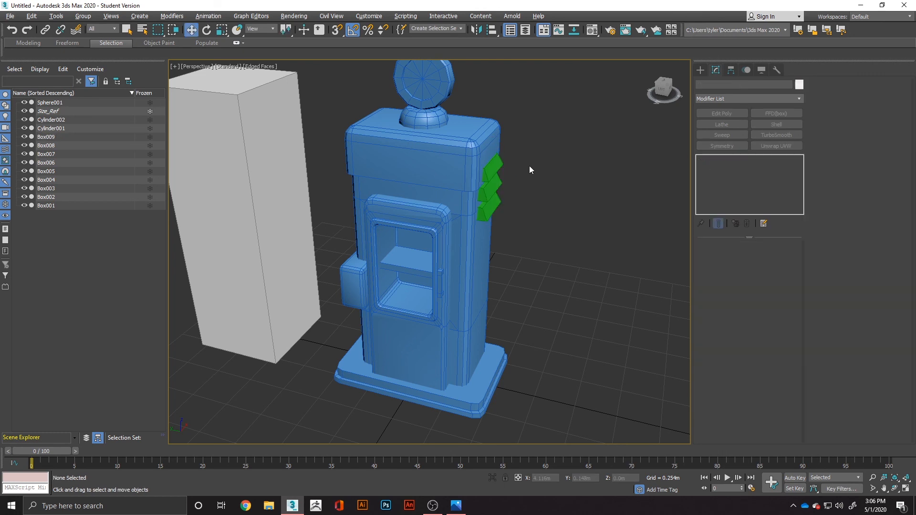
Step: Select the top vent on the cap's side and convert it to an Editable Poly
left_click(494, 164)
middle_click_drag(545, 162, 588, 199, "alt")
left_click(834, 155)
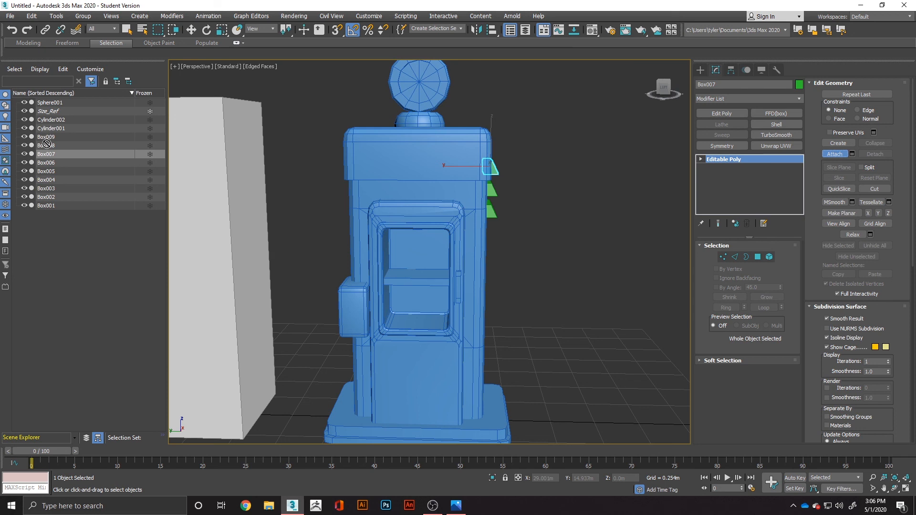
left_click(834, 154)
key("w")
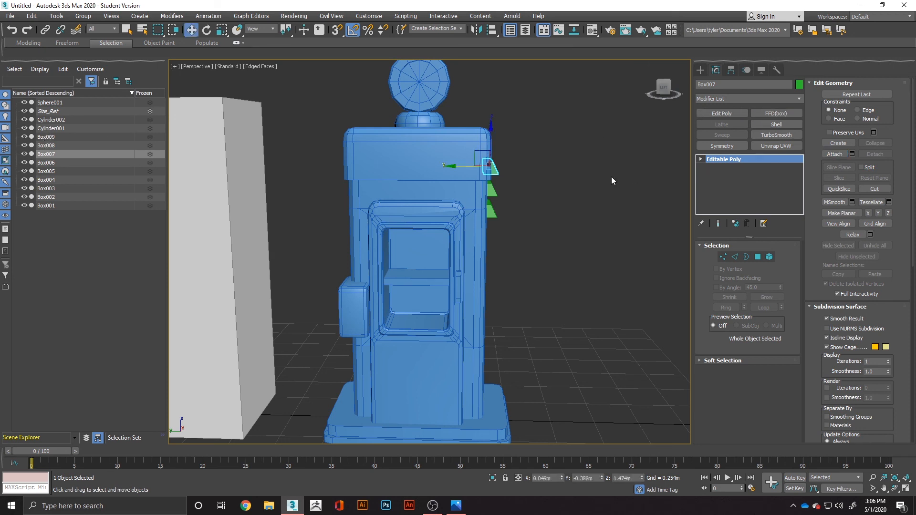
right_click(491, 190)
mouse_move(572, 291)
left_click(606, 294)
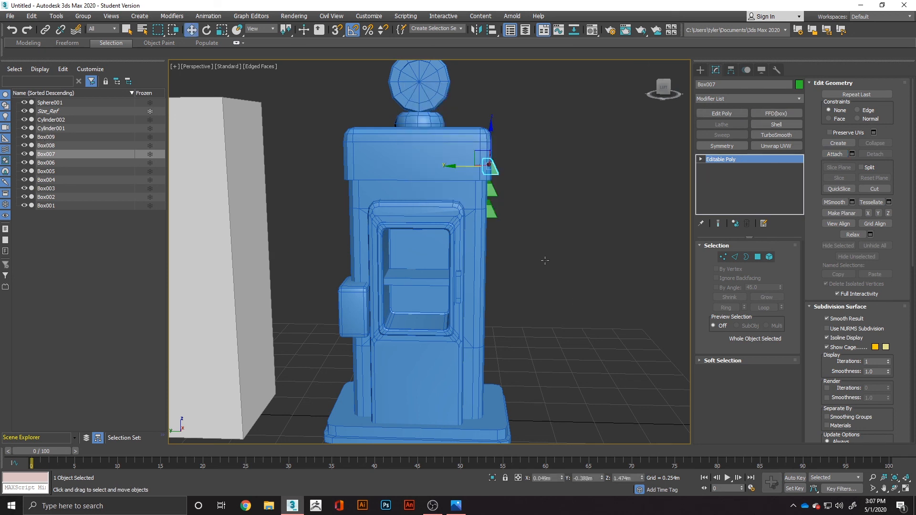
right_click(490, 211)
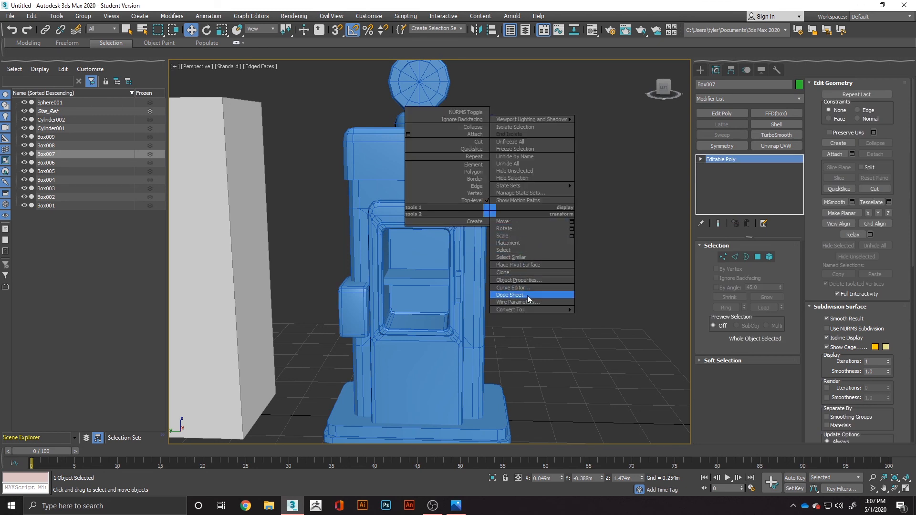
mouse_move(528, 313)
left_click(589, 320)
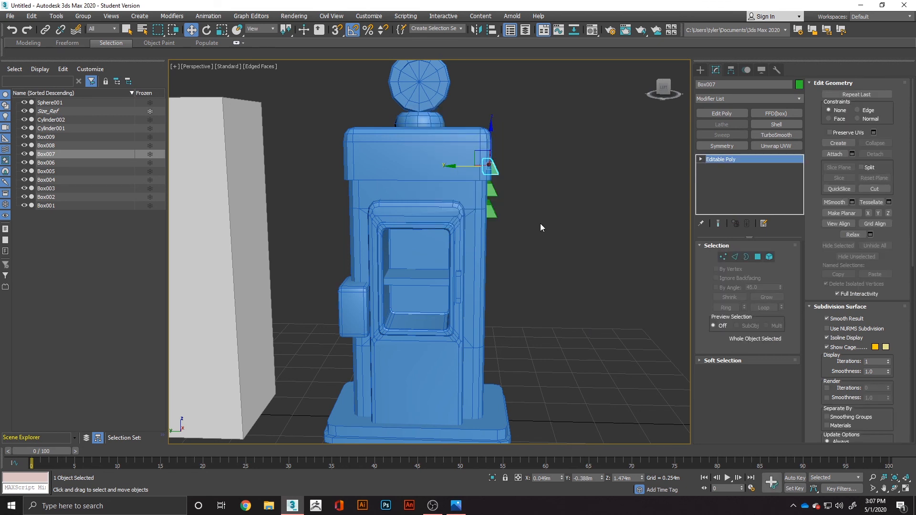
right_click(491, 168)
mouse_move(519, 267)
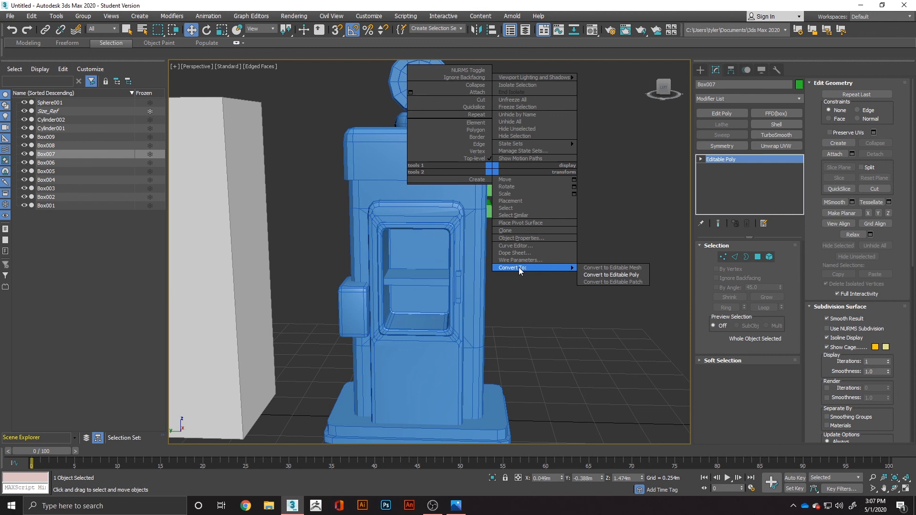
left_click(591, 274)
Step: Attach the two lower vents to the top vent so all three form one object
left_click(517, 191)
left_click(490, 165)
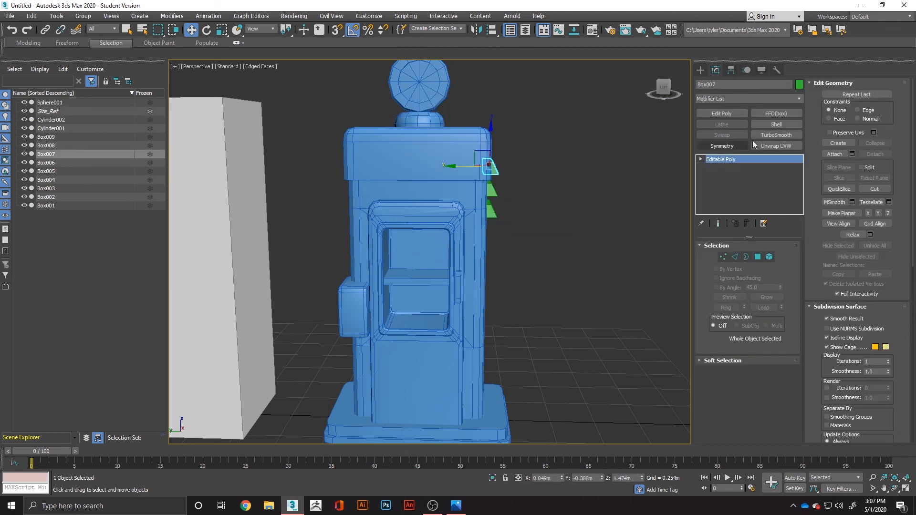
left_click(834, 153)
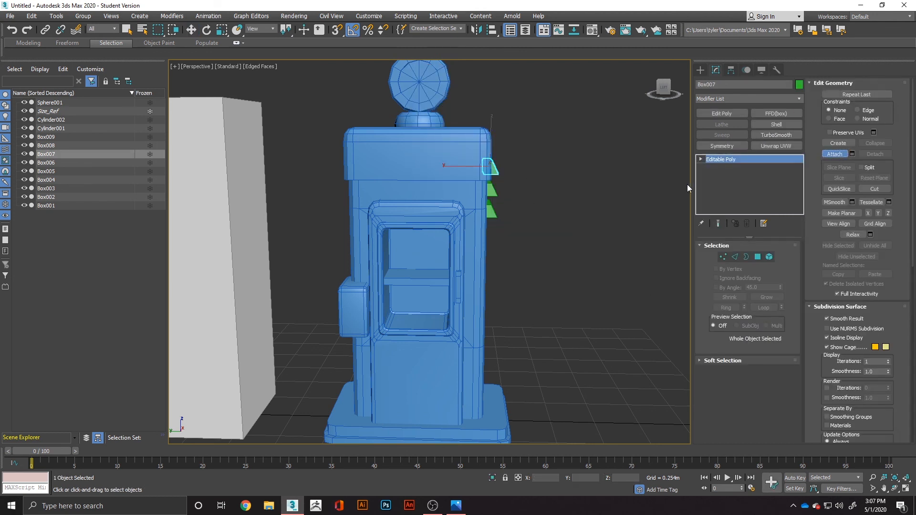
left_click(493, 190)
left_click(492, 211)
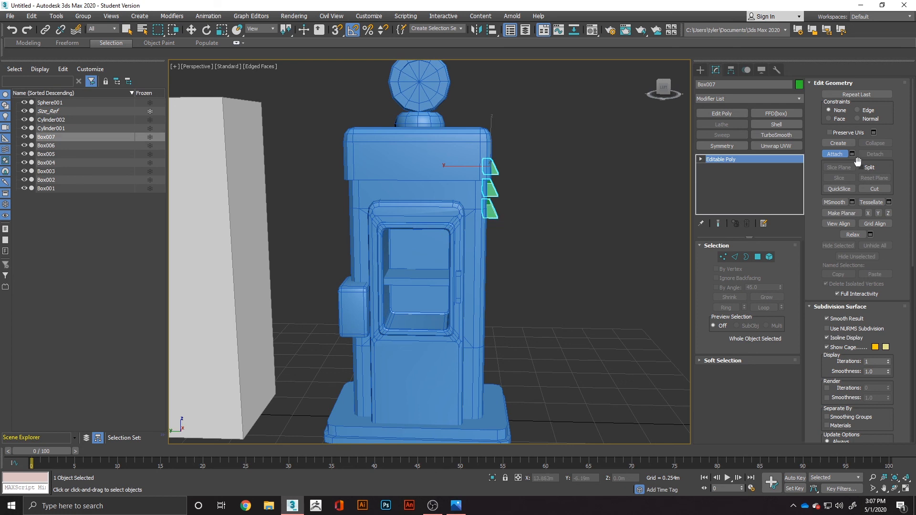
key("w")
Step: Move only the pivot of the combined side vents to the world origin at X, Y and Z 0
mouse_move(556, 200)
middle_mouse_down("alt")
mouse_move(530, 201)
mouse_move(539, 201)
middle_mouse_up("alt")
left_click(730, 70)
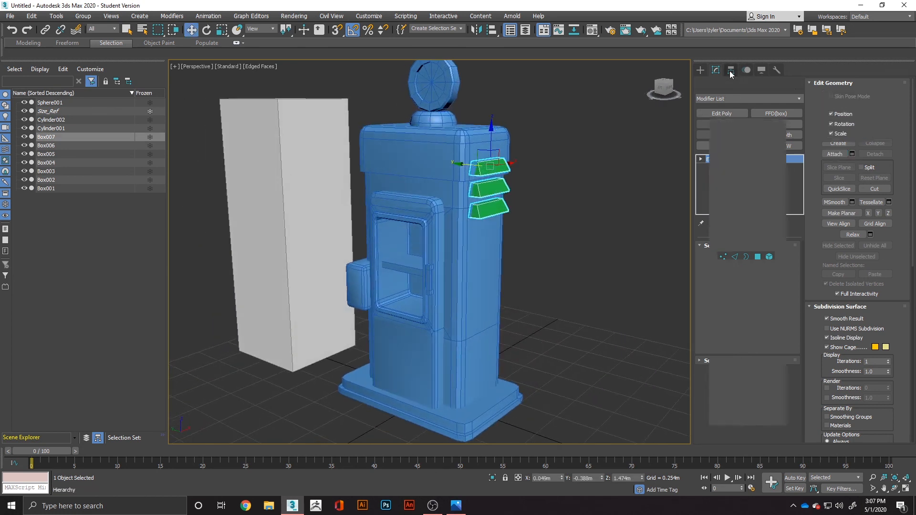
left_click(758, 136)
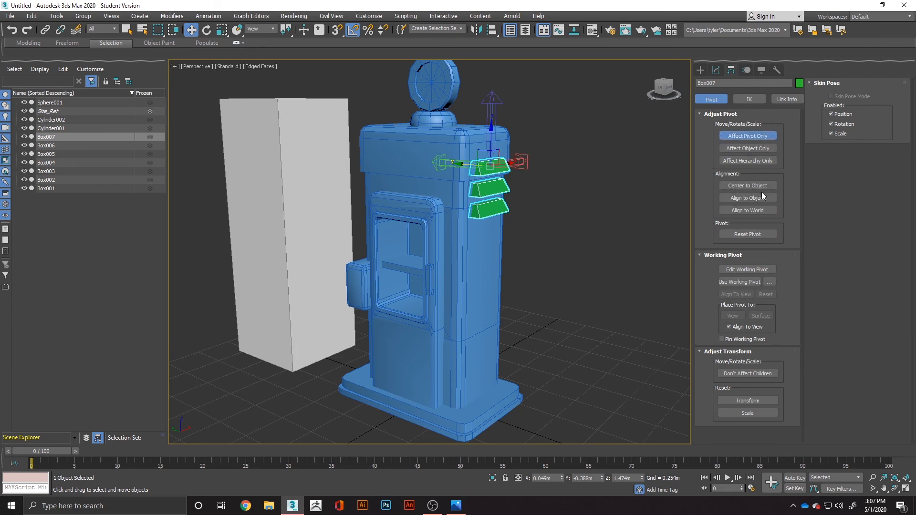
key("s")
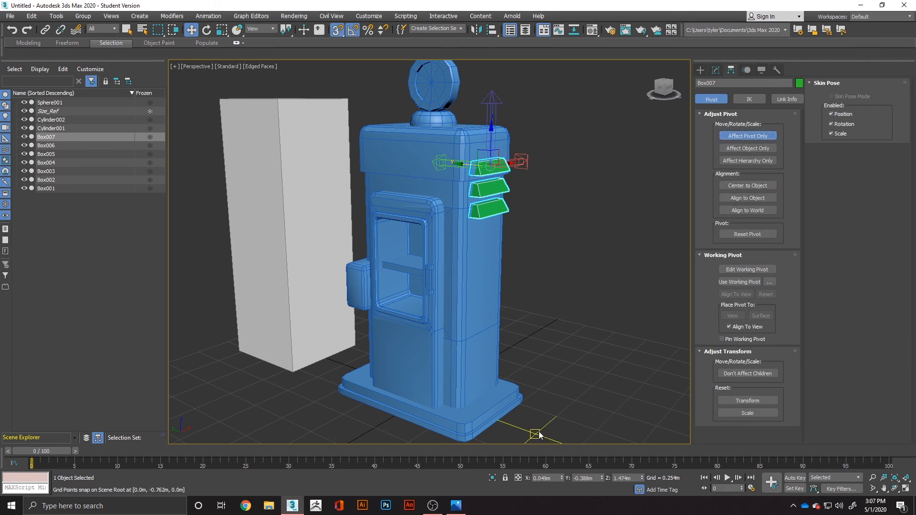
right_click(562, 479)
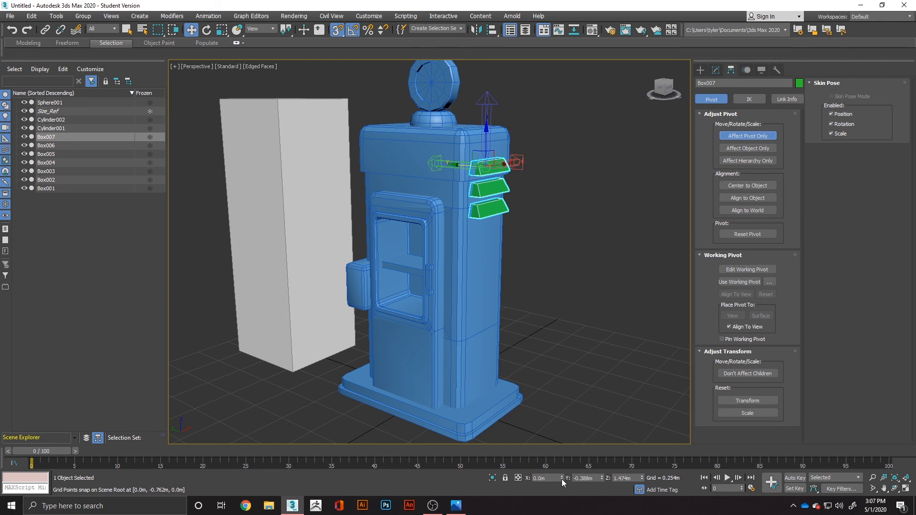
right_click(602, 479)
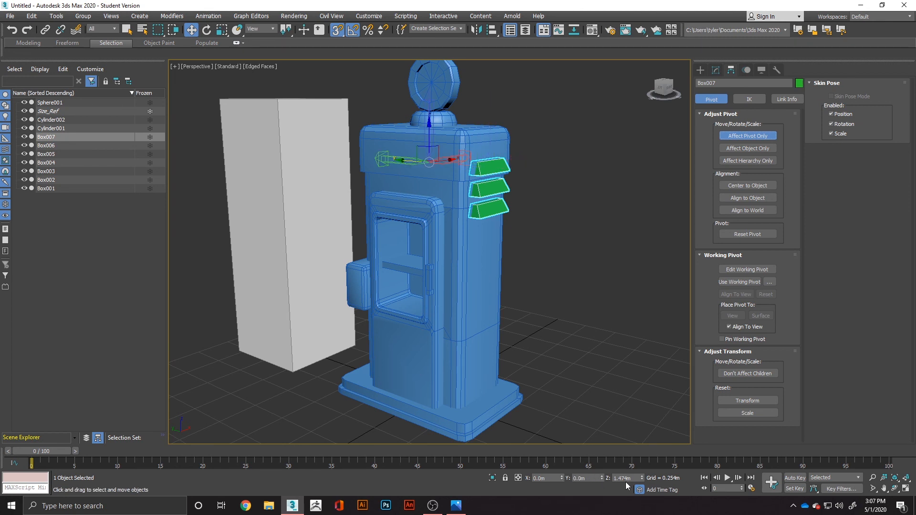
right_click(640, 480)
key("s")
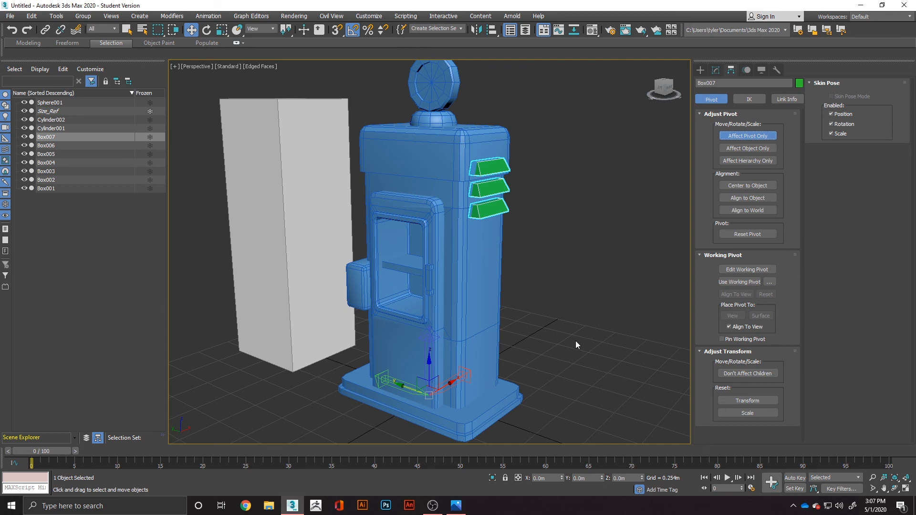
left_click(752, 136)
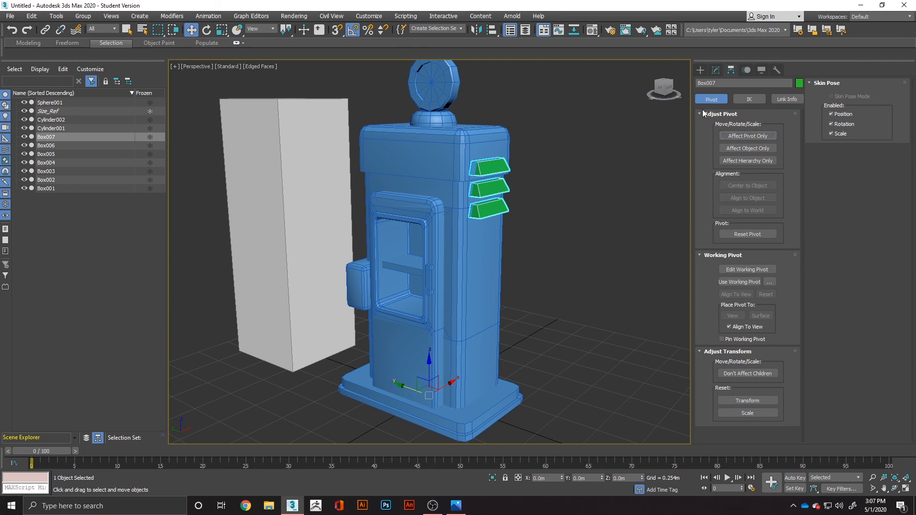
Step: Mirror the three vents onto the machine's opposite side with a Symmetry modifier on the Y axis, flipped
left_click(700, 70)
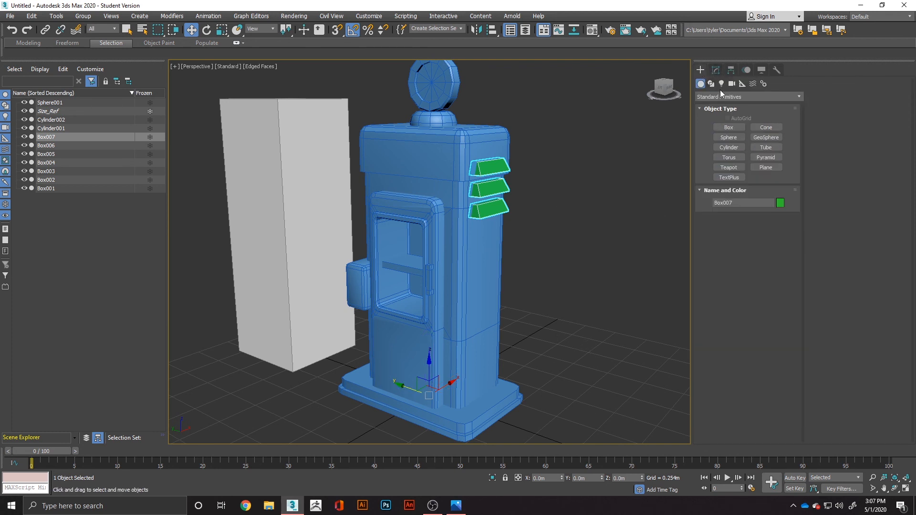
left_click(714, 71)
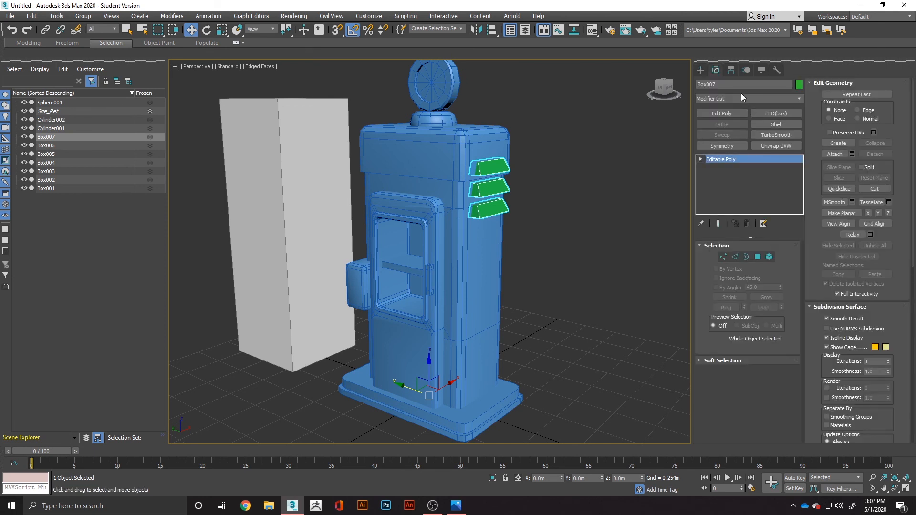
left_click(743, 98)
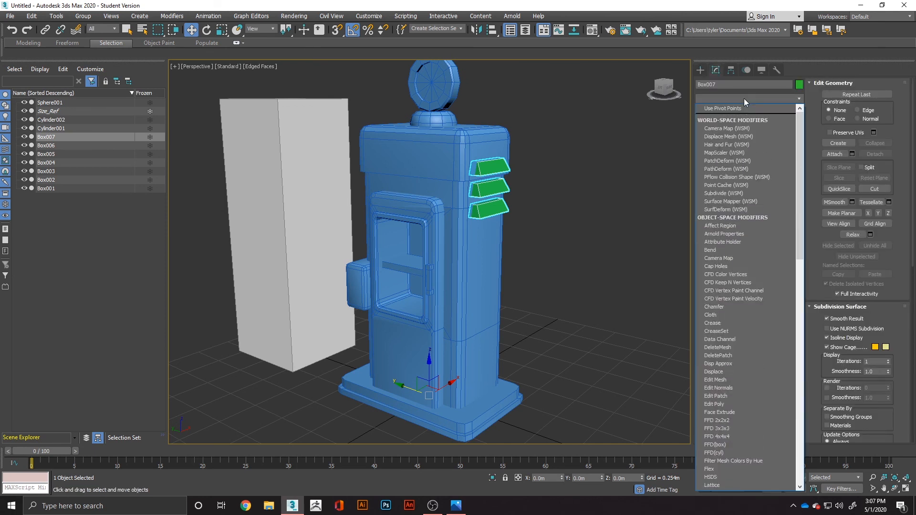
type("sy")
key("Return")
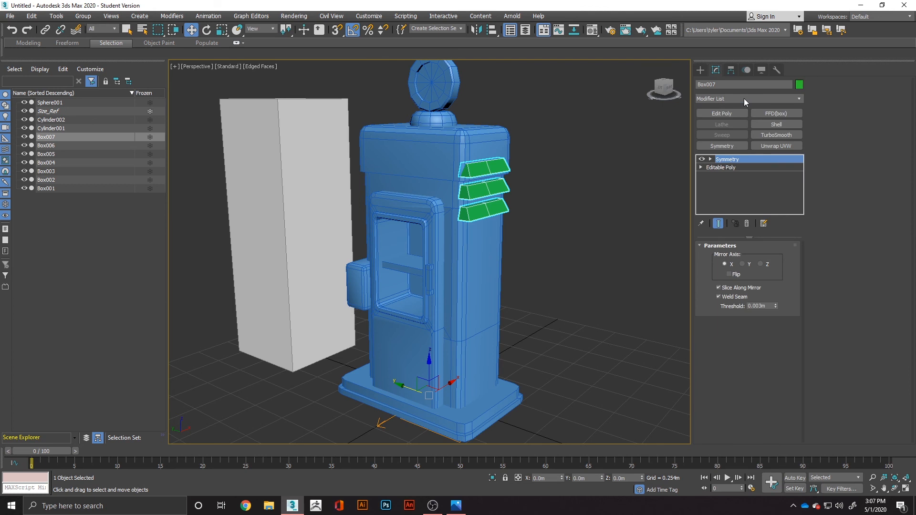
middle_click_drag(598, 308, 616, 304, "alt")
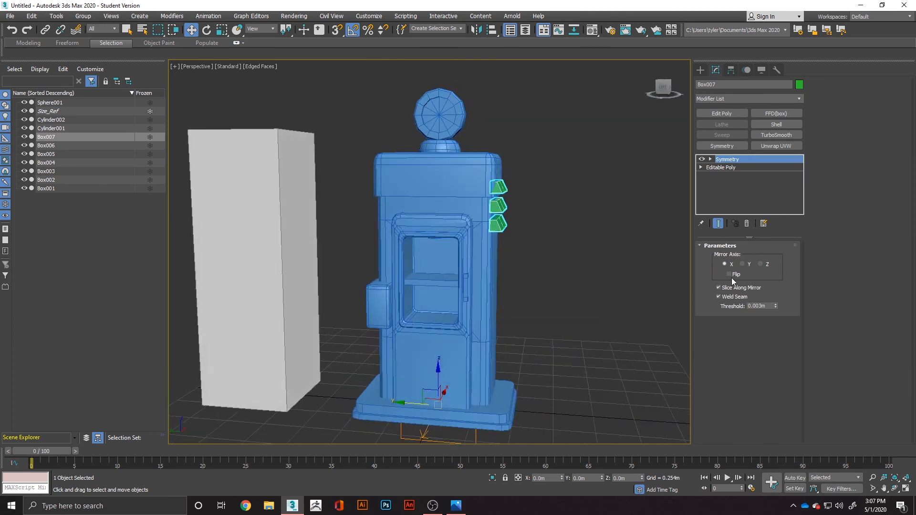
left_click(741, 264)
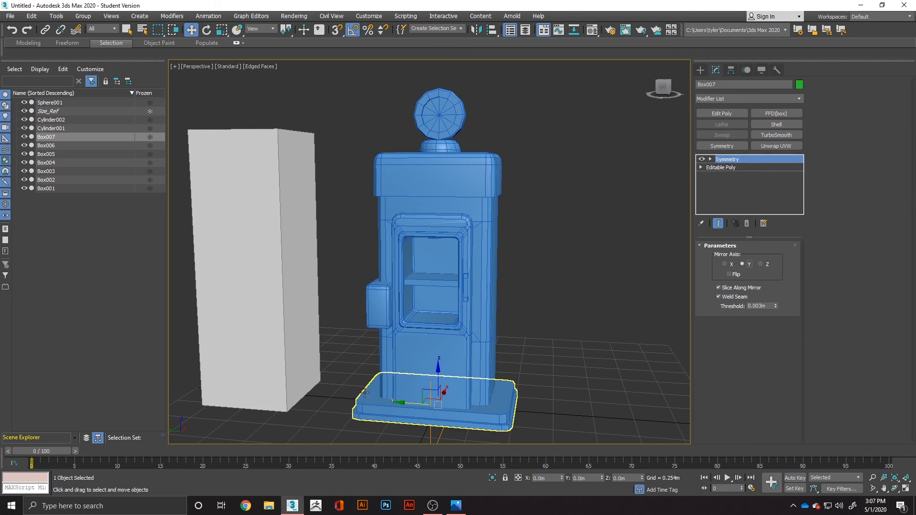
left_click(729, 274)
middle_click_drag(534, 272, 495, 287, "alt")
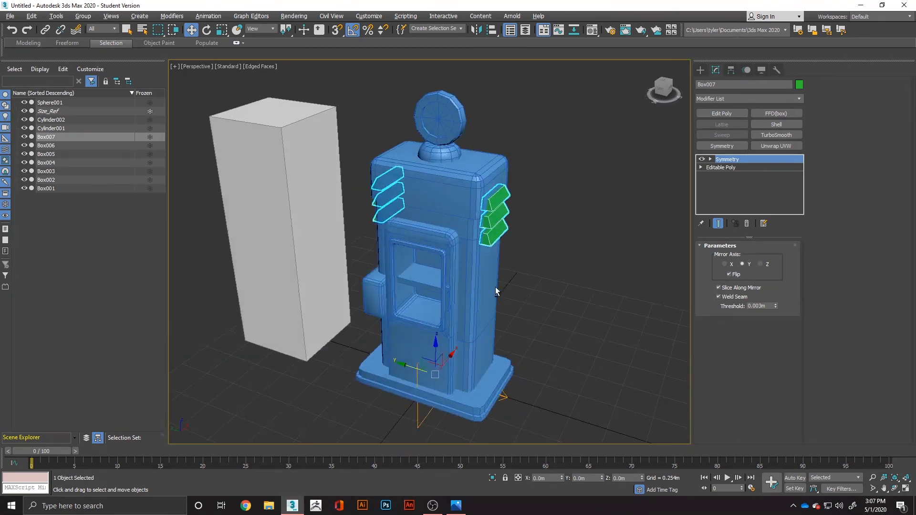
Step: Convert the mirrored vents to an Editable Poly and set their object color to the same blue as the machine
right_click(506, 233)
mouse_move(527, 318)
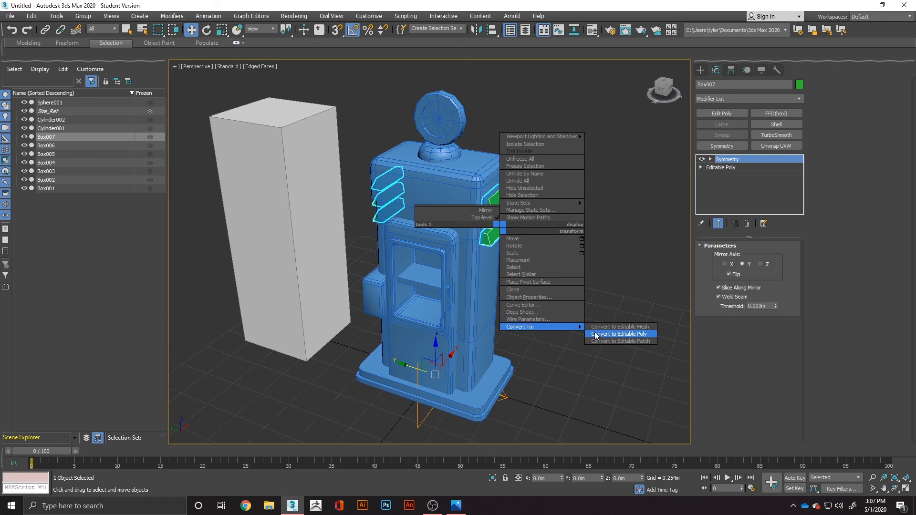
left_click(599, 333)
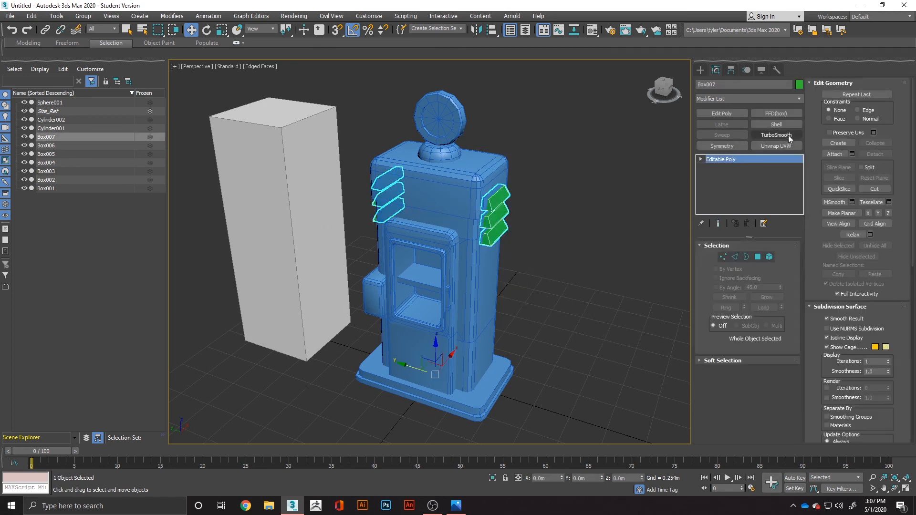
left_click(799, 85)
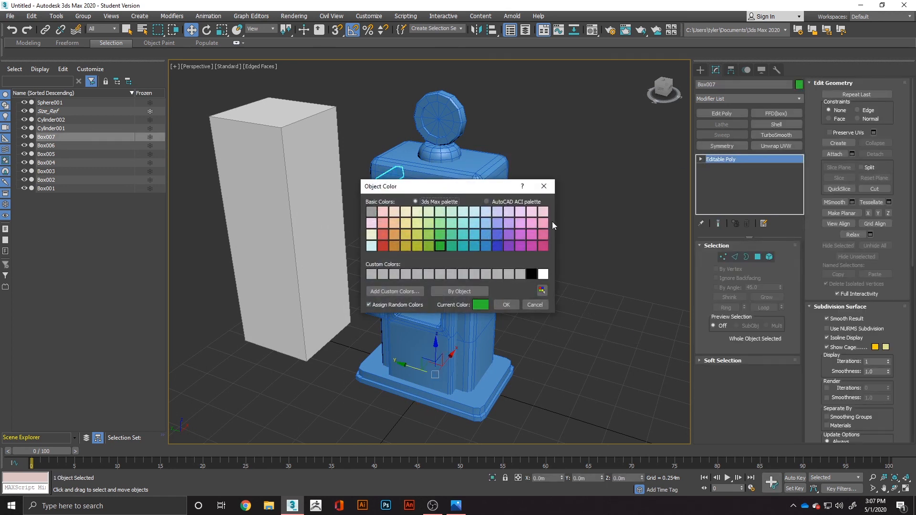
left_click(487, 233)
left_click(507, 305)
left_click(574, 288)
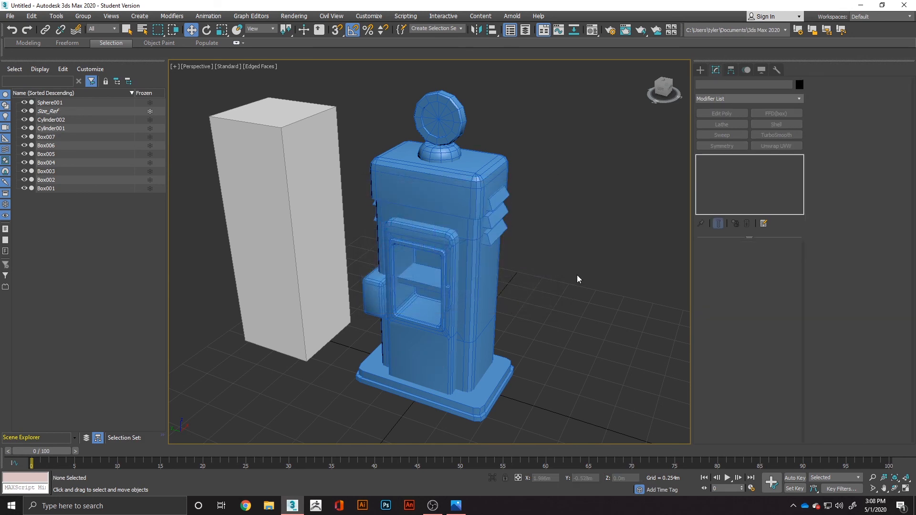
Step: Compare the back of the modeled machine with the back view in the concept art
middle_click_drag(577, 275, 459, 264, "alt")
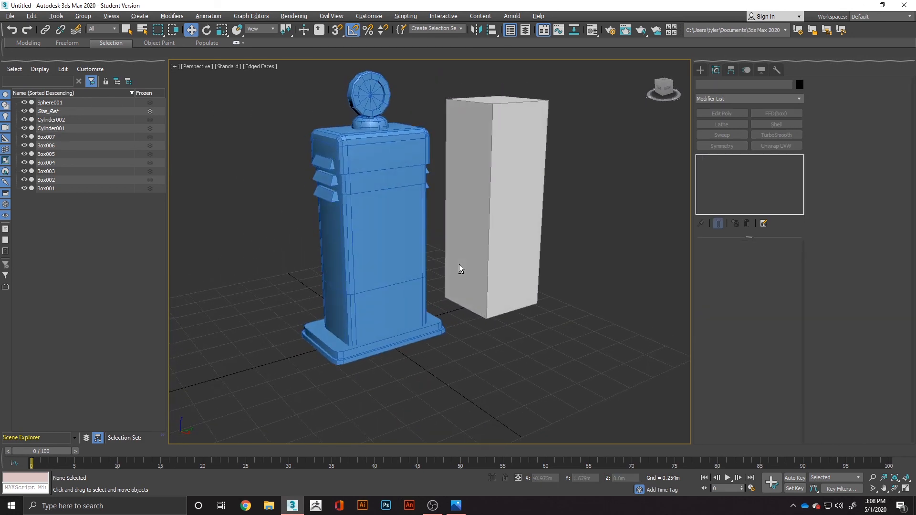
key("alt+Tab")
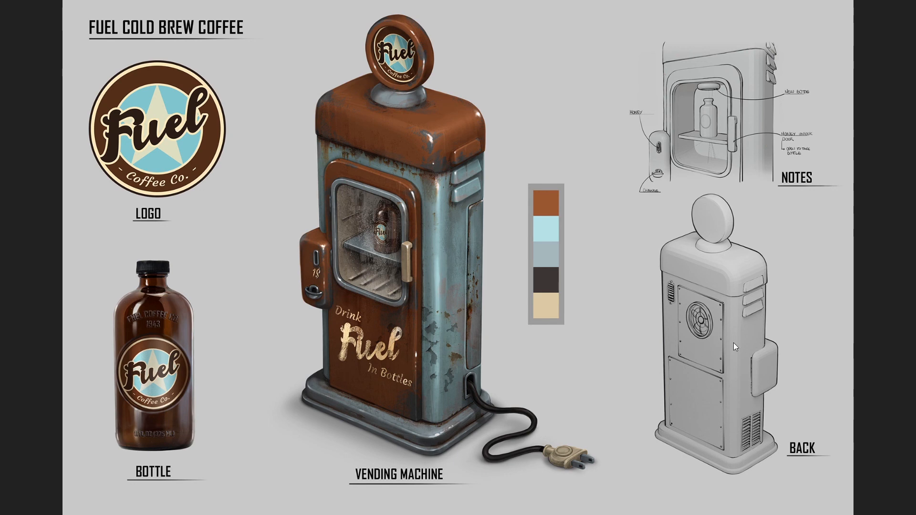
key("alt+Tab")
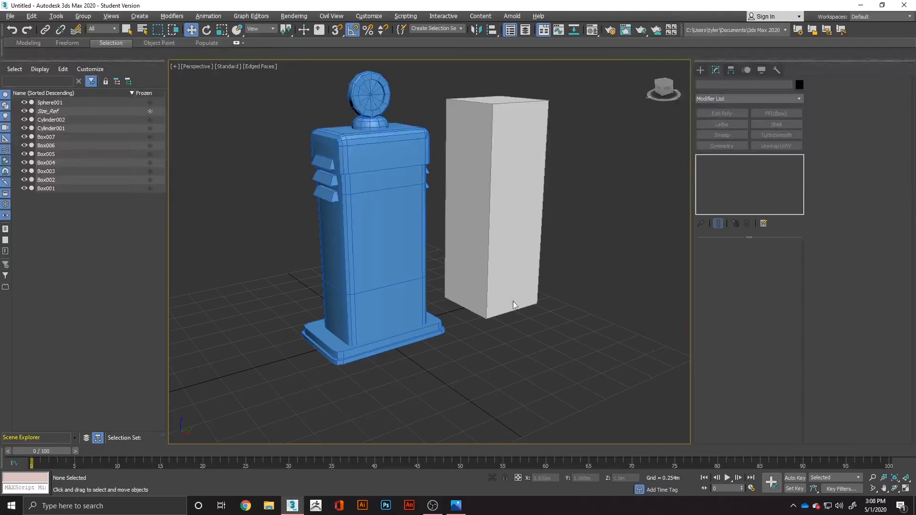
middle_click_drag(483, 301, 444, 305, "alt")
Step: Inset the two lower back polygons of the machine's main body as one group by 0.083 m
left_click(380, 300)
left_click(381, 302)
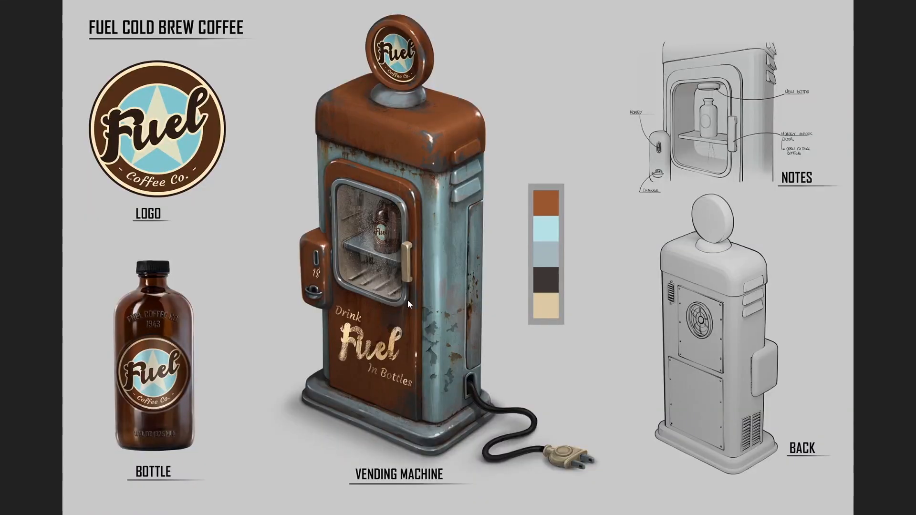
key("alt+Tab")
mouse_move(437, 264)
middle_mouse_down("alt")
mouse_move(553, 255)
mouse_move(435, 262)
middle_mouse_up("alt")
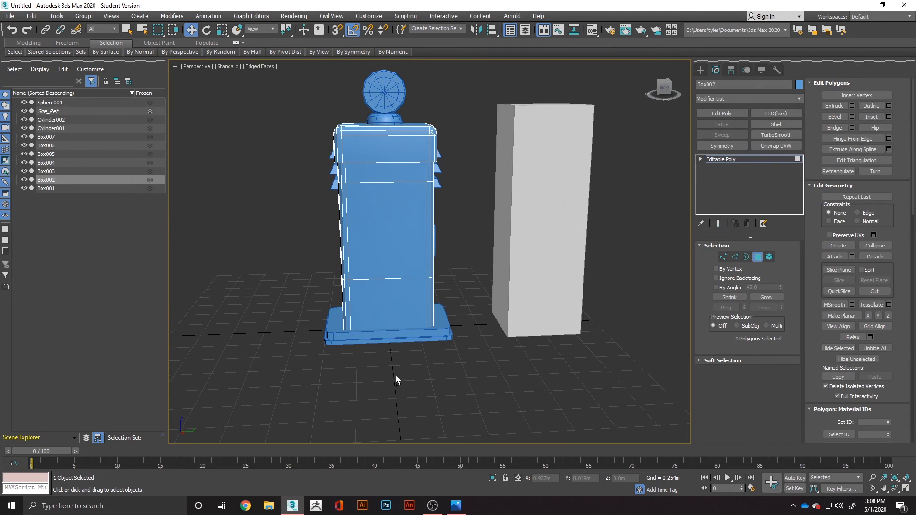
left_click(761, 260)
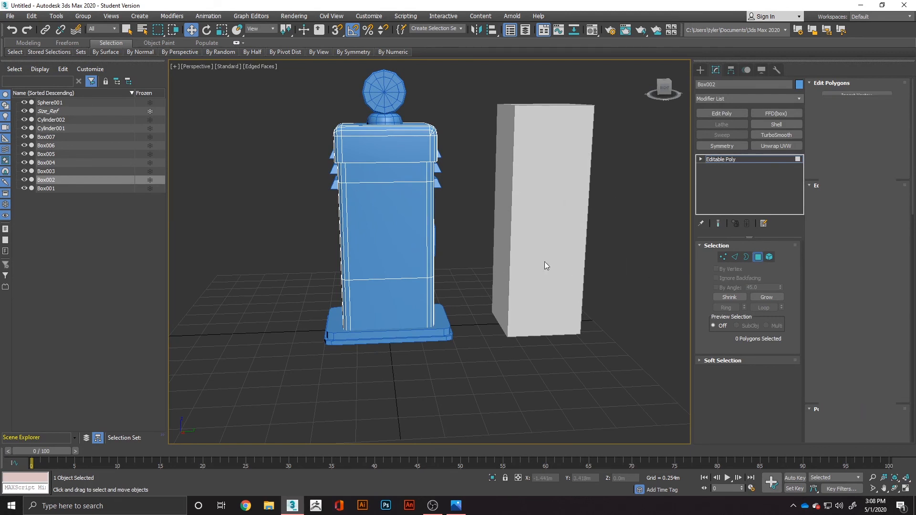
left_click(757, 258)
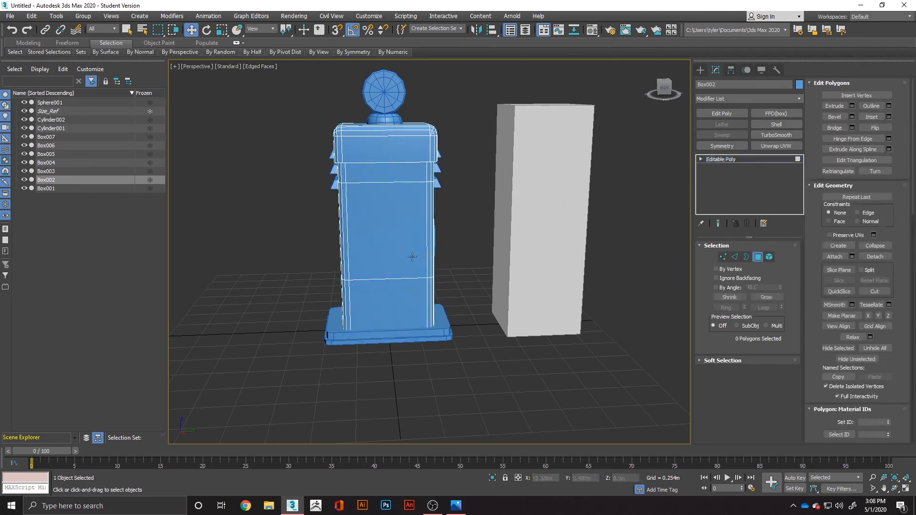
left_click(399, 275)
left_click(400, 294, "ctrl")
right_click(401, 294)
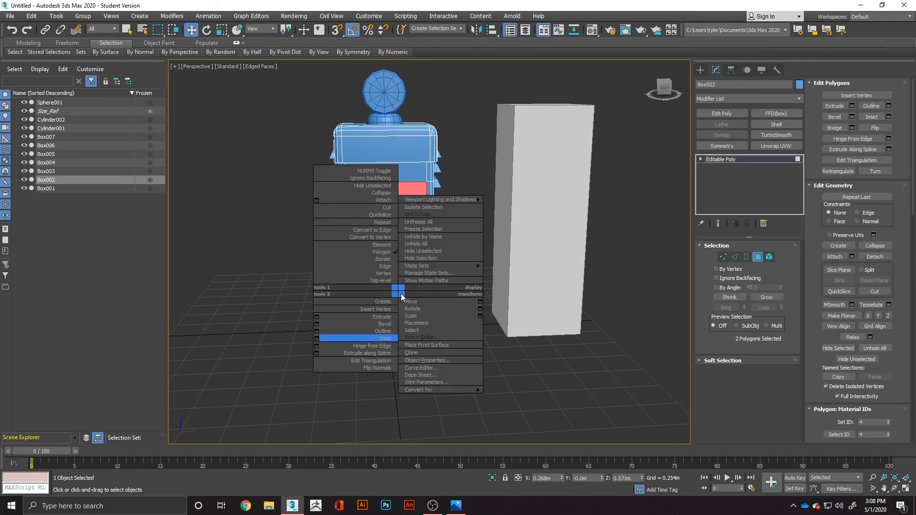
left_click(316, 339)
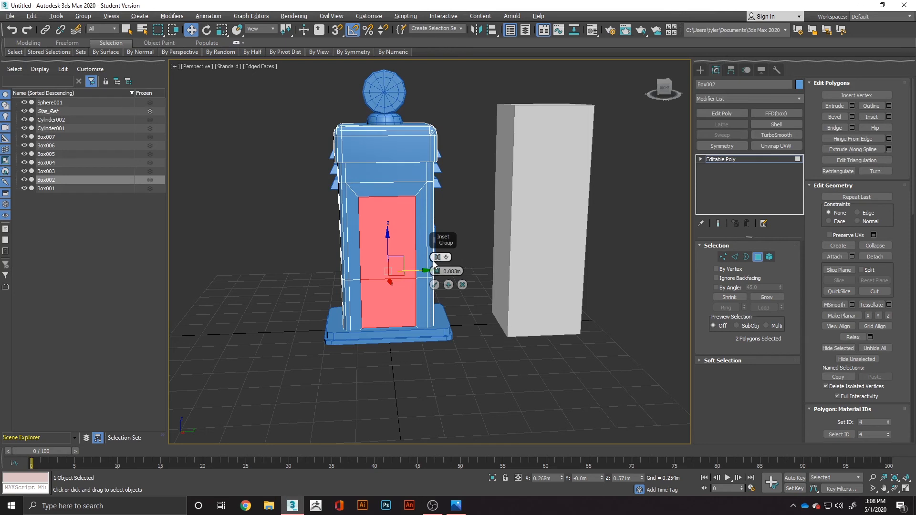
left_click(434, 285)
Step: Scale the inset back polygons shorter in height, shift them down toward the base, and adjust their width
key("r")
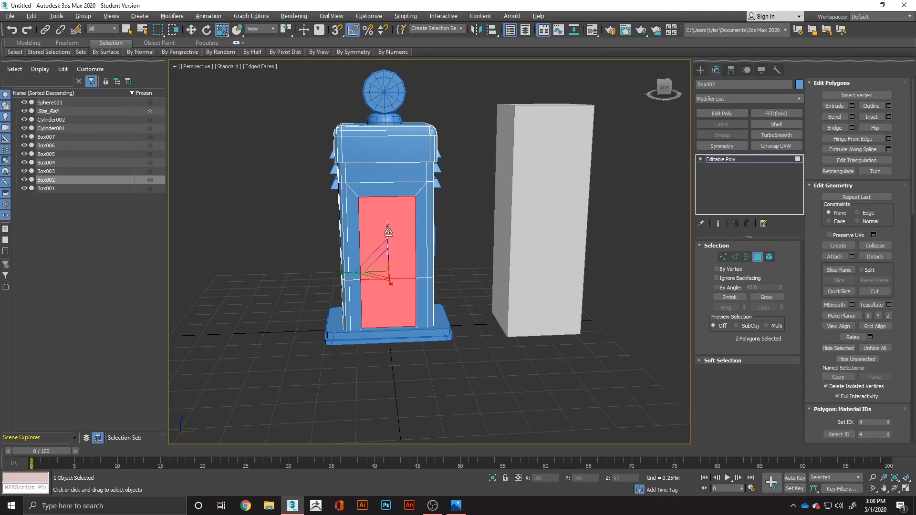
left_click_drag(388, 232, 391, 247)
key("w")
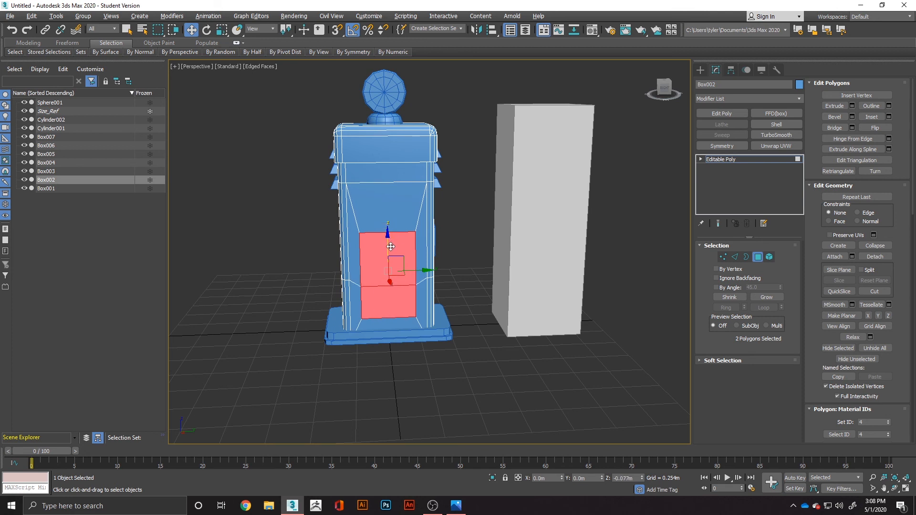
key("r")
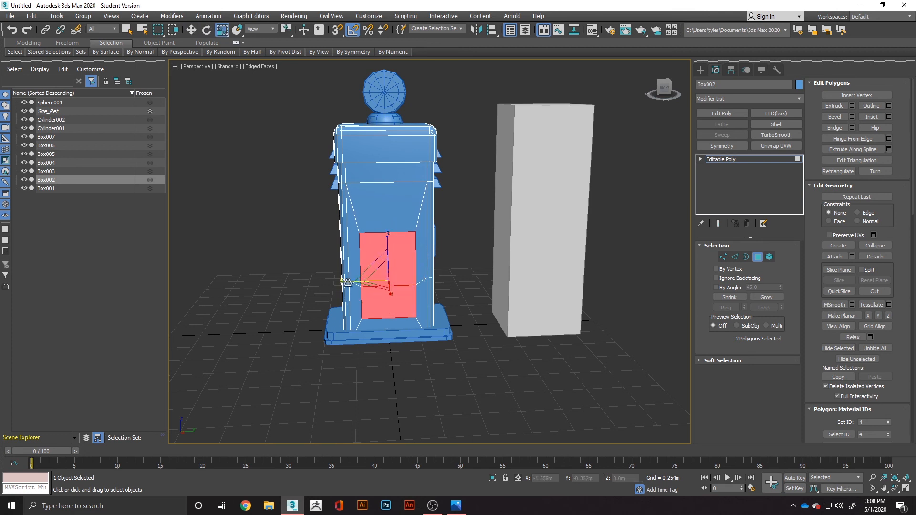
left_click_drag(347, 283, 344, 283)
Step: Extrude the resized inset polygons slightly outward to form a thin raised panel on the machine's lower back
mouse_move(421, 285)
middle_mouse_down("alt")
mouse_move(473, 281)
mouse_move(415, 281)
middle_mouse_up("alt")
right_click(392, 271)
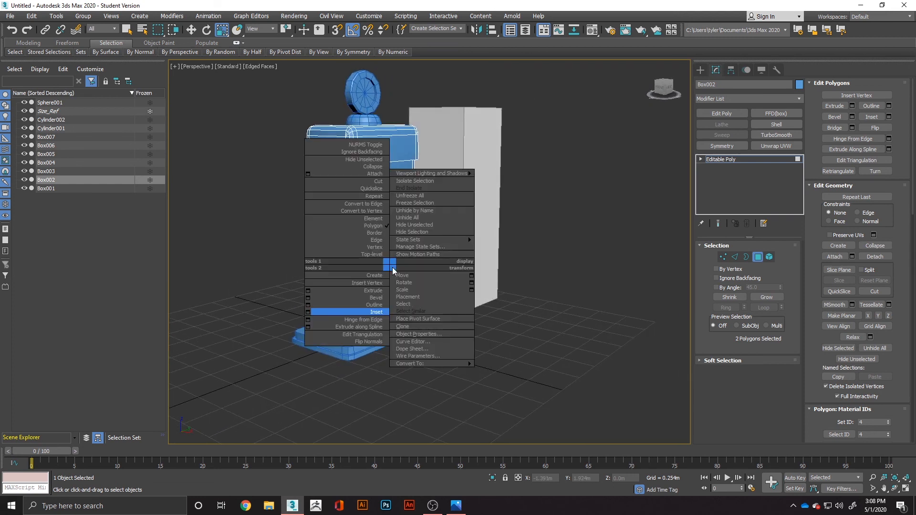
left_click(308, 290)
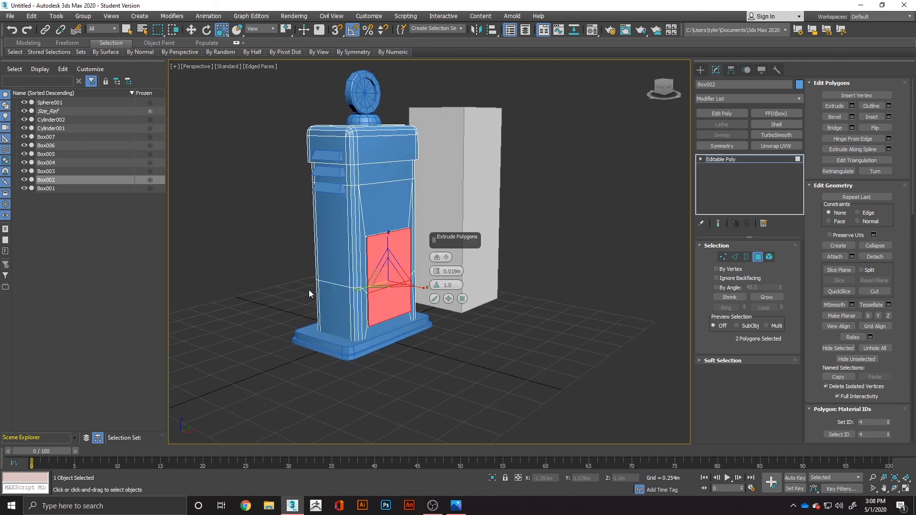
scroll(397, 253, "up", 5)
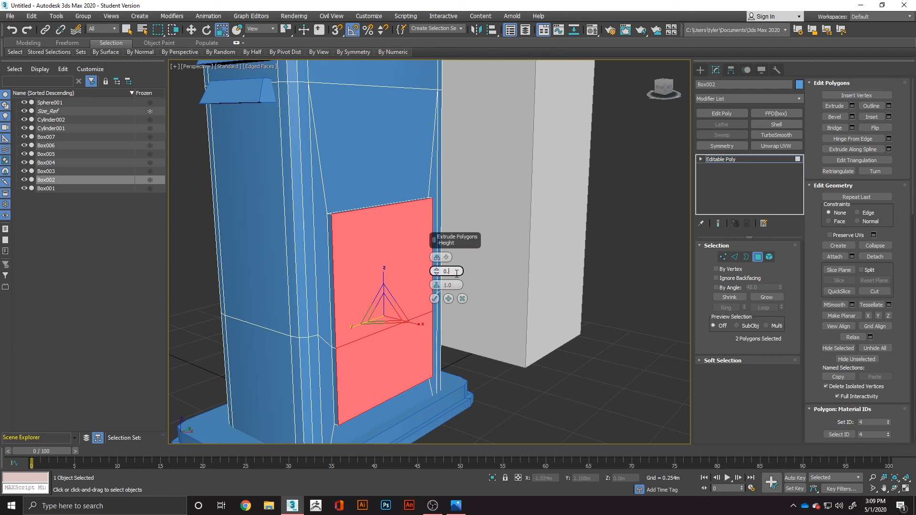
type("2")
key("Return")
left_click(434, 299)
left_click(550, 394)
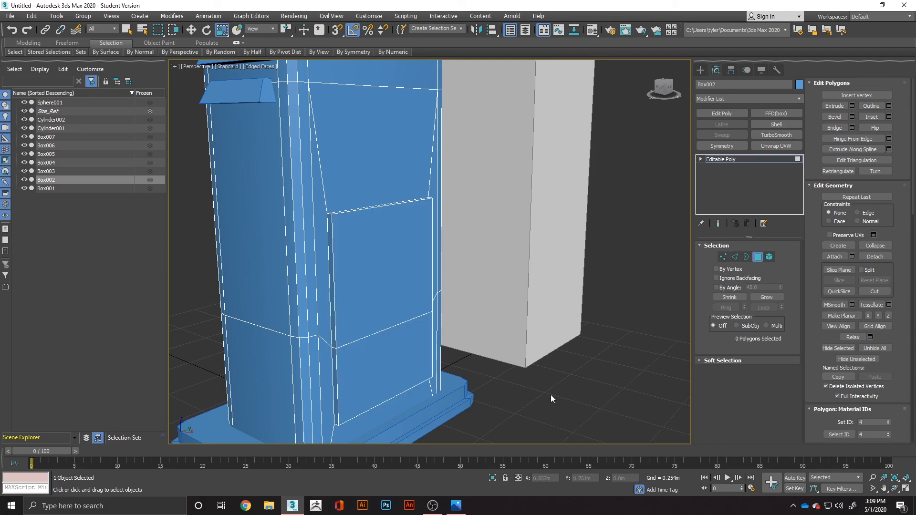
scroll(549, 389, "down", 4)
middle_click_drag(549, 382, 510, 392, "alt")
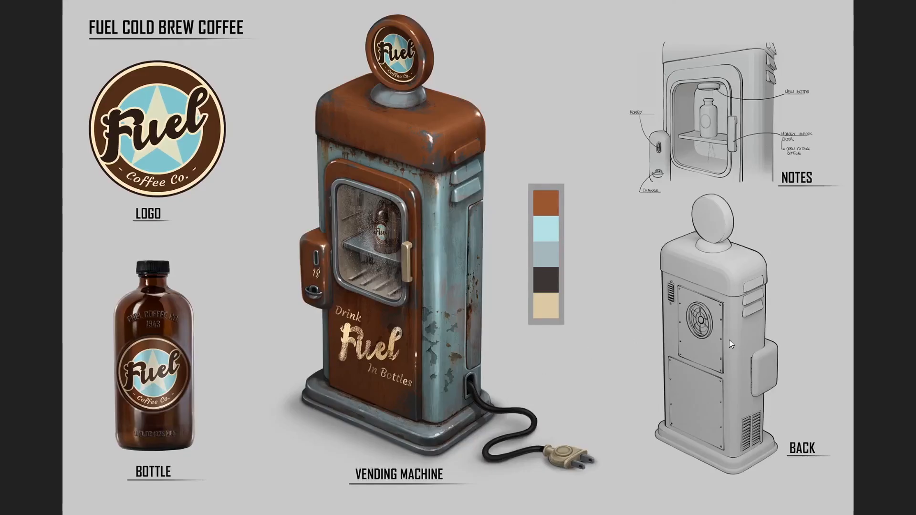
Step: Compare the back with the concept art and lower the upper horizontal edge across the main body's back toward the lower raised panel
key("alt+Tab")
middle_click_drag(440, 283, 572, 266, "alt")
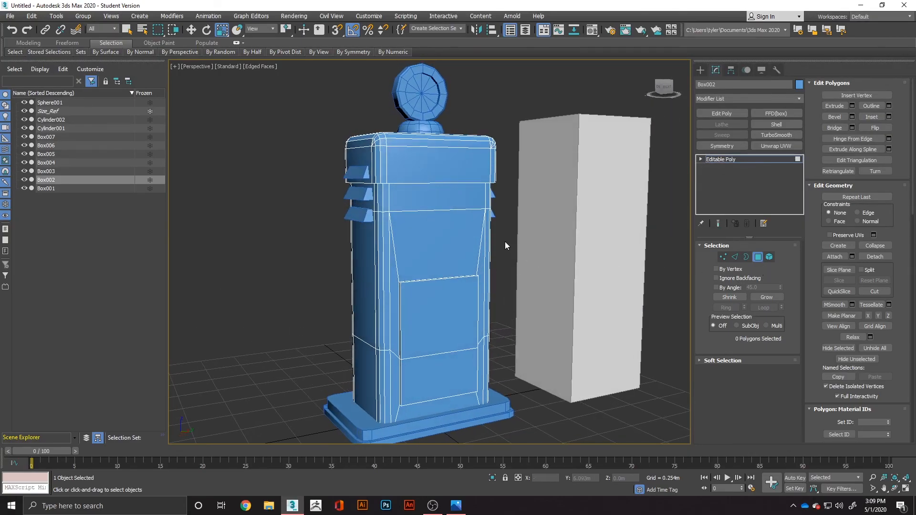
key("alt+Tab")
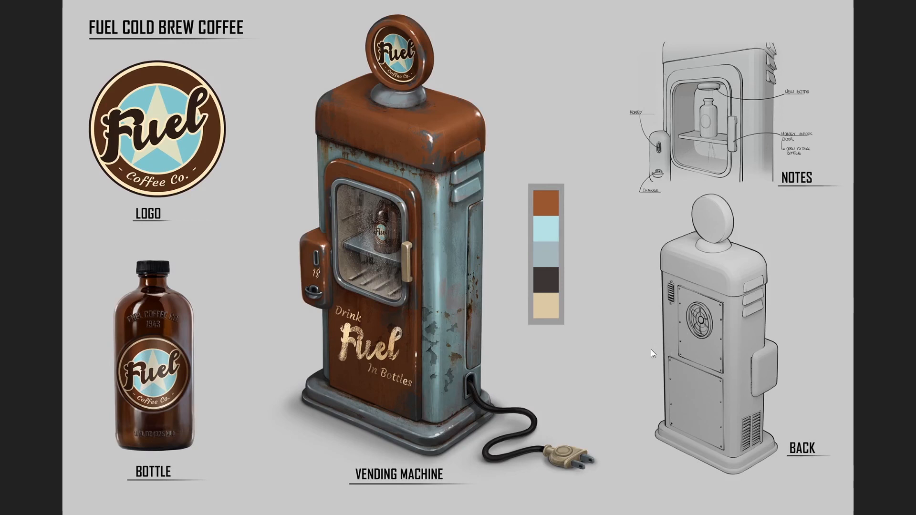
key("alt+Tab")
middle_click_drag(485, 258, 451, 262, "alt")
middle_click_drag(391, 258, 488, 261, "alt")
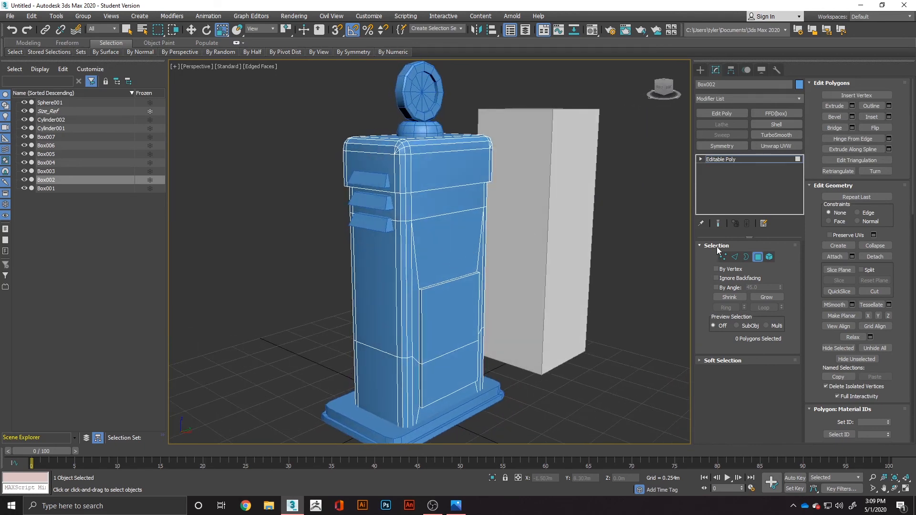
left_click(735, 257)
left_click(472, 213)
key("w")
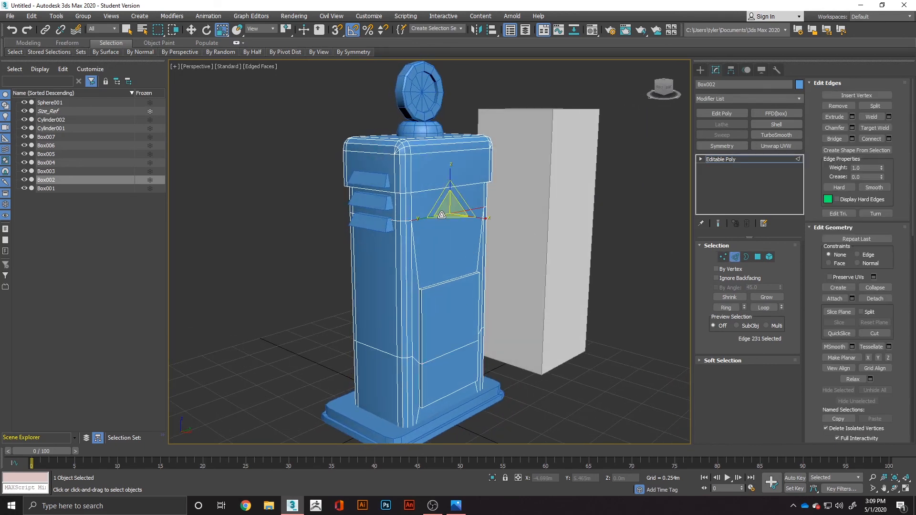
left_click_drag(450, 176, 458, 234)
middle_click_drag(457, 263, 401, 272, "alt")
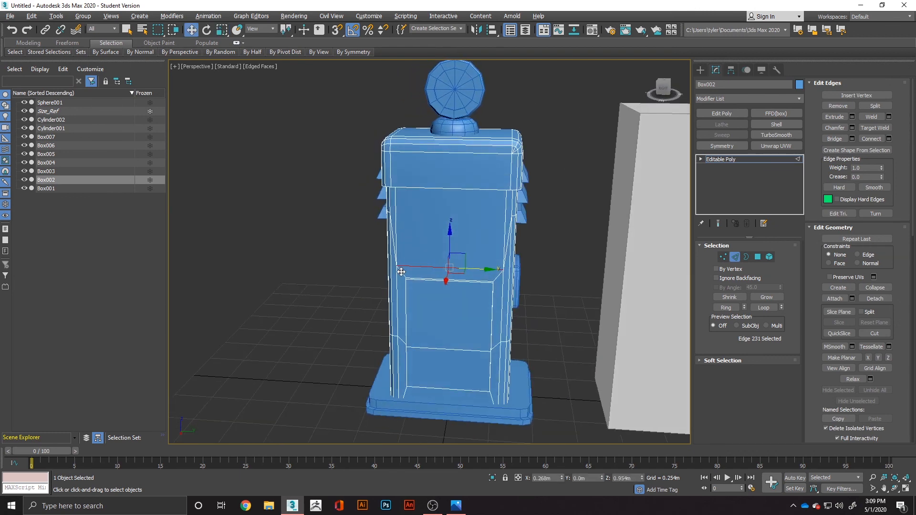
Step: Lower the horizontal edge further to about 0.9 m high, just above the lower raised back panel
left_click(757, 257)
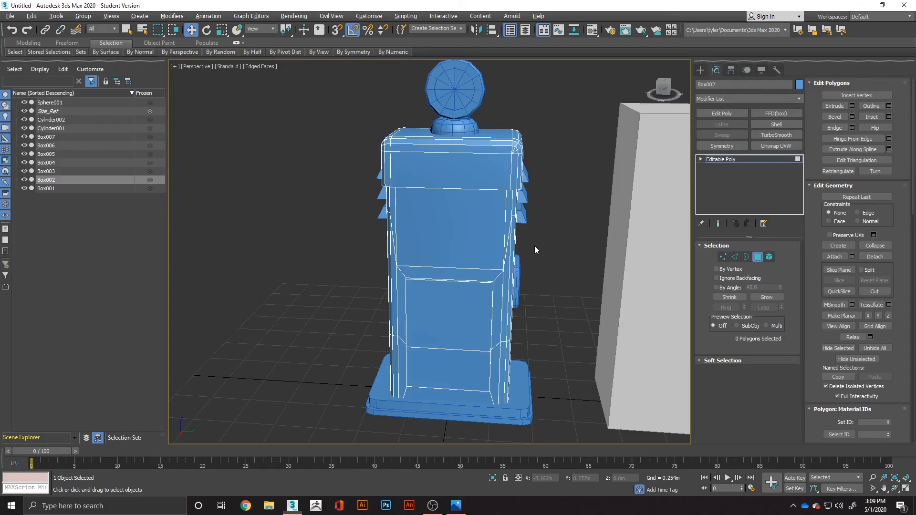
key("2")
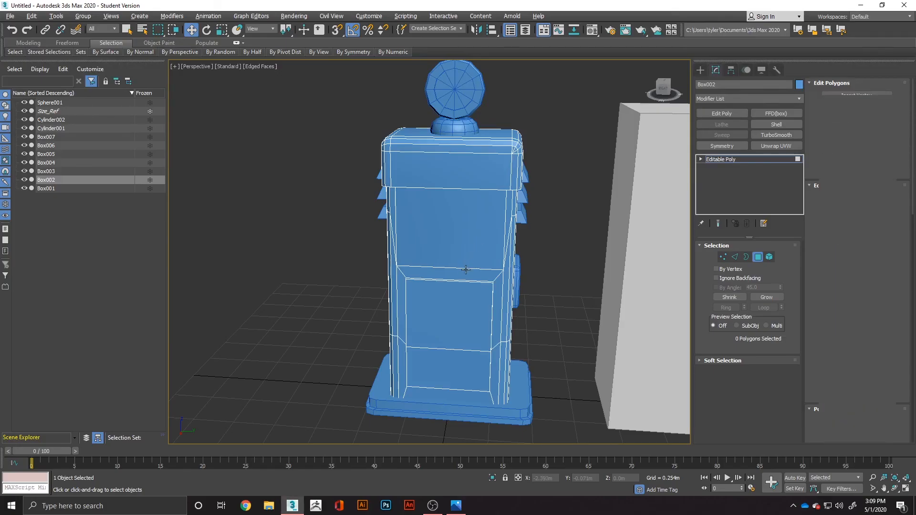
left_click(465, 270)
left_click_drag(449, 245, 452, 255)
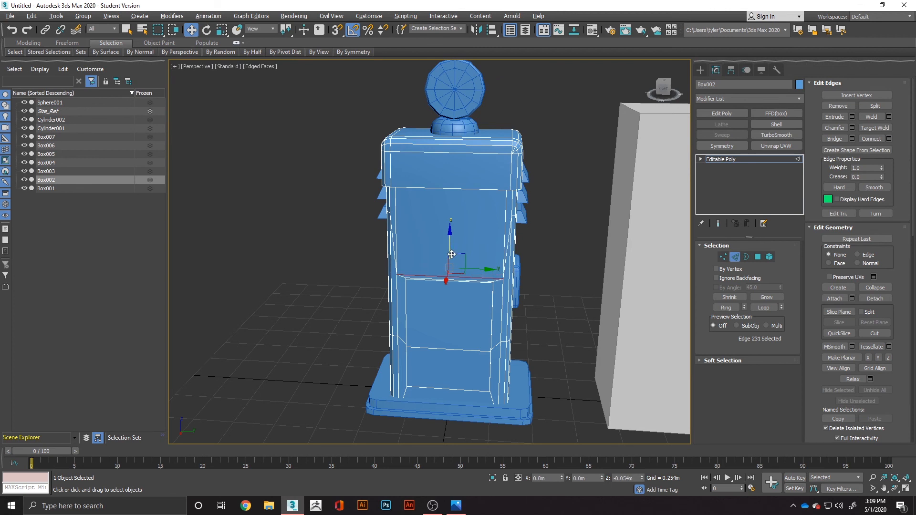
Step: Inset the large upper polygon on the main body's back by 0.083 m
left_click(757, 256)
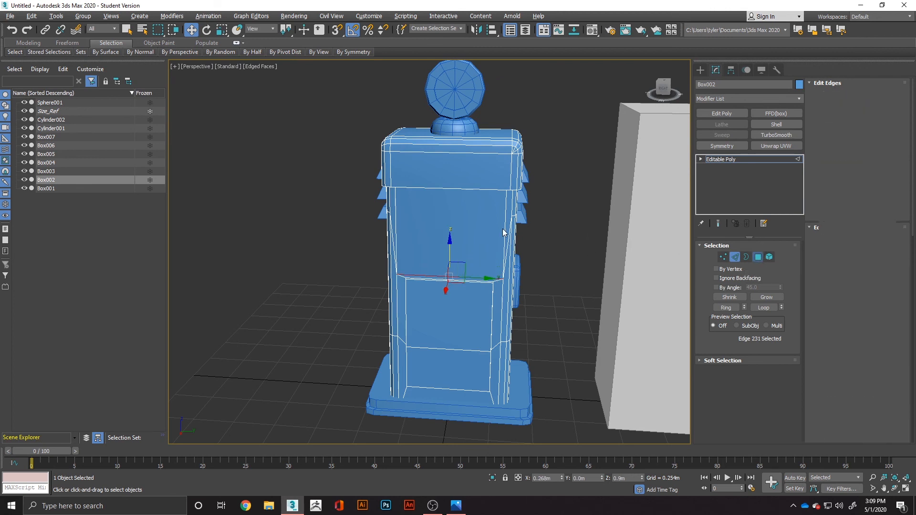
left_click(481, 228)
right_click(477, 222)
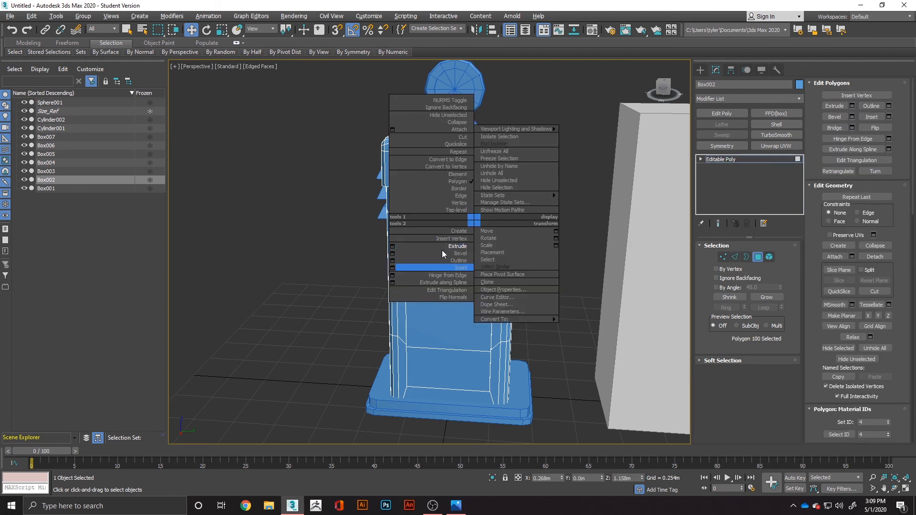
left_click(399, 260)
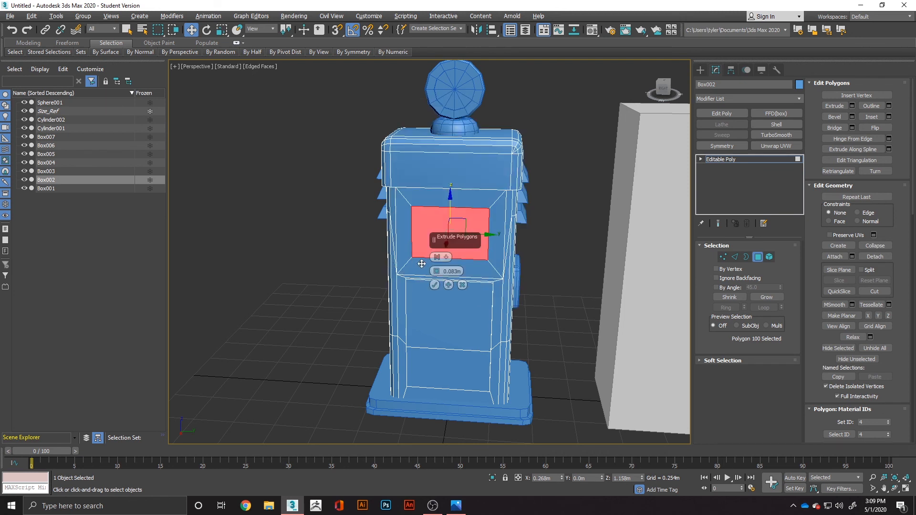
left_click(435, 285)
Step: Scale the upper inset polygon wider and taller, and check its proportions against the back view in the concept art
key("r")
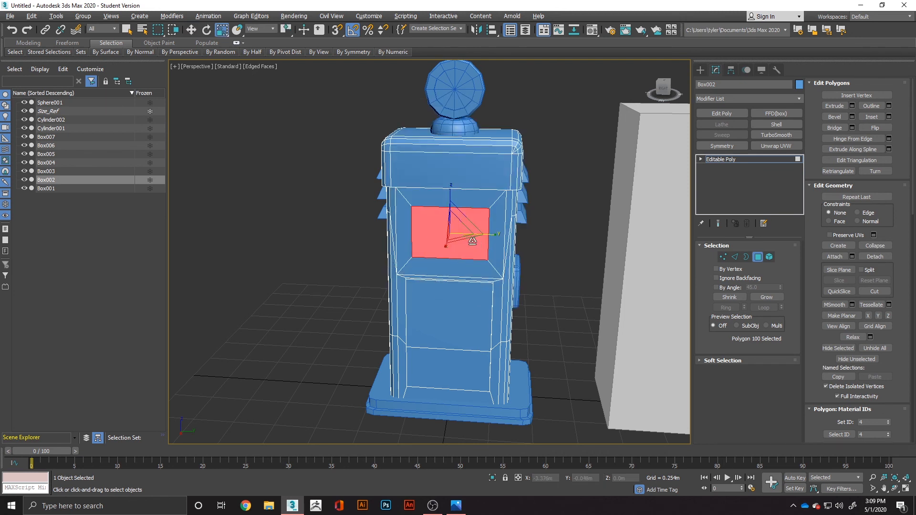
mouse_move(491, 234)
left_mouse_down()
mouse_move(483, 238)
mouse_move(492, 240)
left_mouse_up()
left_click_drag(451, 199, 453, 186)
key("alt+Tab")
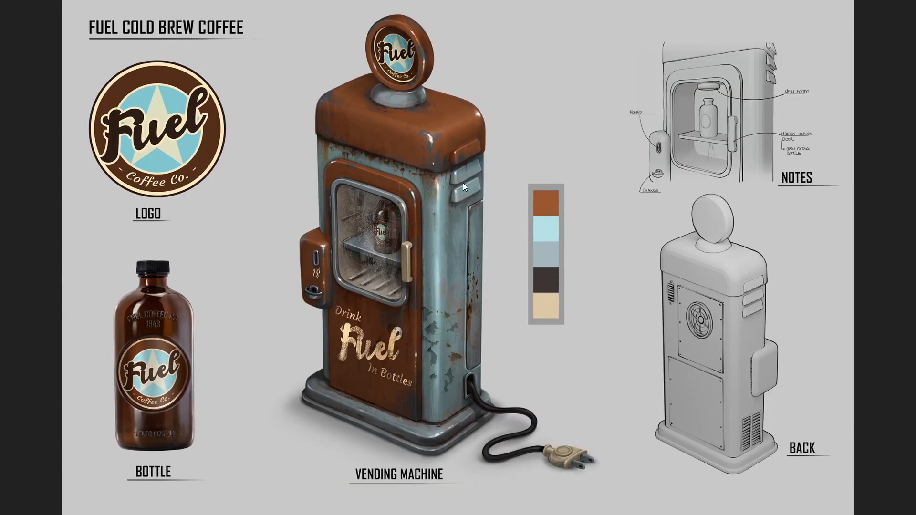
key("alt+Tab")
mouse_move(460, 241)
middle_mouse_down("alt")
mouse_move(441, 246)
mouse_move(484, 245)
mouse_move(476, 250)
middle_mouse_up("alt")
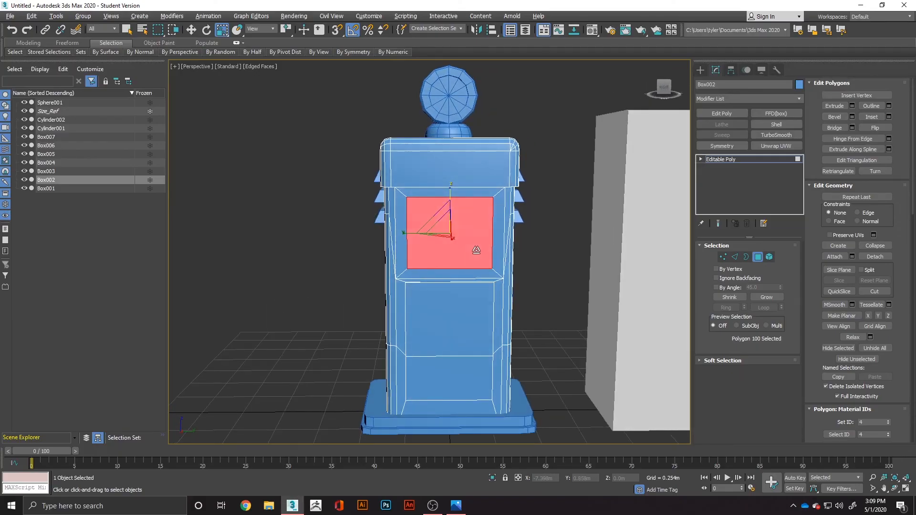
Step: Align the upper inset's right-hand vertical edge with the side edge of the lower panel using vertex snapping, then turn snapping off
left_click(735, 258)
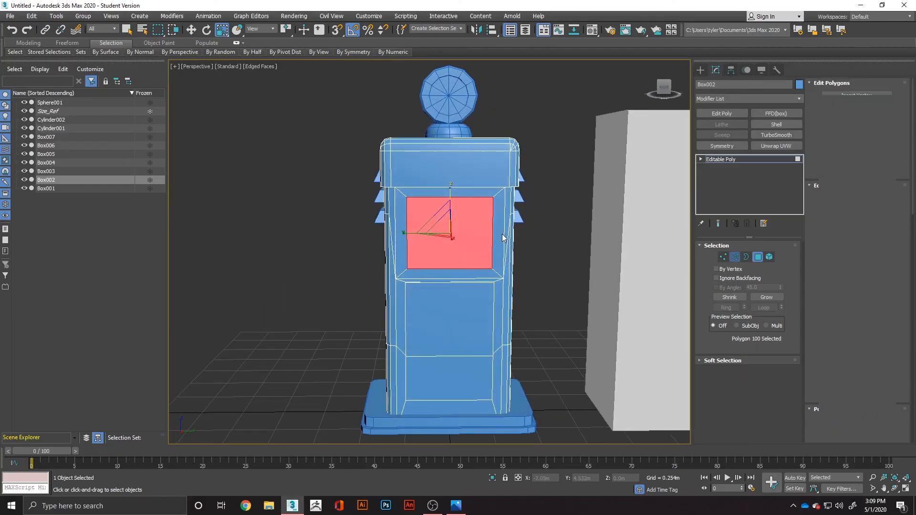
left_click(495, 237)
key("s")
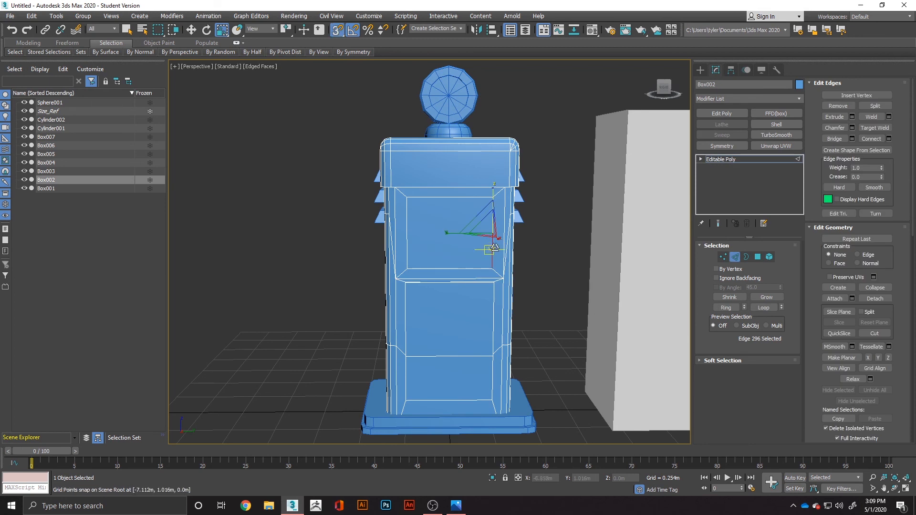
key("w")
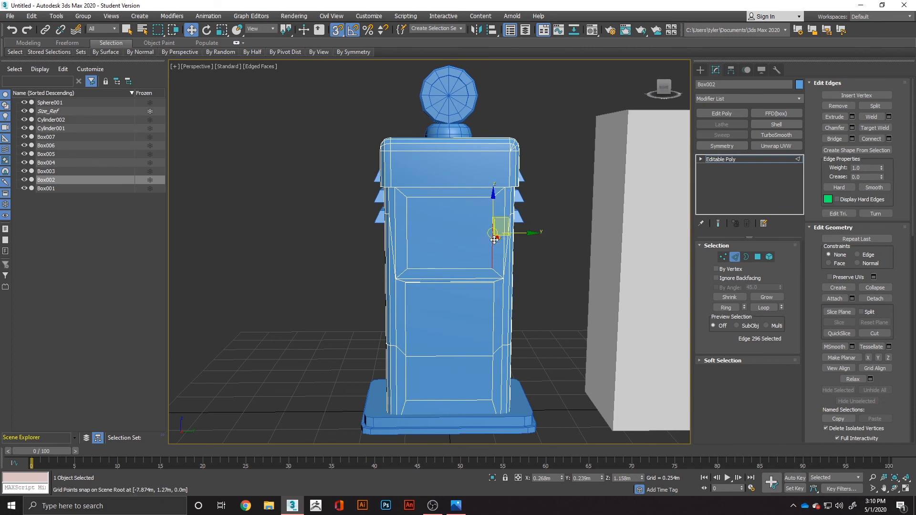
key("s")
left_click(340, 31)
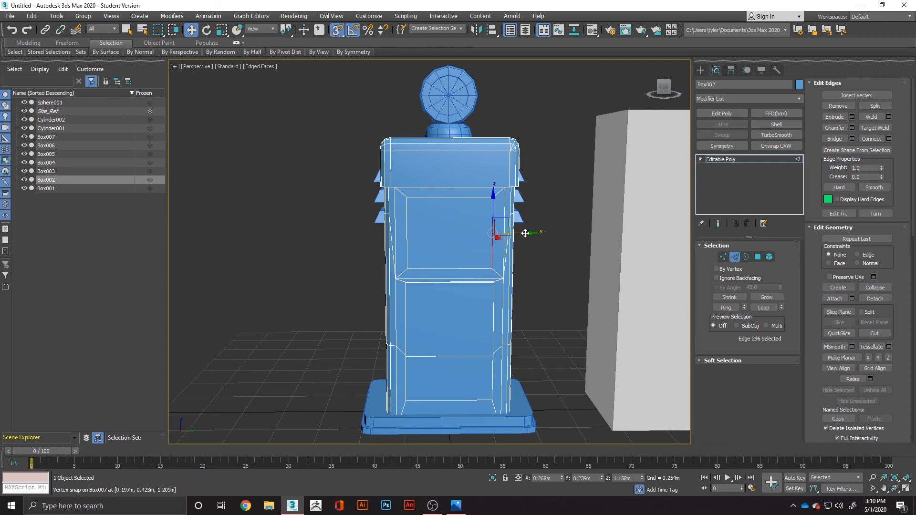
left_click_drag(525, 234, 493, 357)
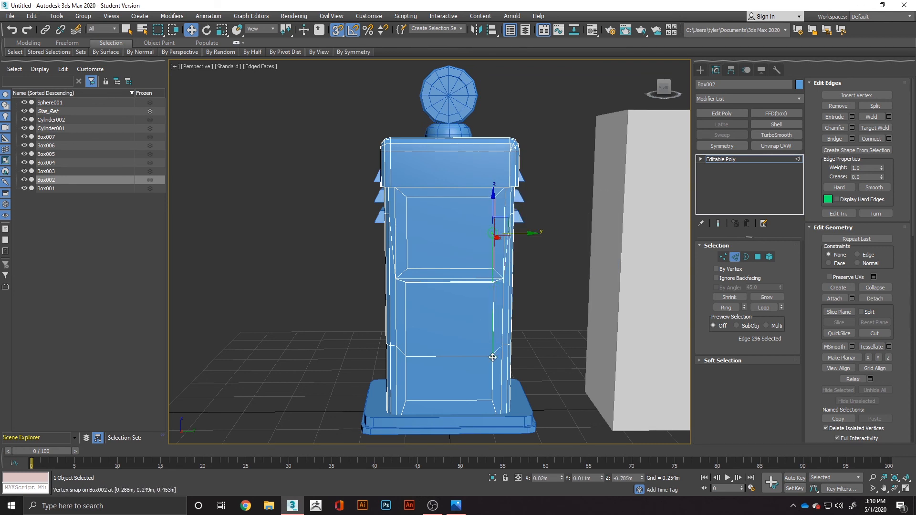
key("s")
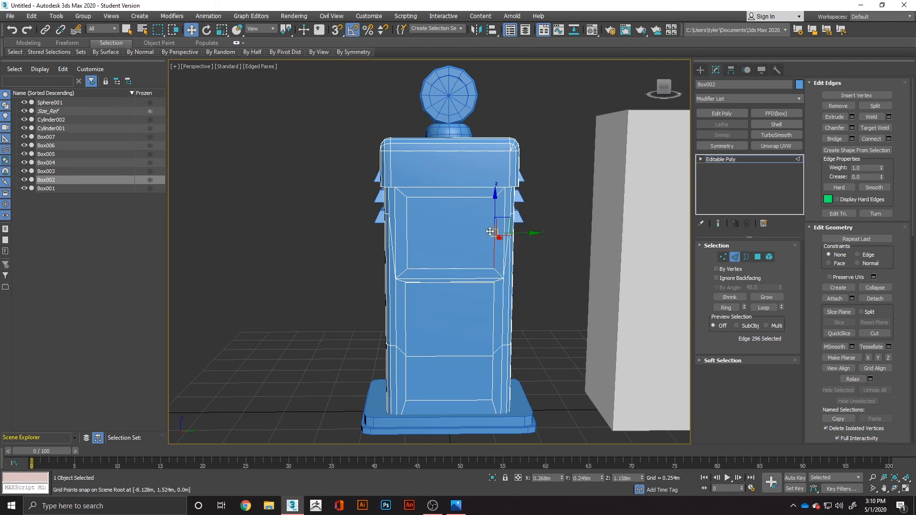
Step: Move the upper inset's left-hand vertical edge inward to narrow the panel, to about Y -0.127 m
left_click(408, 233)
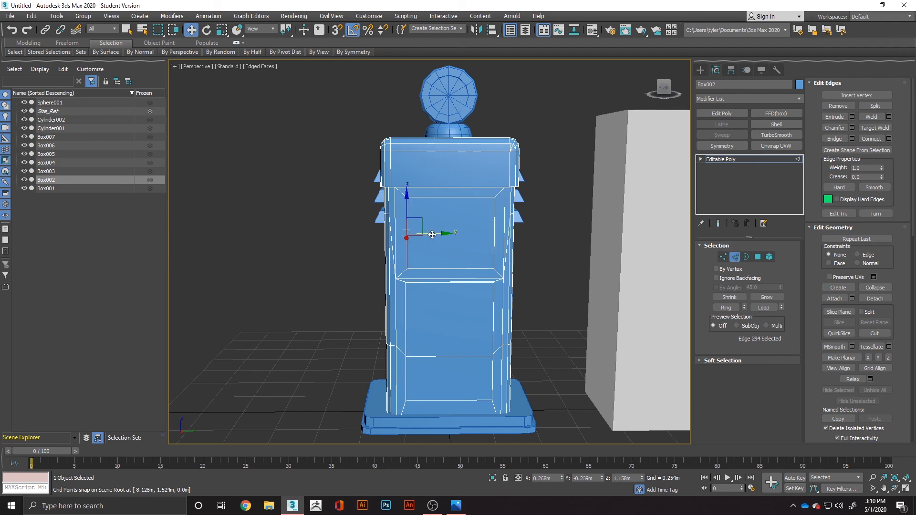
left_click_drag(432, 234, 448, 238)
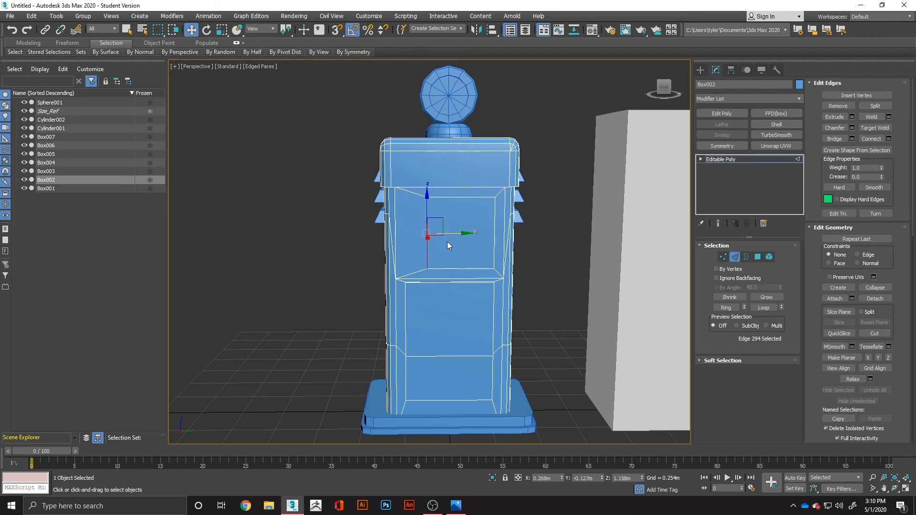
mouse_move(447, 241)
middle_mouse_down("alt")
mouse_move(435, 252)
mouse_move(450, 274)
mouse_move(446, 258)
middle_mouse_up("alt")
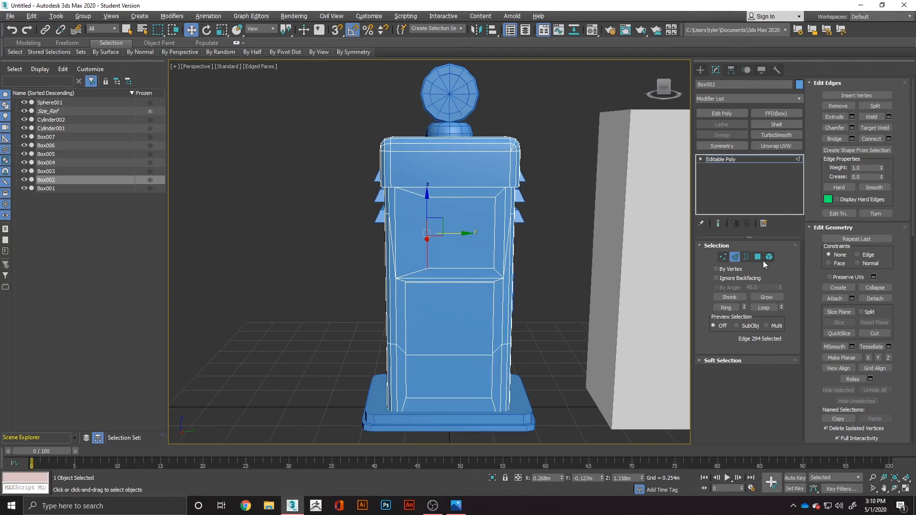
Step: Extrude the narrowed upper inset polygon slightly outward to form a thin raised panel on the upper back
left_click(758, 258)
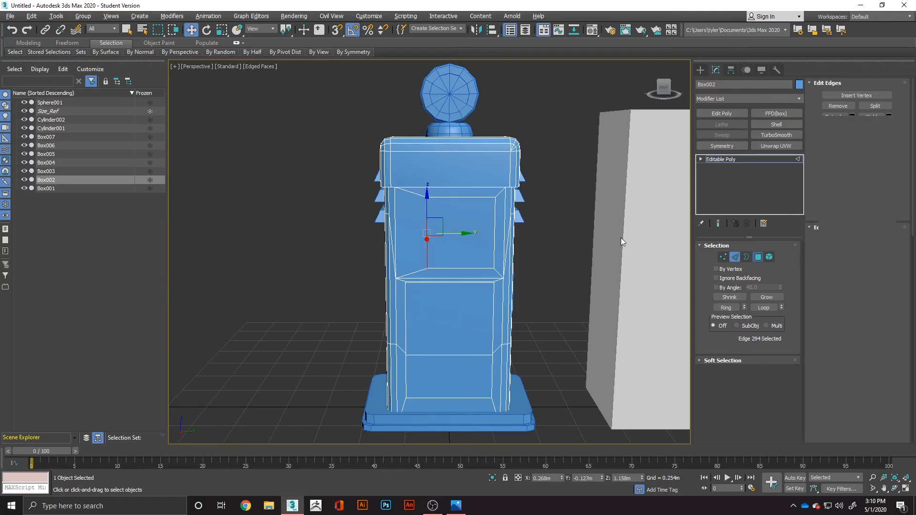
left_click(485, 238)
middle_click_drag(485, 238, 462, 255, "alt")
right_click(462, 255)
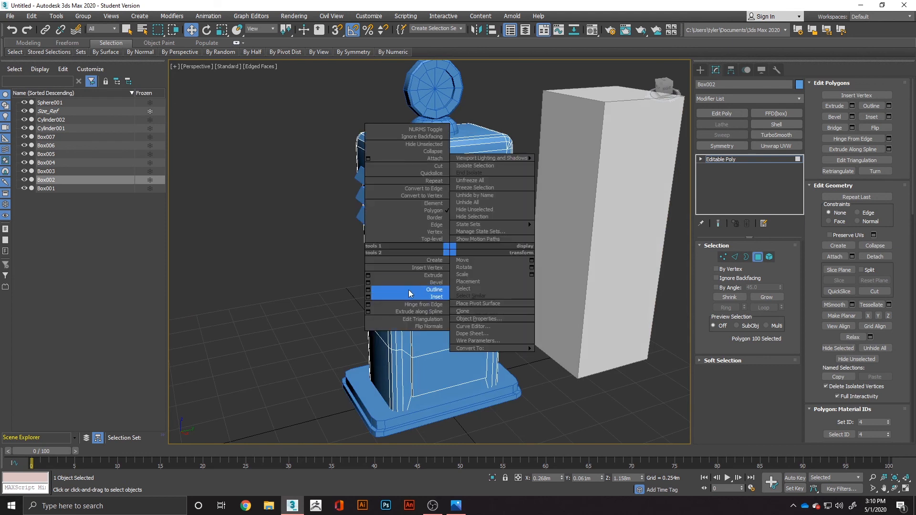
left_click(435, 275)
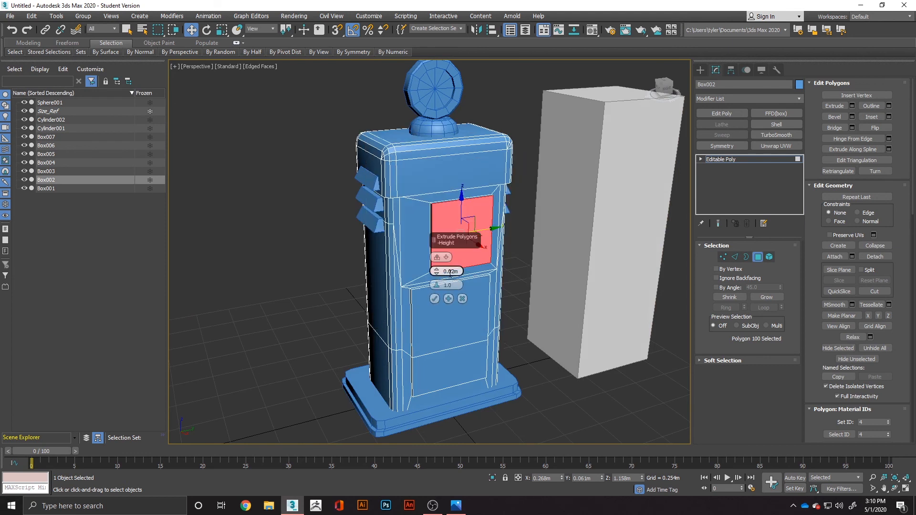
left_click(435, 299)
left_click(563, 397)
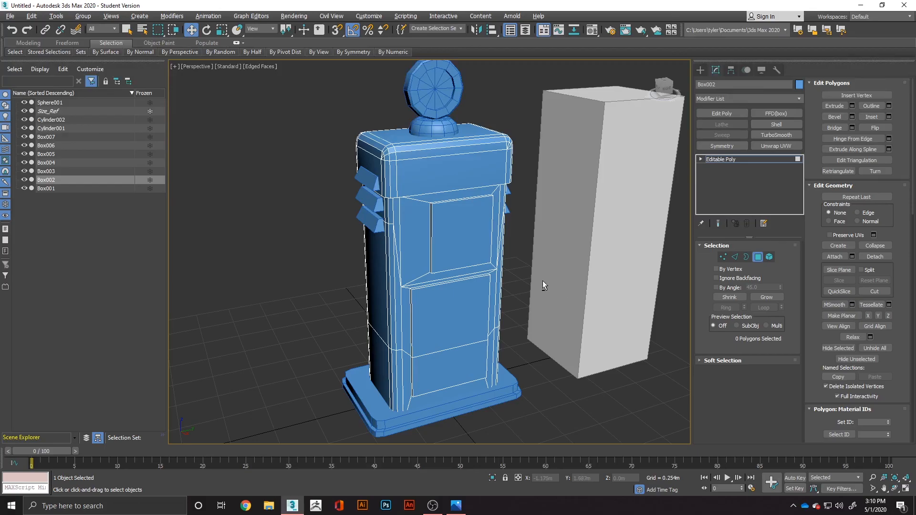
Step: Check the back against the concept art and clone the round sign cylinder on top of the machine
scroll(529, 264, "up", 5)
middle_click_drag(517, 248, 552, 286, "alt")
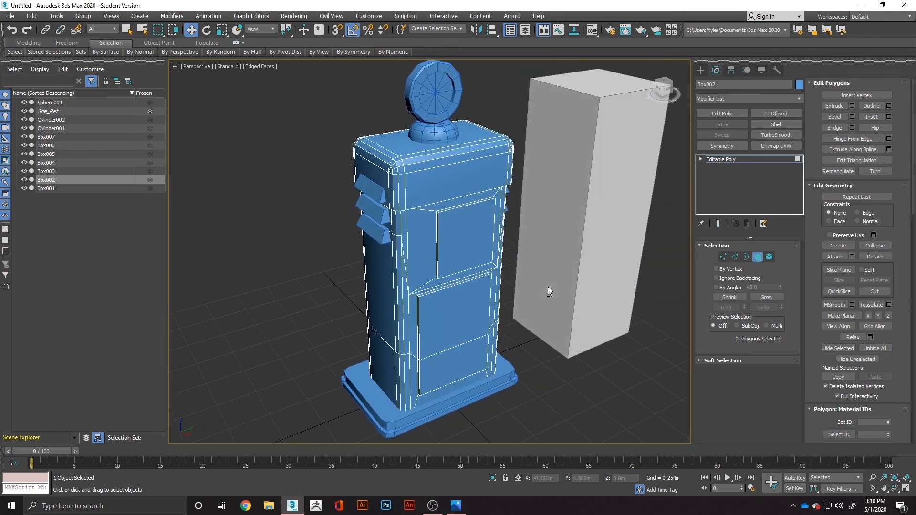
key("alt+Tab")
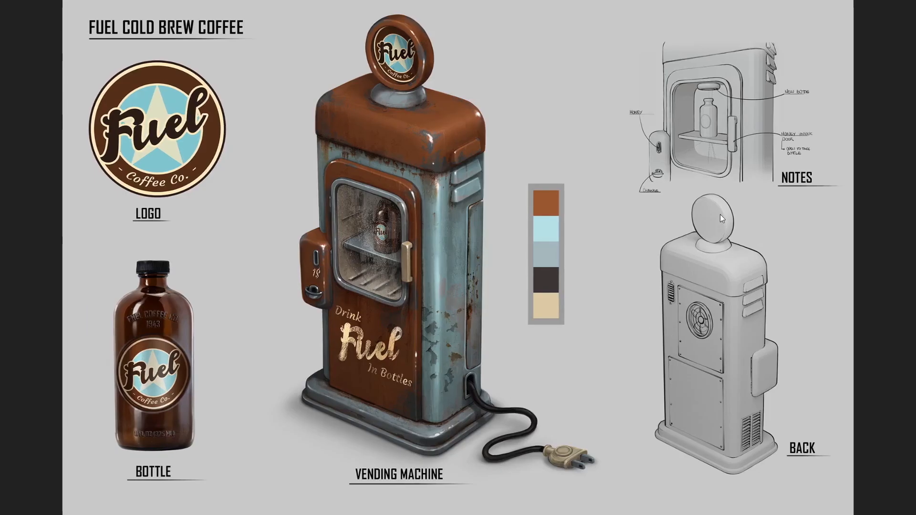
key("alt+Tab")
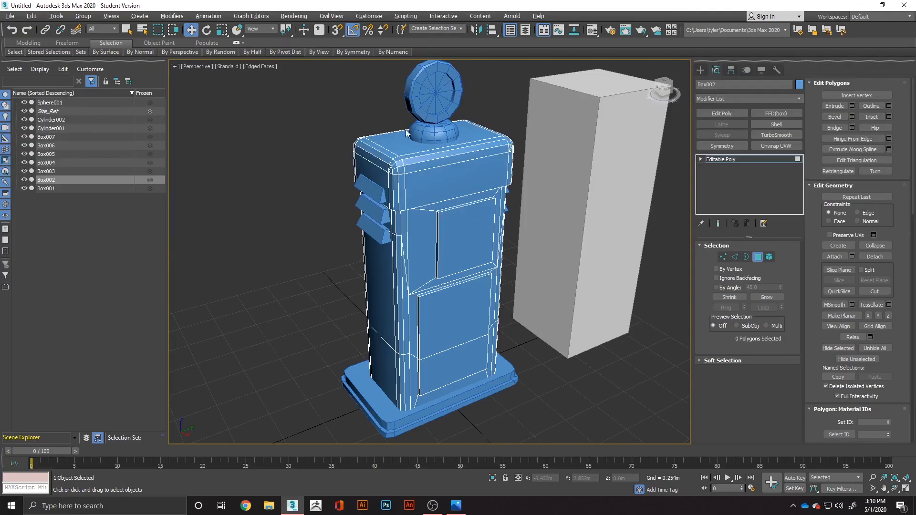
left_click(760, 257)
left_click(434, 94)
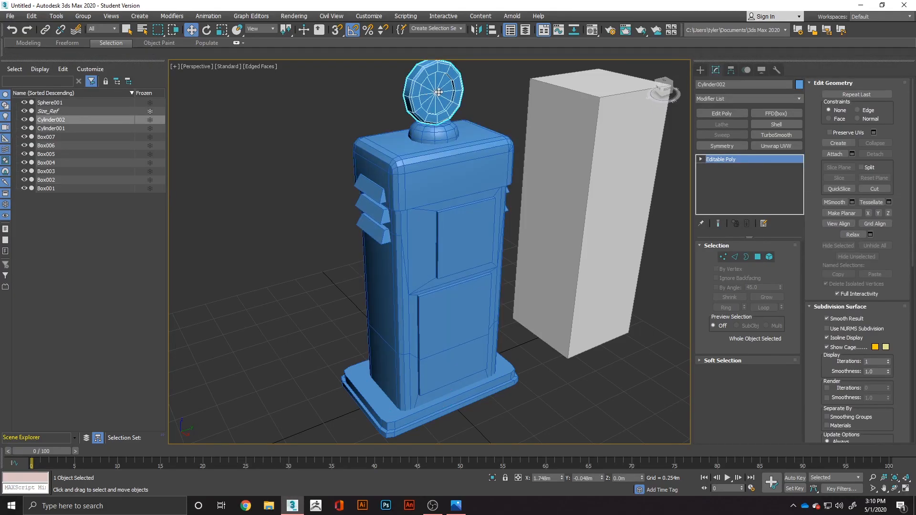
key("ctrl+v")
left_click(444, 290)
left_click_drag(432, 85, 487, 87)
scroll(477, 105, "down", 3)
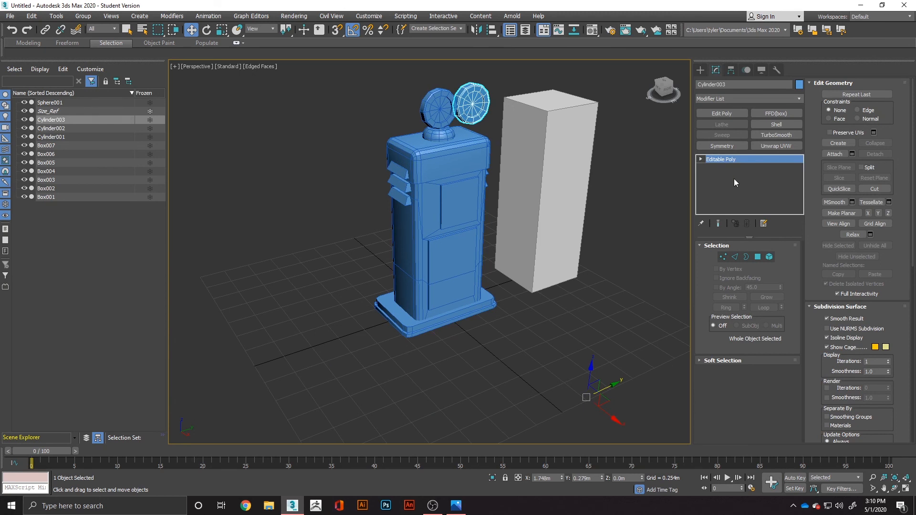
key("ctrl+z")
Step: Center the cloned sign cylinder's pivot on the object, affecting only the pivot
left_click(730, 71)
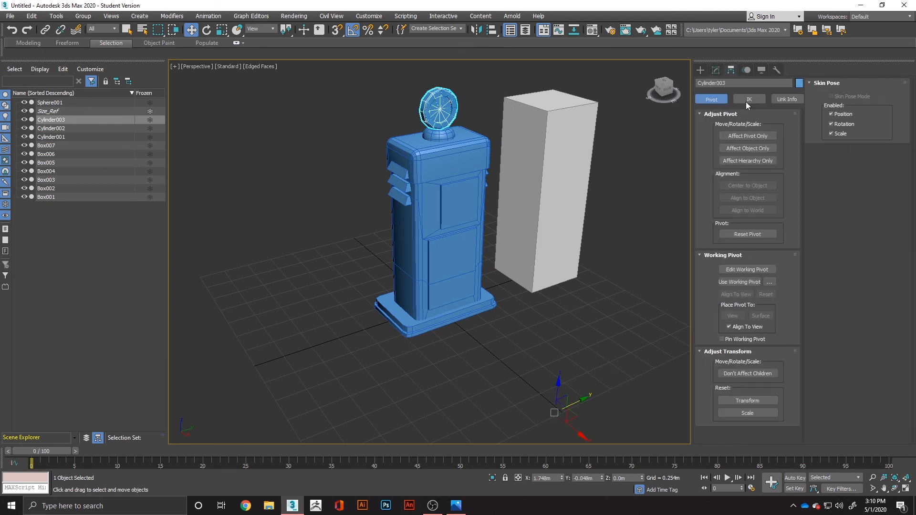
left_click(745, 135)
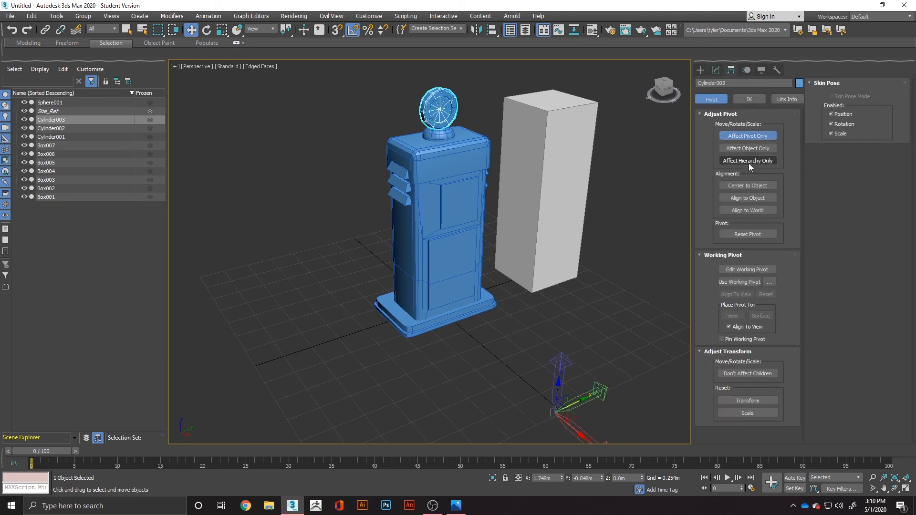
left_click(760, 184)
left_click(747, 136)
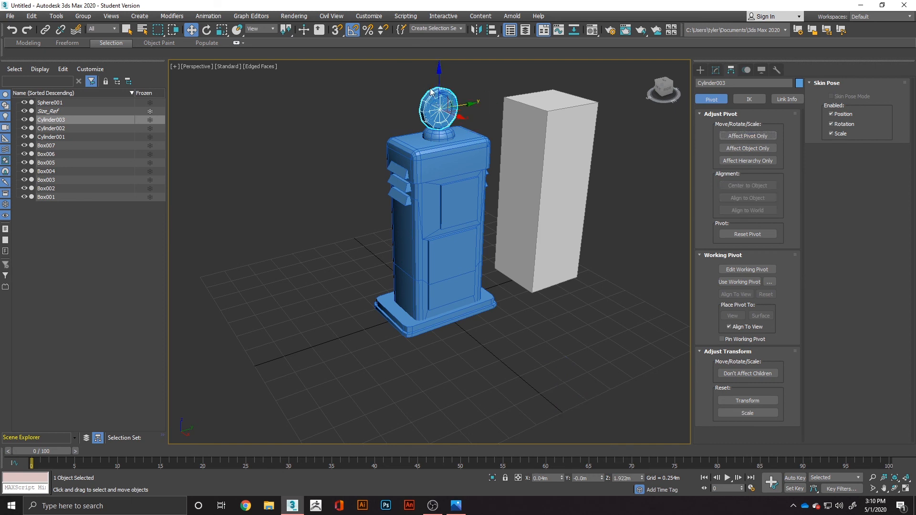
Step: Move the cloned sign cylinder down and out behind the machine's upper back, to about X 0.591 m, Z 1.08 m
left_click_drag(437, 74, 468, 222)
scroll(469, 222, "up", 5)
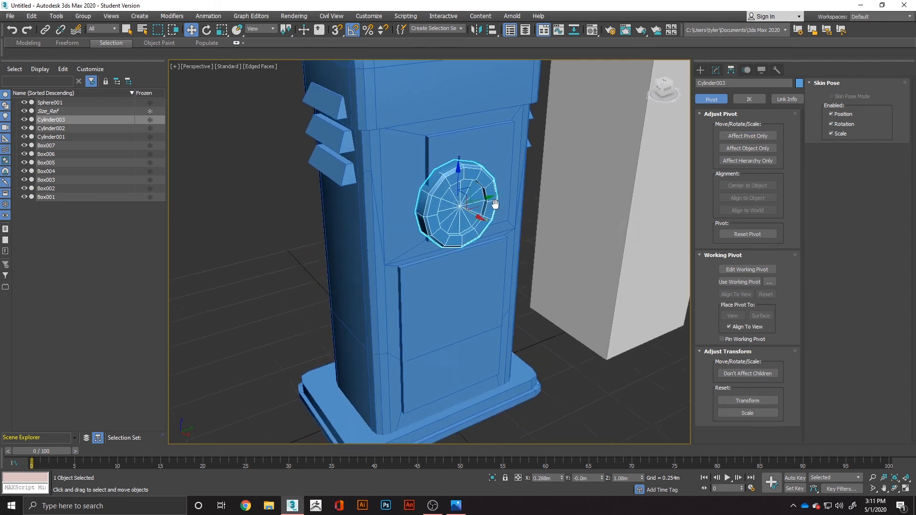
middle_click_drag(510, 220, 501, 230, "alt")
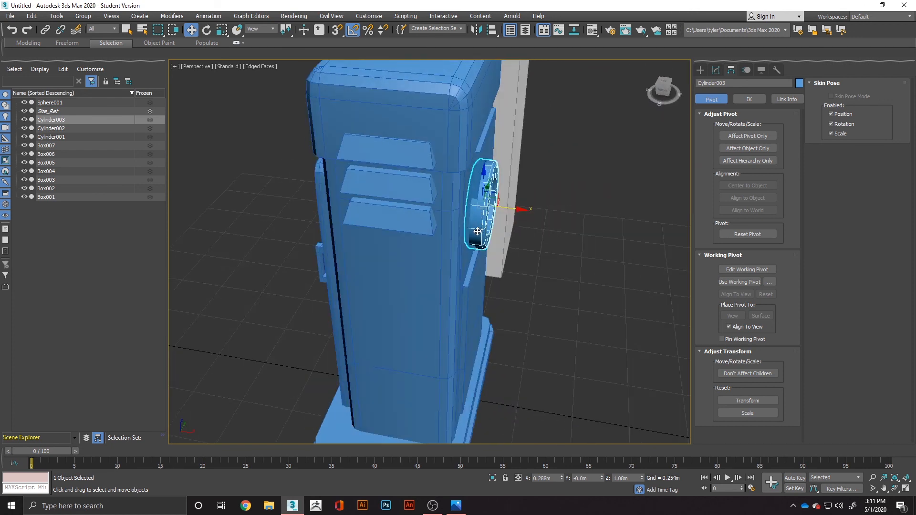
left_click_drag(513, 209, 594, 221)
left_click(607, 285)
left_click(572, 204)
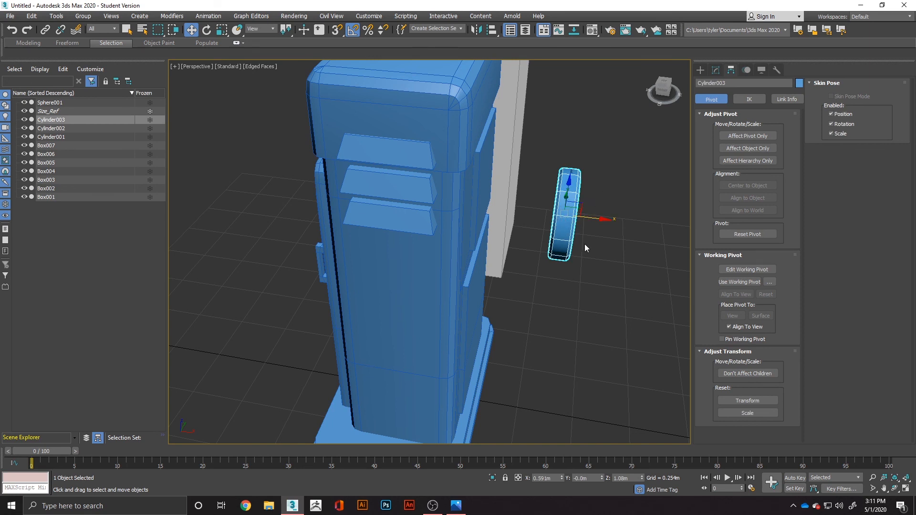
middle_click_drag(556, 241, 621, 239, "alt")
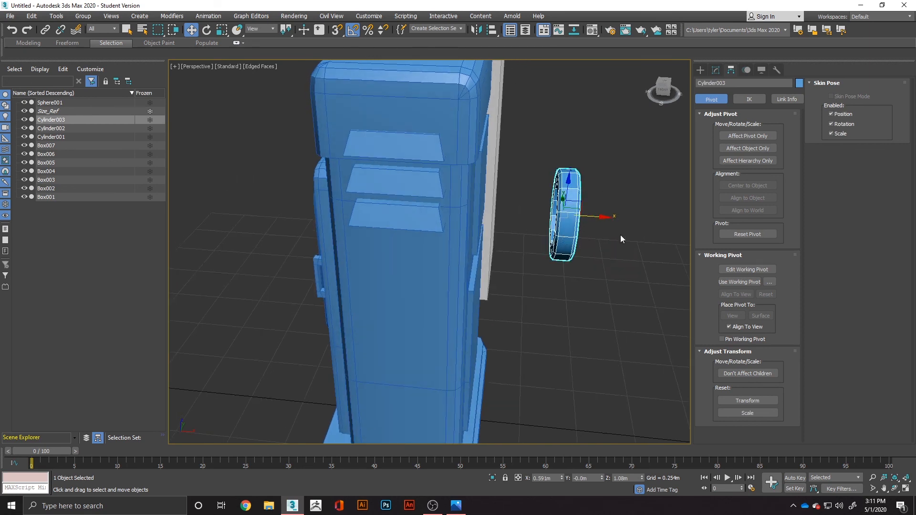
Step: Select the ring of inner polygons on the cloned cylinder's machine-facing side, grow the selection and delete that half
left_click(716, 71)
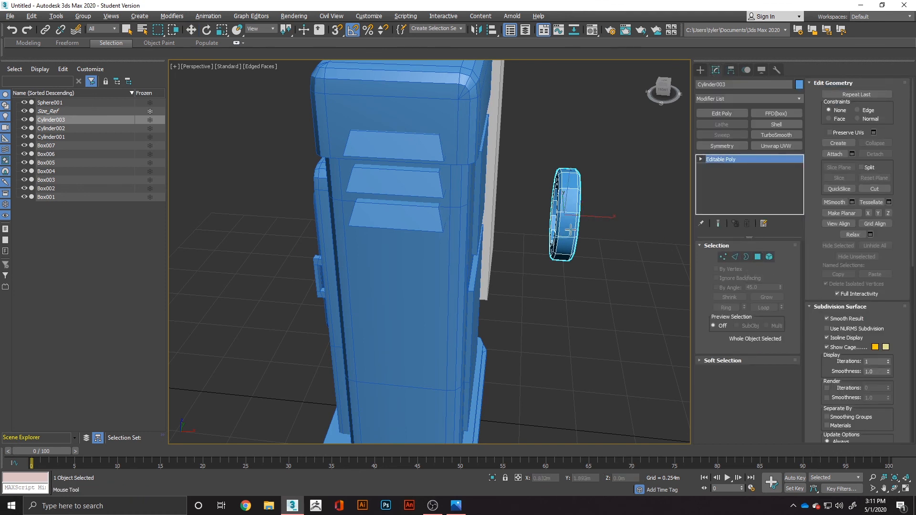
middle_click_drag(564, 237, 562, 232, "alt")
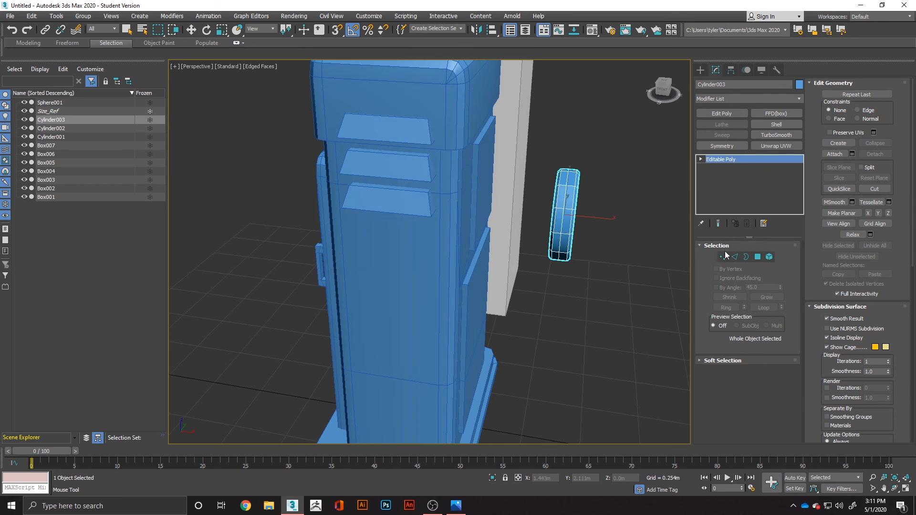
key("w")
left_click(757, 256)
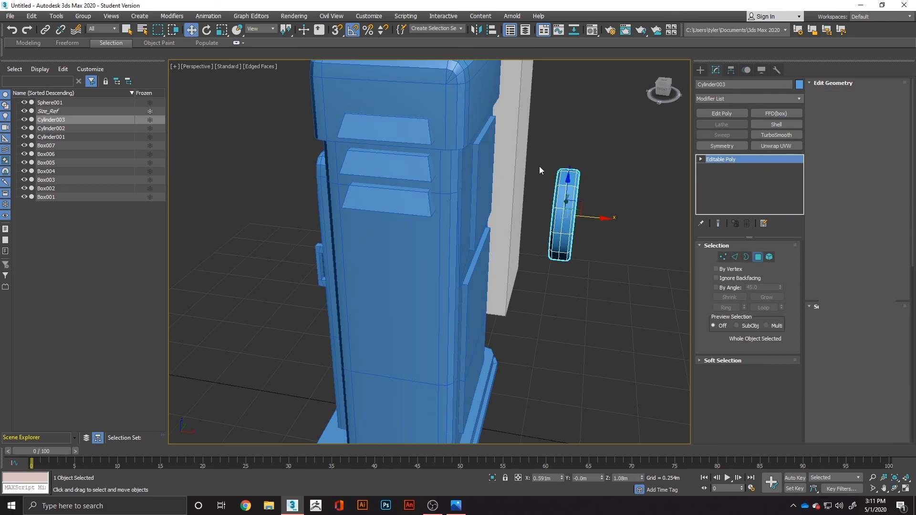
middle_click_drag(557, 199, 568, 201, "alt")
left_click(564, 204)
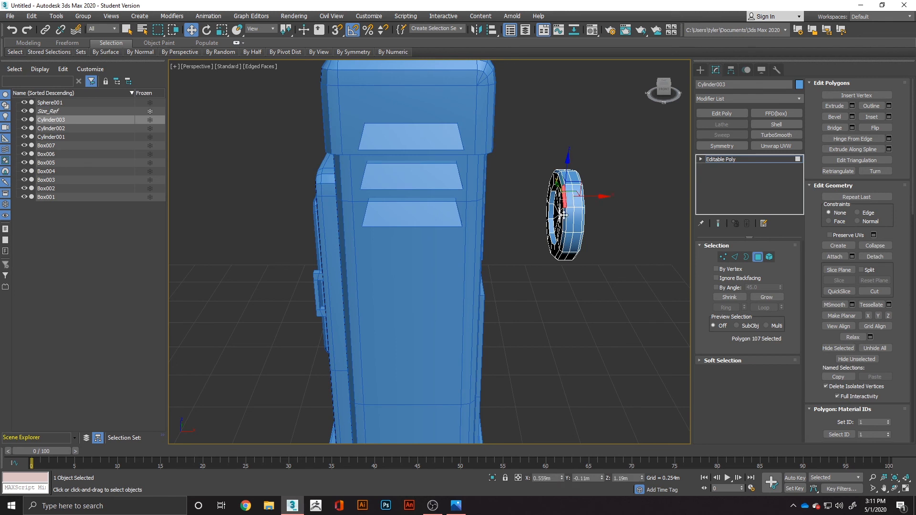
left_click(563, 215, "shift")
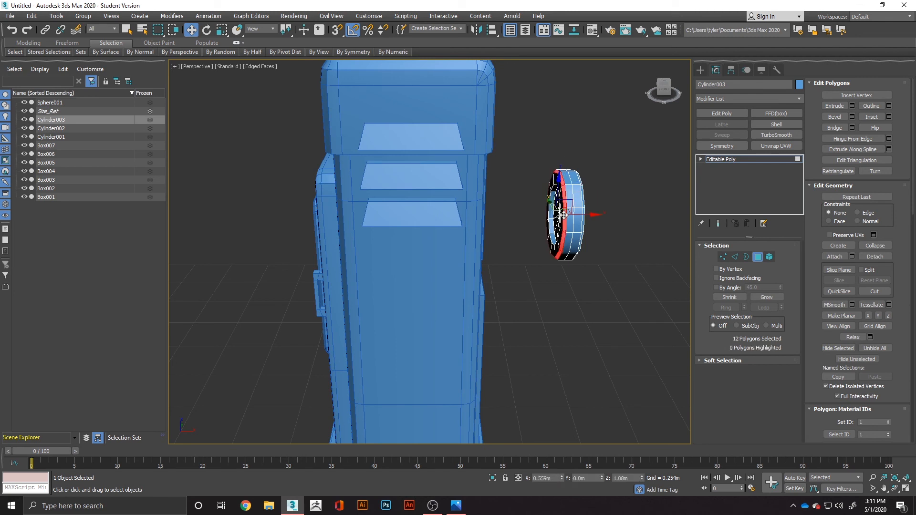
key("ctrl+Page_Up")
left_click(557, 221)
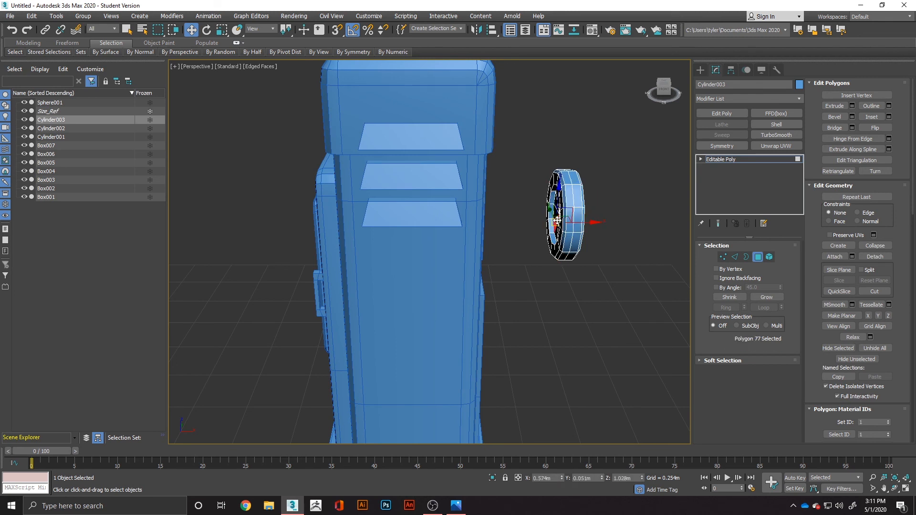
left_click(552, 226)
left_click(553, 211, "shift")
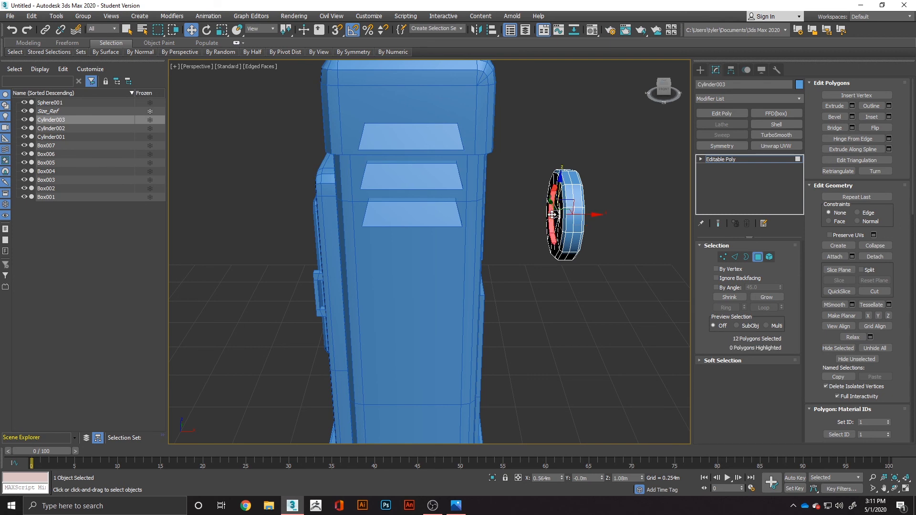
key("ctrl+Page_Up")
key("Delete")
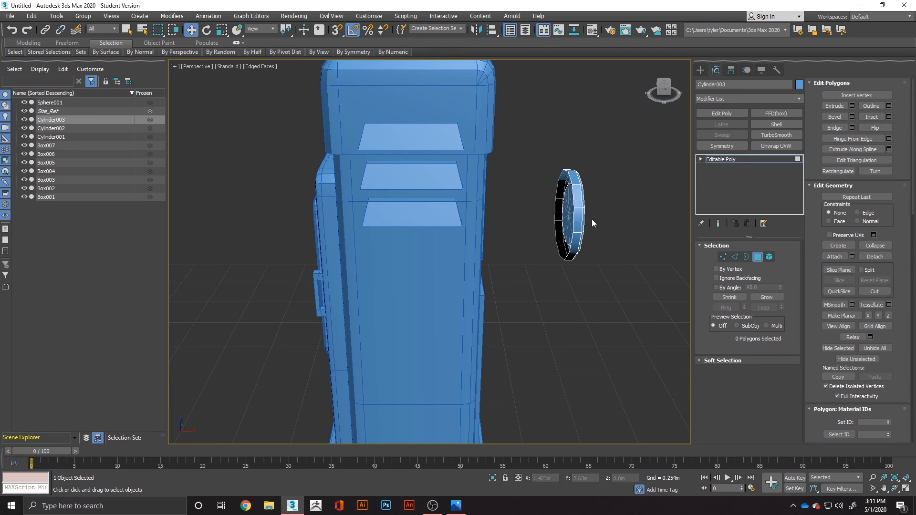
Step: Select the remaining half-disc as an element and scale it down uniformly to fan size for the upper back panel
middle_click_drag(594, 214, 544, 203, "alt")
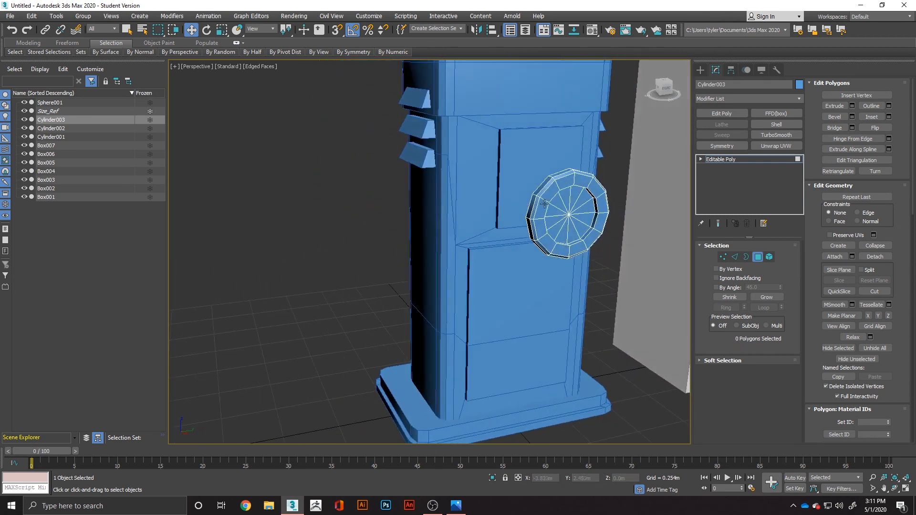
left_click(769, 258)
left_click(581, 216)
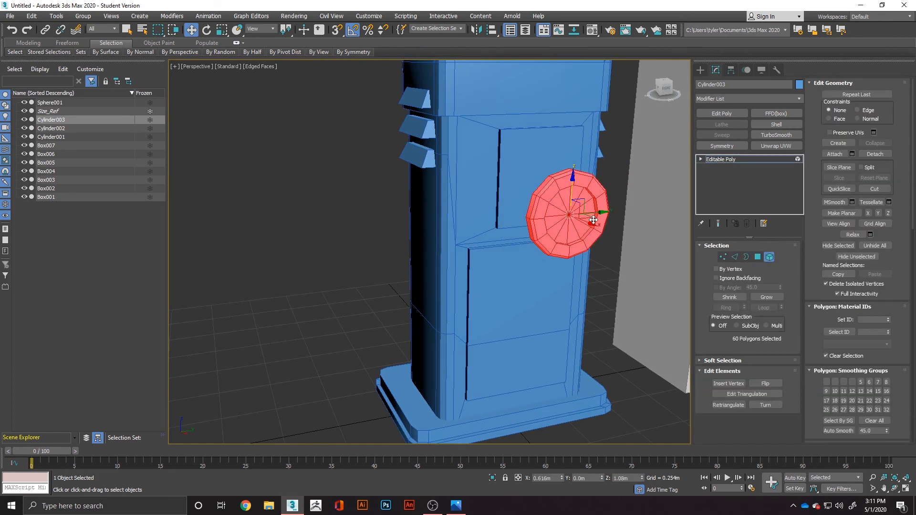
key("q")
left_click(667, 91)
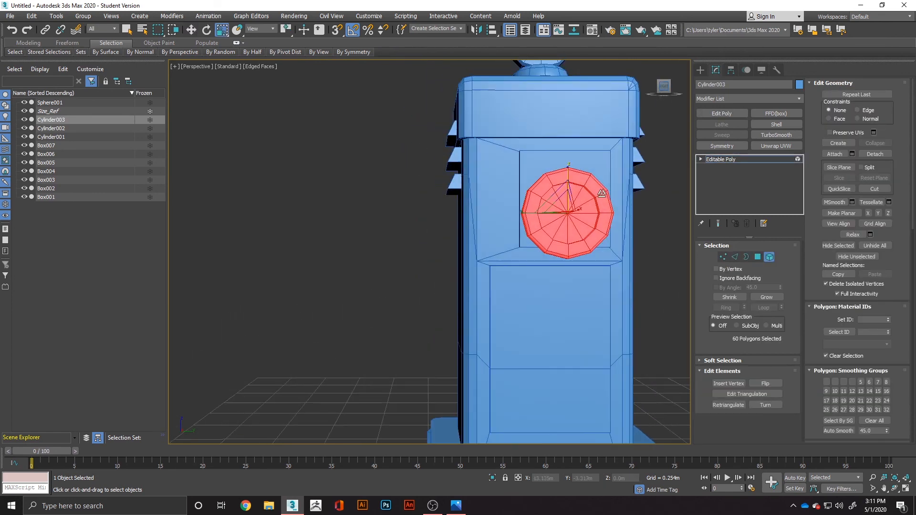
left_click_drag(570, 209, 562, 221)
key("ctrl+z")
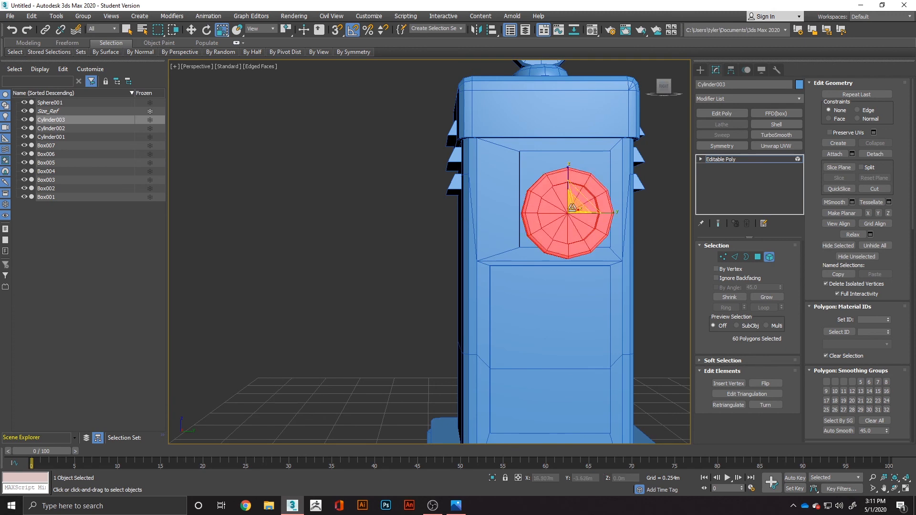
middle_click_drag(580, 209, 569, 217, "alt")
left_click_drag(569, 217, 545, 237)
Step: Move the fan disc inward along X against the upper back panel, to about X 0.298 m
middle_click_drag(545, 237, 607, 225, "alt")
key("w")
left_click_drag(599, 220, 517, 194)
left_click_drag(518, 193, 517, 197)
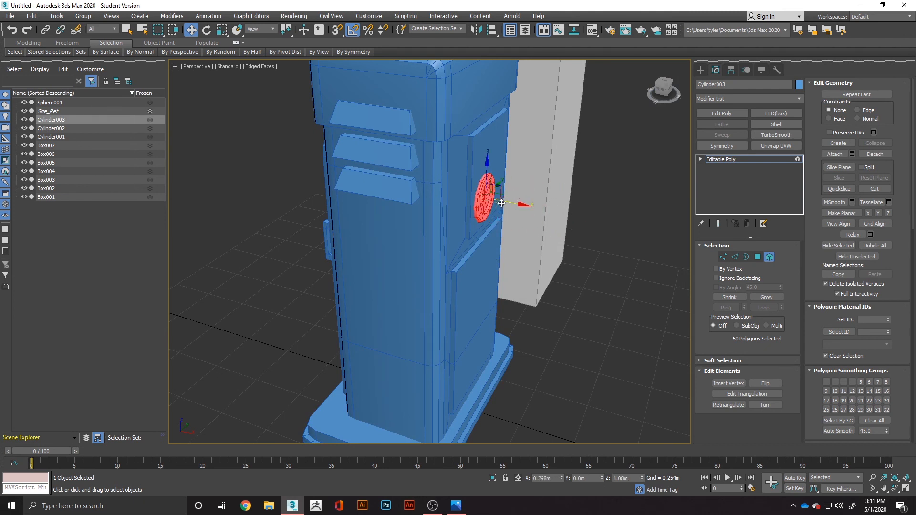
Step: Position the fan disc on the upper back panel per the concept art, at about Y 0.059 m, Z 1.201 m
key("f")
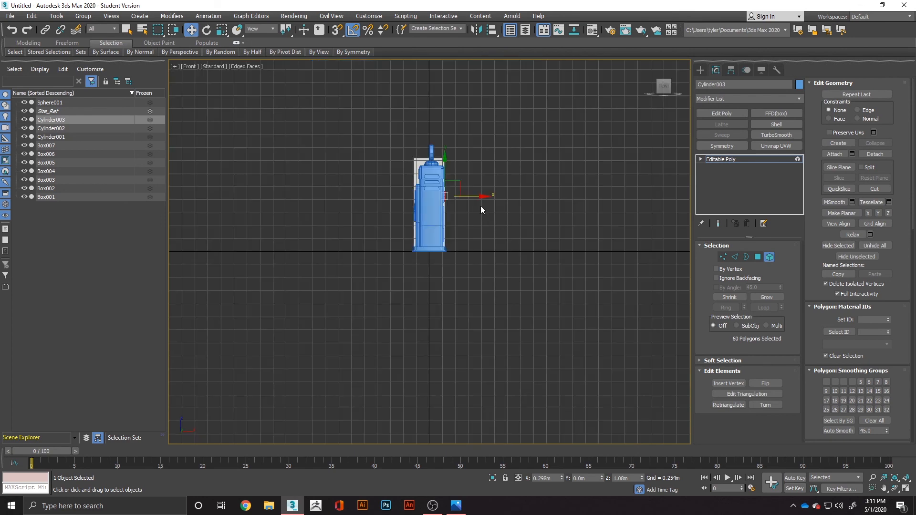
left_click(674, 88)
key("alt+Tab")
key("alt+Tab")
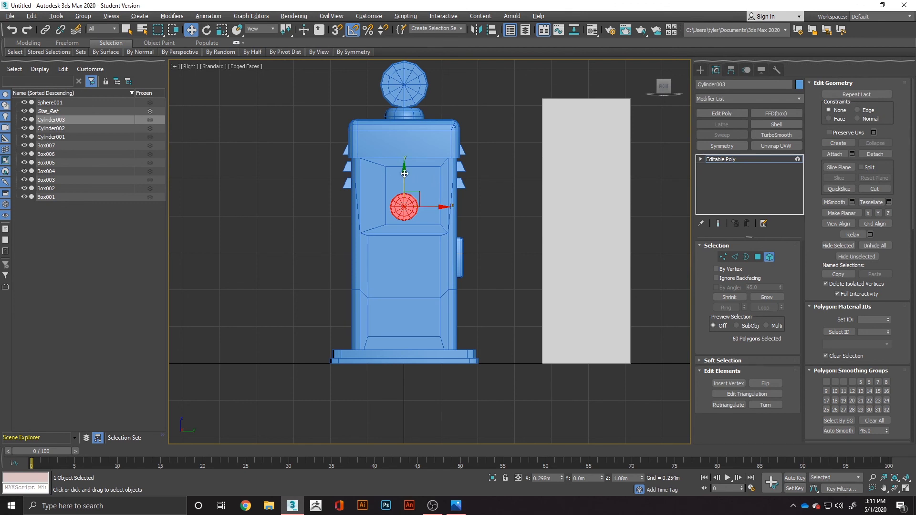
left_click_drag(404, 171, 404, 156)
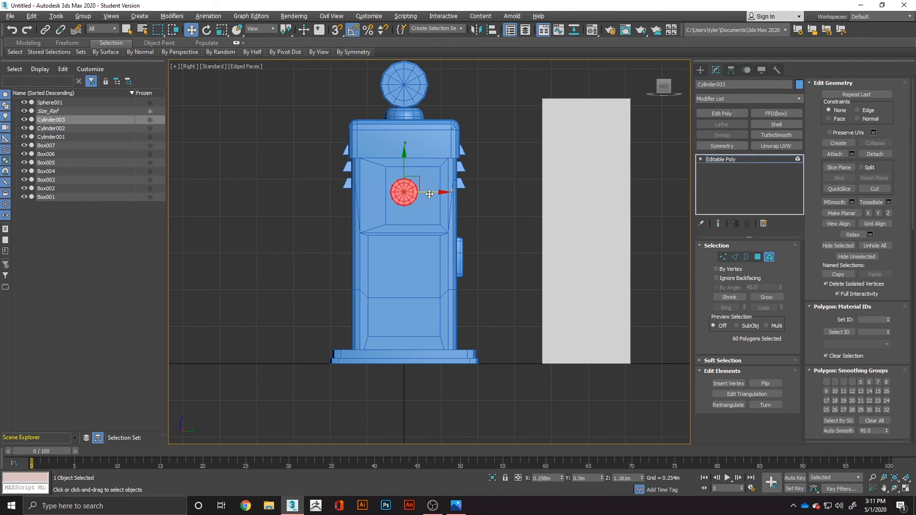
left_click_drag(429, 194, 438, 194)
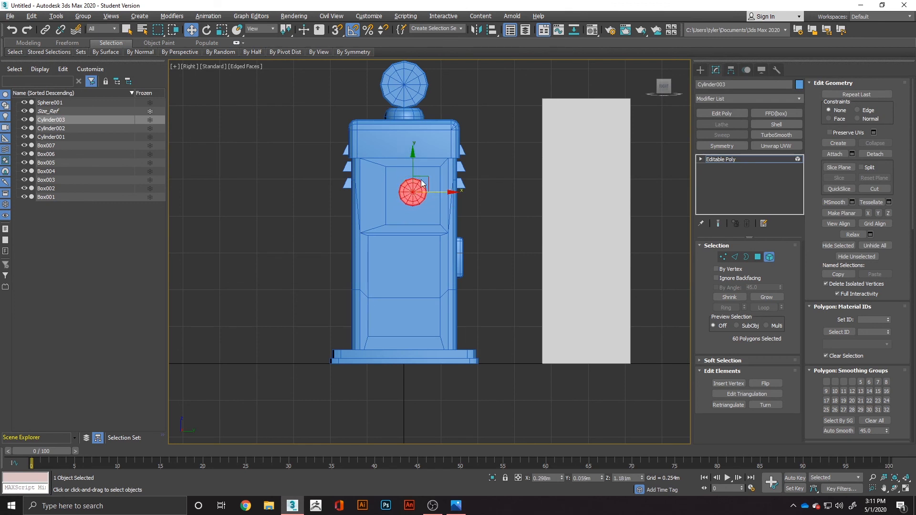
left_click_drag(414, 164, 414, 162)
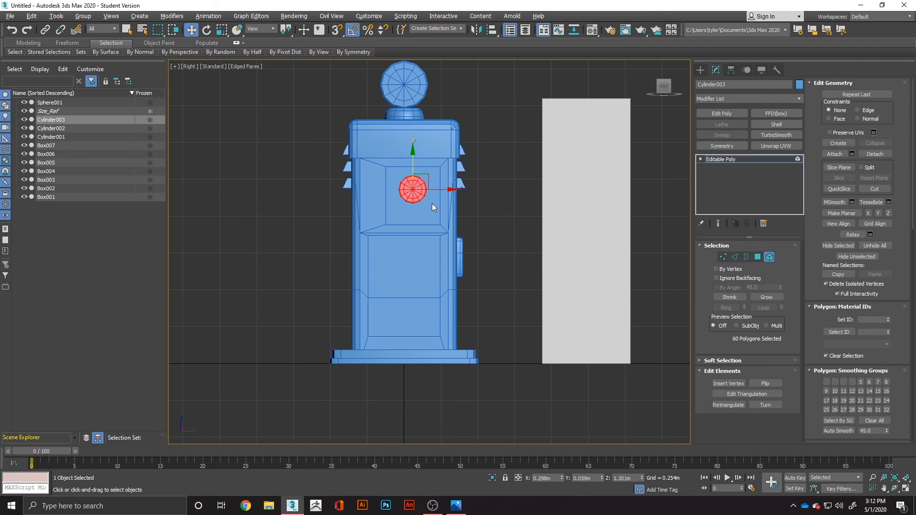
scroll(432, 203, "up", 4)
middle_click_drag(451, 209, 519, 241, "alt")
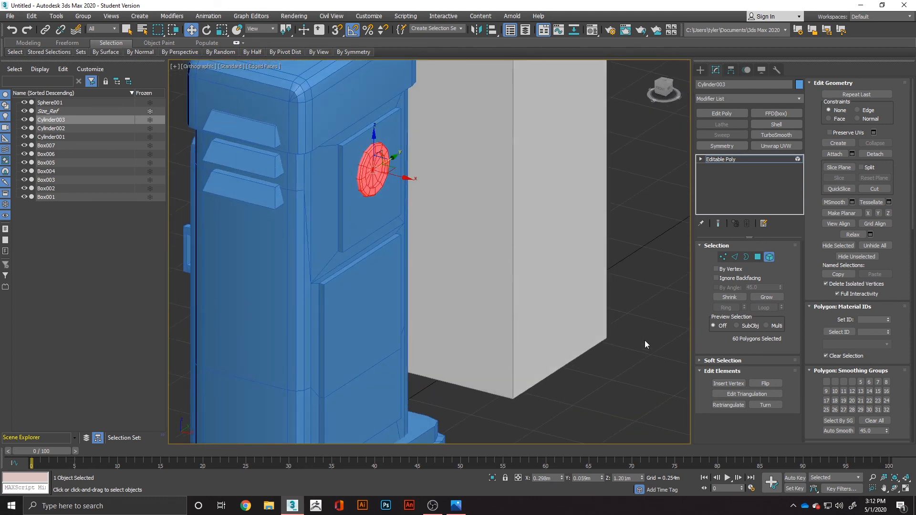
left_click(645, 341)
Step: Check the small back vent in the concept art and create a small upright box on the ground beside the machine
scroll(633, 334, "down", 3)
mouse_move(623, 333)
middle_mouse_down("alt")
mouse_move(568, 334)
mouse_move(605, 337)
middle_mouse_up("alt")
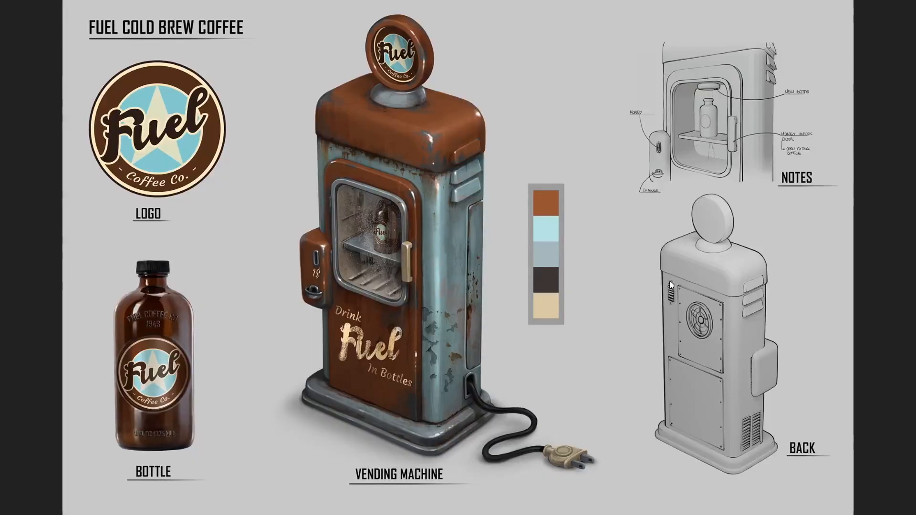
key("alt+Tab")
right_click(574, 395)
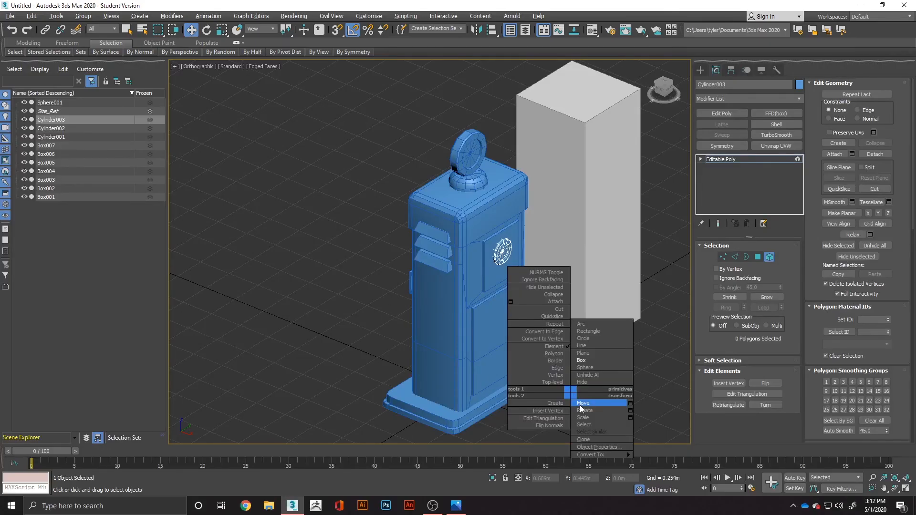
left_click(593, 359)
mouse_move(594, 391)
left_mouse_down()
mouse_move(601, 396)
mouse_move(590, 393)
left_mouse_up()
middle_click_drag(617, 385, 597, 369, "alt")
key("w")
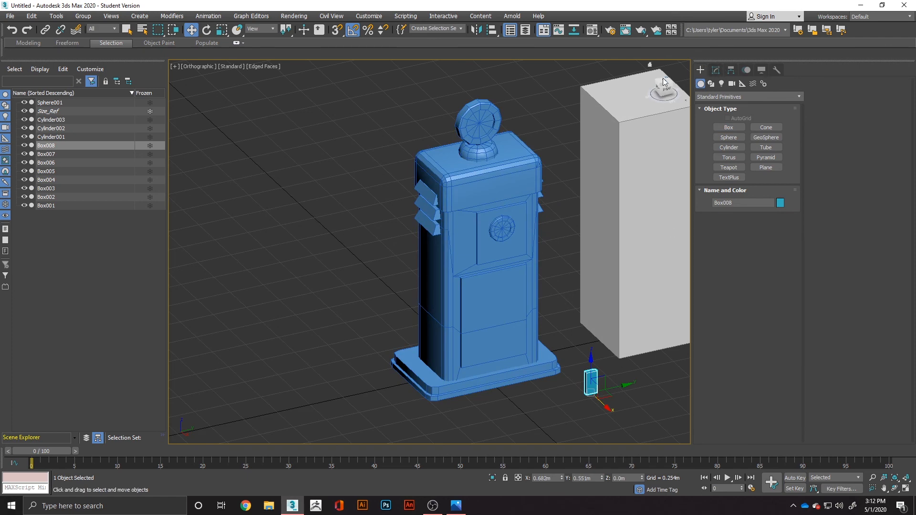
Step: Align the small box beside the fan panel as the back vent, at about Y -0.236 m, Z 1.182 m
left_click(666, 92)
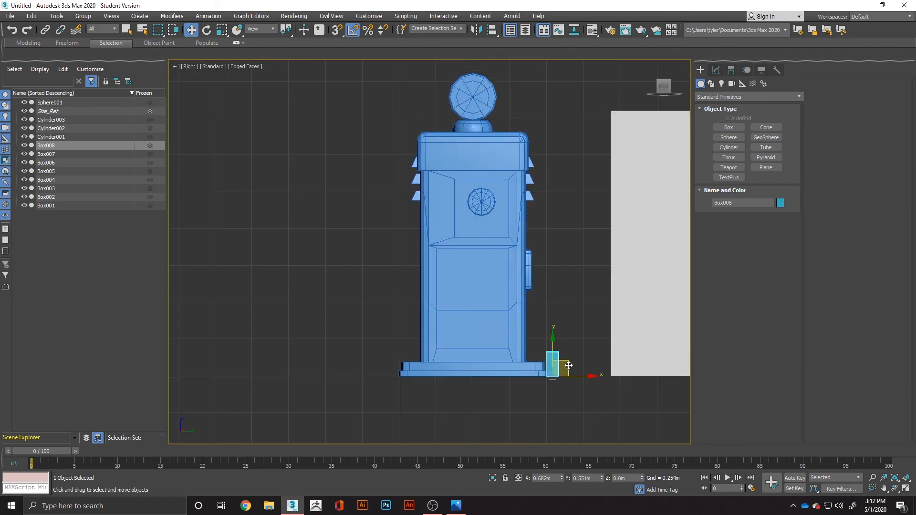
left_click_drag(575, 375, 439, 186)
key("alt+Tab")
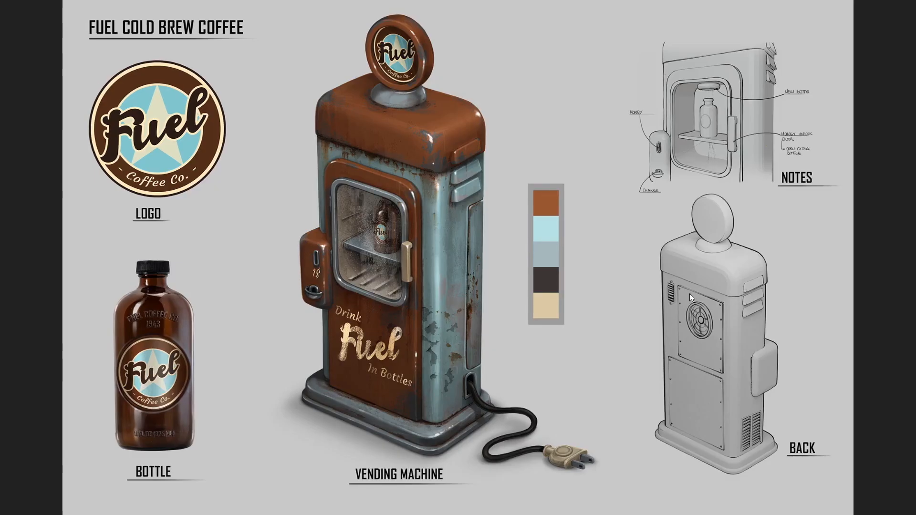
key("alt+Tab")
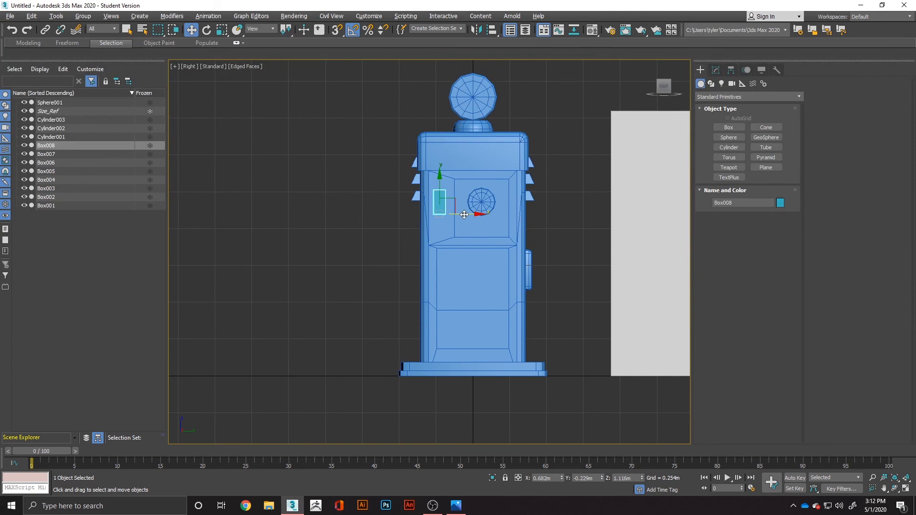
left_click_drag(464, 215, 462, 216)
left_click_drag(437, 183, 437, 173)
Step: Move the small vent box inward along X until it sits against the machine's back
middle_click_drag(437, 173, 477, 214, "alt")
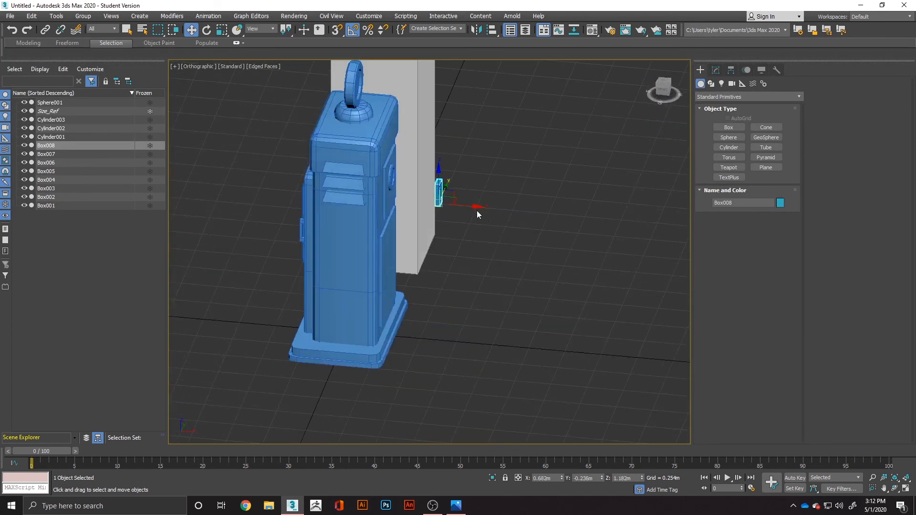
left_click_drag(467, 205, 406, 210)
middle_click_drag(459, 214, 421, 287, "alt")
left_click(493, 293)
Step: Hide the Size_Ref block and select the machine's main body, Box002, from the side with the money box
key("alt+Tab")
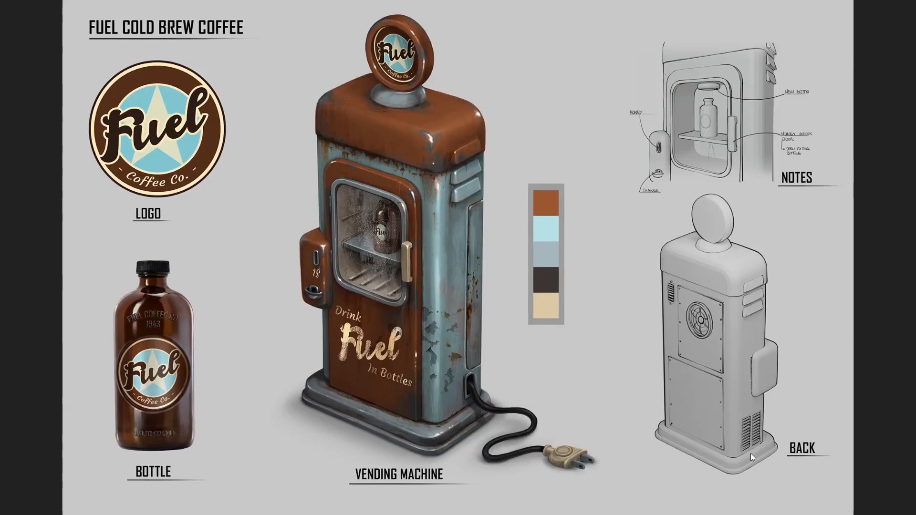
key("alt+Tab")
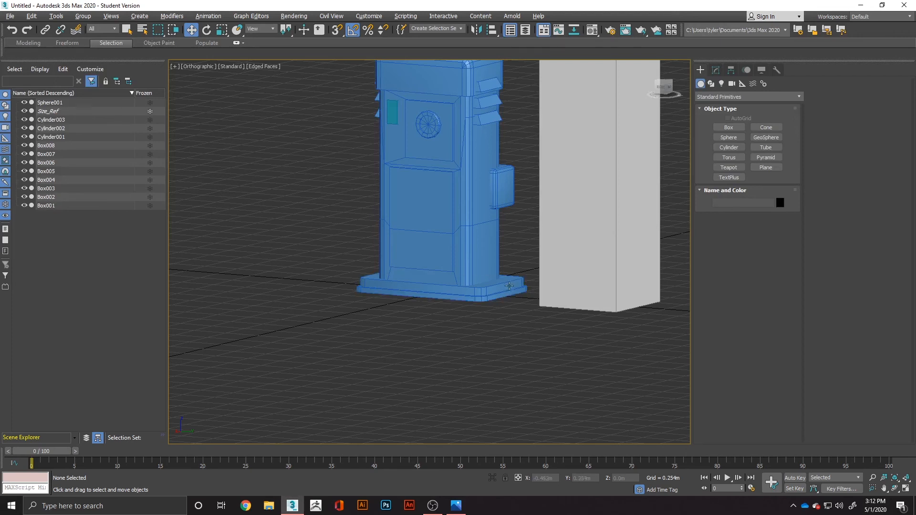
middle_click_drag(613, 333, 445, 278, "alt")
left_click(433, 251)
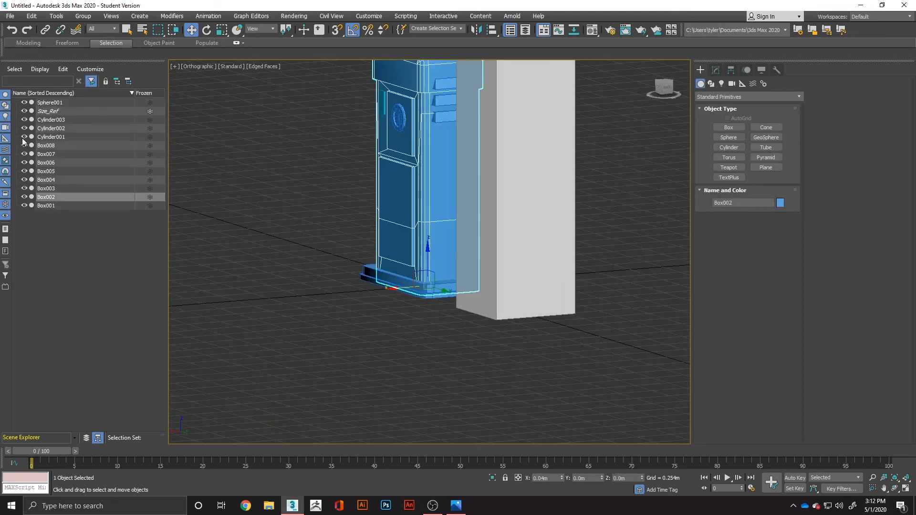
left_click(27, 113)
middle_click_drag(531, 241, 576, 225, "alt")
left_click(503, 293)
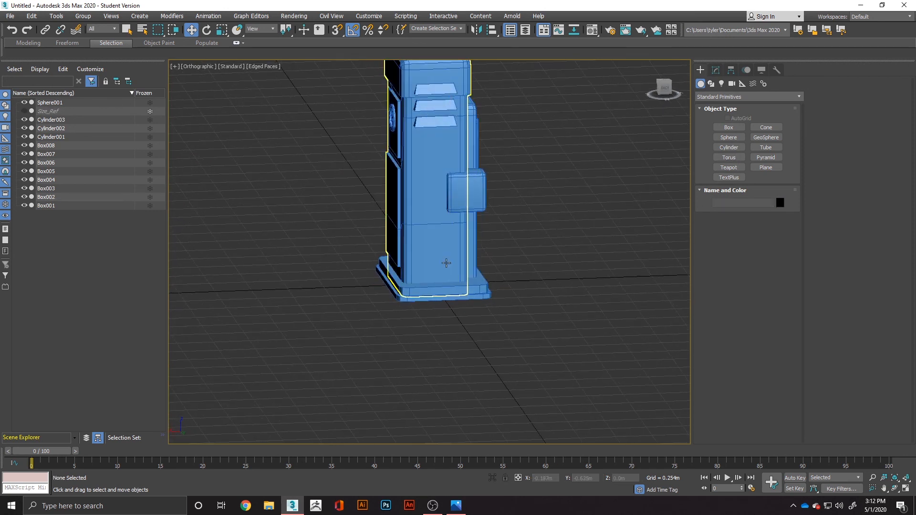
left_click(446, 262)
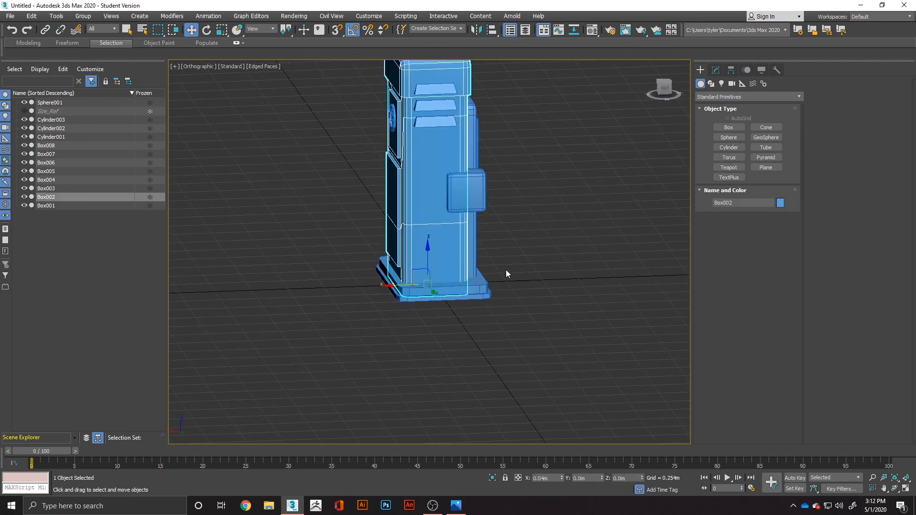
Step: Create an upright box on the ground beside the machine, about 0.062 m long, 0.3 m wide and 0.484 m high
right_click(528, 339)
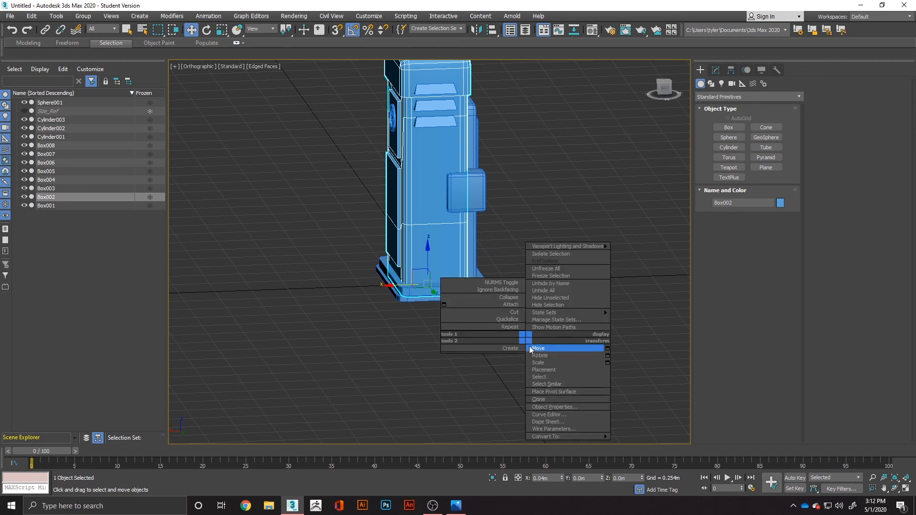
left_click(470, 402)
right_click(473, 380)
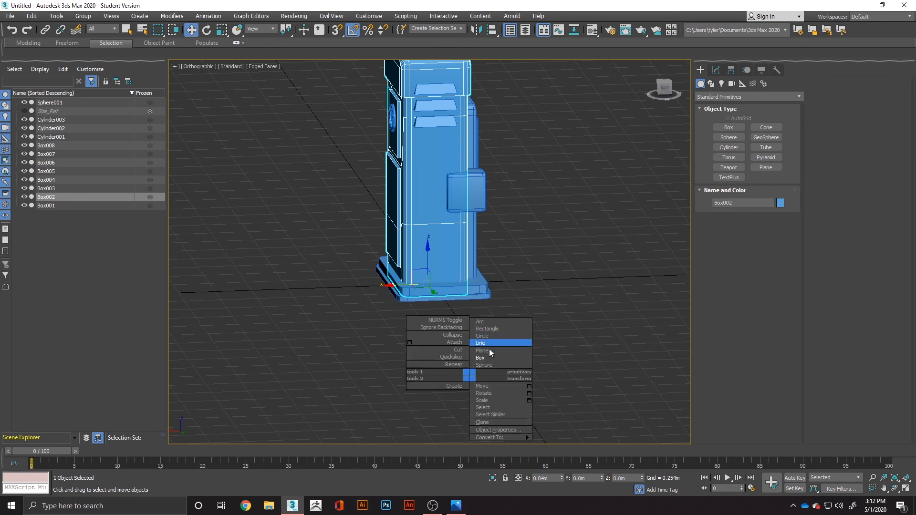
left_click(480, 358)
left_click_drag(454, 338, 499, 337)
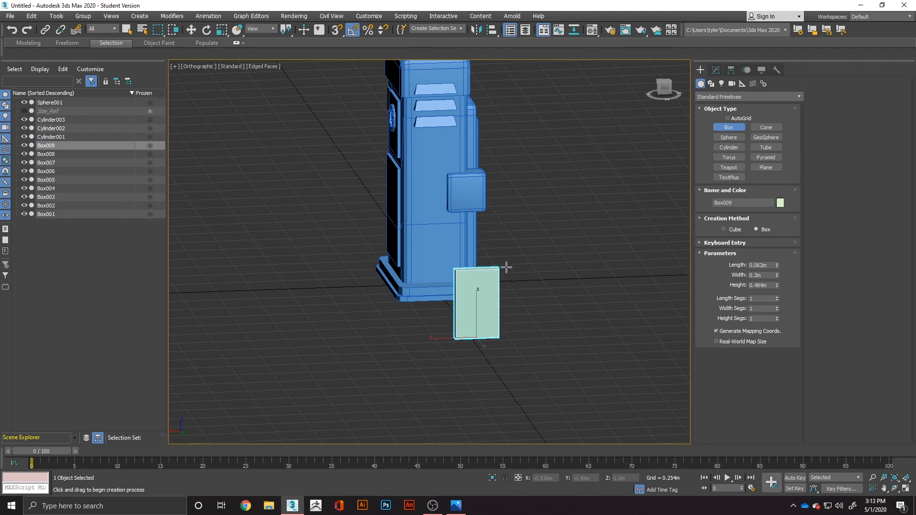
Step: Move the new box along Y against the machine's money-box side, at about Y 0.364 m
middle_click_drag(477, 331, 542, 360, "alt")
key("w")
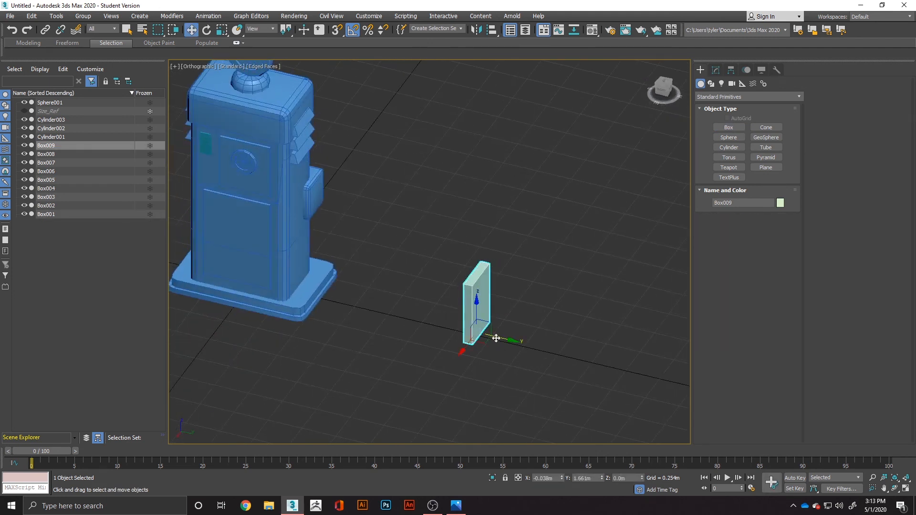
left_click_drag(495, 337, 325, 295)
middle_click_drag(347, 293, 310, 289, "alt")
Step: Scale the side vent box down and position it on the lower side below the money box, at about X 0.039 m, Z 0.123 m
left_click(666, 88)
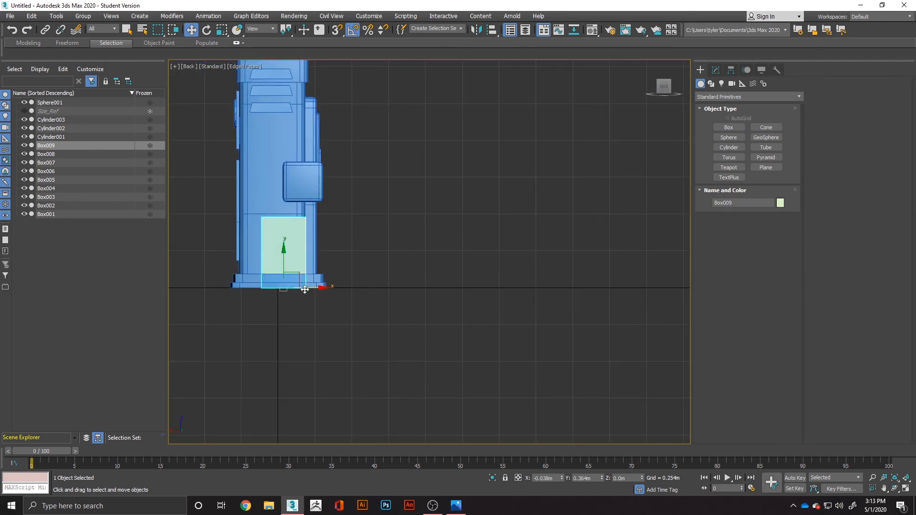
left_click_drag(315, 289, 273, 299)
key("r")
key("w")
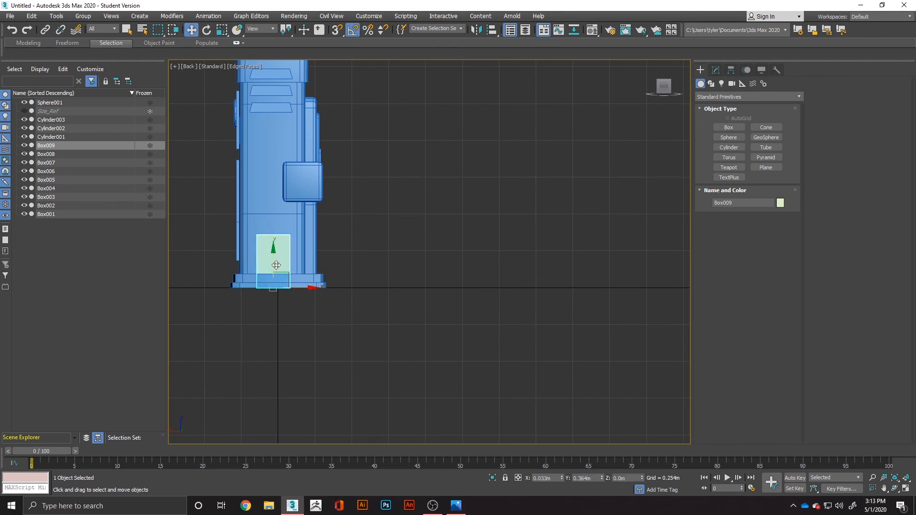
left_click_drag(275, 261, 275, 239)
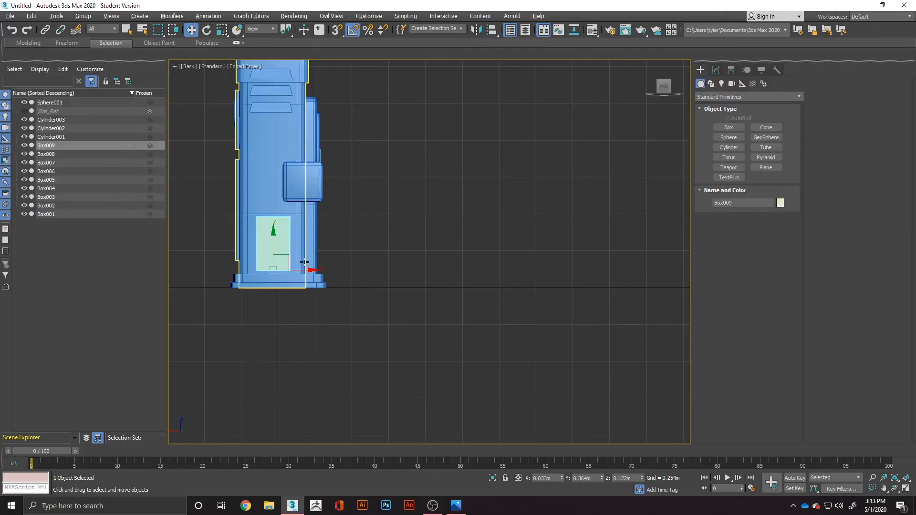
left_click_drag(304, 271, 303, 270)
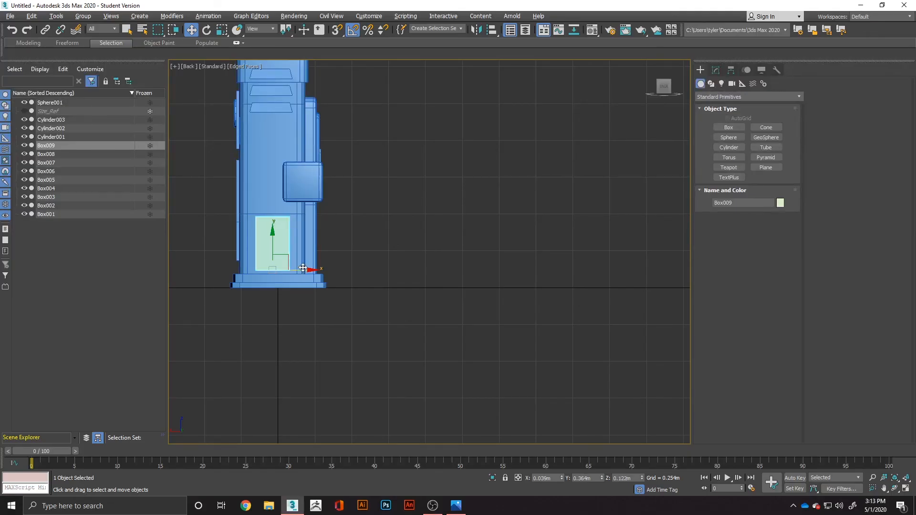
Step: Select all visible objects and give them the same blue object color
middle_click_drag(303, 268, 370, 284, "alt")
left_click(359, 294)
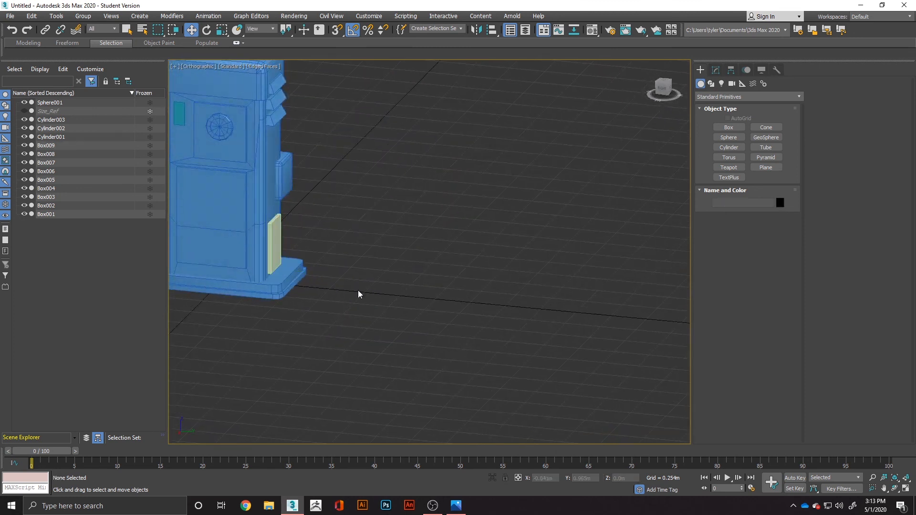
scroll(339, 279, "down", 3)
key("ctrl+a")
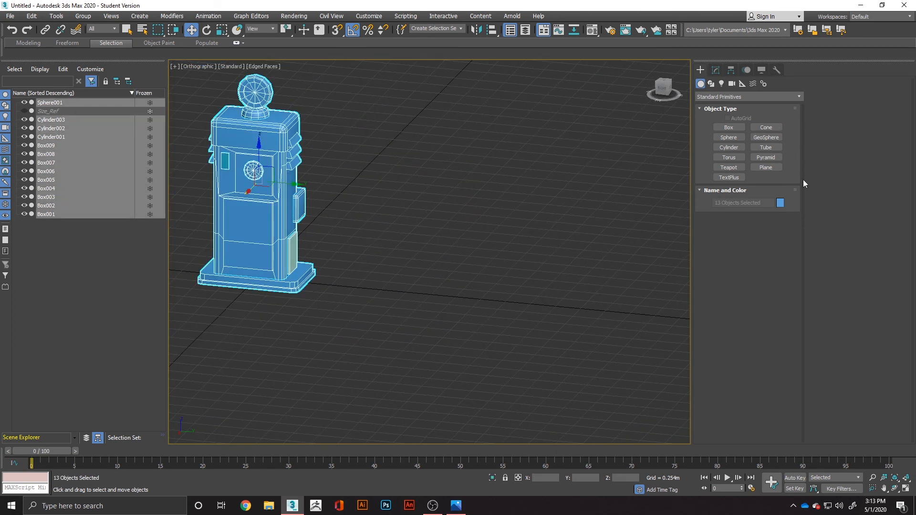
left_click(780, 203)
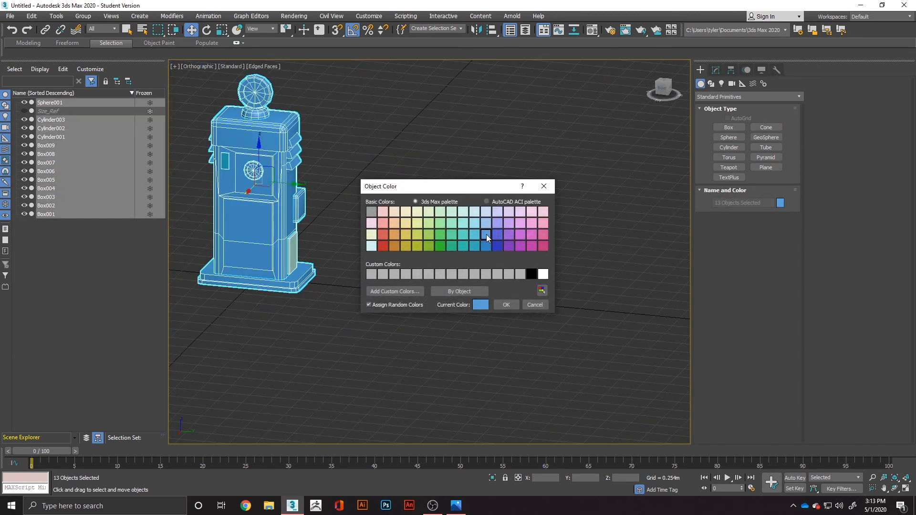
left_click(506, 304)
left_click(413, 281)
Step: Check the power cable outlet in the concept art and copy the side vent box to the machine's opposite side, at about Y -0.532 m
middle_click_drag(415, 280, 365, 273, "alt")
key("alt+Tab")
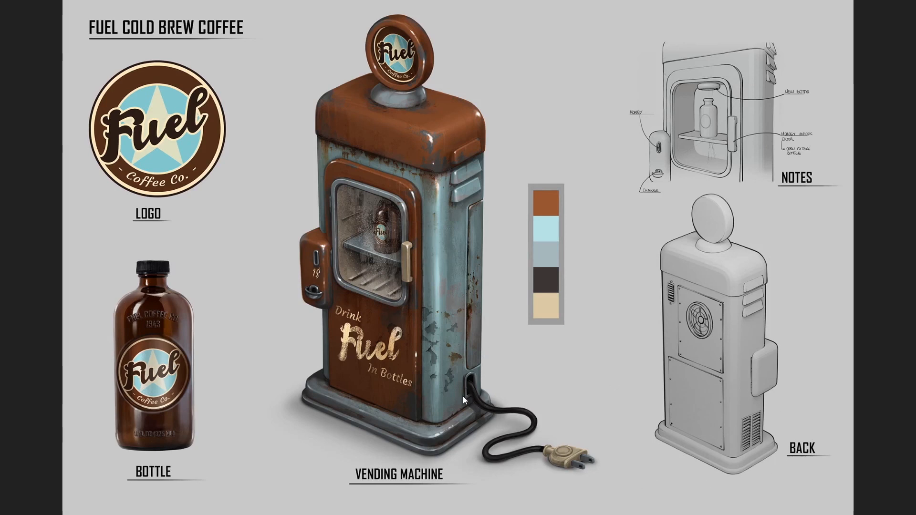
key("alt+Tab")
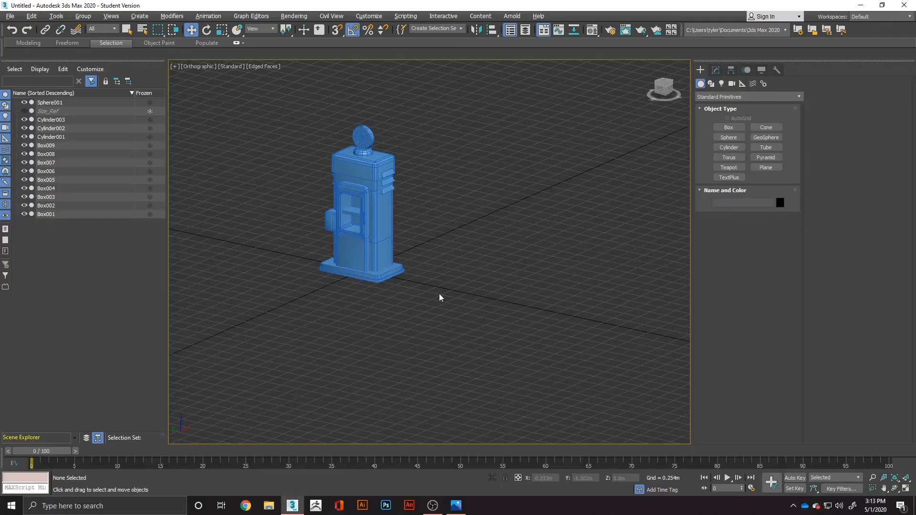
middle_click_drag(448, 310, 593, 309, "alt")
right_click(507, 313)
left_click(436, 317)
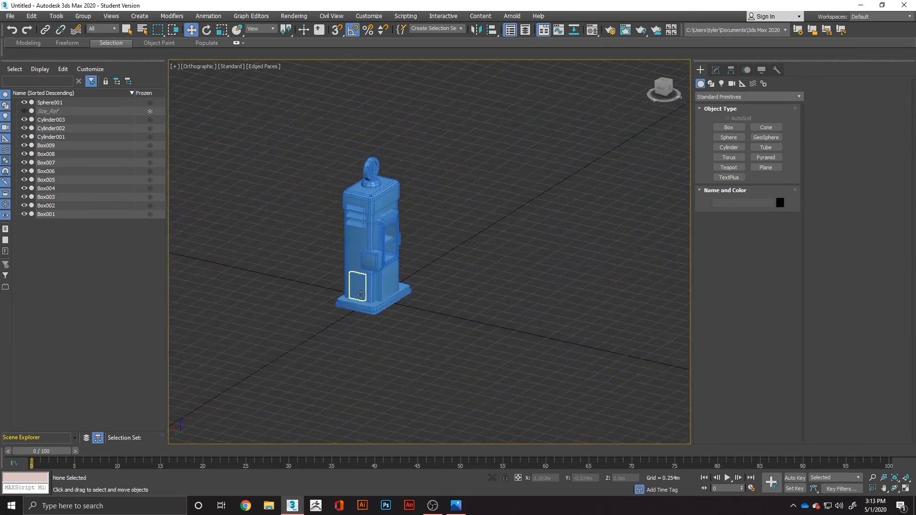
left_click(358, 286)
left_click_drag(365, 286, 379, 292, "shift")
left_click(431, 288)
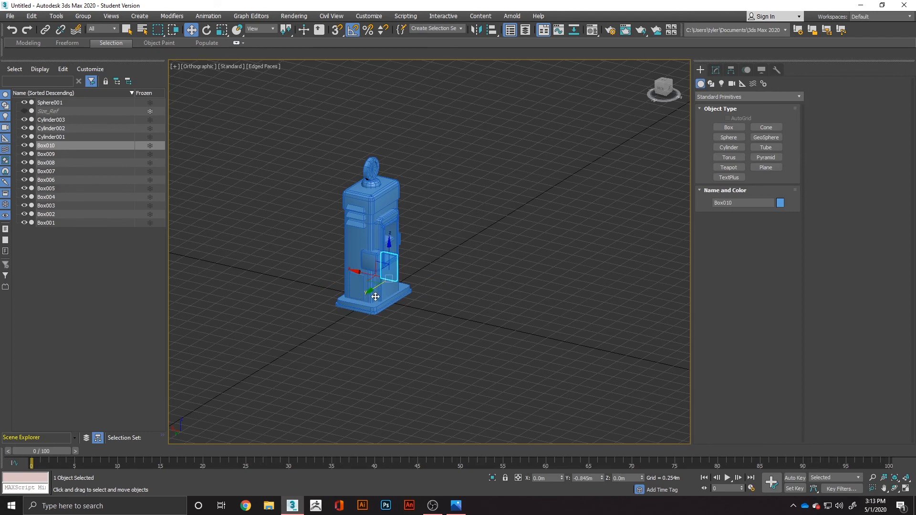
Step: Convert the copied box on the machine's cable side to an Editable Poly
middle_click_drag(414, 301, 336, 273, "alt")
scroll(371, 260, "up", 5)
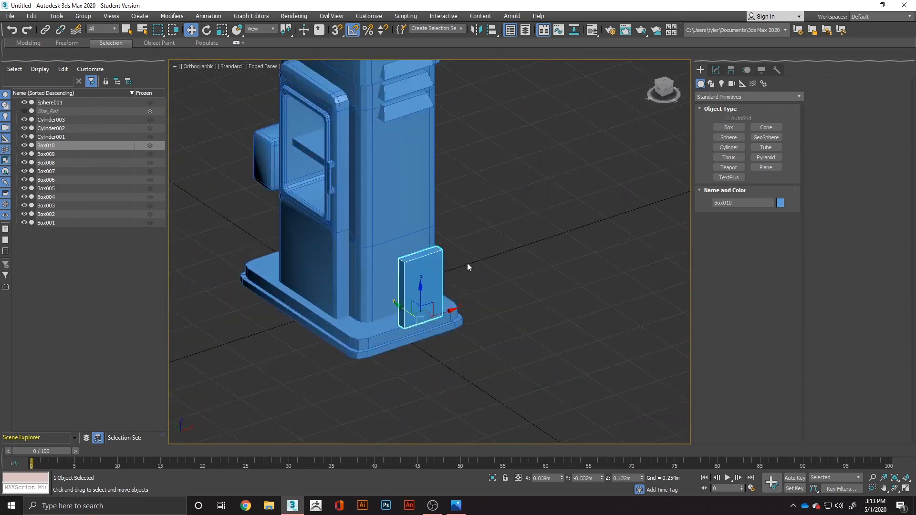
key("1")
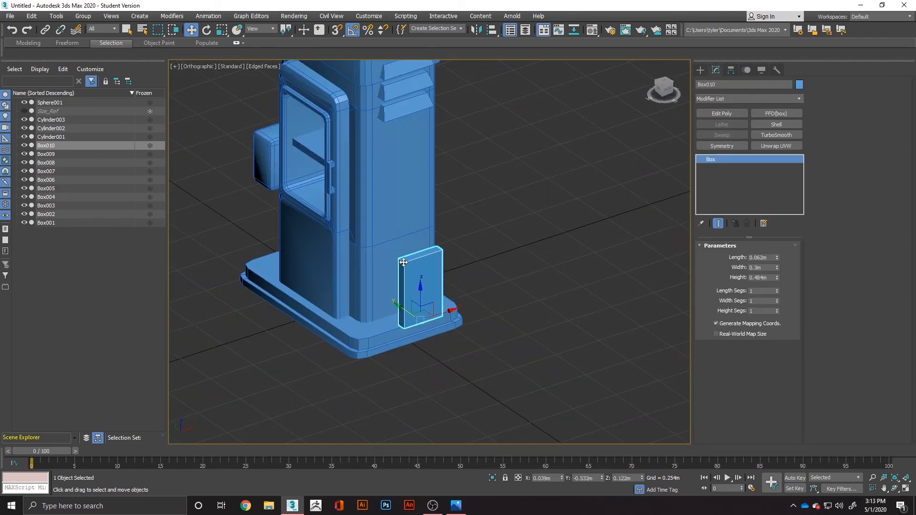
right_click(414, 279)
mouse_move(435, 371)
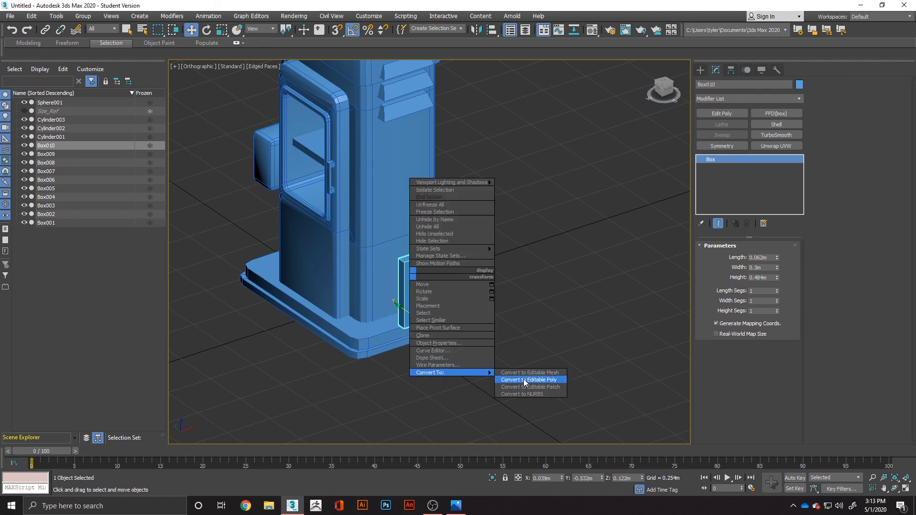
left_click(530, 380)
Step: Select the two short top edges at the copied box's upper corners
key("2")
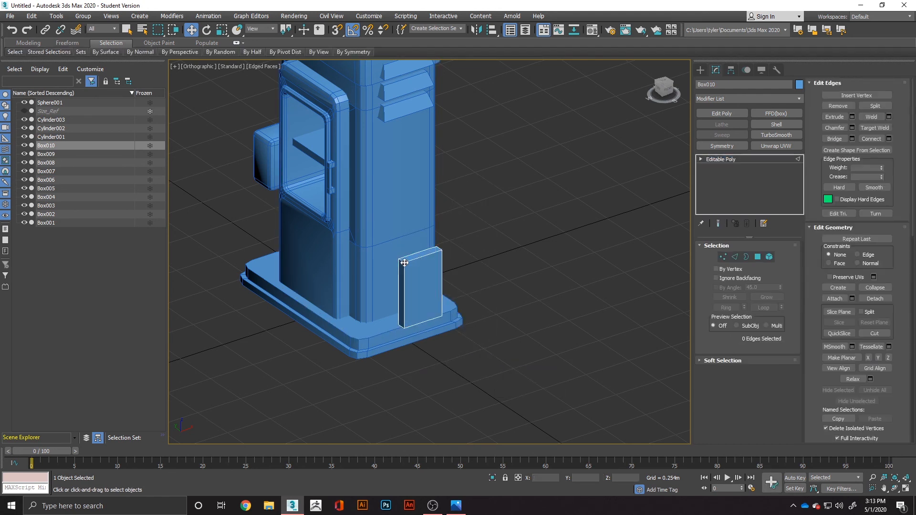
left_click(401, 261)
left_click(441, 249, "ctrl")
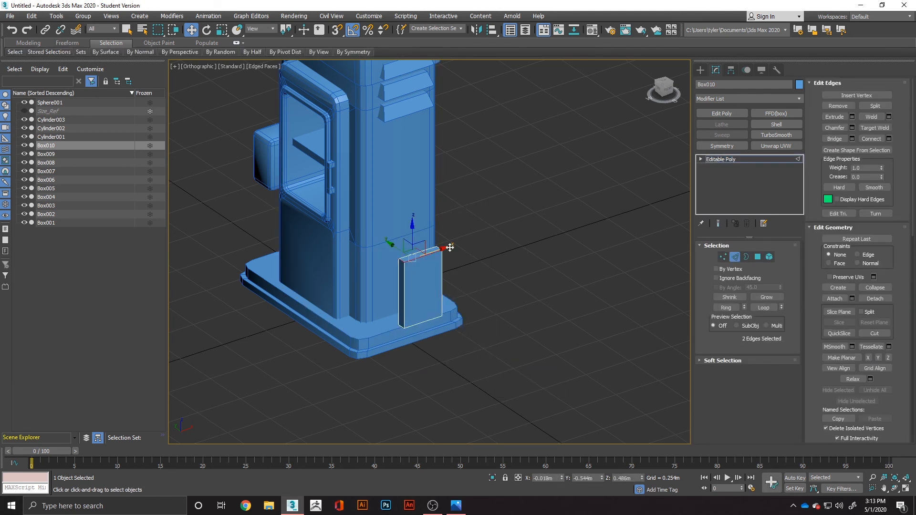
left_click(432, 251)
scroll(426, 251, "up", 5)
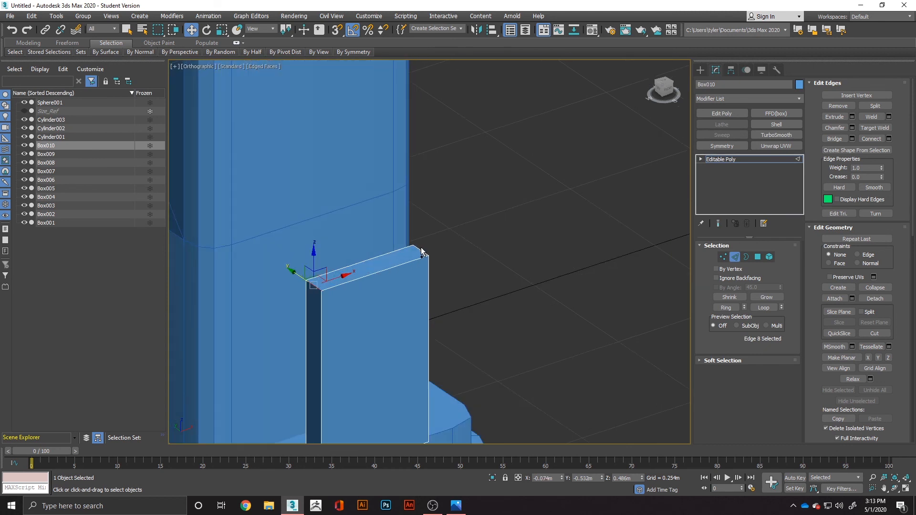
left_click(420, 250, "ctrl")
Step: Chamfer the two selected edges with 3 segments and an amount slightly above 0.107 m to round the box's top
right_click(392, 259)
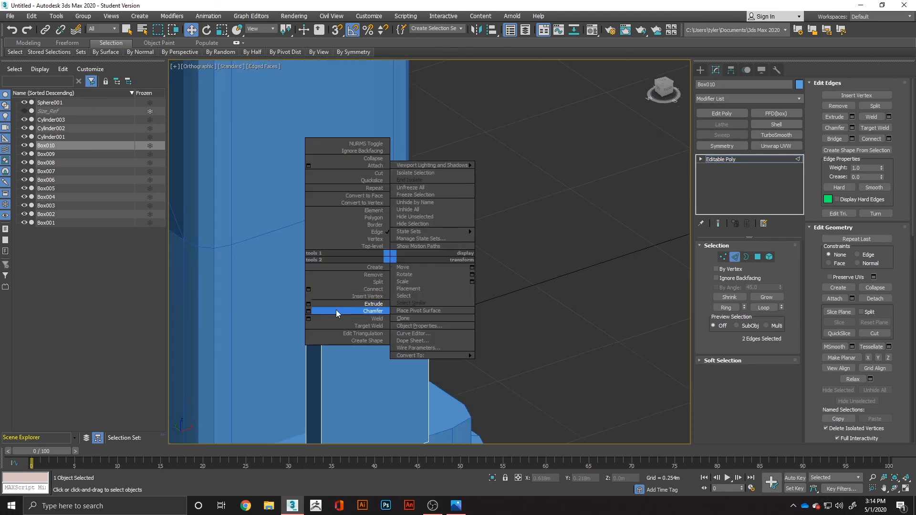
left_click(309, 311)
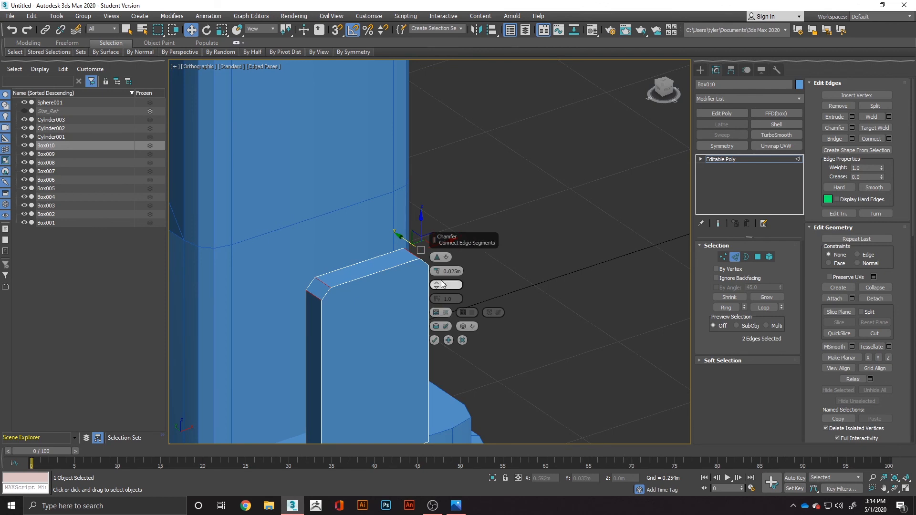
left_click_drag(437, 283, 439, 221)
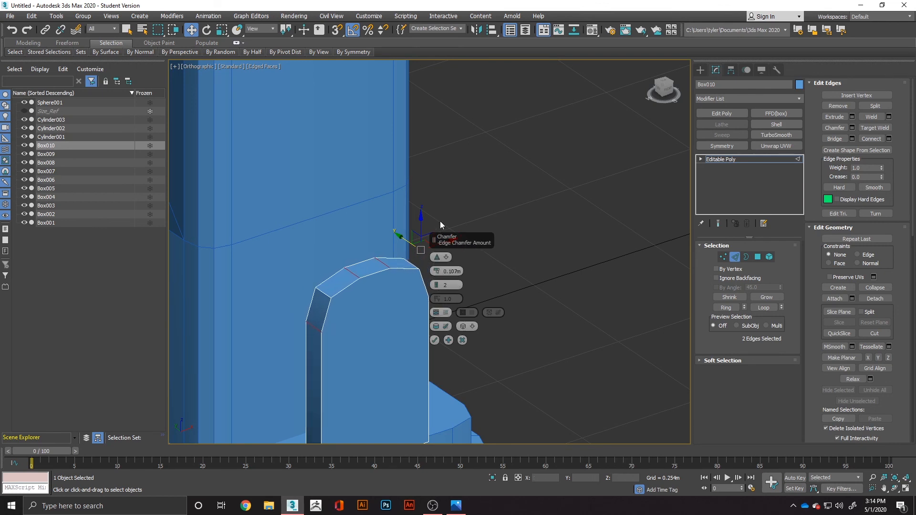
left_click(436, 283)
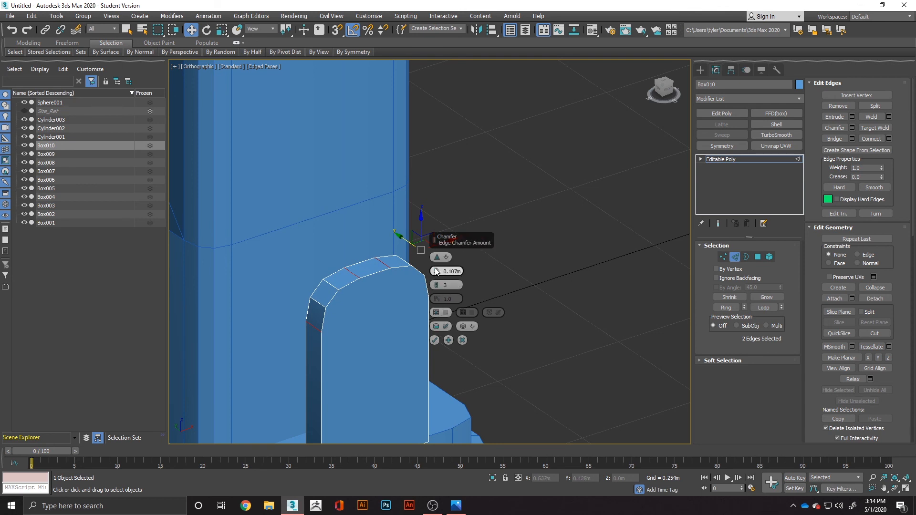
left_click_drag(436, 271, 435, 266)
left_click(435, 340)
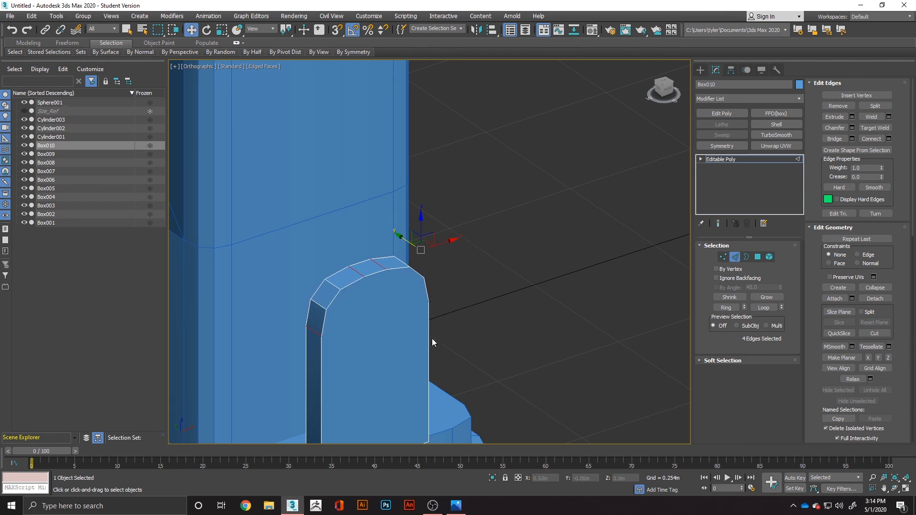
Step: Scale the entire rounded plate element down uniformly to match the small cable outlet in the concept art
scroll(443, 340, "down", 3)
middle_click_drag(510, 344, 498, 310)
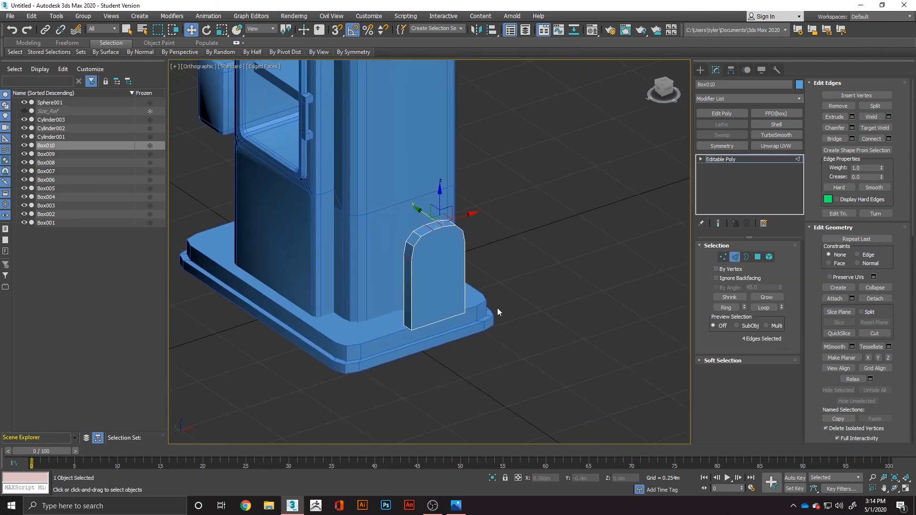
left_click(768, 257)
left_click(448, 282)
key("r")
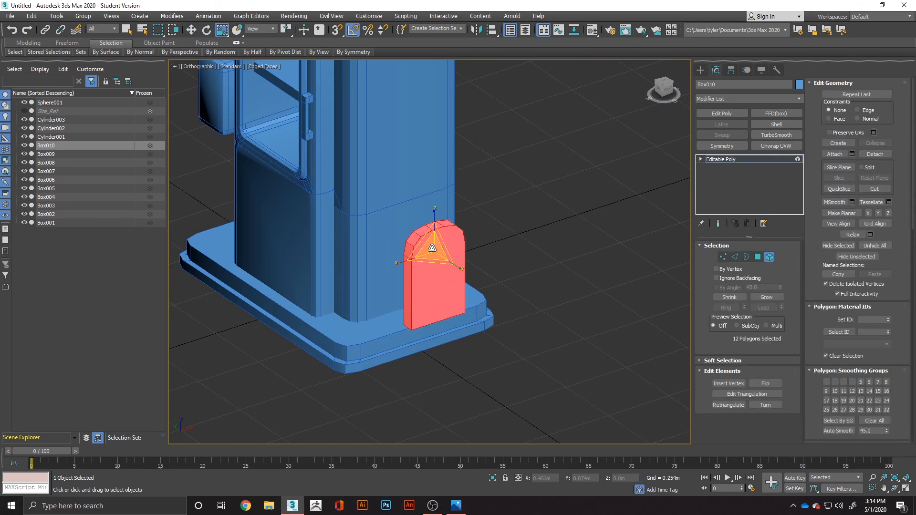
left_click_drag(432, 247, 411, 335)
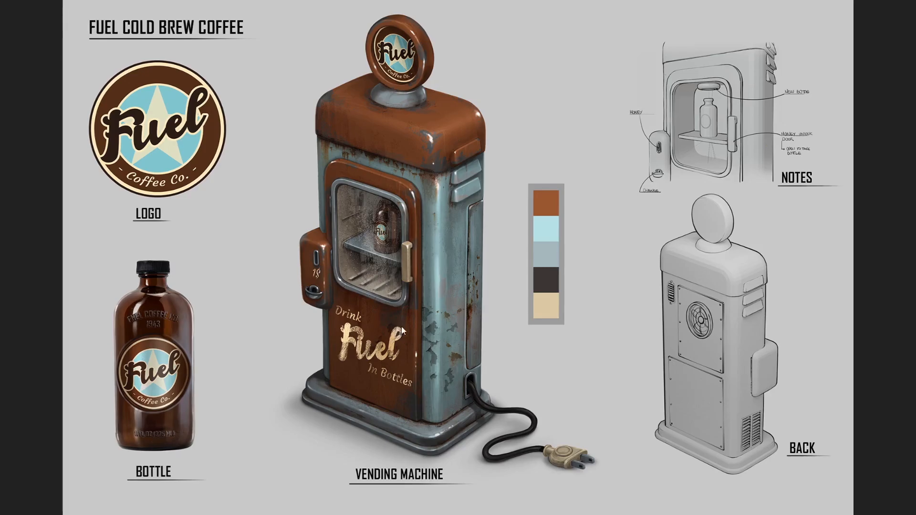
key("alt+Tab")
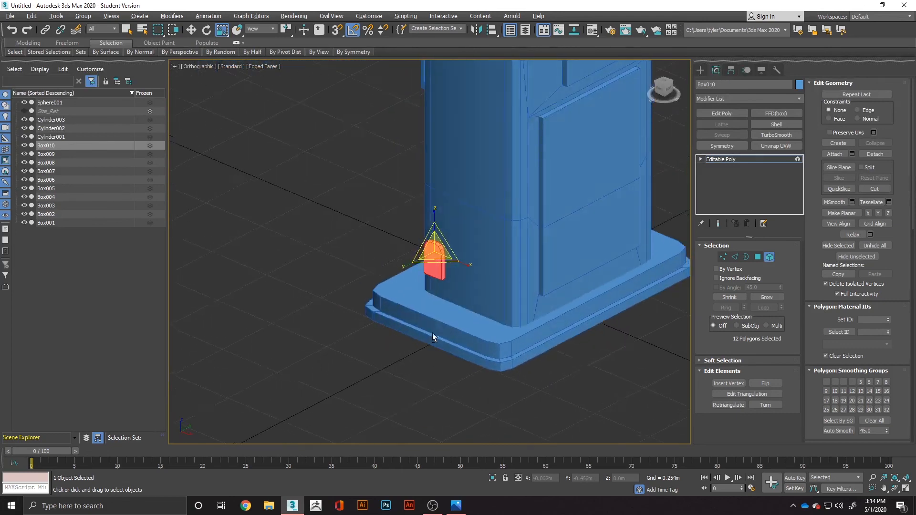
Step: Delete the rounded outlet plate's inner face against the machine and select its outer face
middle_click_drag(432, 333, 511, 328, "alt")
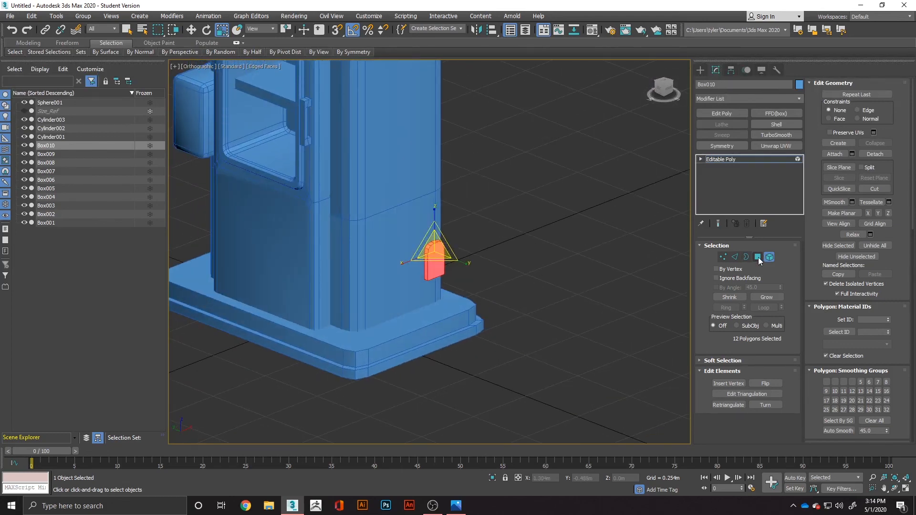
middle_click_drag(577, 272, 460, 291, "alt")
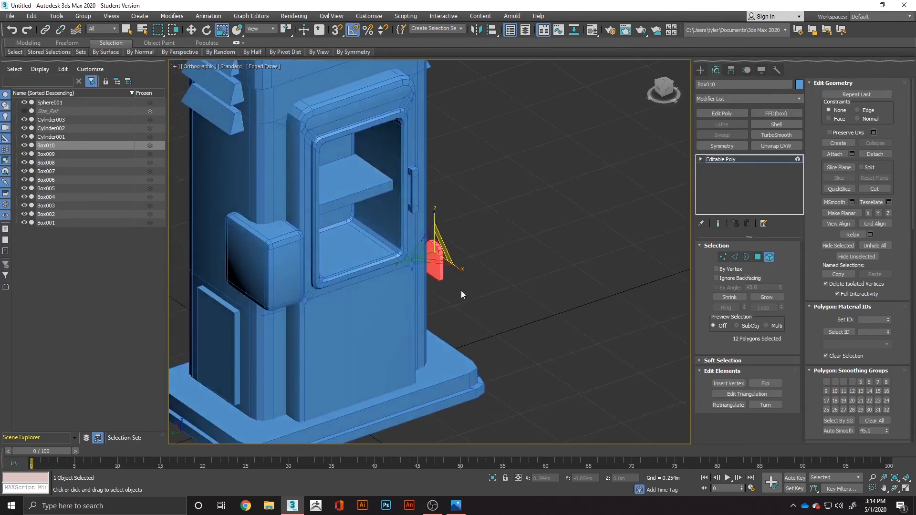
left_click(758, 257)
left_click(433, 262)
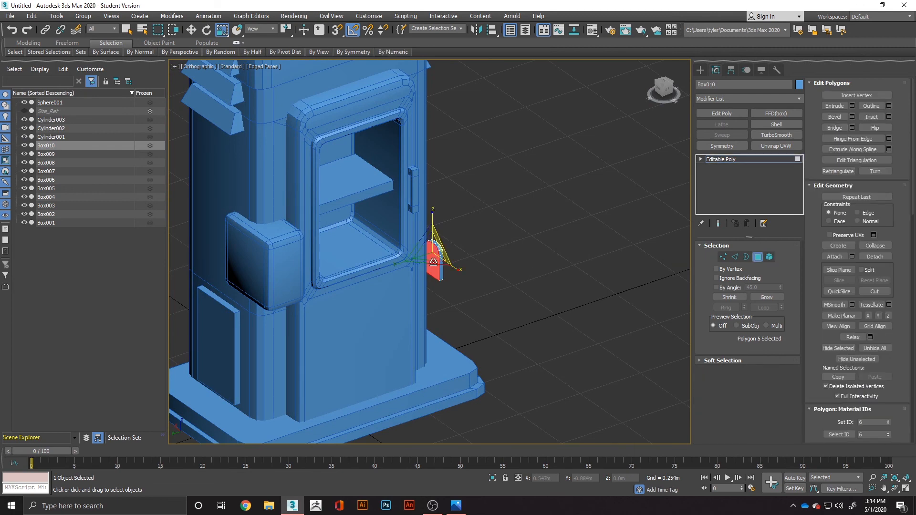
key("Delete")
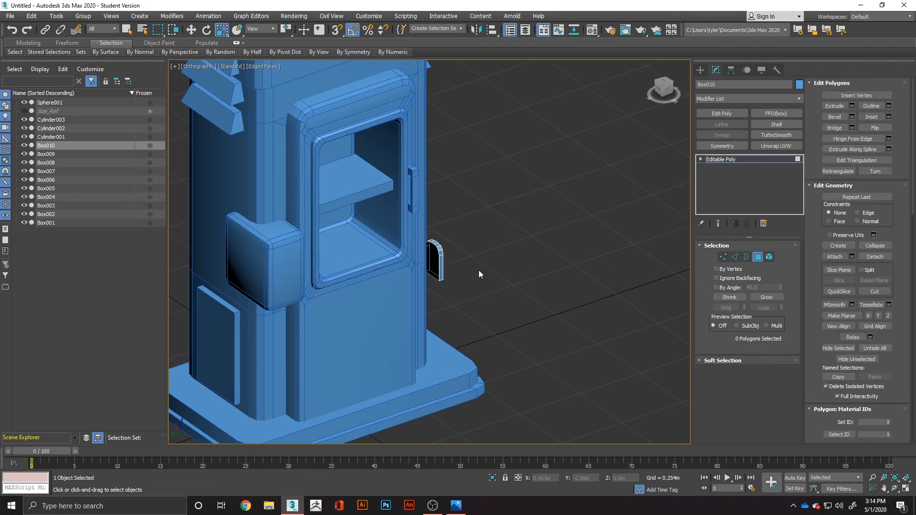
middle_click_drag(478, 270, 397, 265, "alt")
key("ctrl+z")
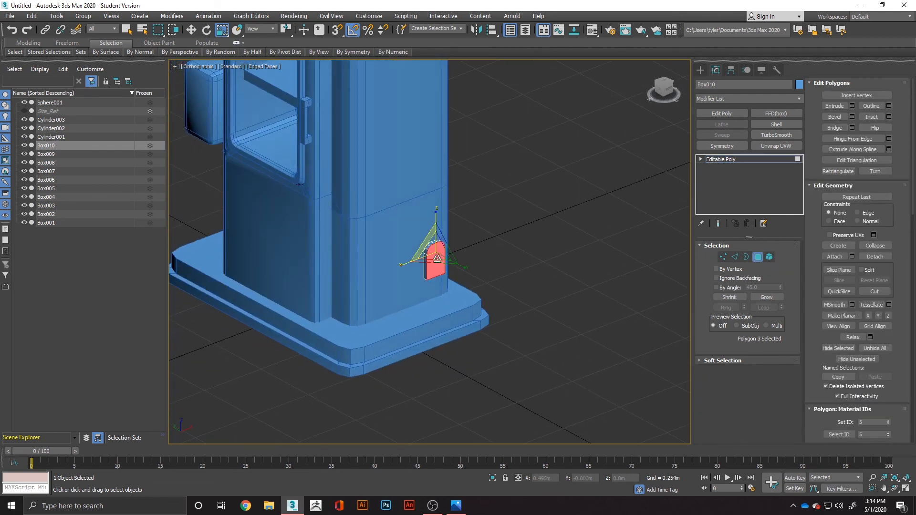
Step: Inset the outlet plate's selected outer face by less than 0.025 m to leave a narrow arched border
right_click(437, 258)
left_click(353, 304)
scroll(526, 278, "up", 5)
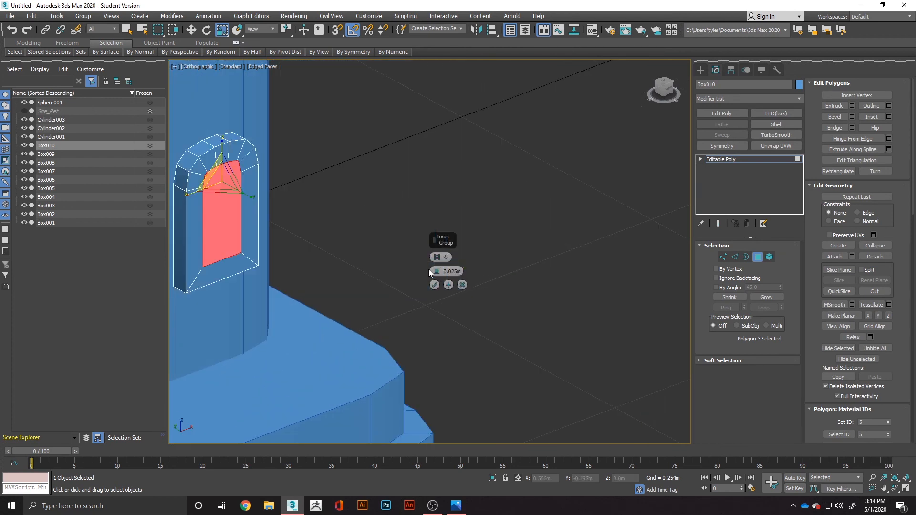
left_click_drag(434, 273, 445, 293)
left_click(434, 285)
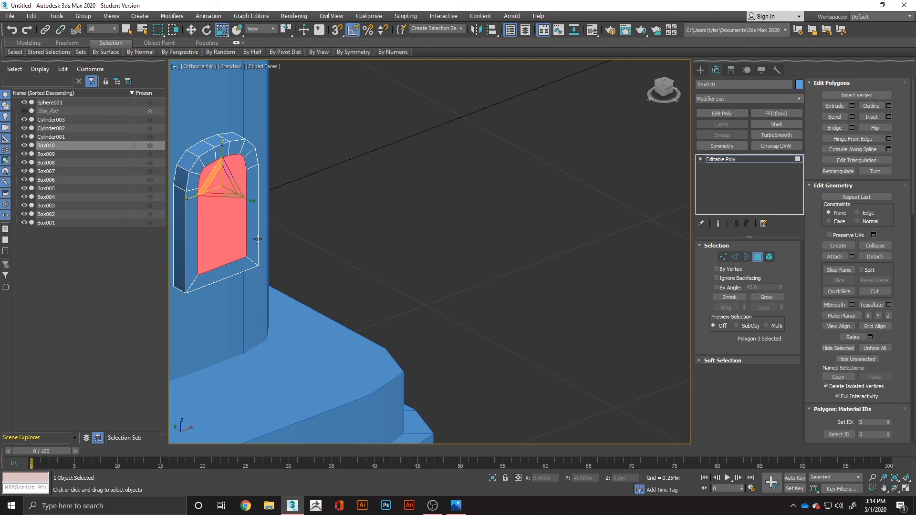
Step: Extrude the inset outlet face inward by -0.015 m to form the cable recess
right_click(227, 237)
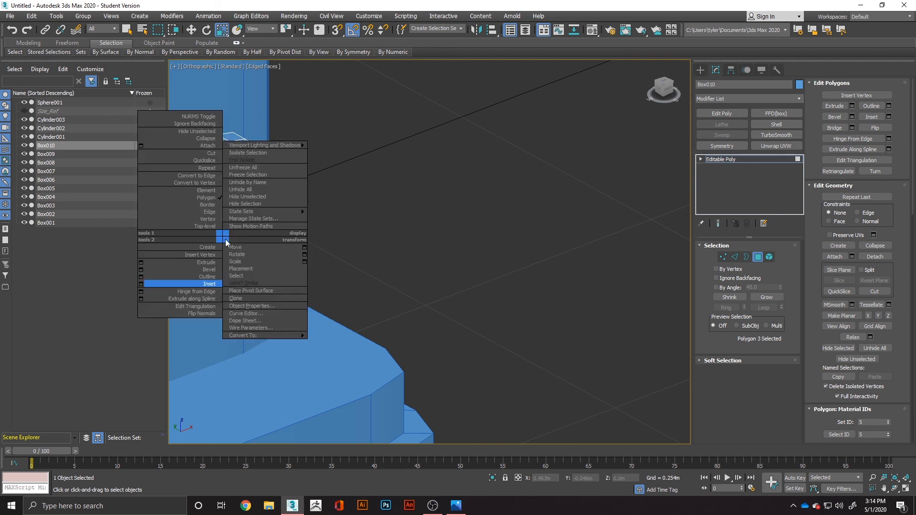
left_click(143, 263)
left_click_drag(437, 273, 438, 288)
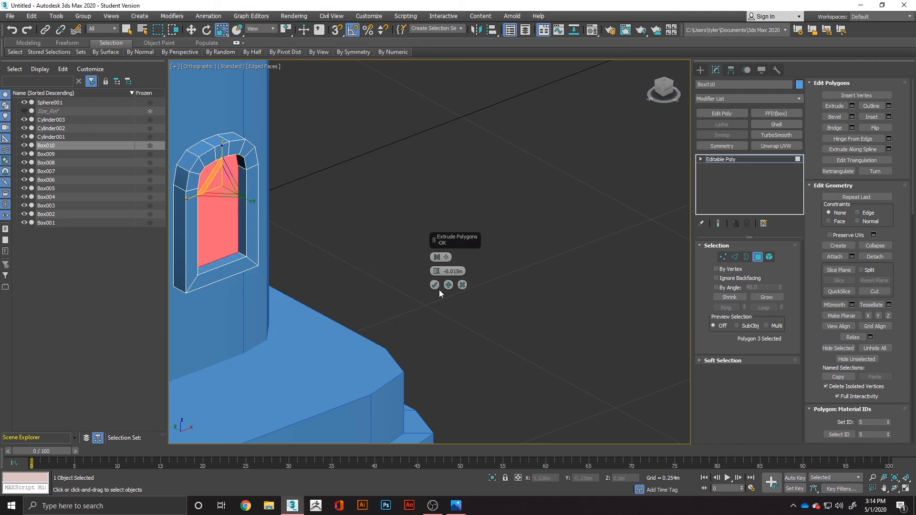
left_click(434, 285)
middle_click_drag(431, 285, 406, 281, "alt")
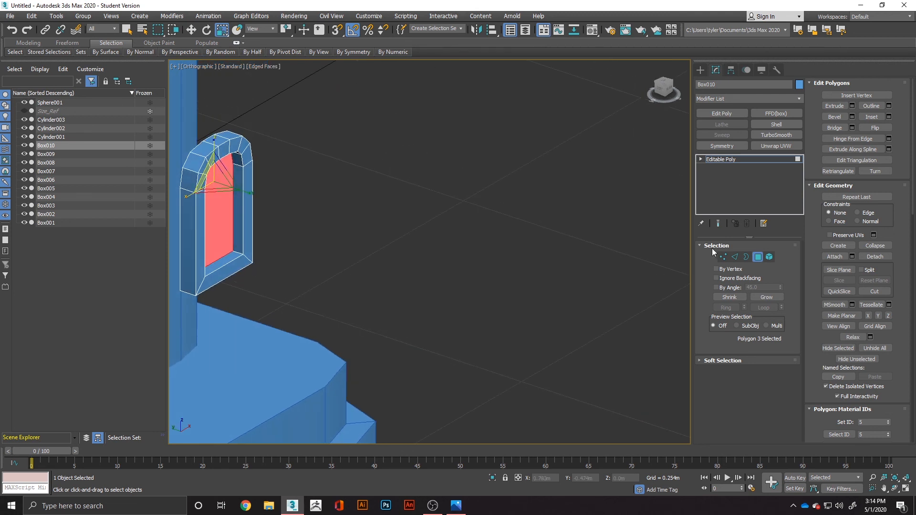
Step: Leave sub-object editing and center the outlet plate's pivot to the object
left_click(769, 257)
key("w")
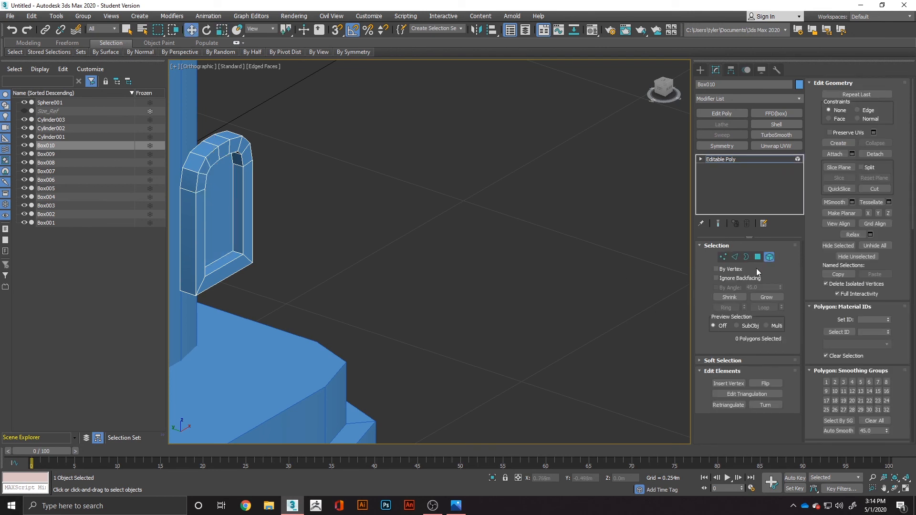
left_click(767, 258)
scroll(382, 251, "down", 2)
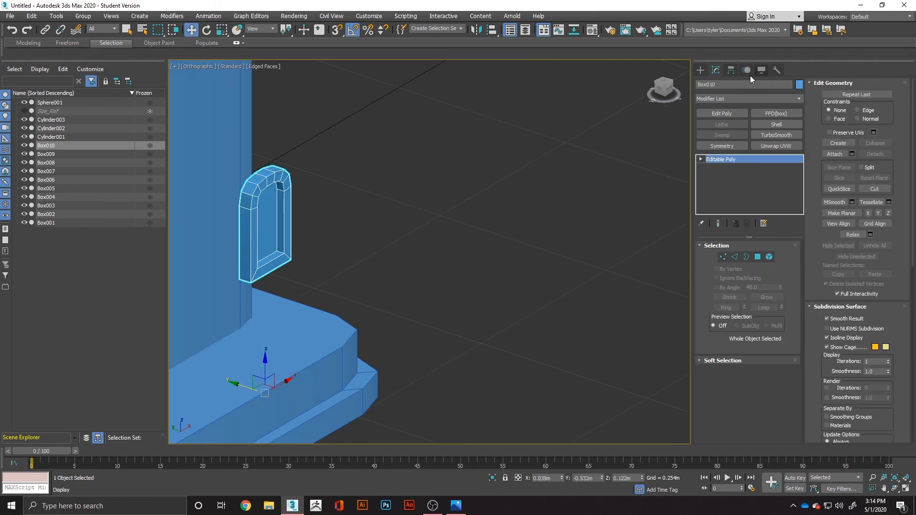
left_click(730, 70)
left_click(748, 136)
left_click(752, 186)
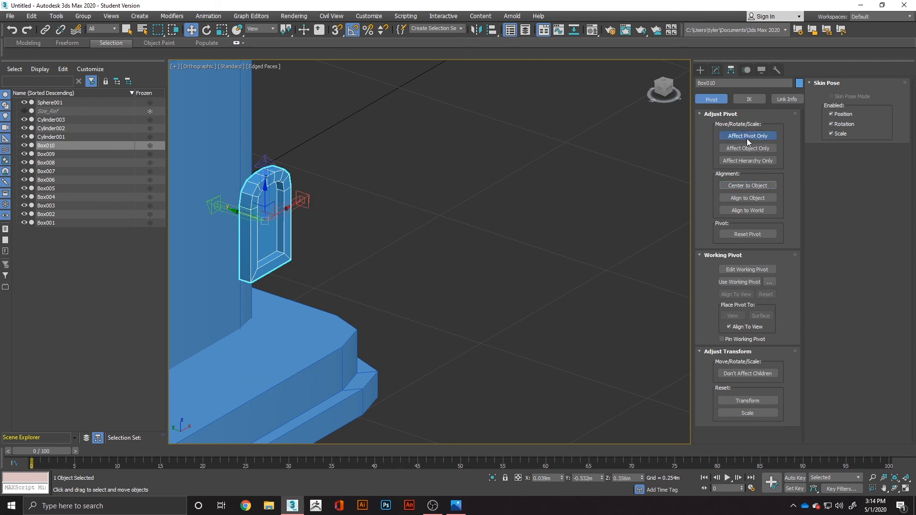
left_click(746, 137)
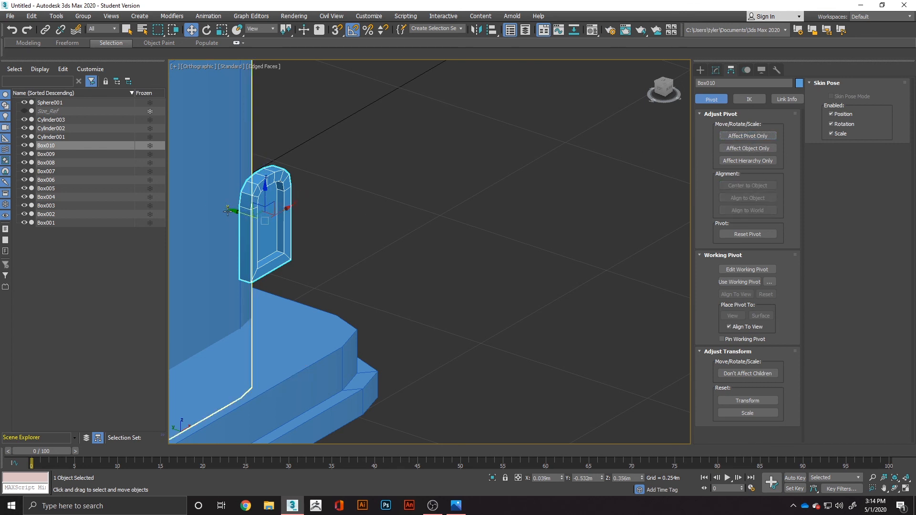
Step: Slide the outlet plate along Y to about -0.369 m so it sits against the machine's side
left_click_drag(236, 210, 160, 211)
middle_click_drag(249, 224, 475, 263)
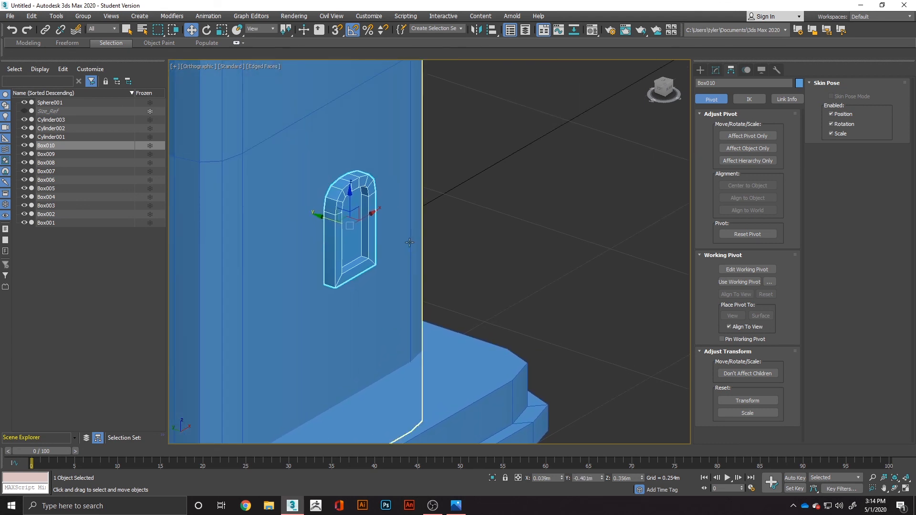
left_click_drag(321, 215, 299, 210)
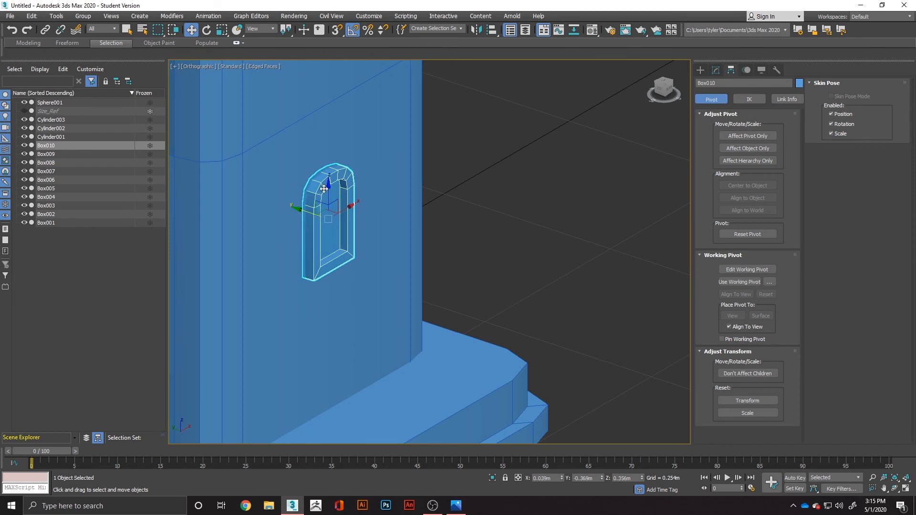
Step: In the front view, move the outlet plate to about X 0.092 m and Z 0.209 m, matching the concept art's cable outlet
key("f")
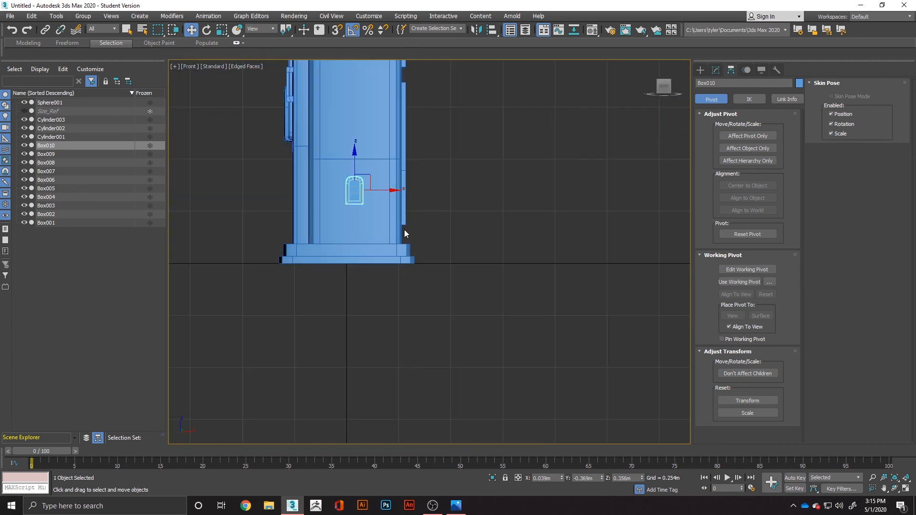
middle_click_drag(411, 221, 455, 241)
left_click_drag(398, 177, 400, 204)
key("alt+Tab")
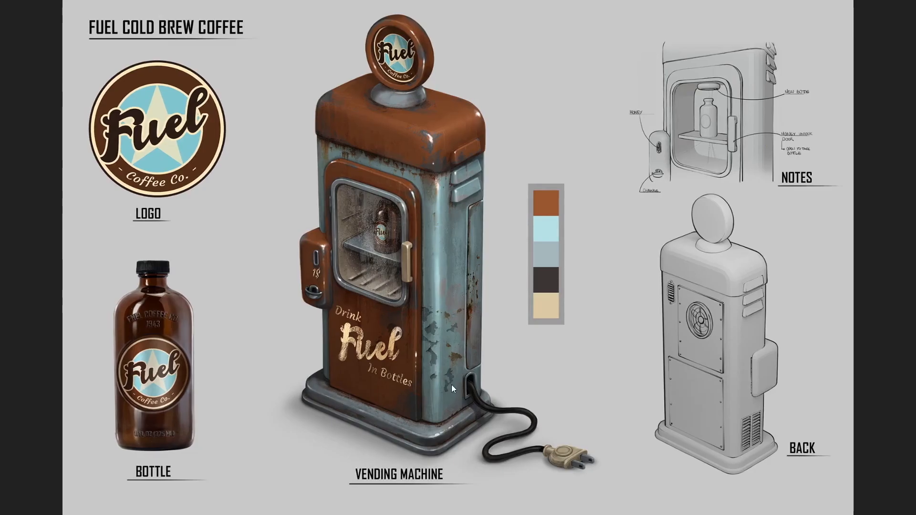
key("alt+Tab")
left_click_drag(425, 239, 436, 239)
key("alt+Tab")
key("alt+Tab")
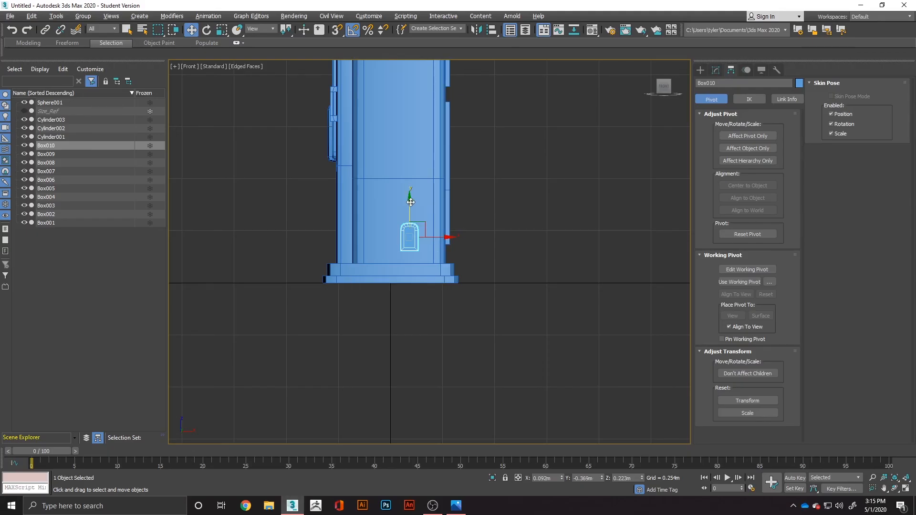
left_click_drag(411, 203, 413, 206)
key("alt+Tab")
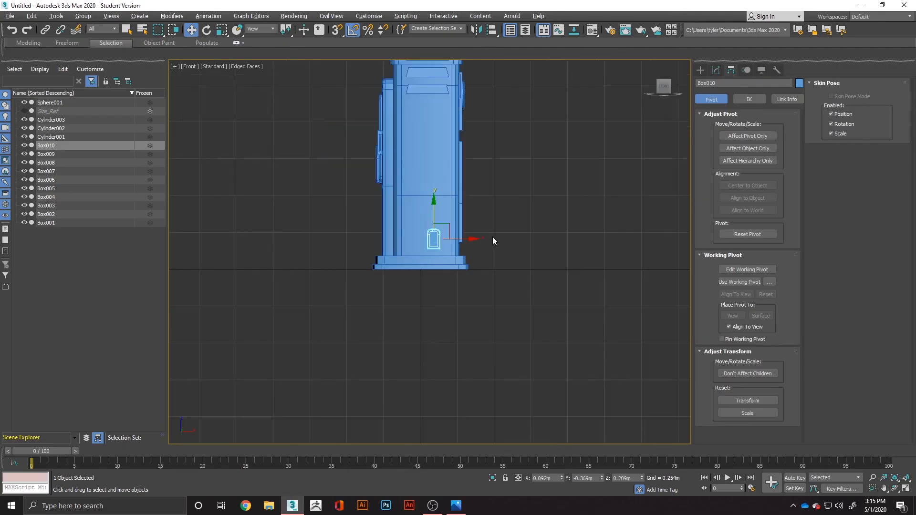
Step: Show the Size_Ref box briefly to compare its size with the machine, and hide it again
scroll(492, 237, "down", 5)
middle_click_drag(532, 242, 252, 182, "alt")
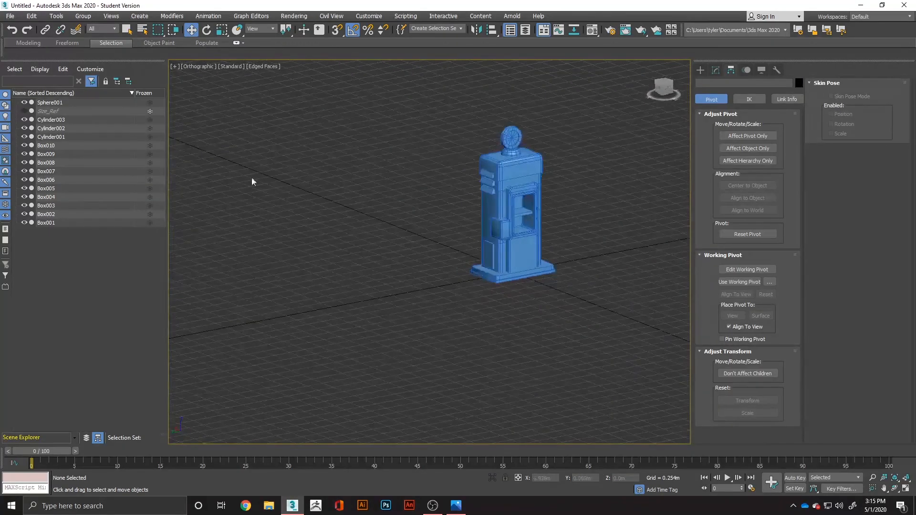
left_click(24, 112)
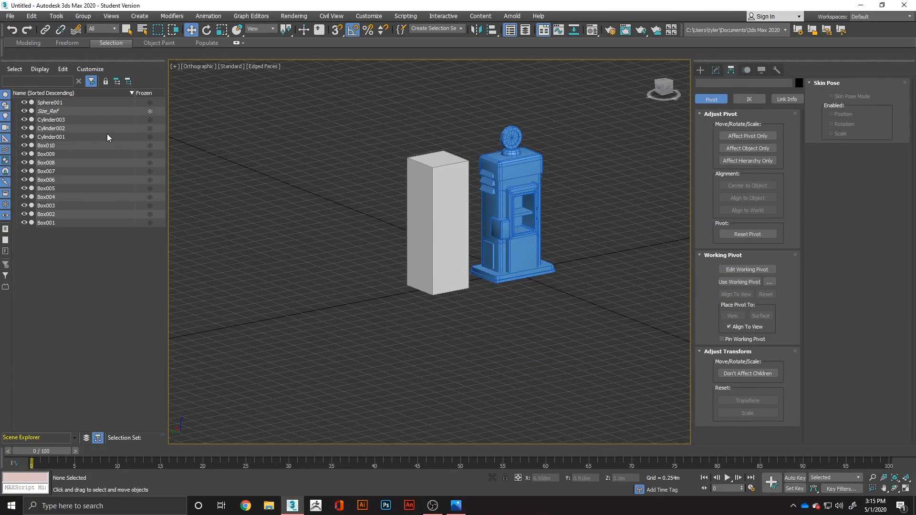
left_click(24, 111)
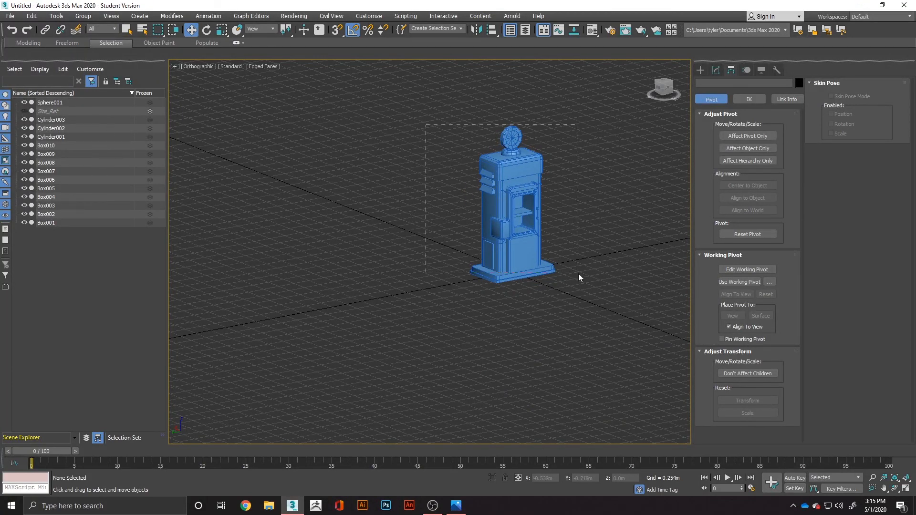
left_click_drag(578, 275, 582, 279)
left_click(442, 324)
Step: Attach Sphere001, Cylinder001 to Cylinder003 and Box007 to Box010 to the side coin box, Box005
left_click(502, 228)
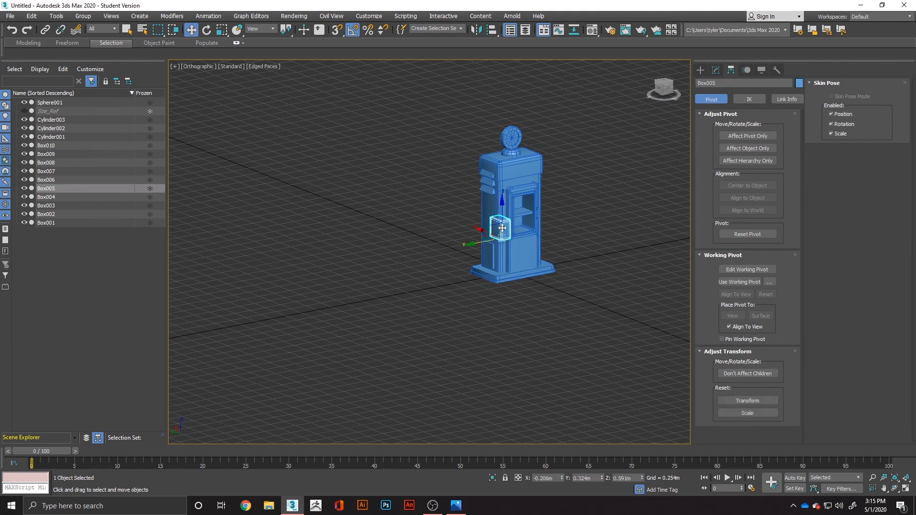
left_click(715, 70)
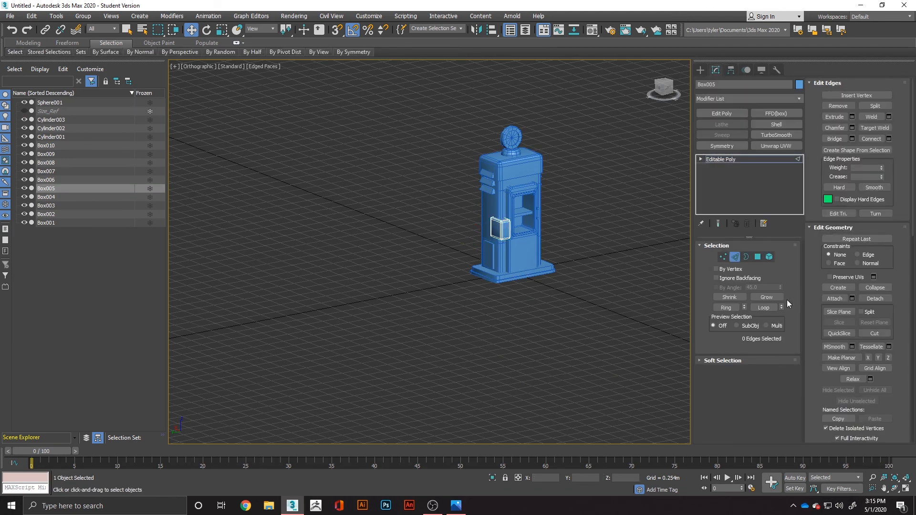
left_click(842, 299)
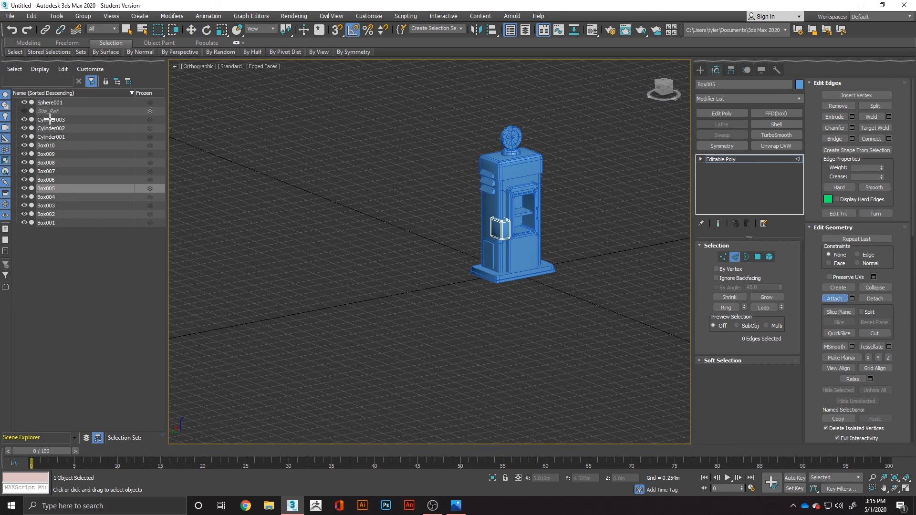
left_click(50, 103)
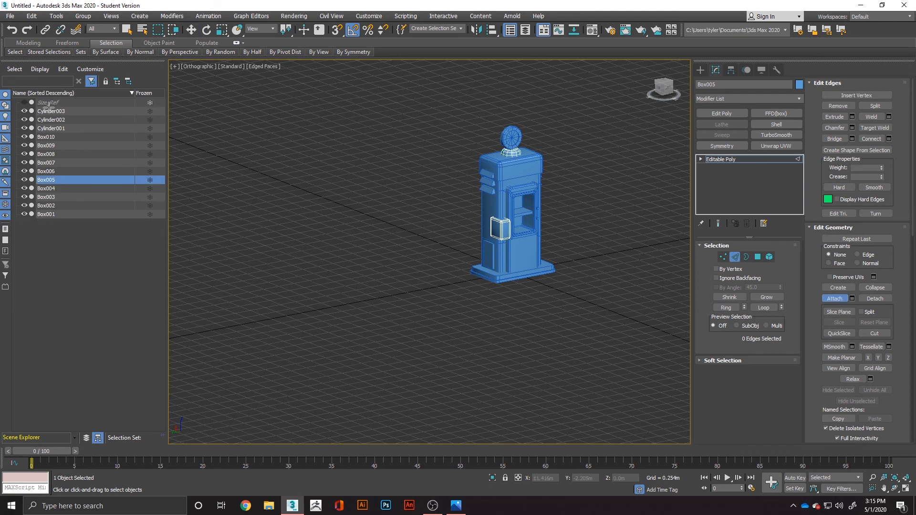
left_click(50, 113)
left_click(50, 113)
left_click(50, 112)
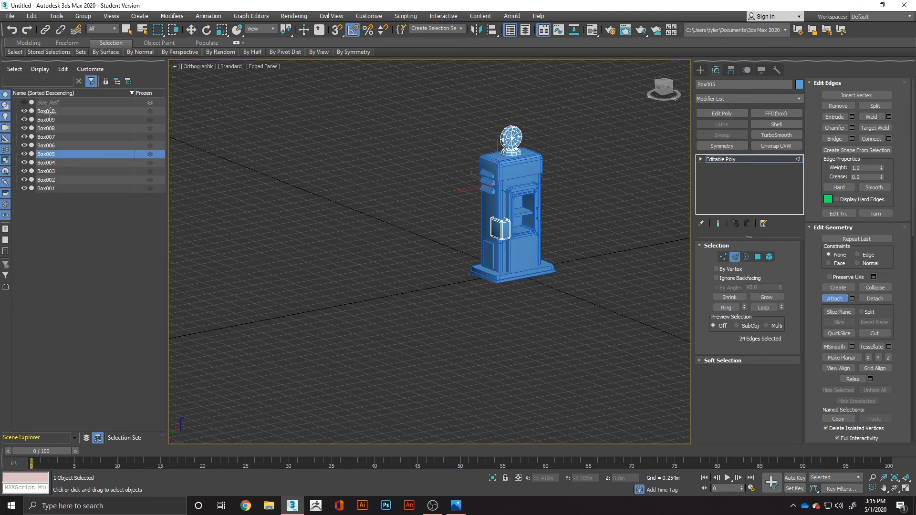
left_click(50, 113)
left_click(51, 113)
left_click(51, 113)
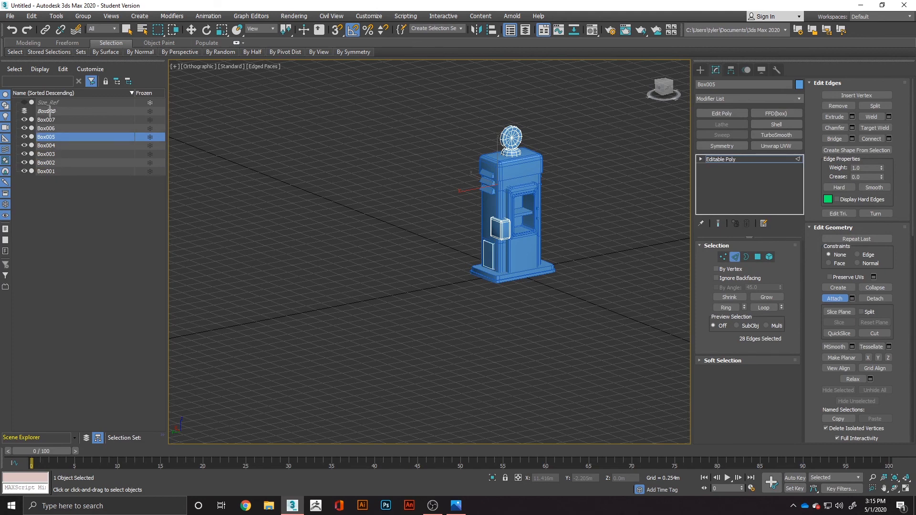
left_click(50, 113)
key("r")
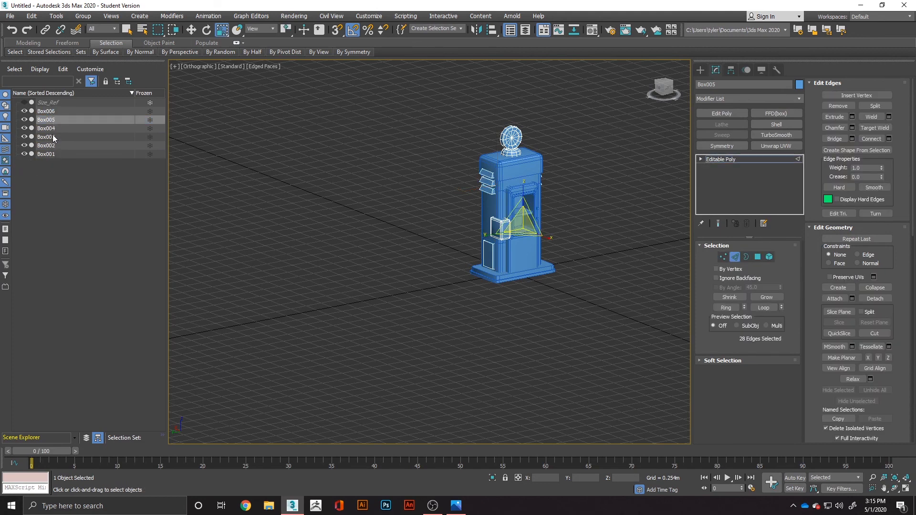
Step: Attach Box002 through Box006 to the machine's base, Box001, to combine the whole vending machine into one object
left_click(46, 154)
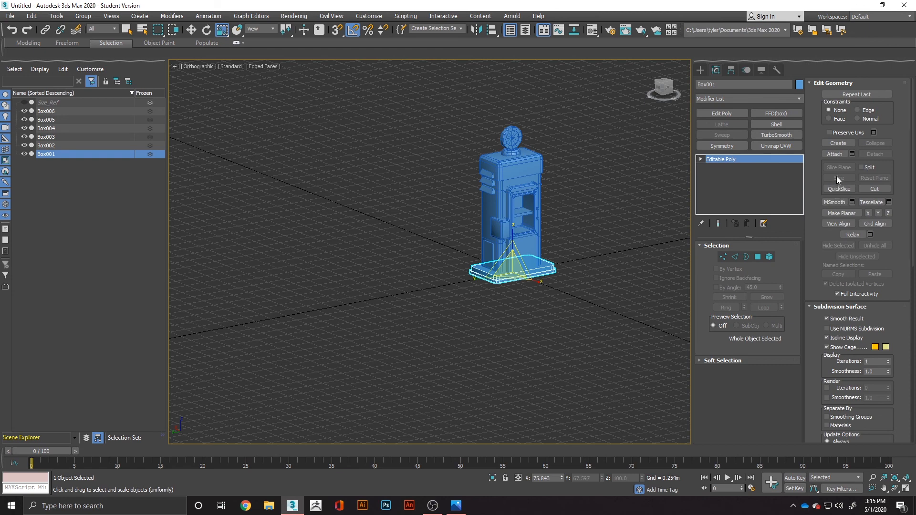
left_click(834, 155)
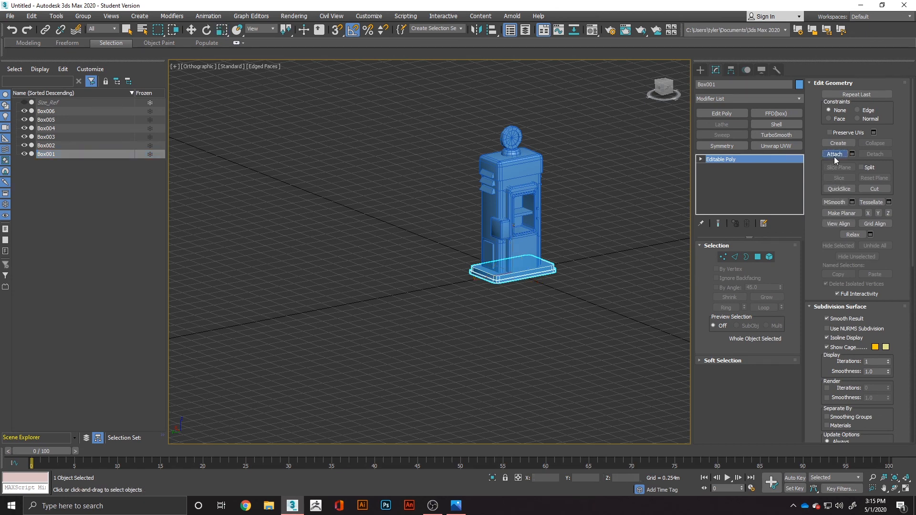
left_click(48, 112)
left_click(47, 111)
left_click(48, 111)
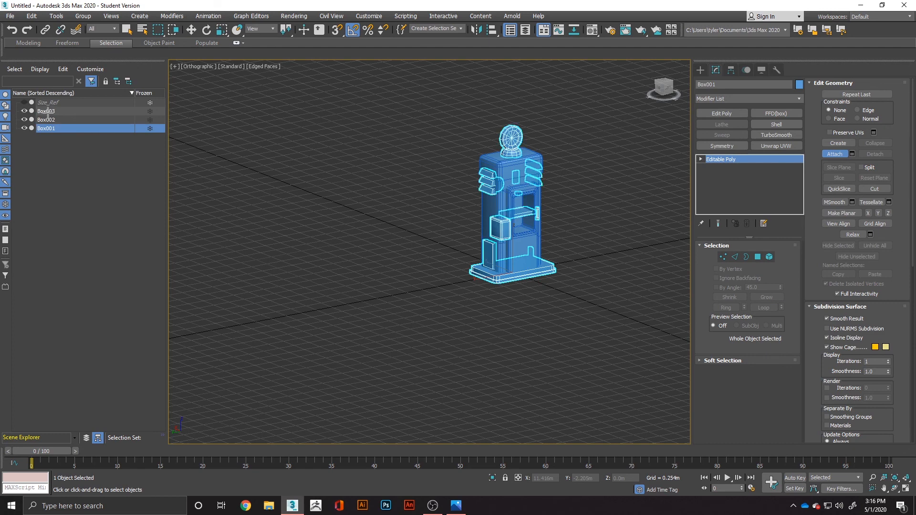
left_click(47, 111)
left_click(47, 111)
key("w")
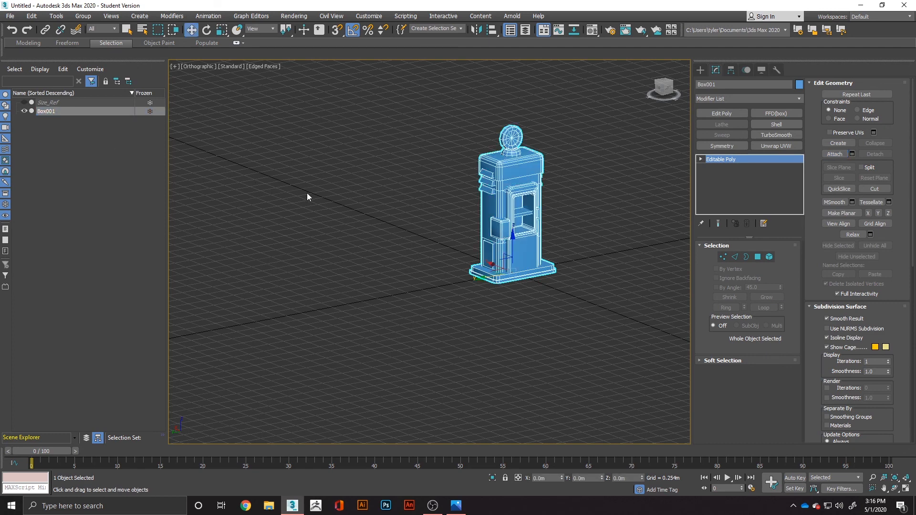
Step: Rename the combined vending machine object as Ref and deselect it
double_click(47, 112)
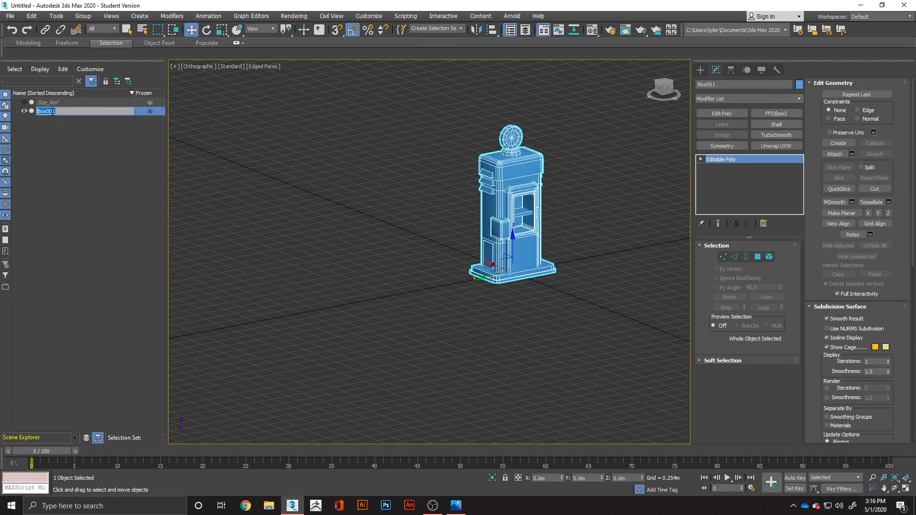
type("Ref")
key("Return")
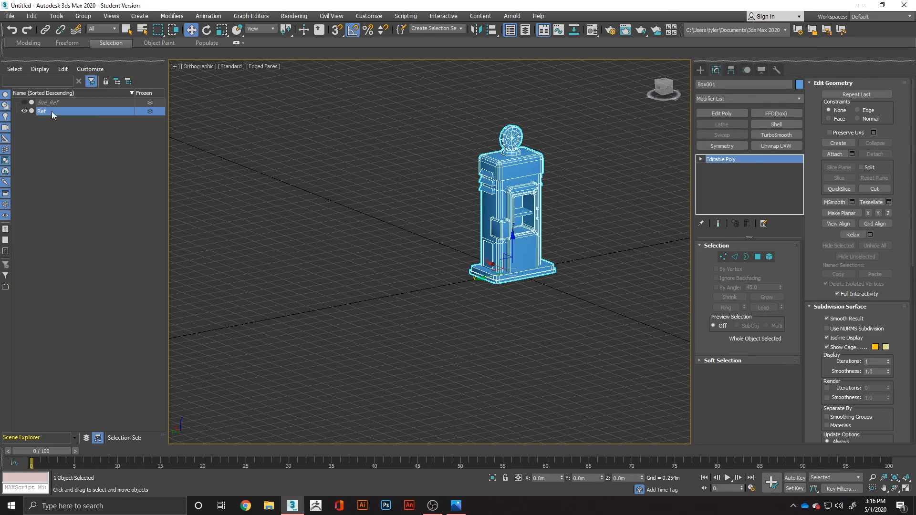
left_click(557, 252)
Step: Examine the combined Ref model from several angles and compare its shapes with the concept art
scroll(554, 255, "up", 5)
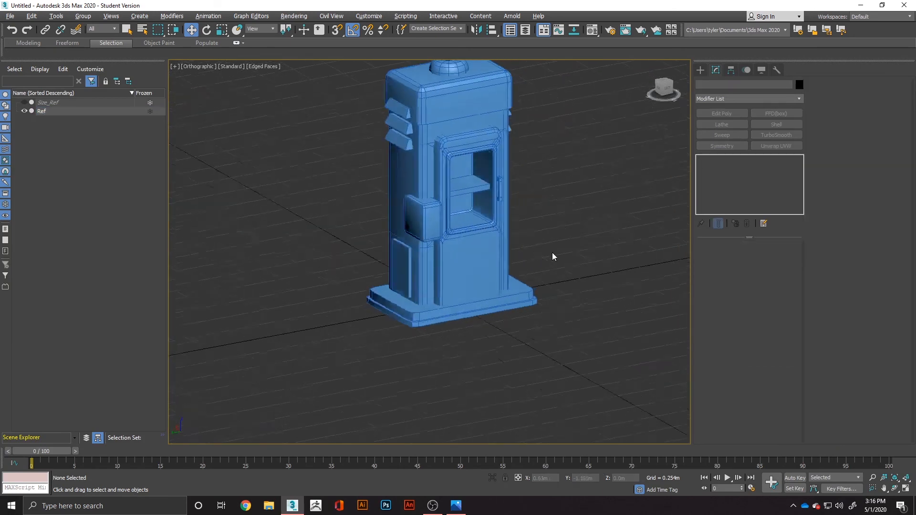
middle_click_drag(552, 256, 535, 360, "alt")
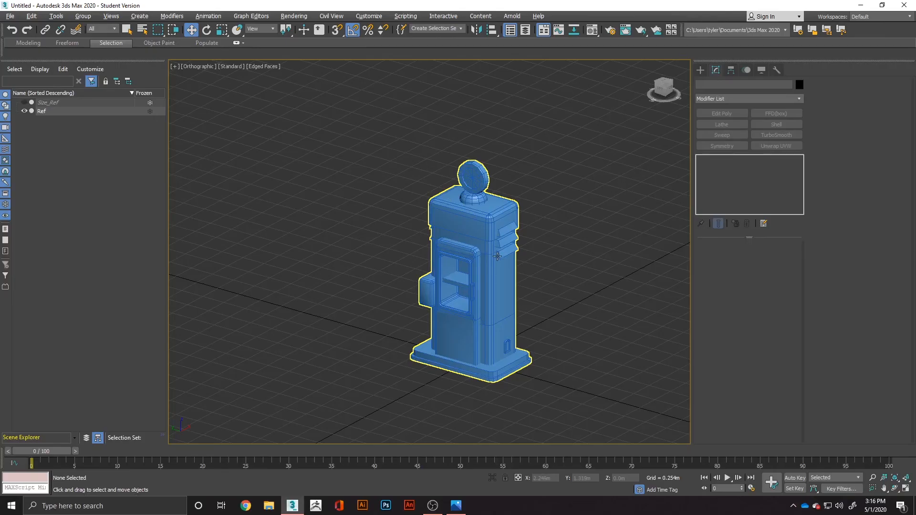
middle_click_drag(536, 253, 503, 251)
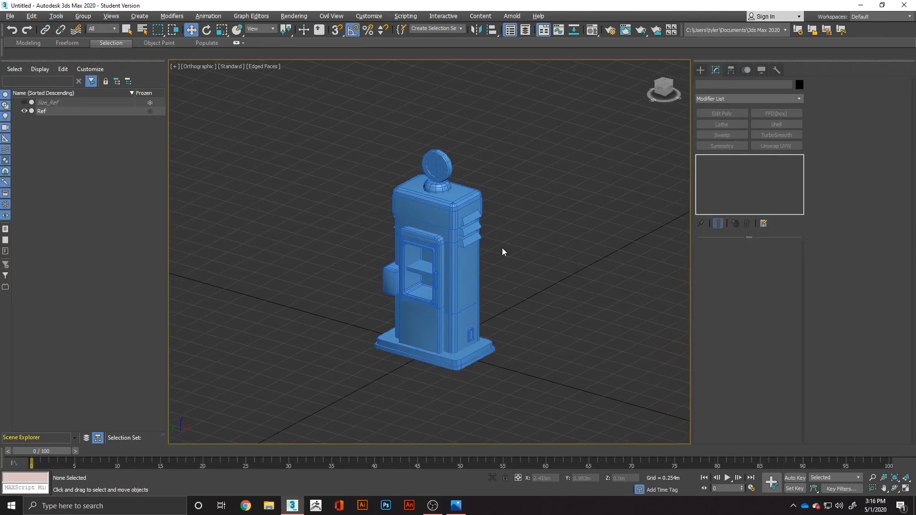
left_click(466, 249)
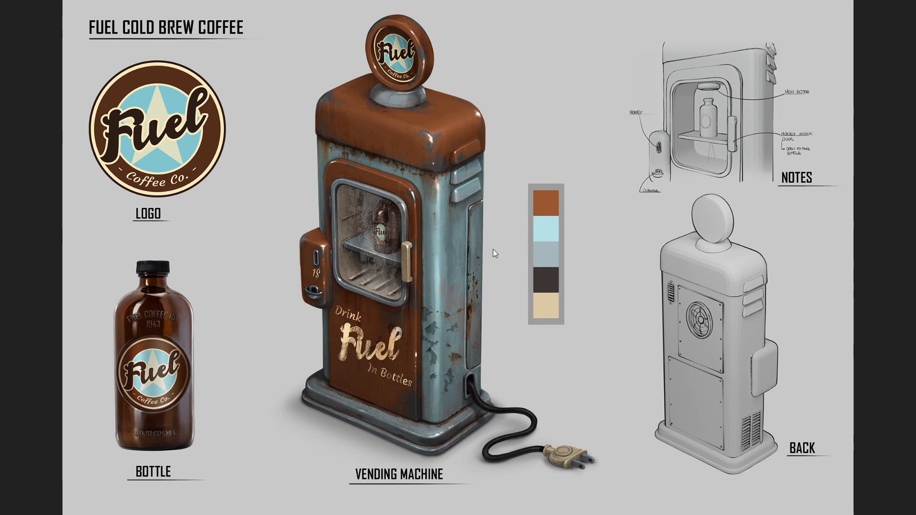
key("alt+Tab")
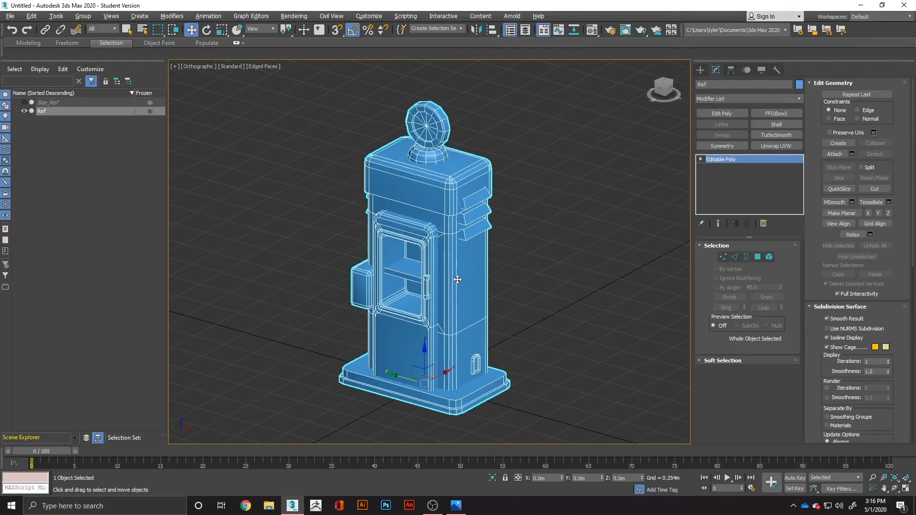
middle_click_drag(457, 280, 446, 318, "alt")
scroll(434, 286, "up", 5)
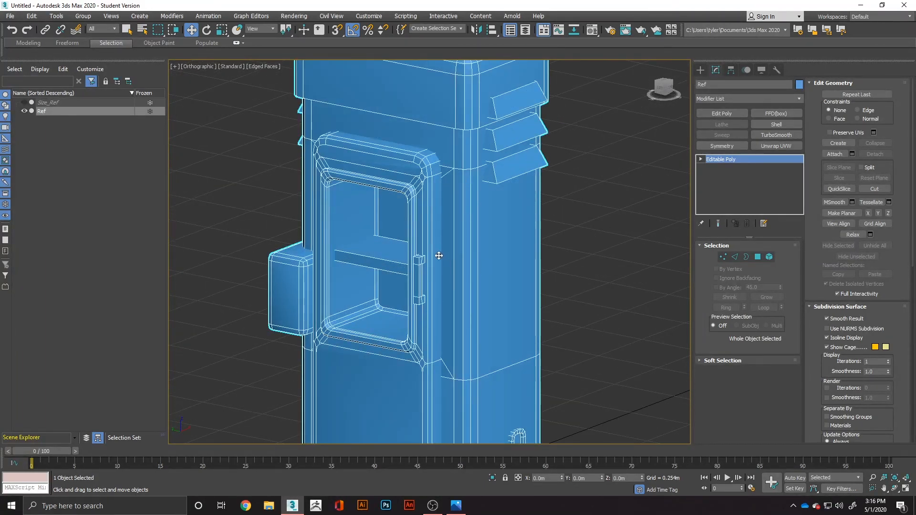
Step: Unhide the Size_Ref box and compare the Ref model's proportions with it and with the concept art
left_click(24, 102)
scroll(367, 236, "down", 5)
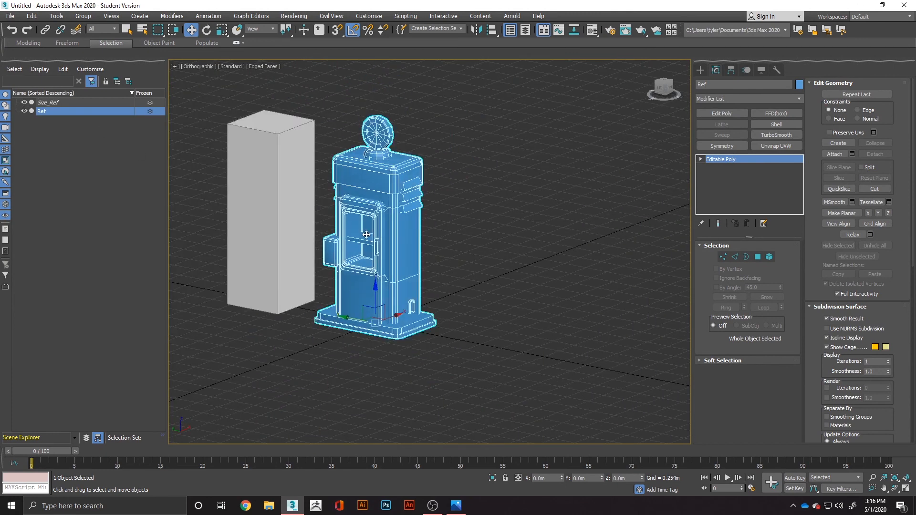
scroll(439, 257, "up", 1)
middle_click_drag(439, 258, 372, 260, "alt")
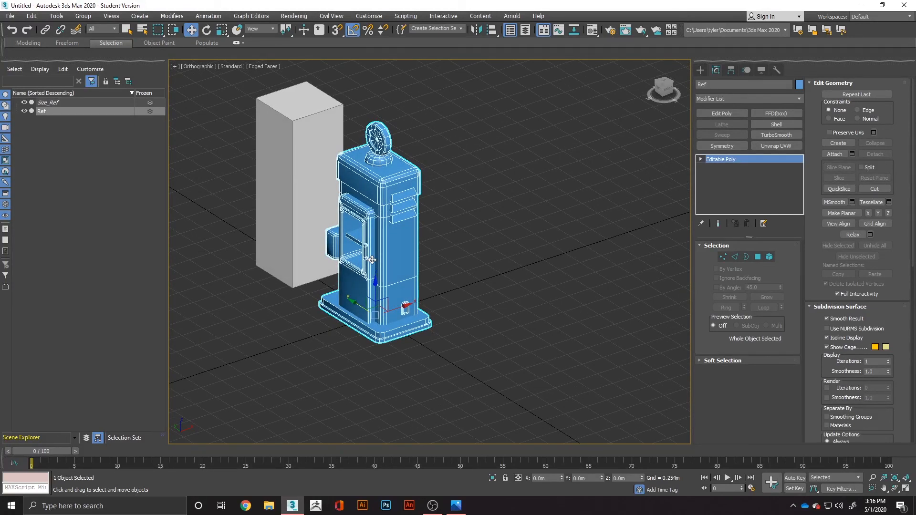
key("alt+Tab")
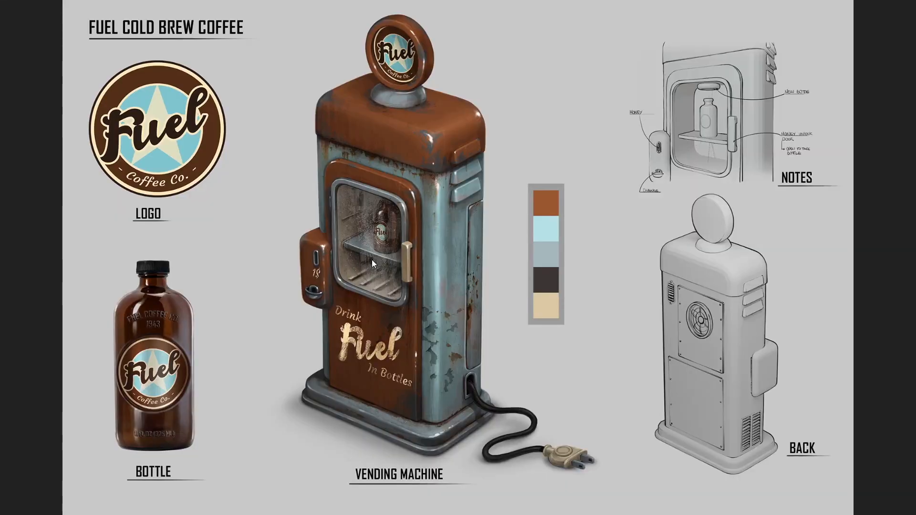